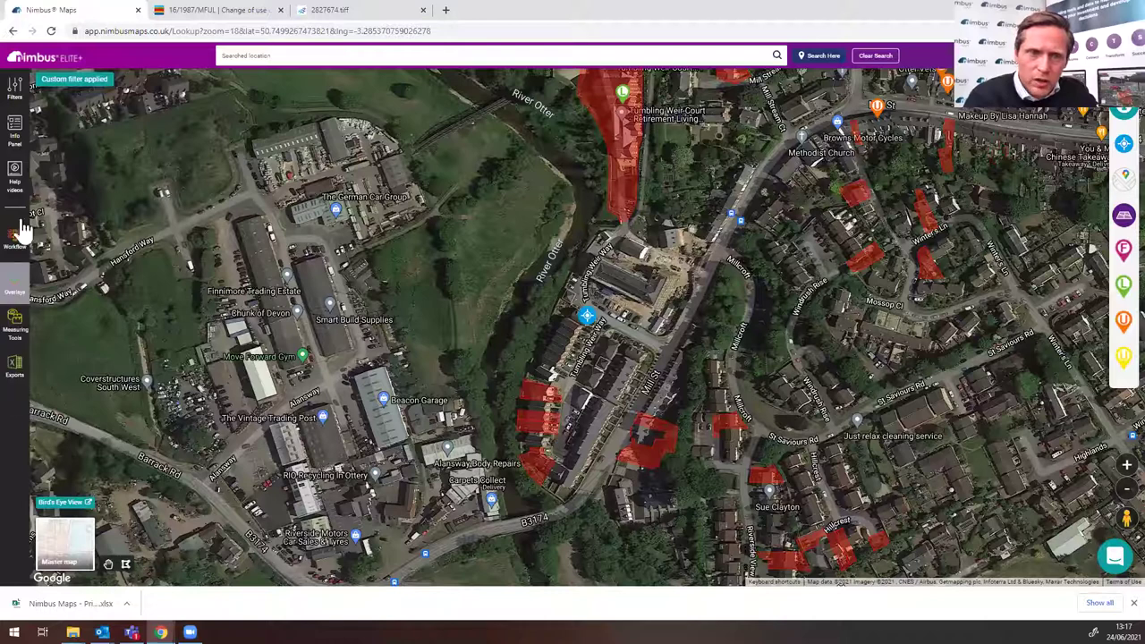
Step: Set the sale date filter to 1/9/2018–1/6/2021, apply it, and pan toward the town centre
click(16, 87)
click(147, 438)
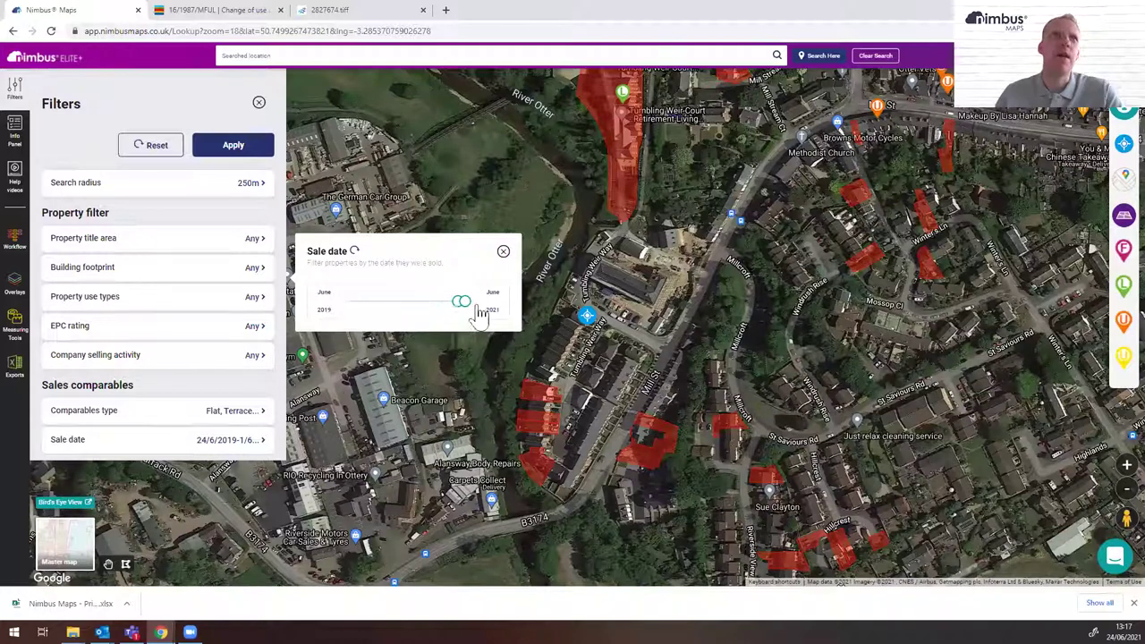
drag(458, 308, 454, 309)
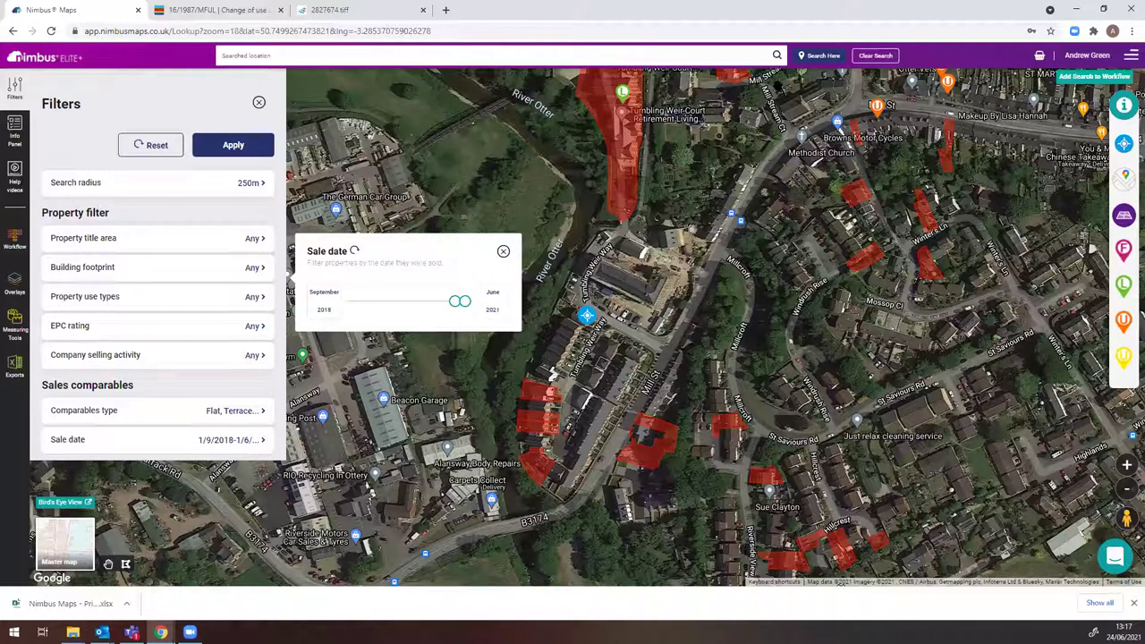
click(791, 409)
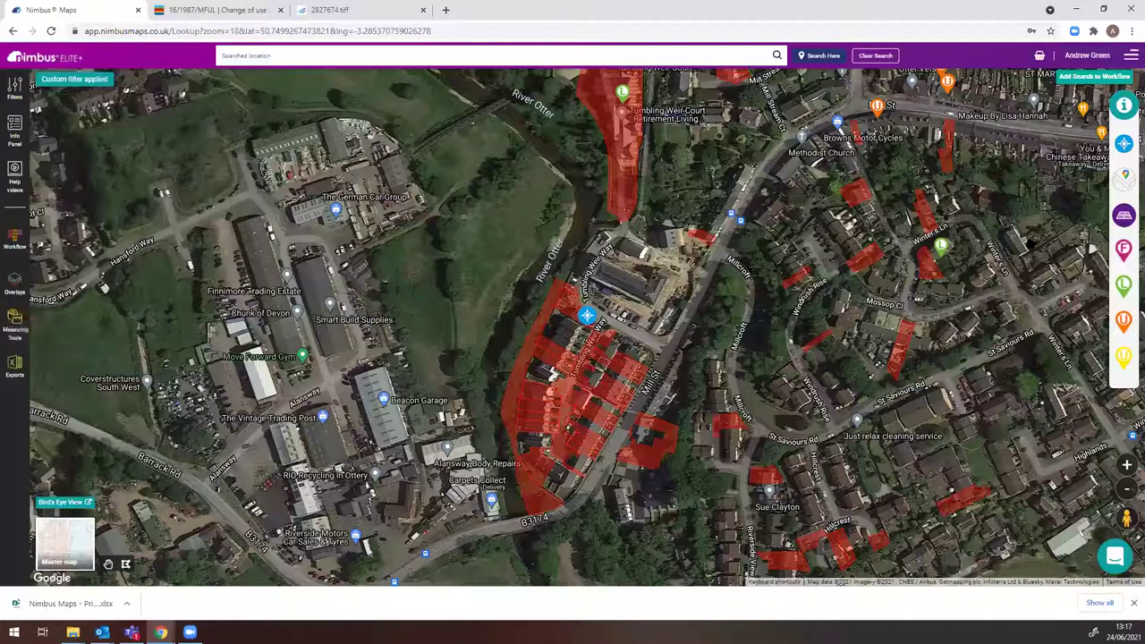
drag(680, 269, 429, 463)
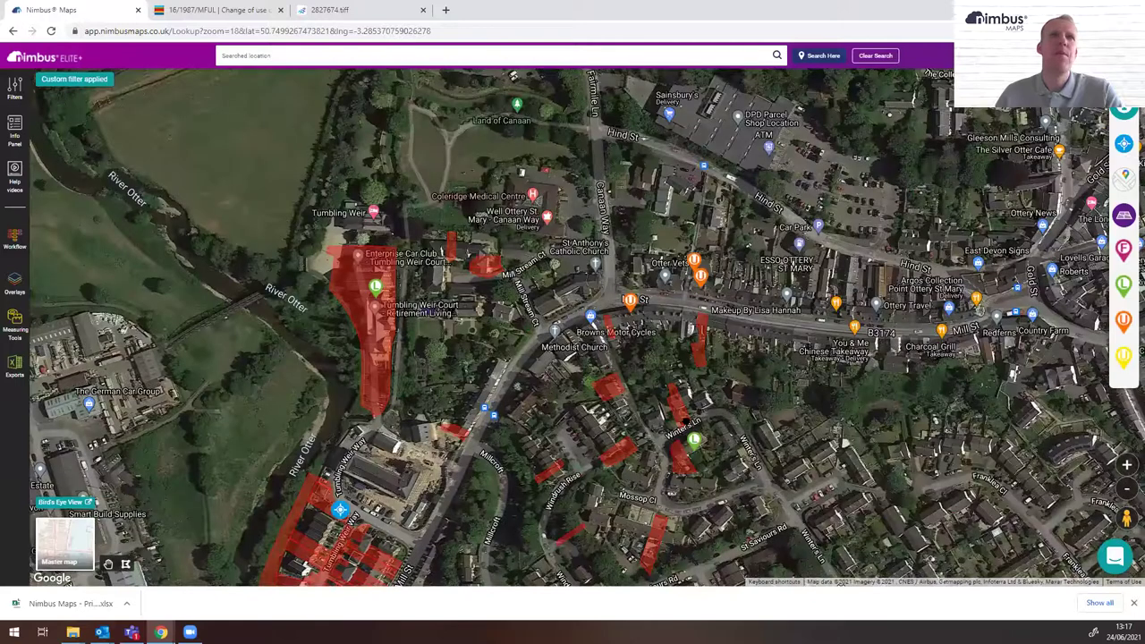
Step: In the price paid export, select the price/date and Rate SqFt values, then move along row 3 to the Rightmove link
drag(805, 313, 191, 280)
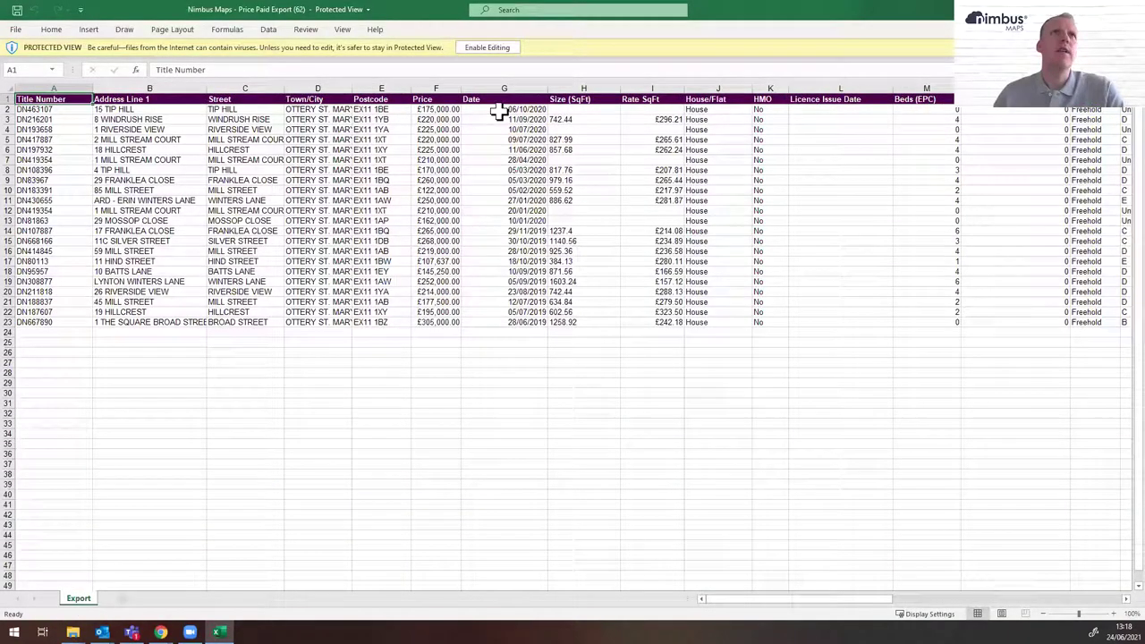
drag(533, 219, 413, 112)
click(579, 237)
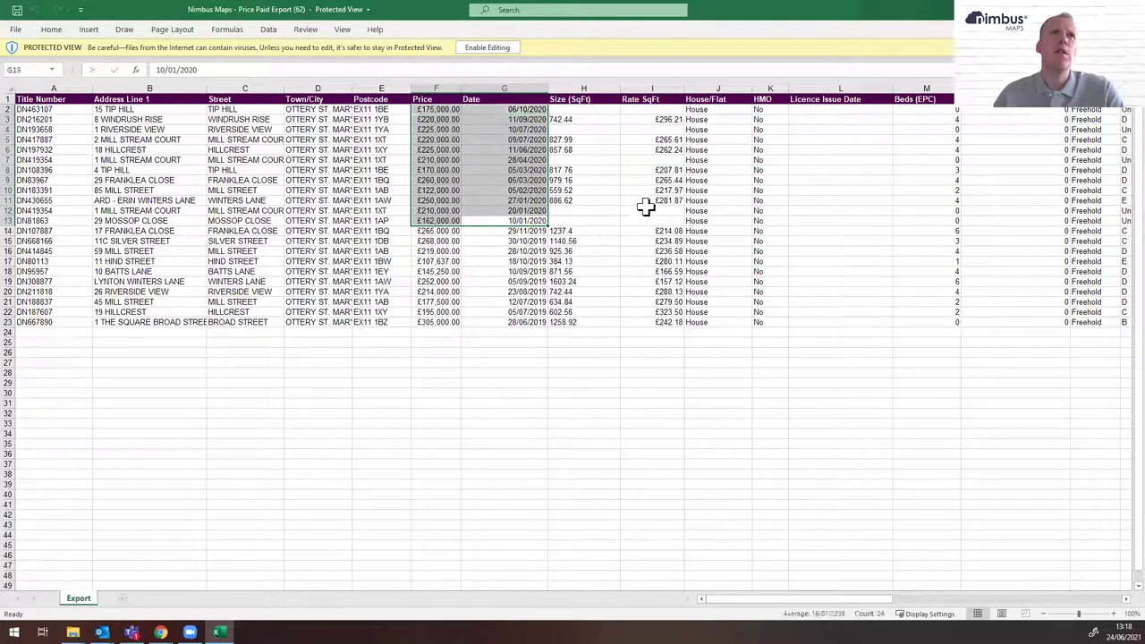
drag(669, 204, 669, 116)
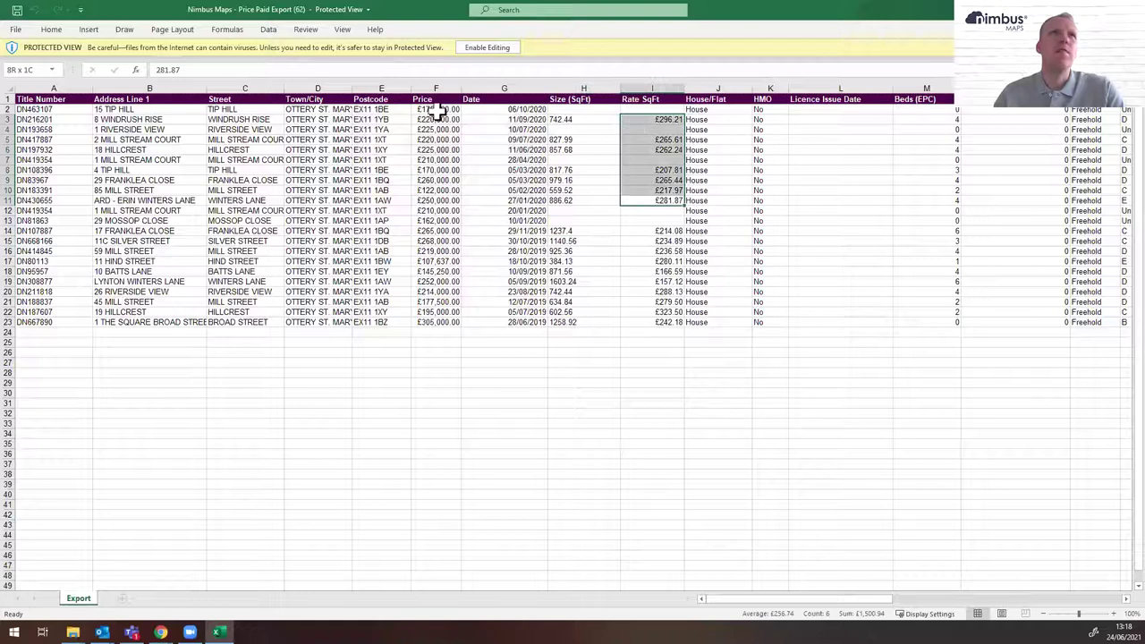
click(672, 118)
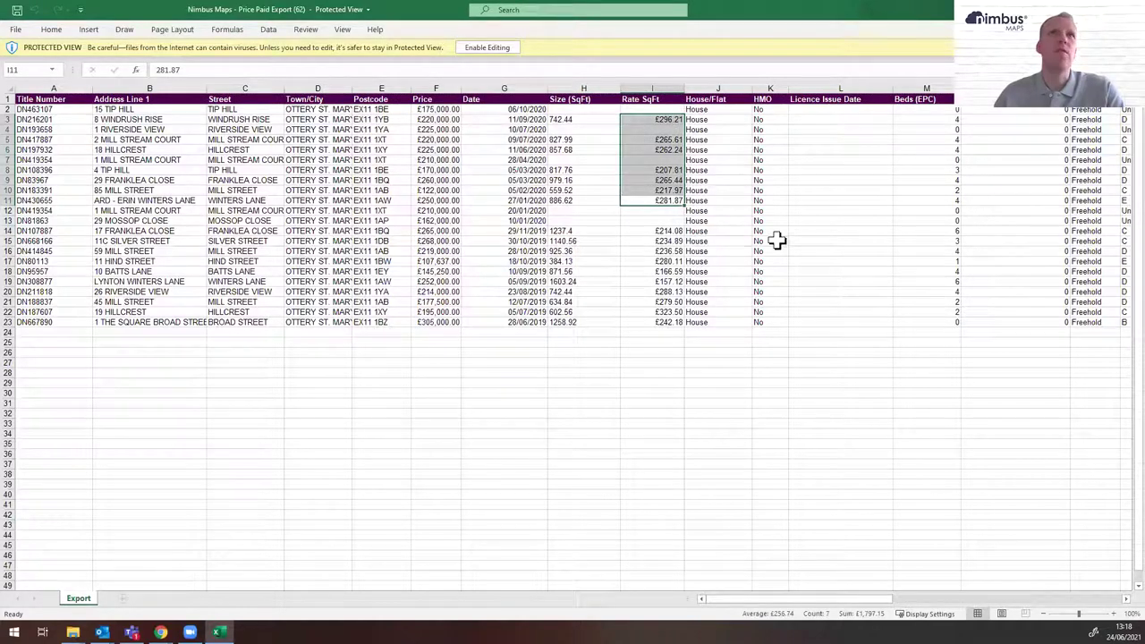
key(Right)
key(Right)
key(Right)
key(Right)
key(Right)
key(Right)
key(Right)
key(Right)
key(Right)
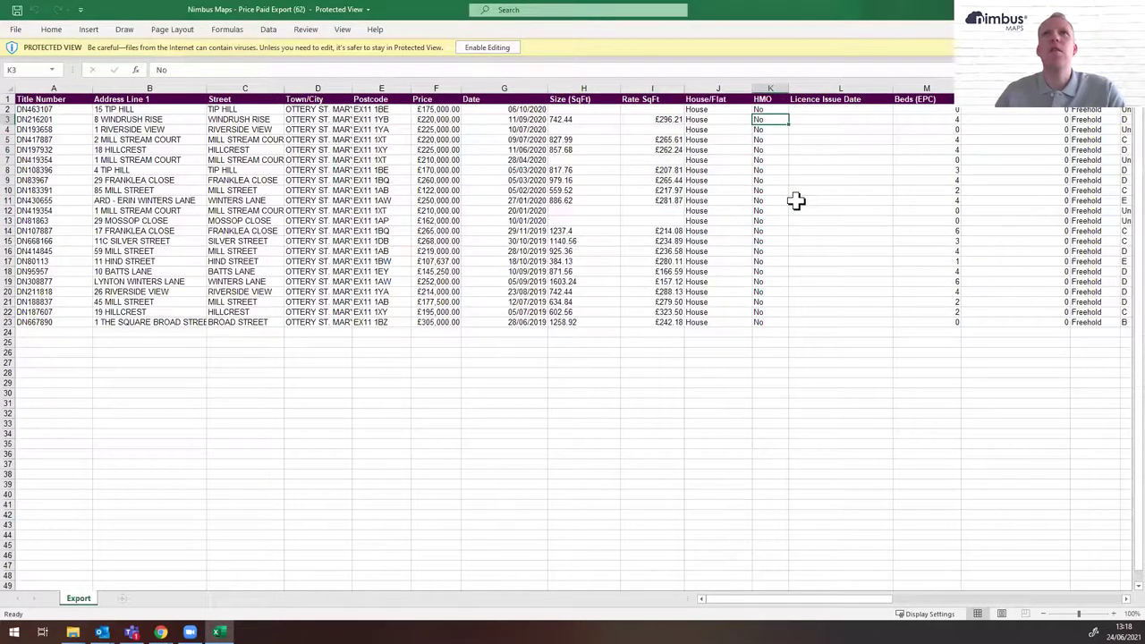
key(Right)
key(Right)
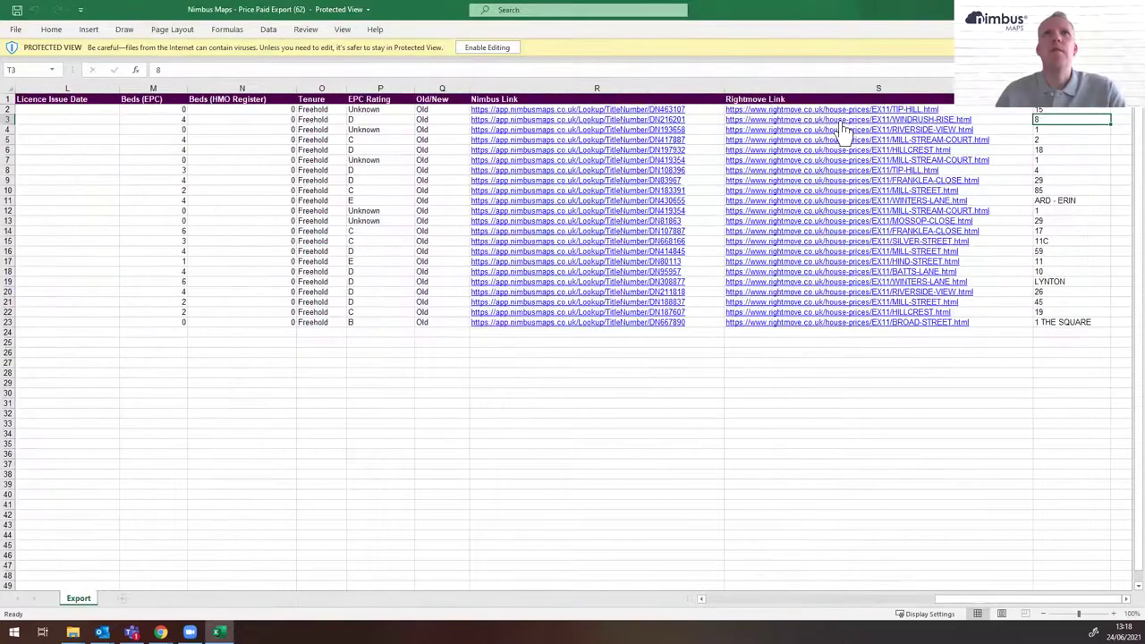
click(841, 122)
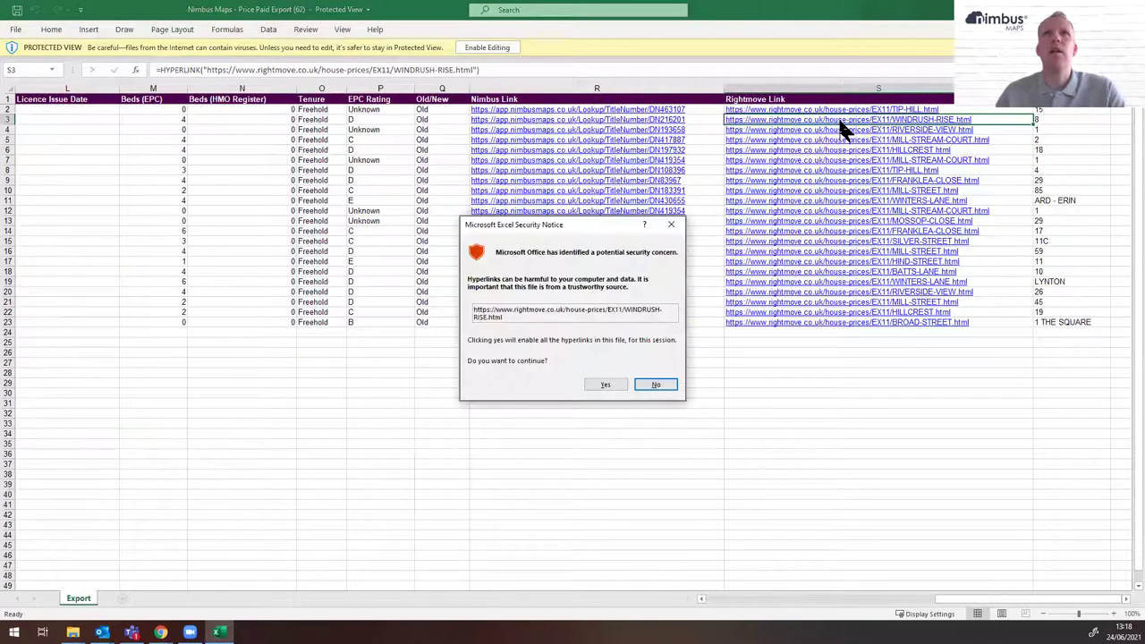
click(594, 387)
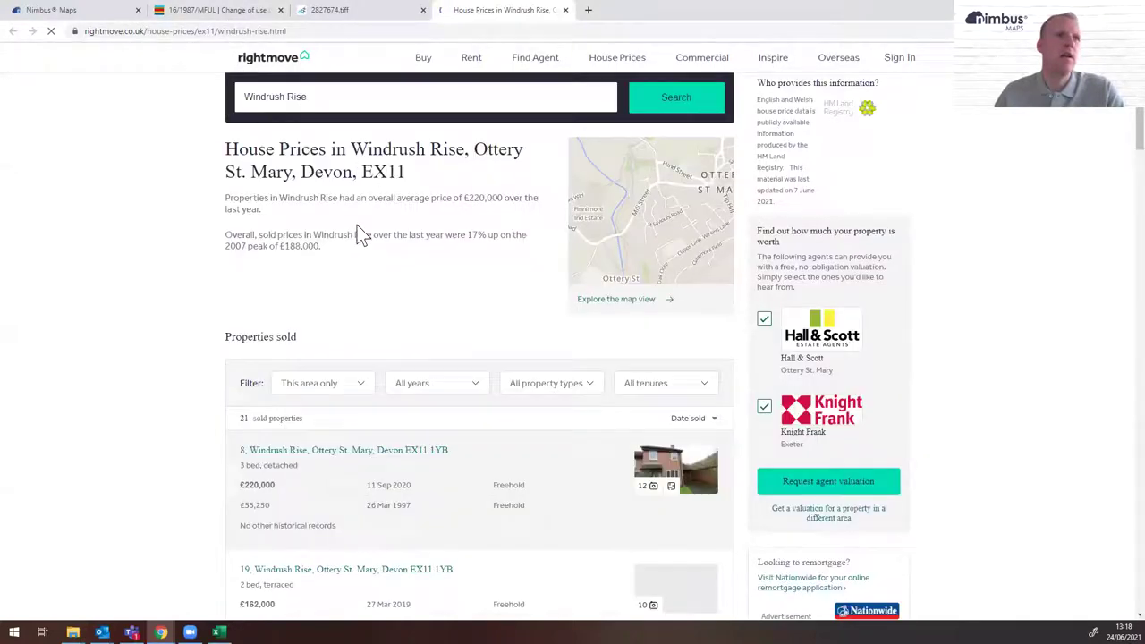
scroll(371, 277, down, 2)
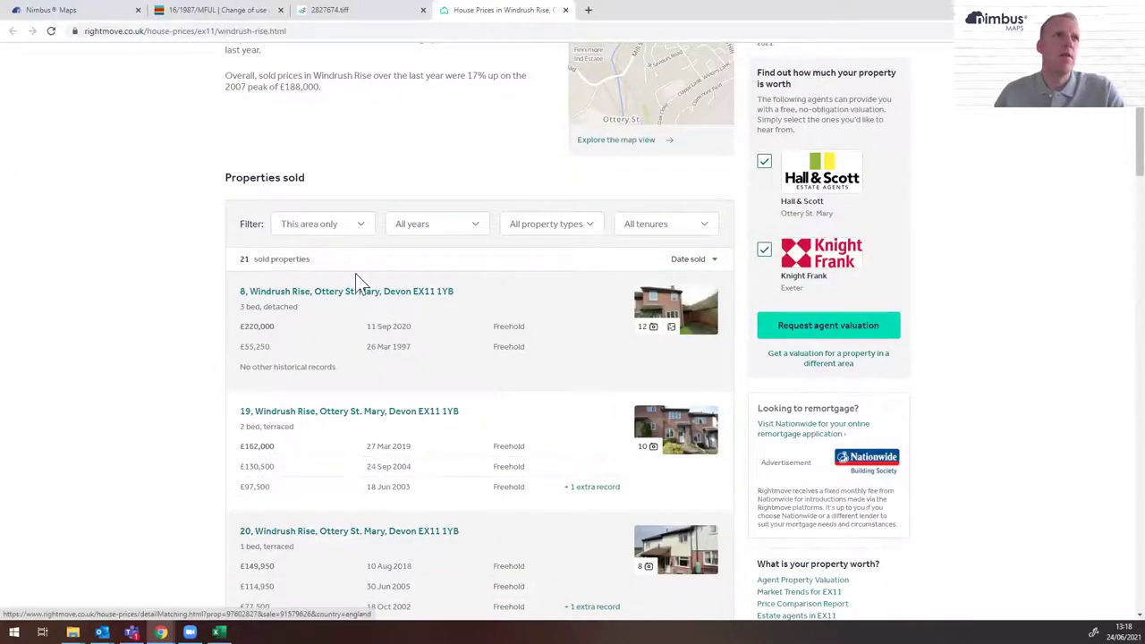
click(326, 282)
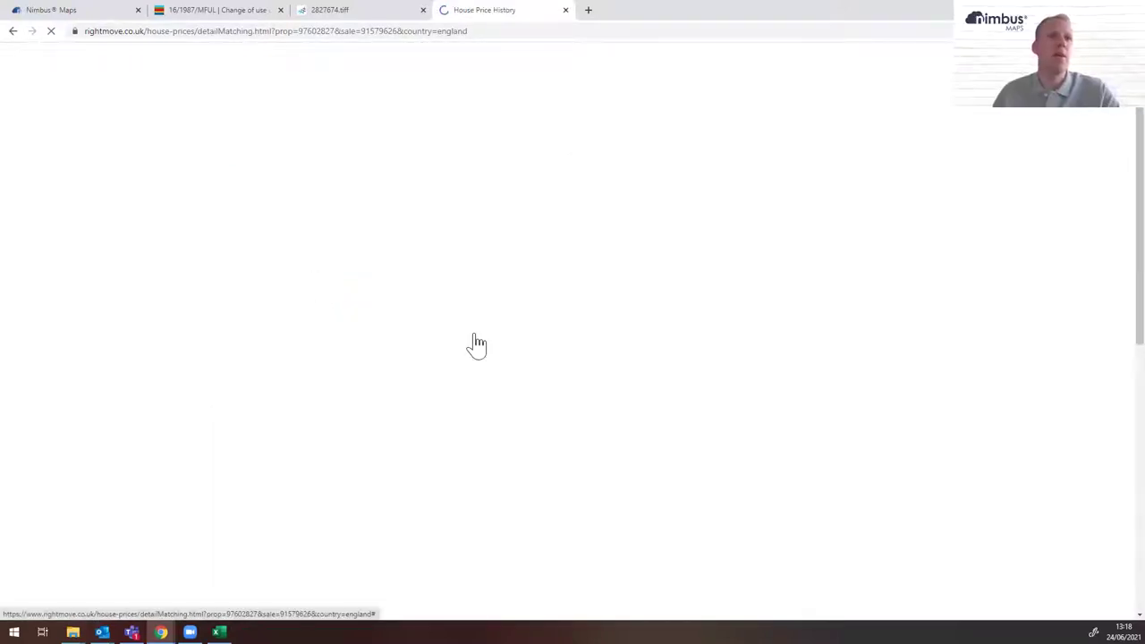
double_click(627, 349)
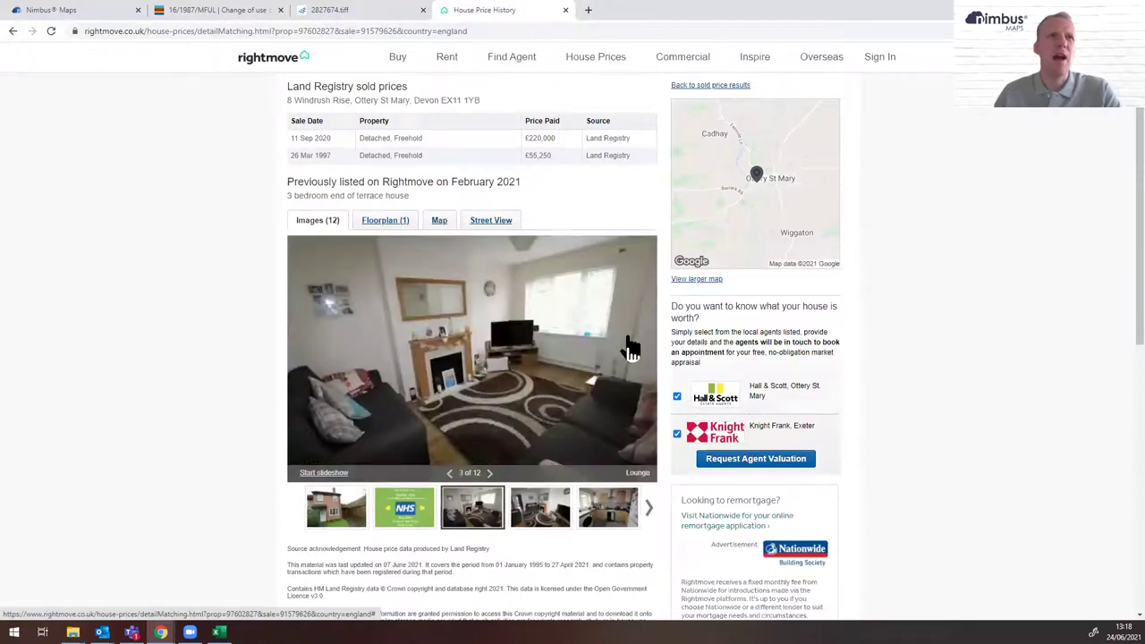
double_click(627, 349)
double_click(620, 332)
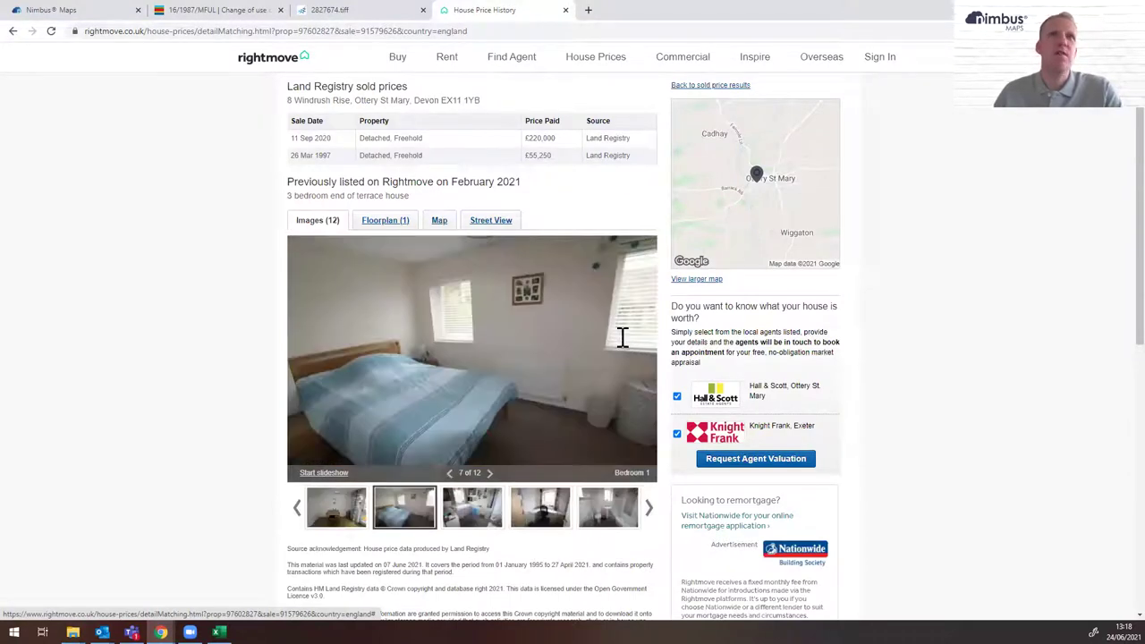
click(638, 261)
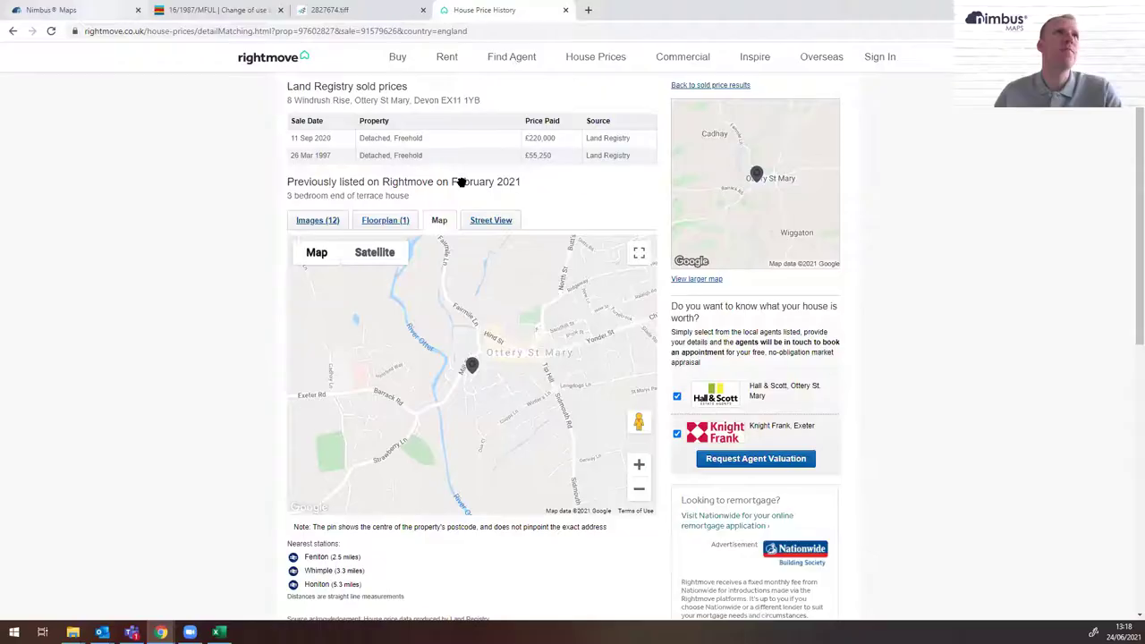
key(ctrl+1)
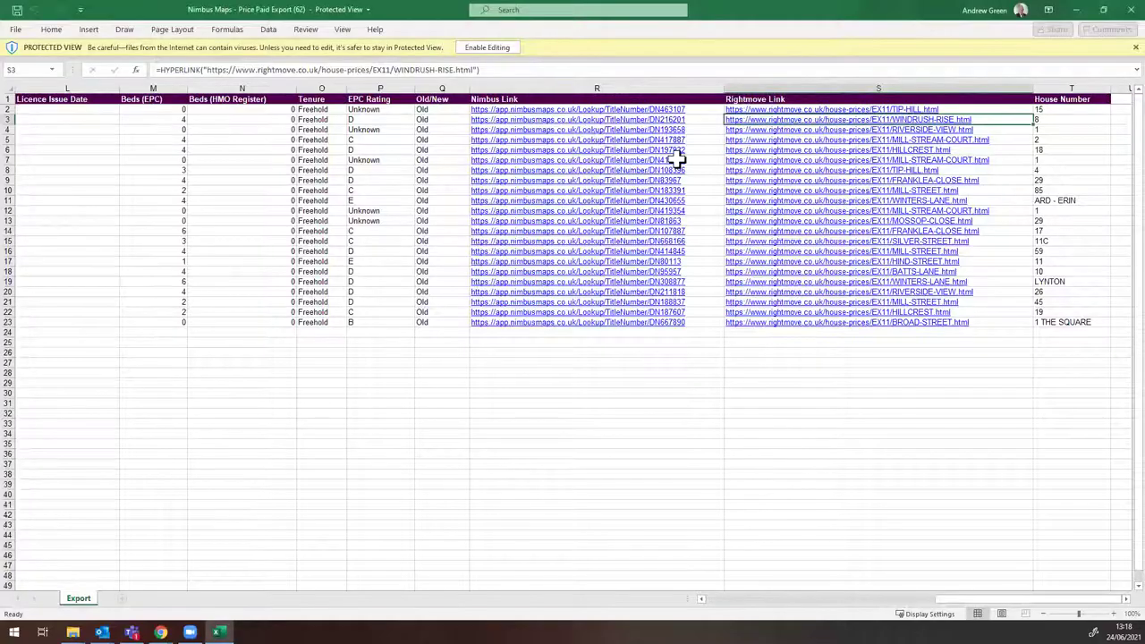
Step: Check row 3's Old/New entry, address, size in square feet and rate per square foot
click(434, 121)
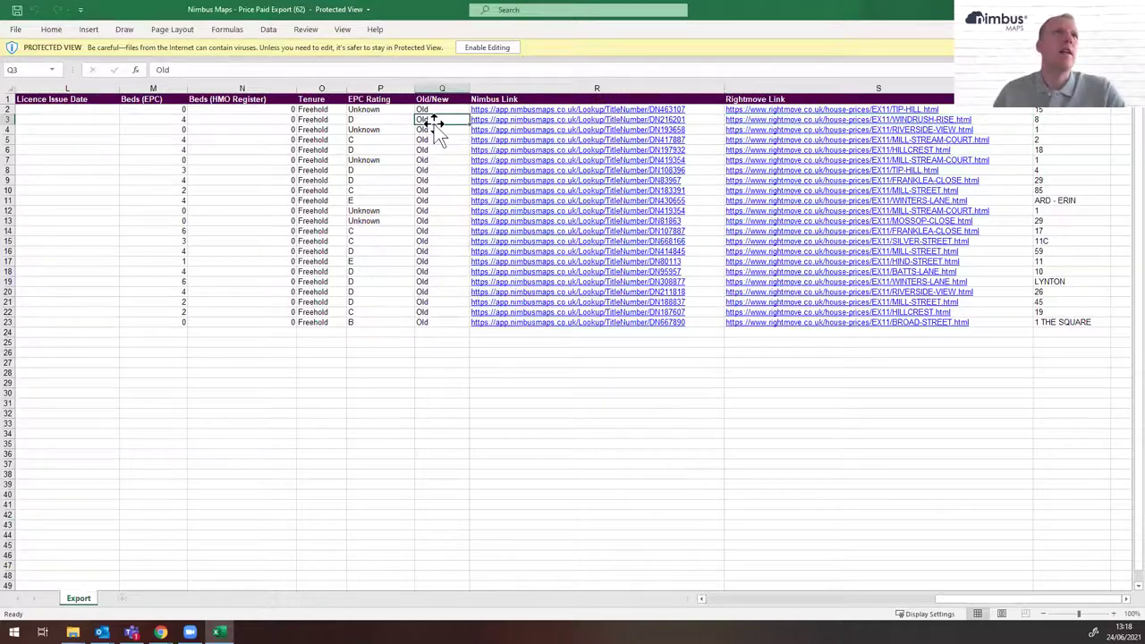
key(Left)
key(Left)
key(Left)
key(Left)
key(Left)
key(Left)
key(Left)
key(Left)
key(Left)
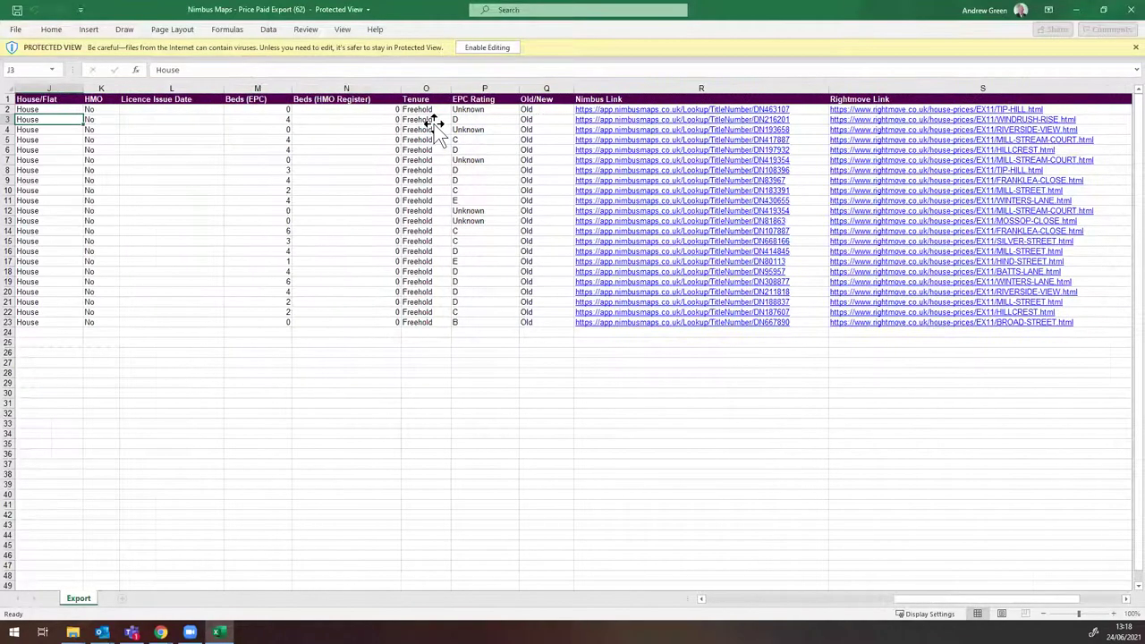
key(Left)
key(Left)
key(Left)
key(Left)
key(Left)
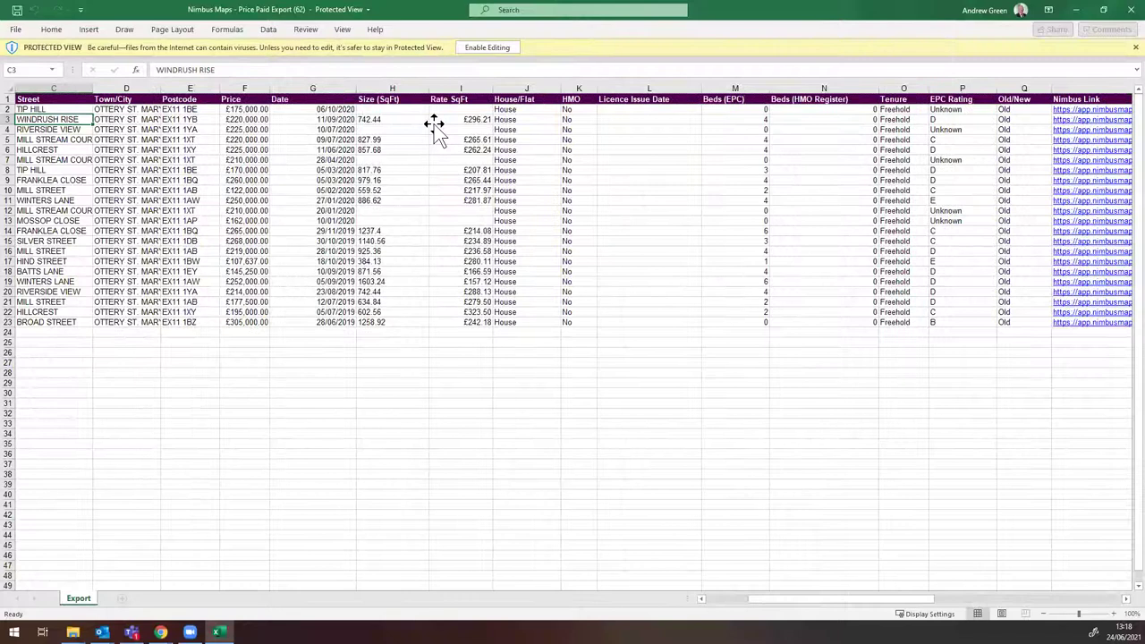
key(Left)
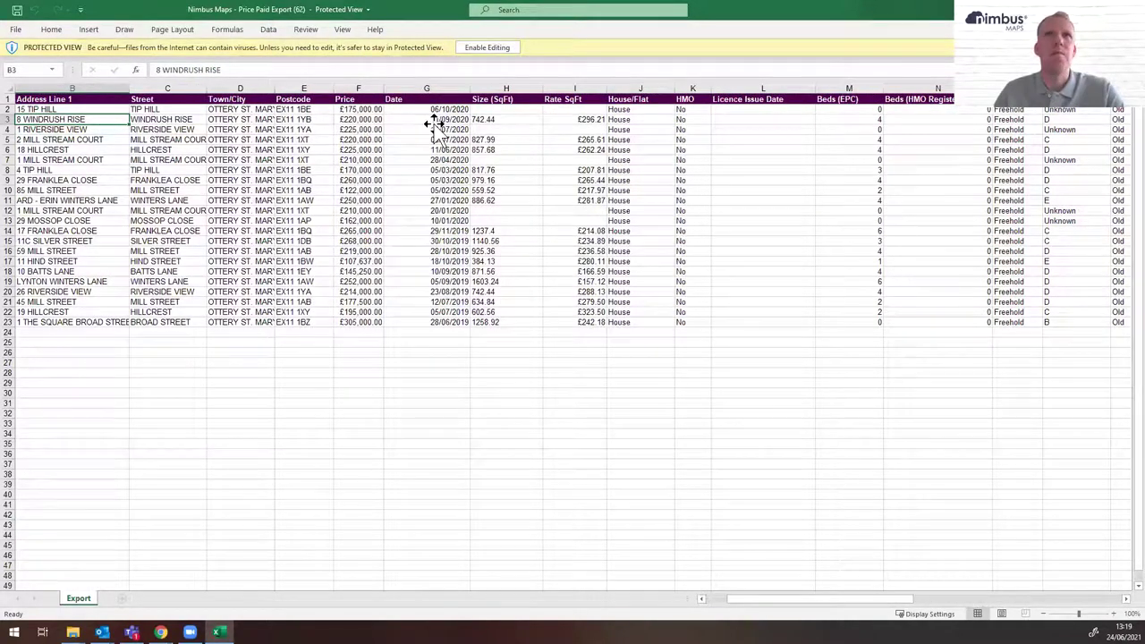
key(Left)
key(Right)
key(Right)
key(Right)
key(Right)
key(Right)
key(Right)
key(Right)
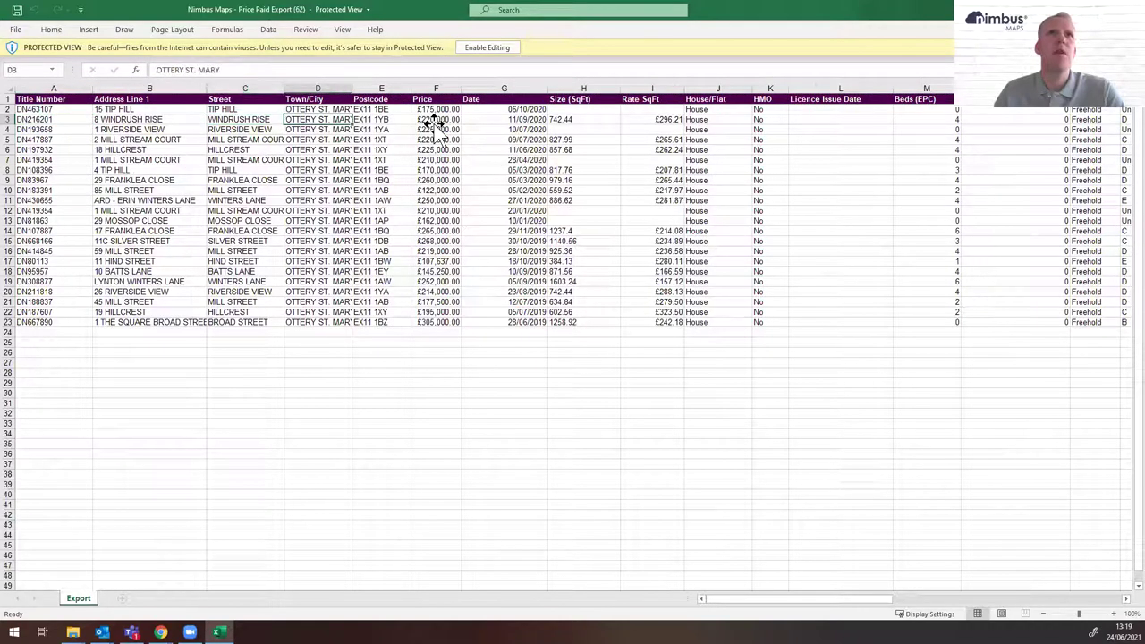
key(Right)
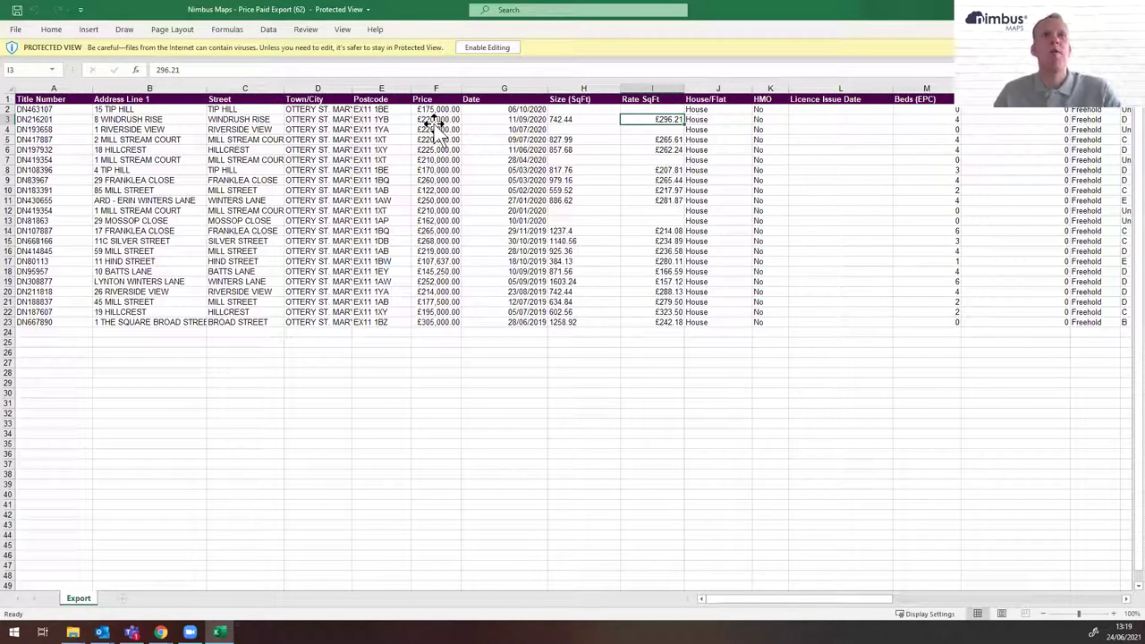
key(Left)
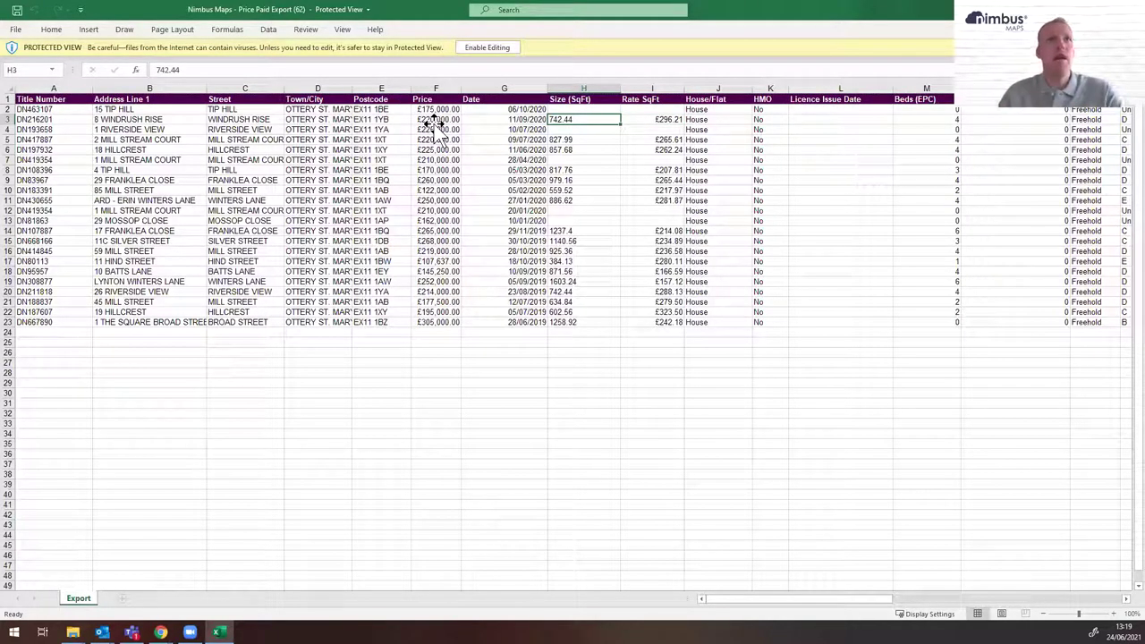
Step: Step up and down through the size figures in column H
key(Down)
key(Down)
key(Down)
key(Down)
key(Down)
key(Down)
key(Down)
key(Up)
key(Up)
key(Down)
key(Up)
key(Down)
key(Up)
key(Down)
key(Down)
key(Up)
key(Up)
key(Up)
key(Up)
key(Up)
key(Down)
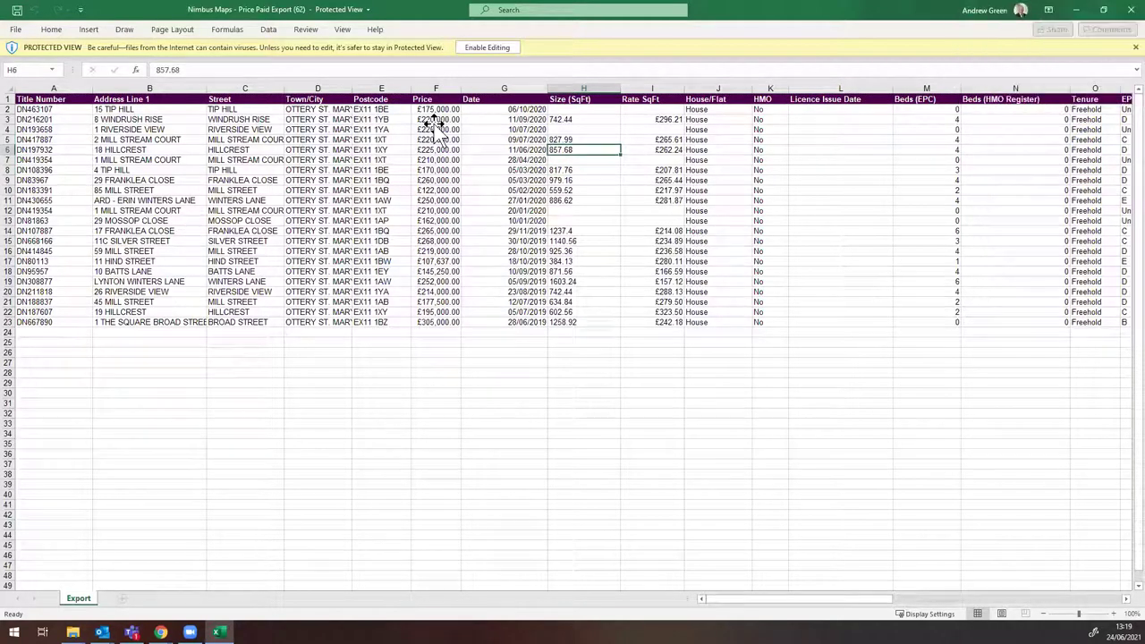
Step: Compare row 6's price with its rate per square foot, then switch back to the browser
key(Right)
key(Left)
key(Left)
key(Left)
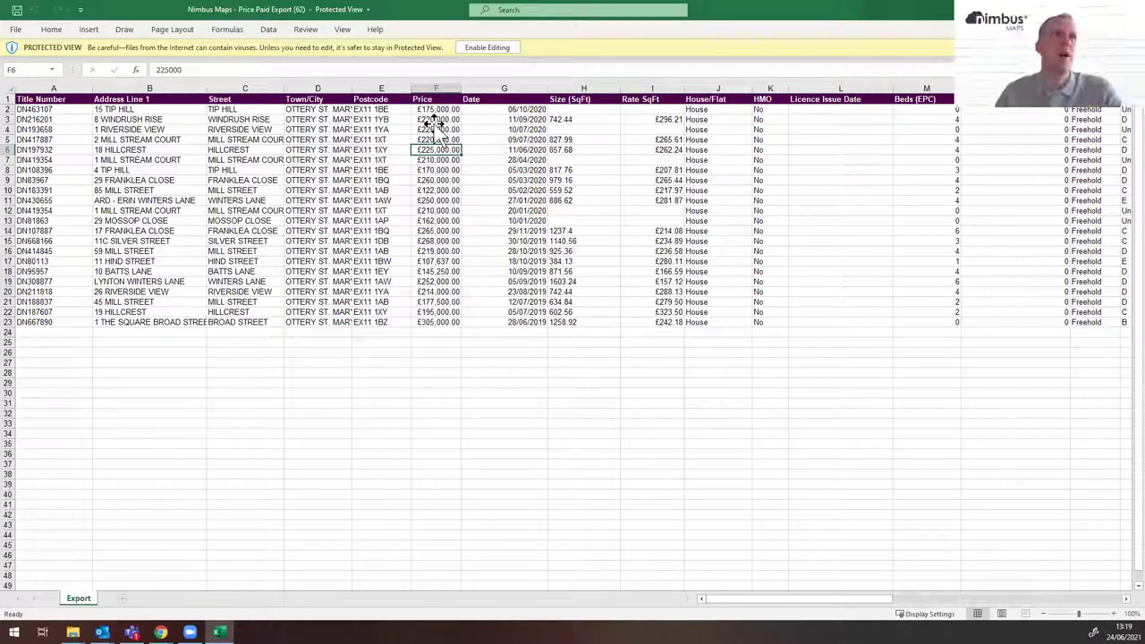
key(Right)
key(Right)
key(Right)
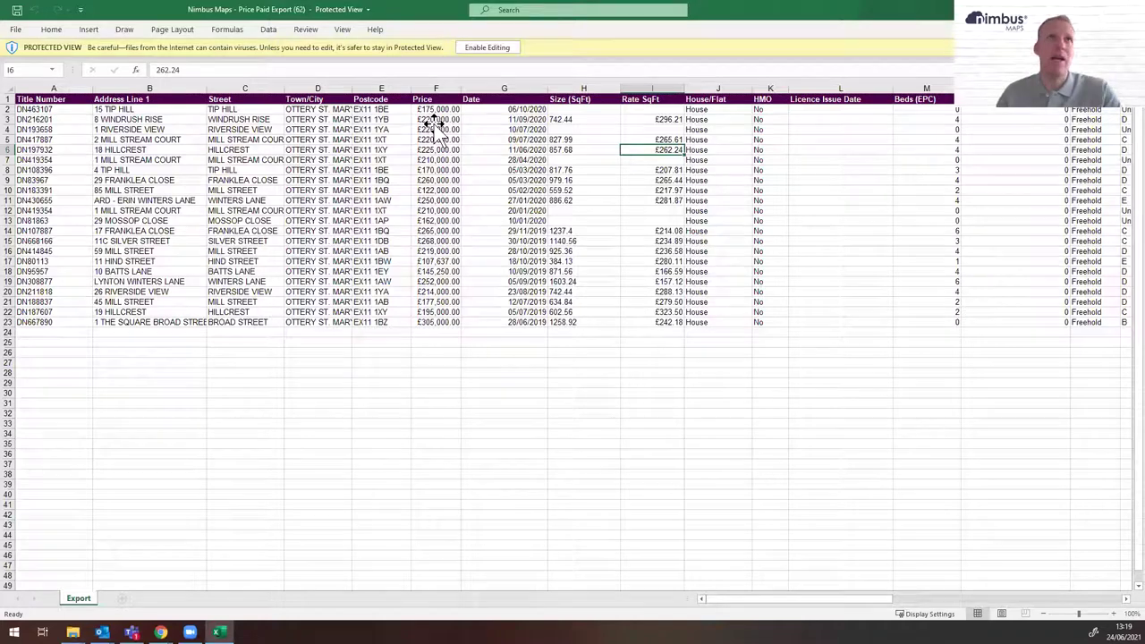
key(Left)
key(Left)
key(Left)
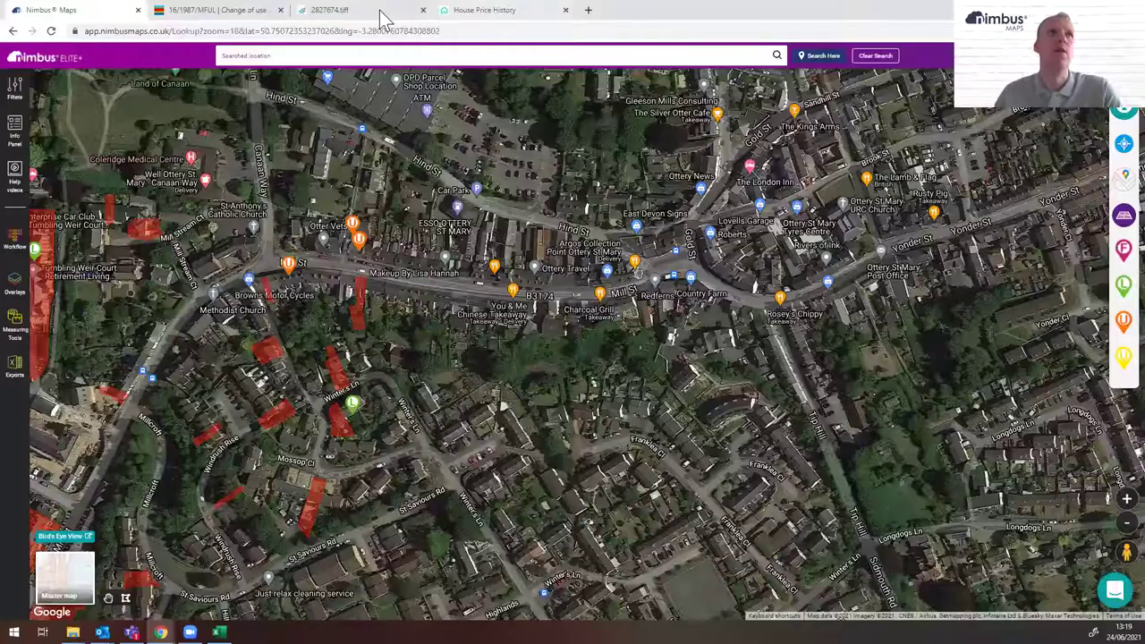
key(alt+Tab)
Step: Show the 2827674.tiff proposed site plan with units U4–U10 for 16/1987/MFUL
click(376, 16)
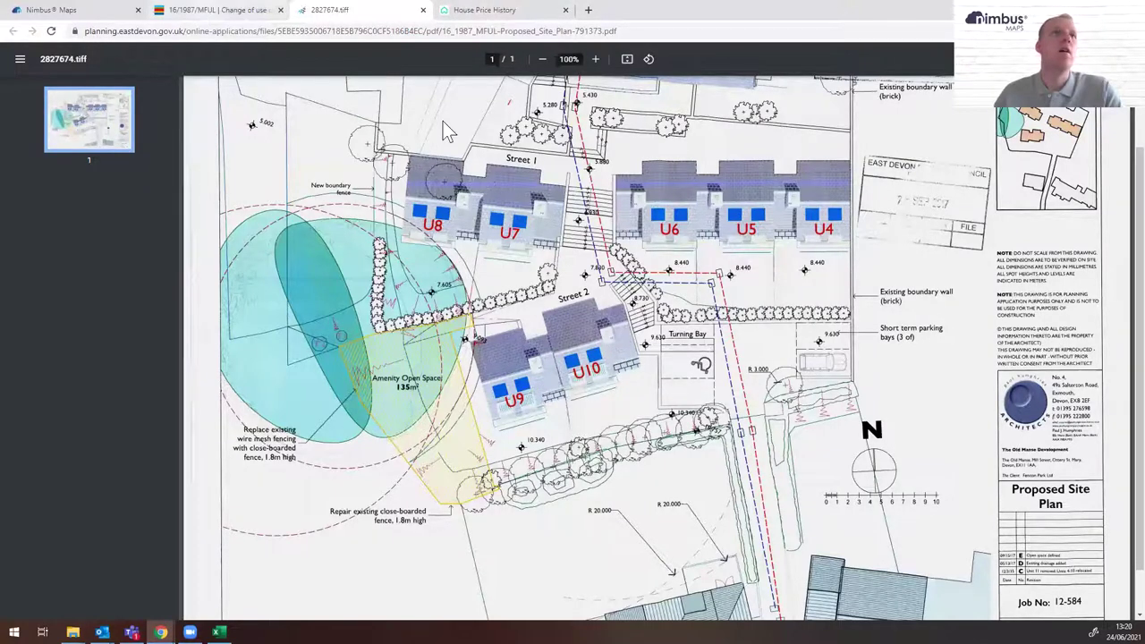
Step: From the 16/1987/MFUL documents list, open a plan document and scroll through it
click(211, 16)
scroll(784, 333, up, 2)
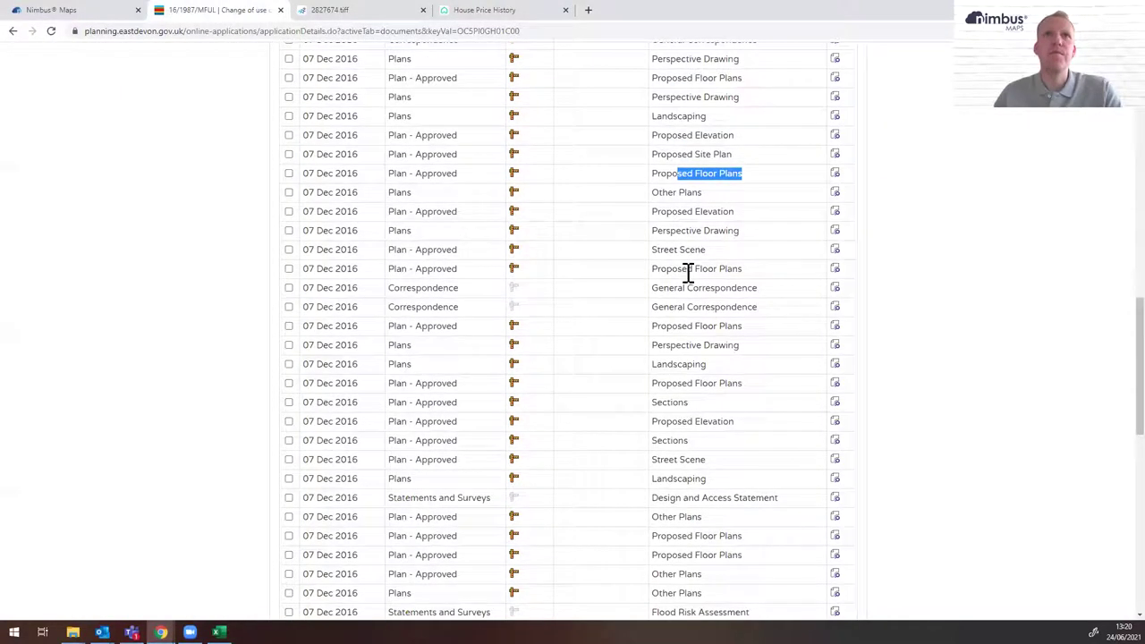
click(834, 276)
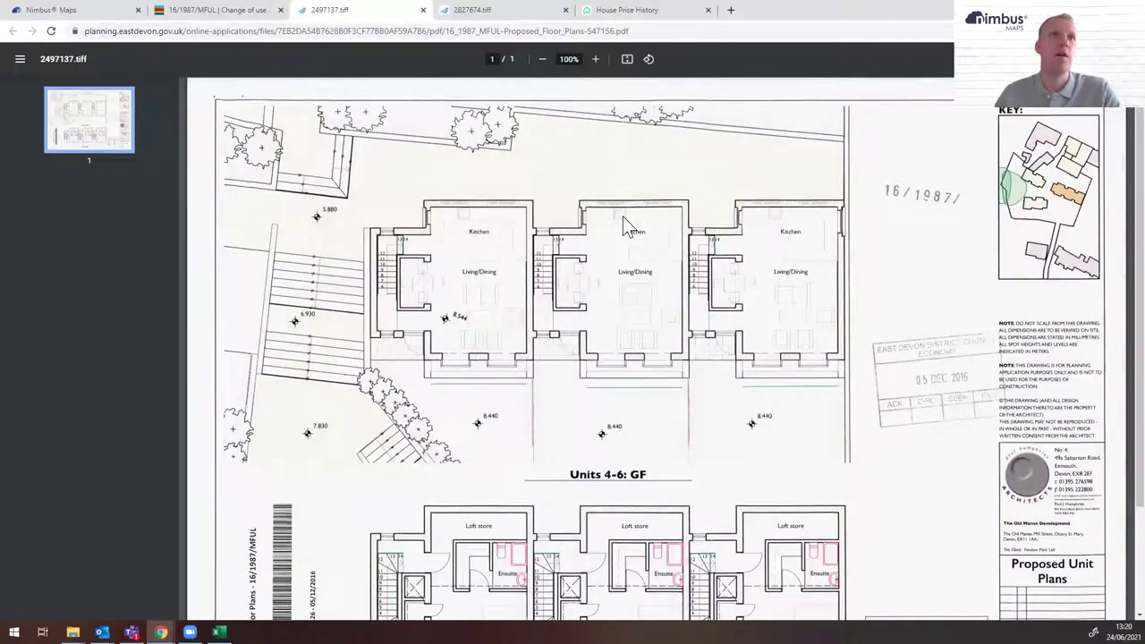
scroll(810, 267, down, 3)
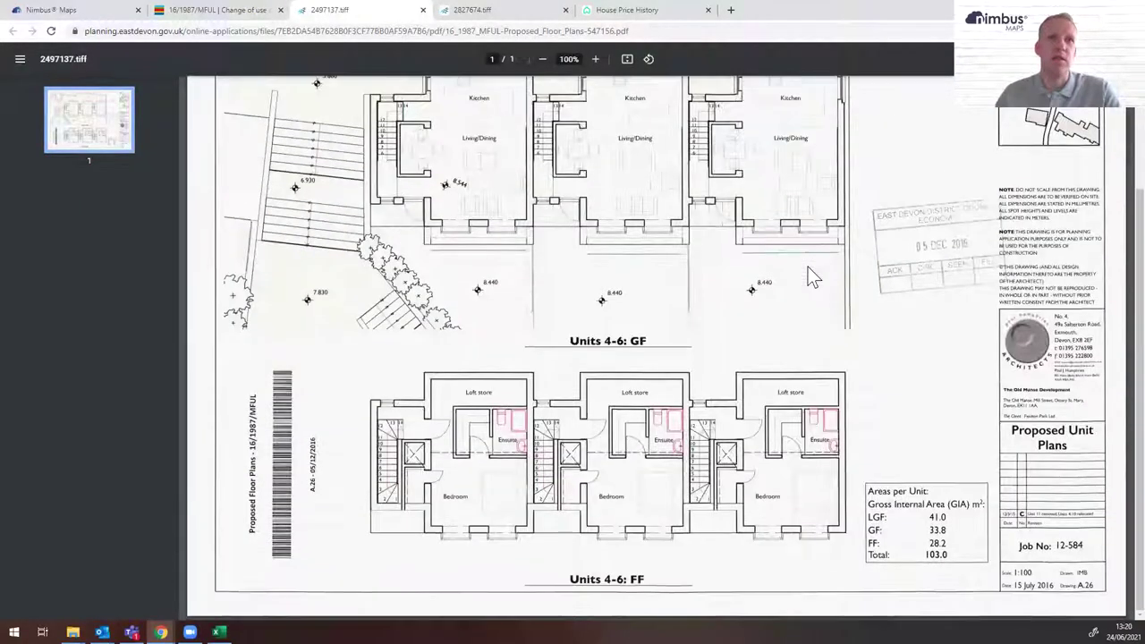
scroll(808, 267, up, 3)
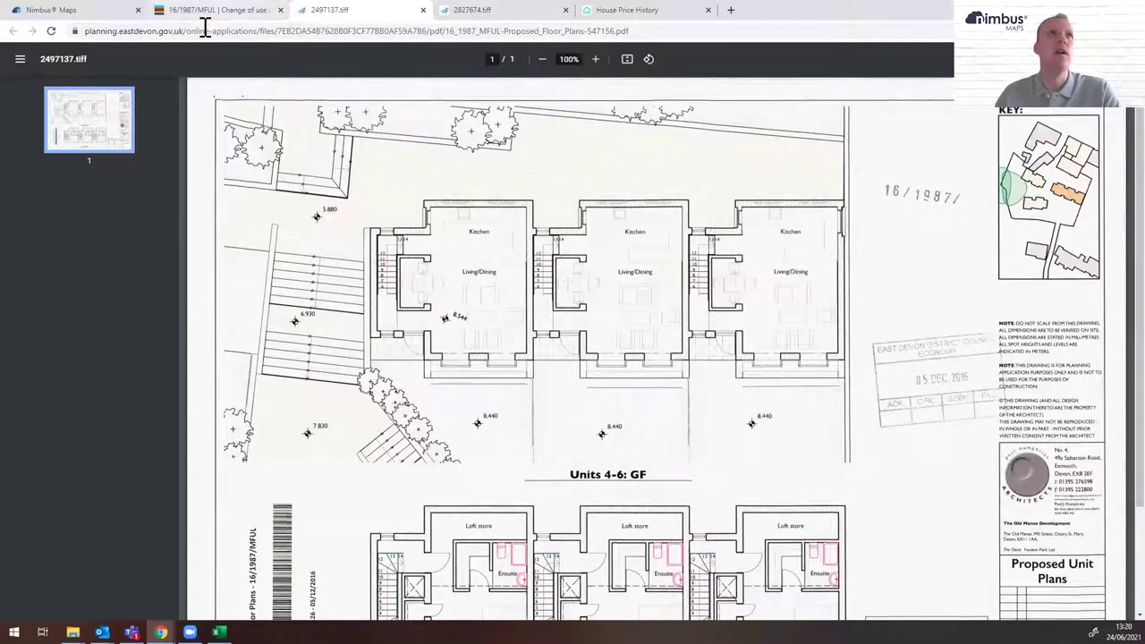
Step: Review the proposed site plan drawing, then return via the document list to the Nimbus map
click(448, 11)
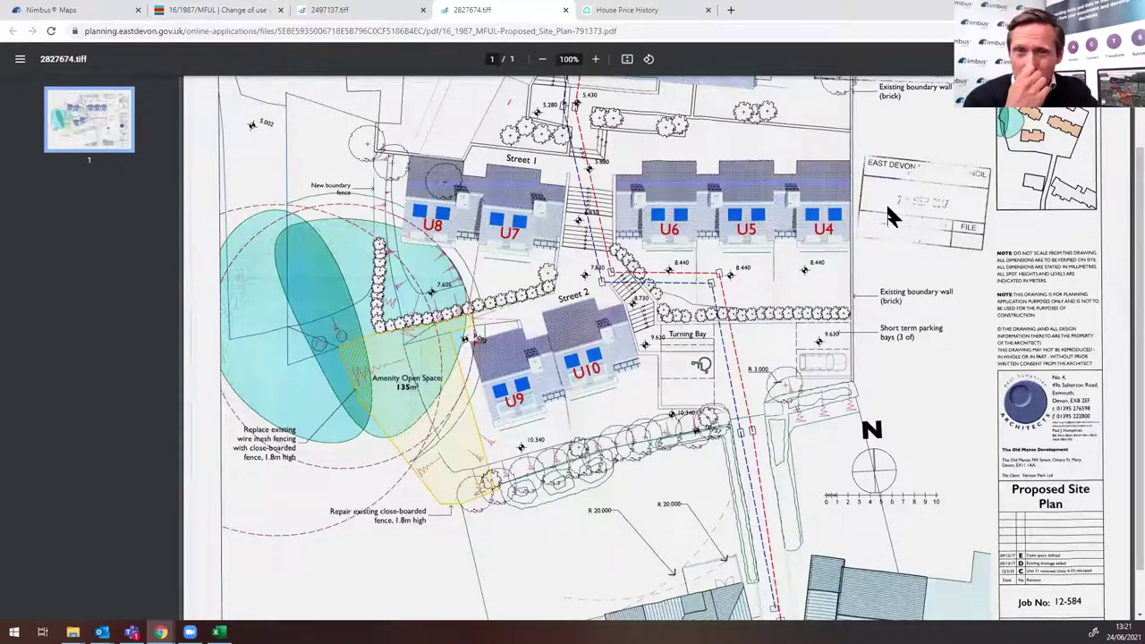
scroll(1045, 261, down, 1)
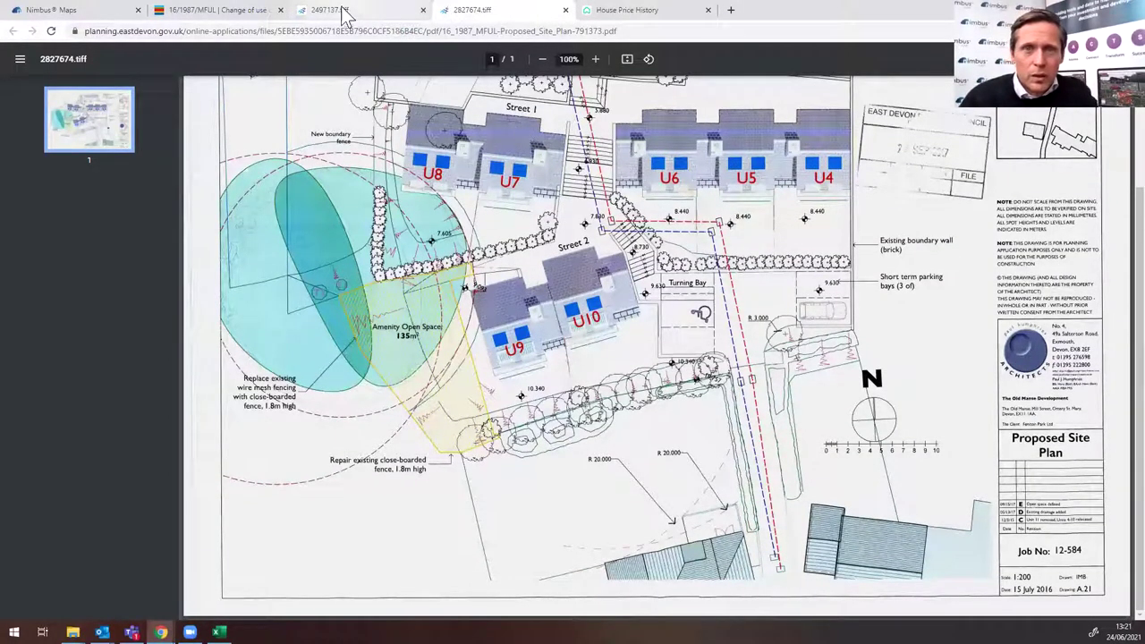
click(231, 13)
scroll(226, 166, up, 5)
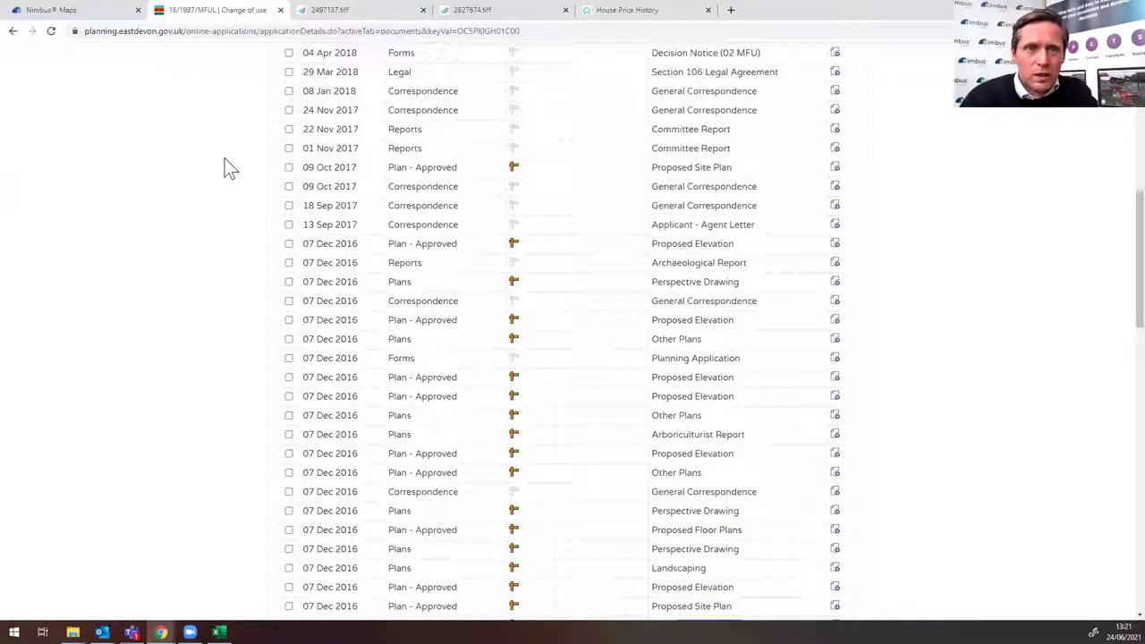
click(81, 11)
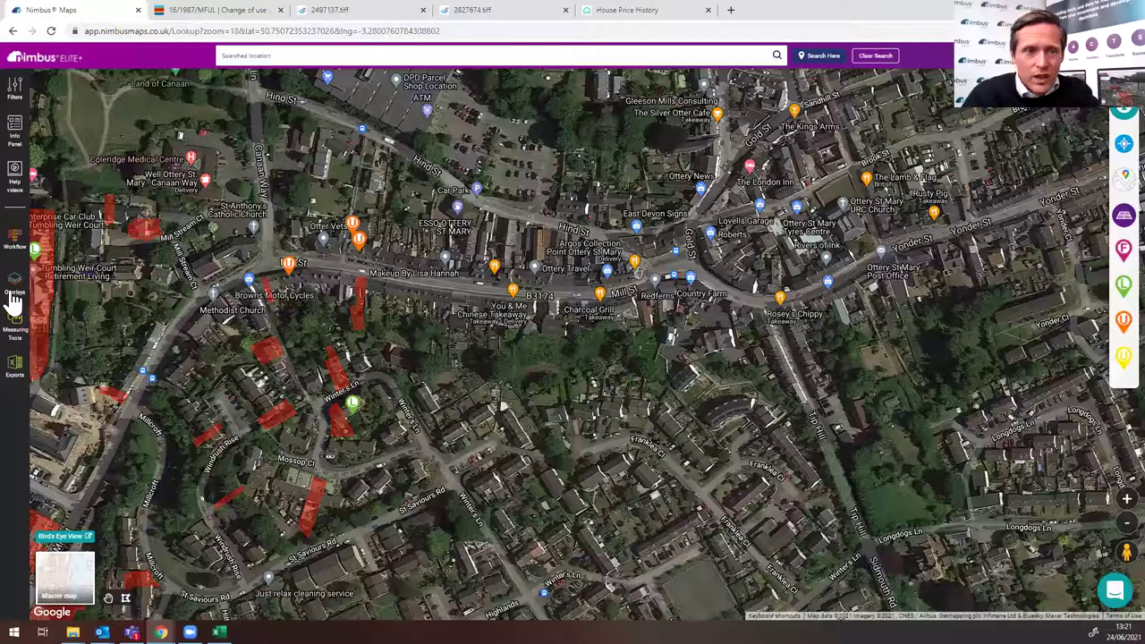
Step: Turn on the Planning overlay, list the site's applications, and return to the 16/1987/MFUL unit plans
click(14, 295)
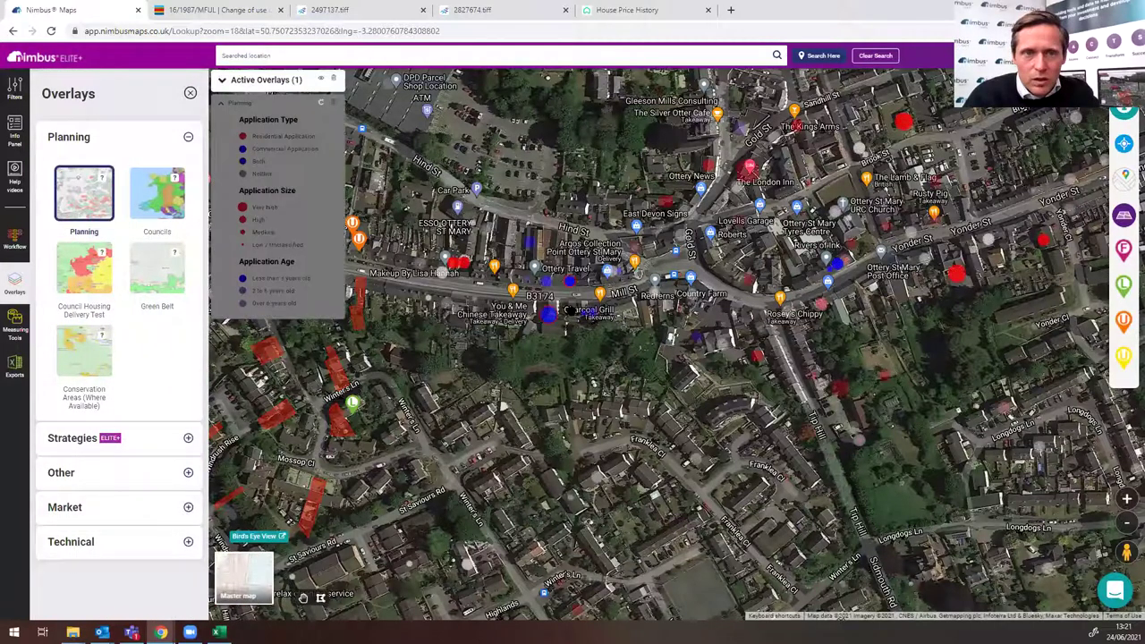
click(548, 314)
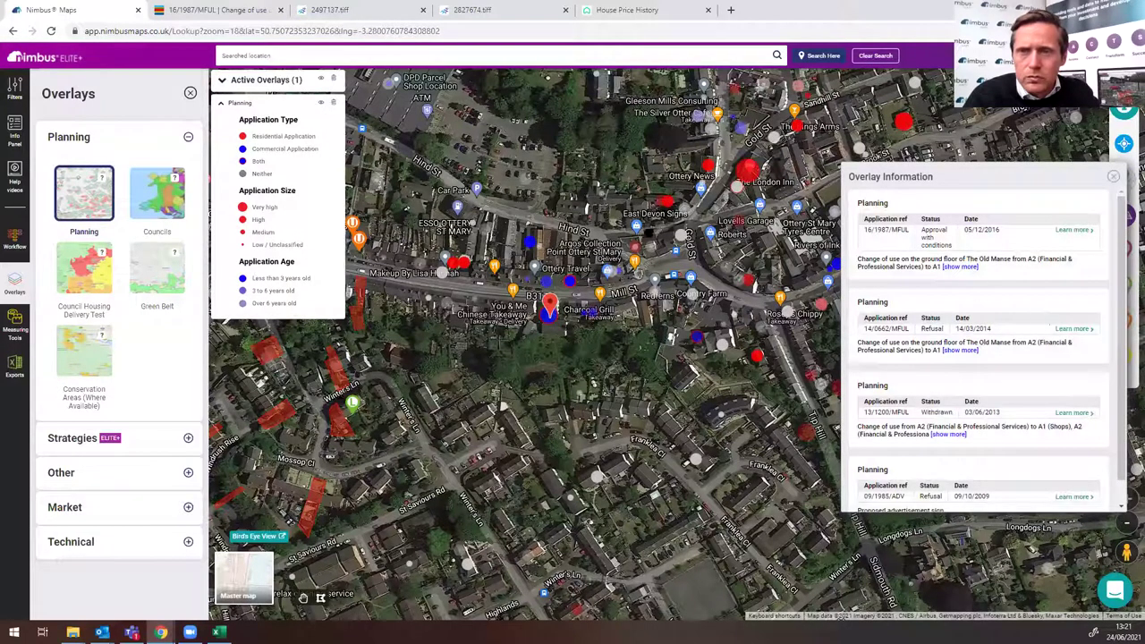
click(646, 12)
click(391, 10)
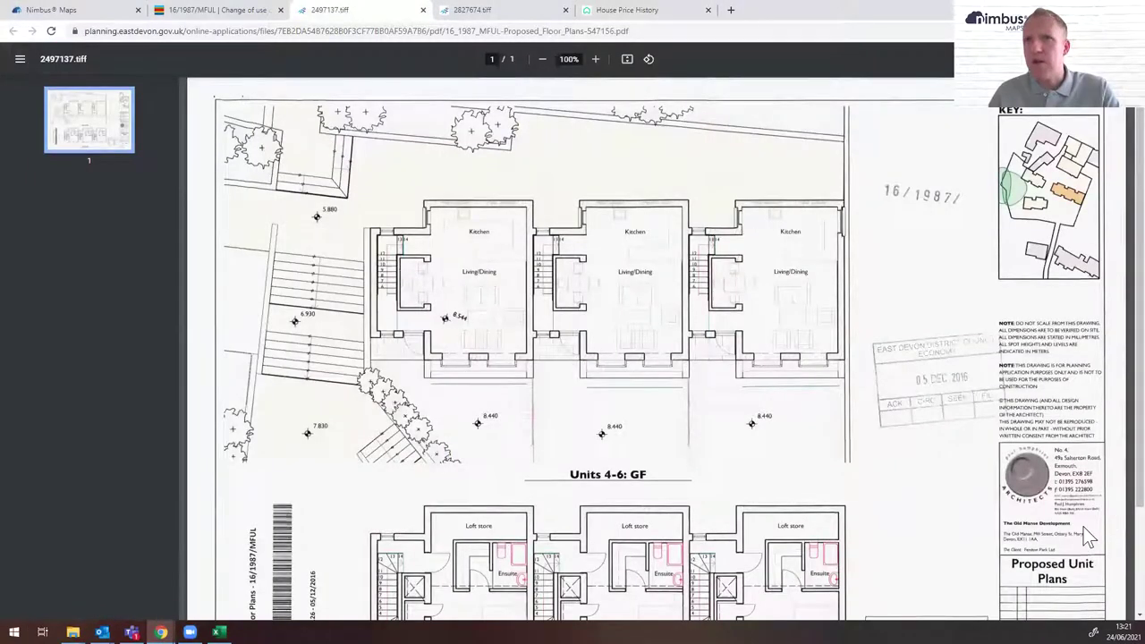
scroll(1073, 519, down, 3)
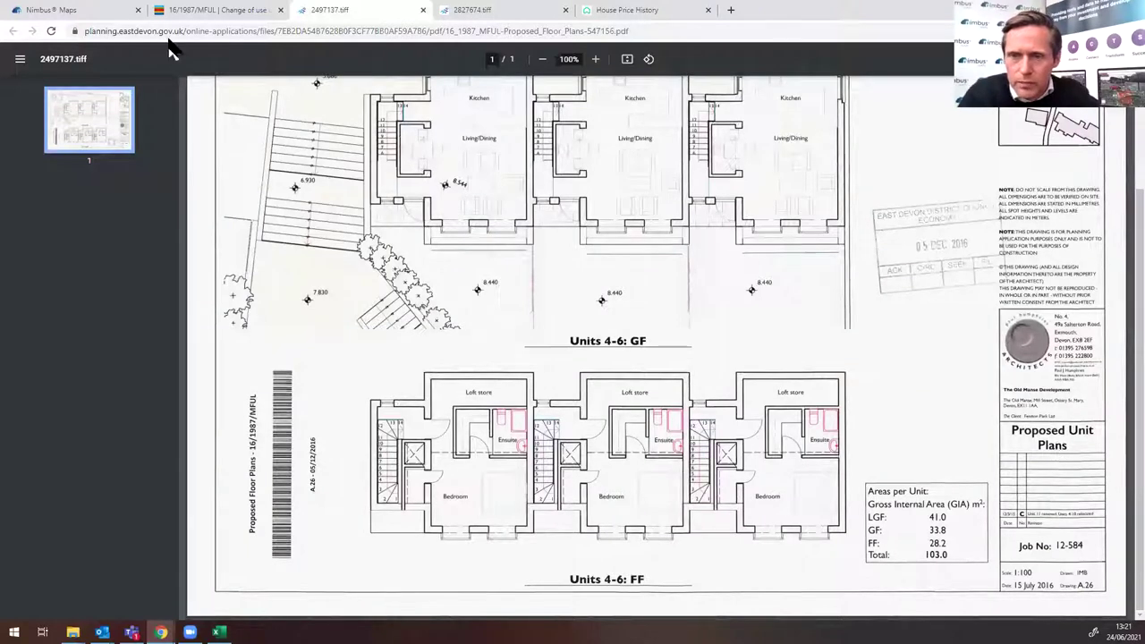
Step: Run a Planning export filtered by the agent's name, dismissing the 250-result limit message
click(52, 10)
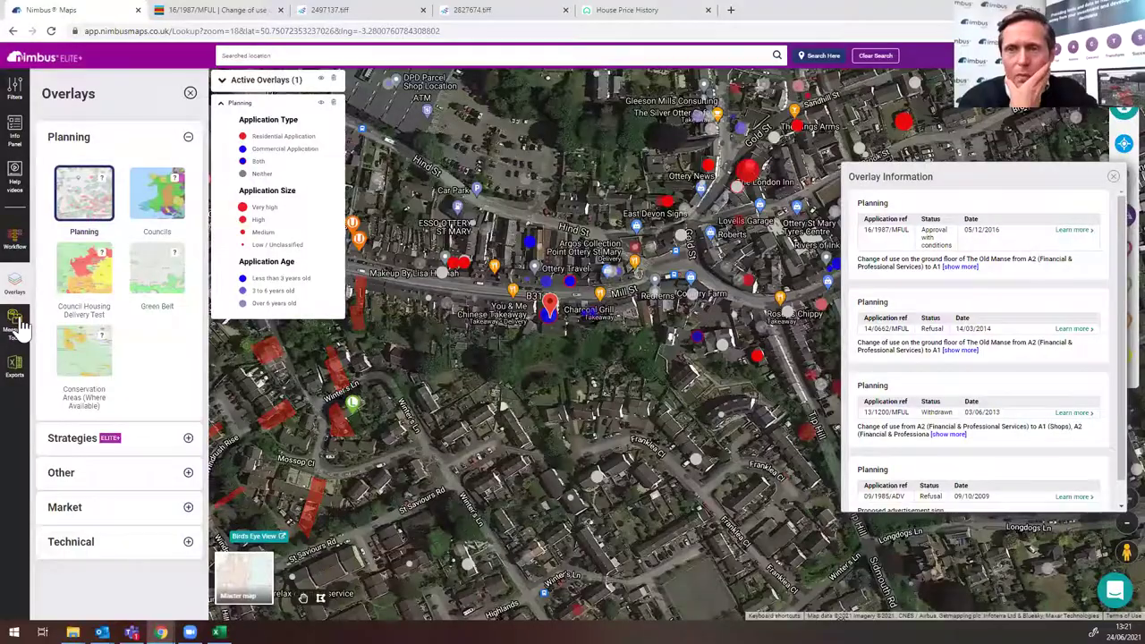
click(14, 367)
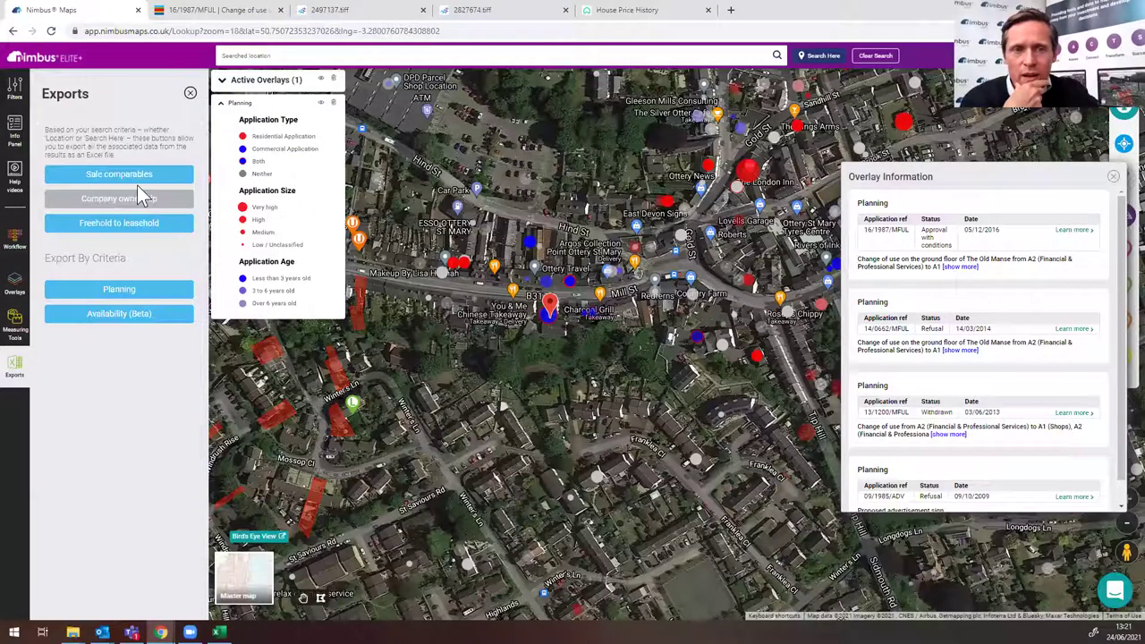
click(138, 293)
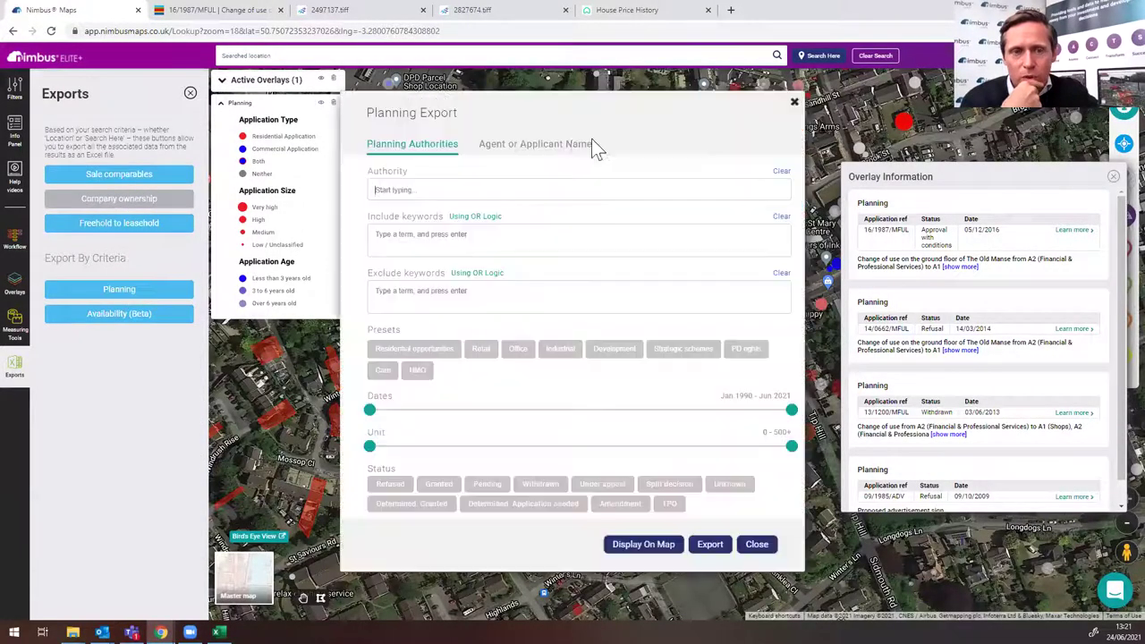
click(574, 145)
click(431, 186)
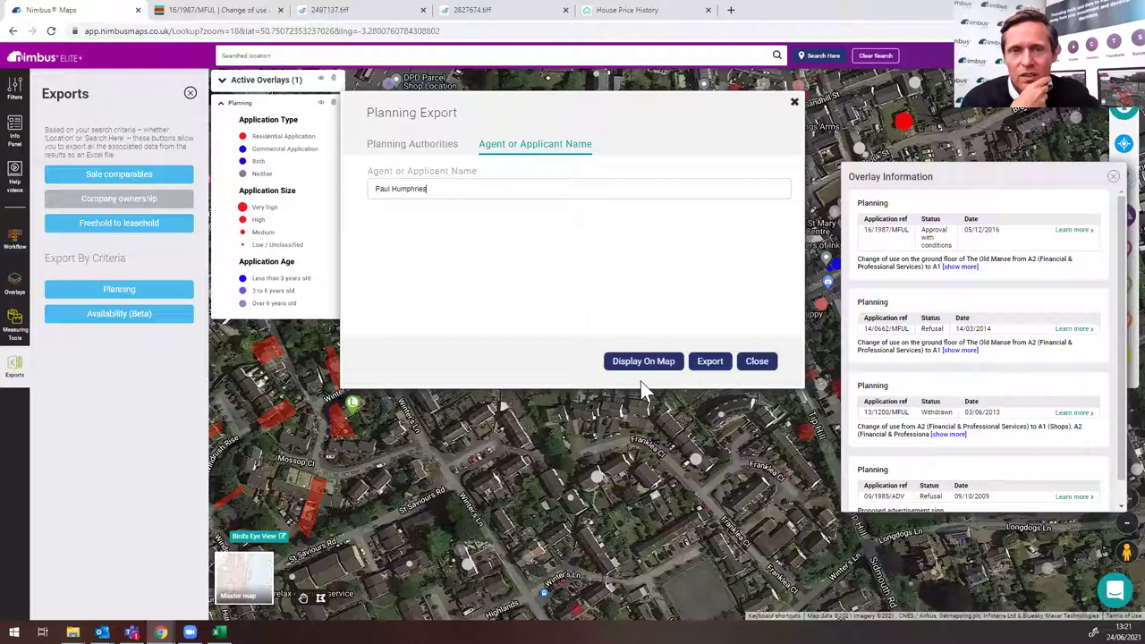
click(710, 363)
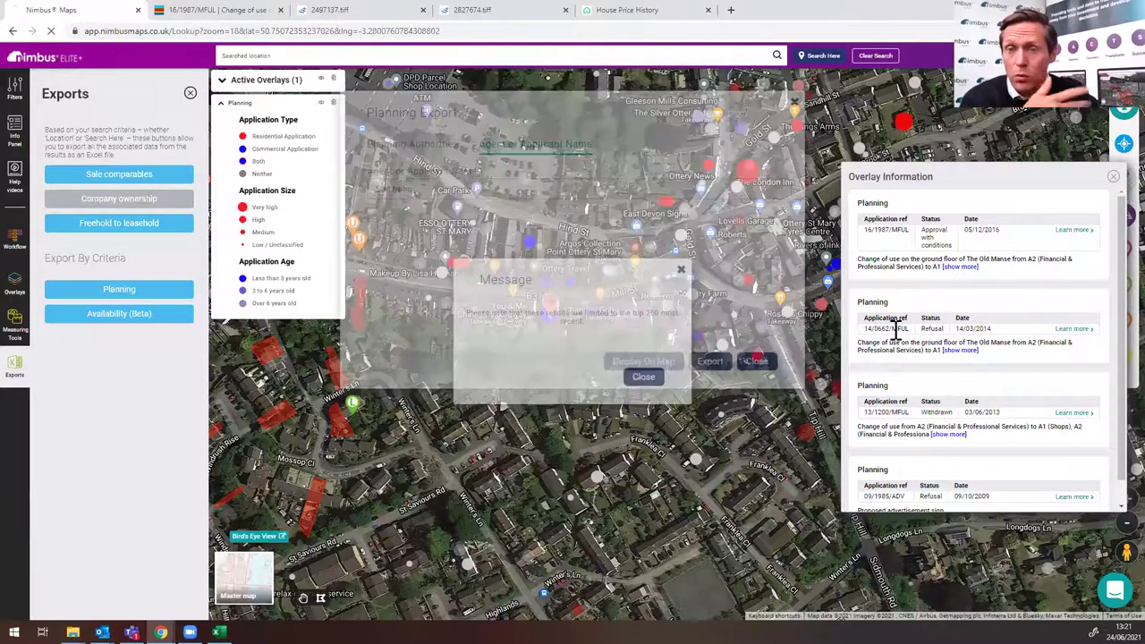
click(642, 377)
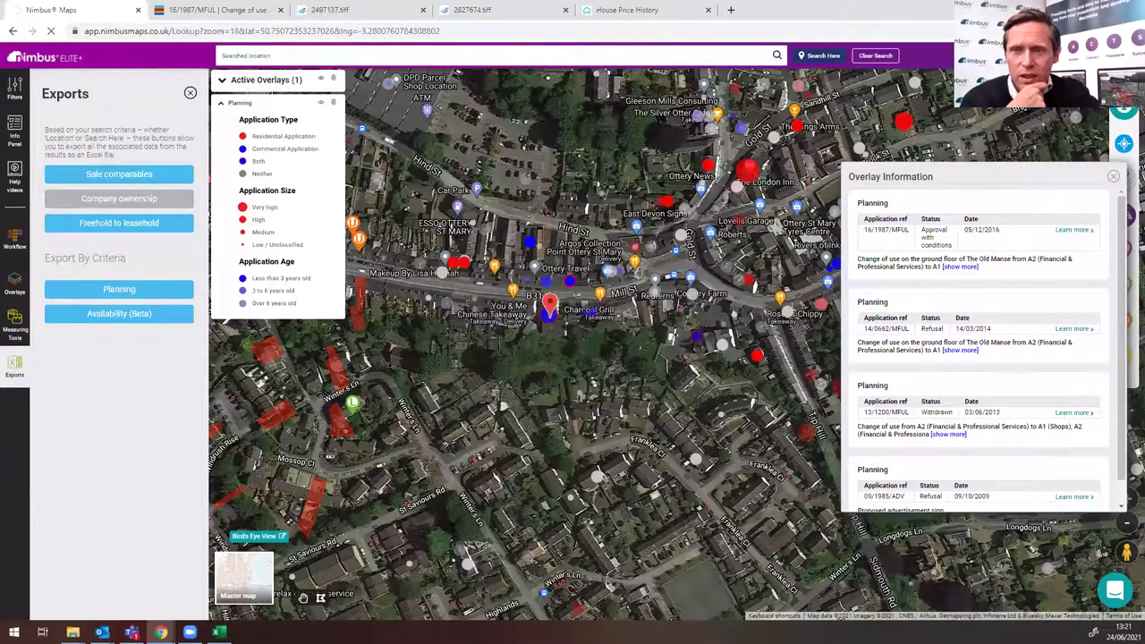
click(1112, 176)
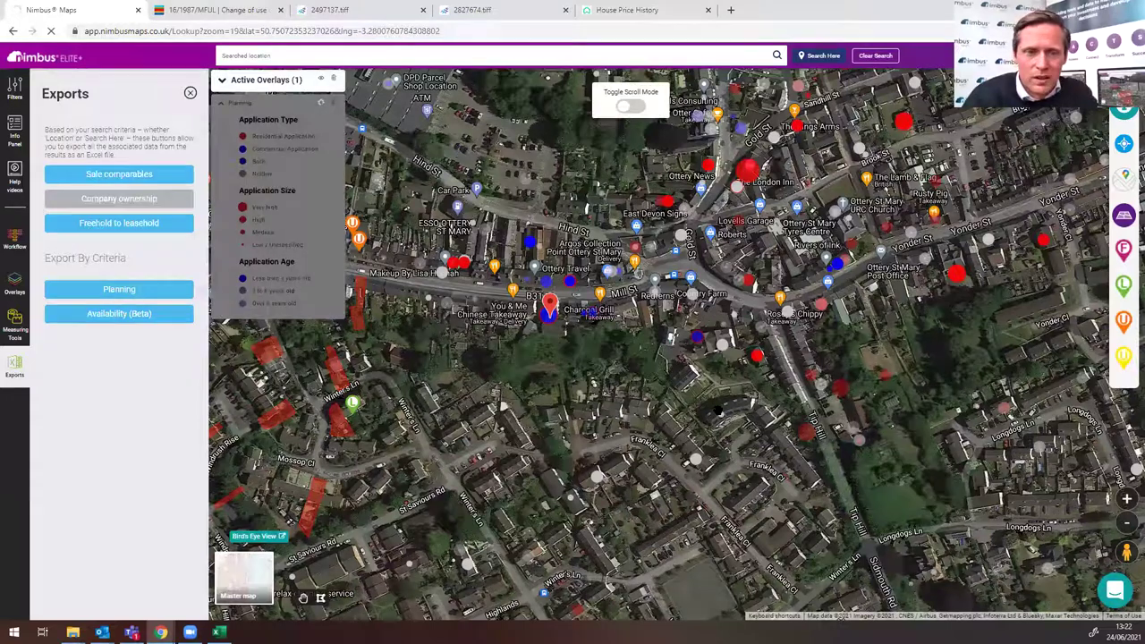
Step: Zoom and pan onto Frankley Close and rerun Search Here for planning sites
scroll(718, 410, up, 2)
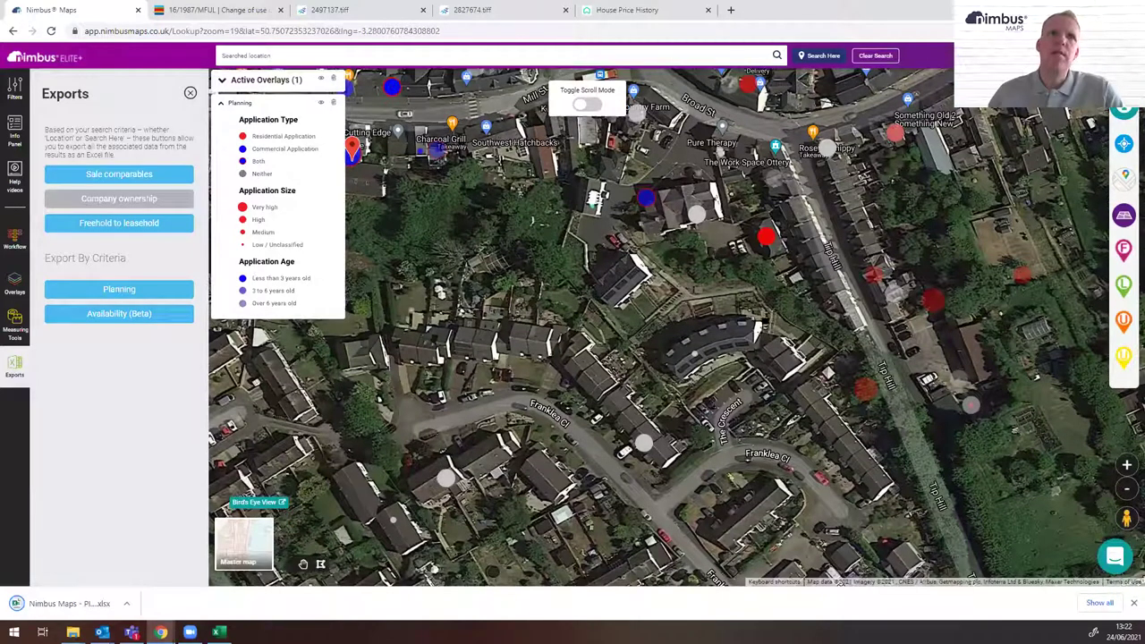
drag(696, 318, 750, 321)
drag(749, 371, 772, 368)
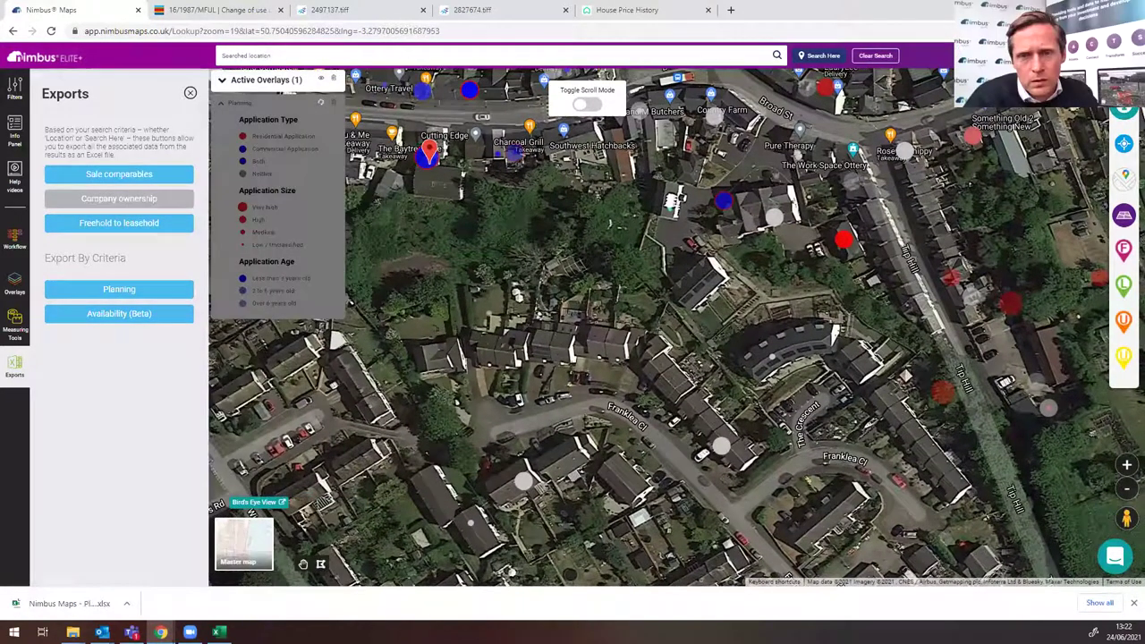
click(822, 55)
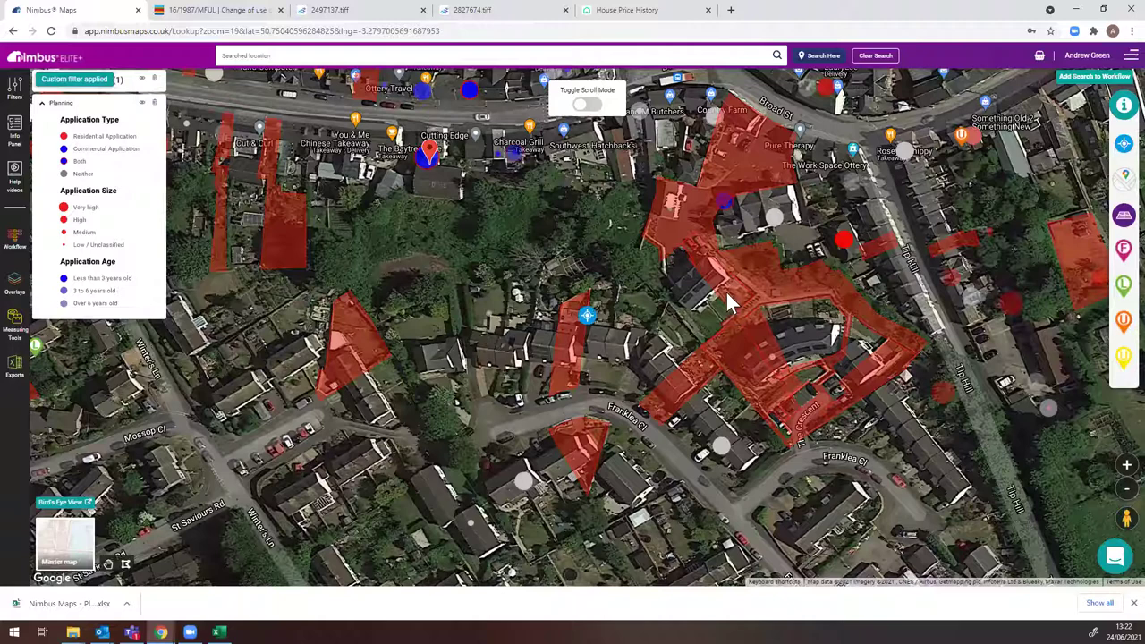
Step: Check the neighbouring plot's 2019 price paid and rate psf, then open the downloaded planning xlsx
click(725, 289)
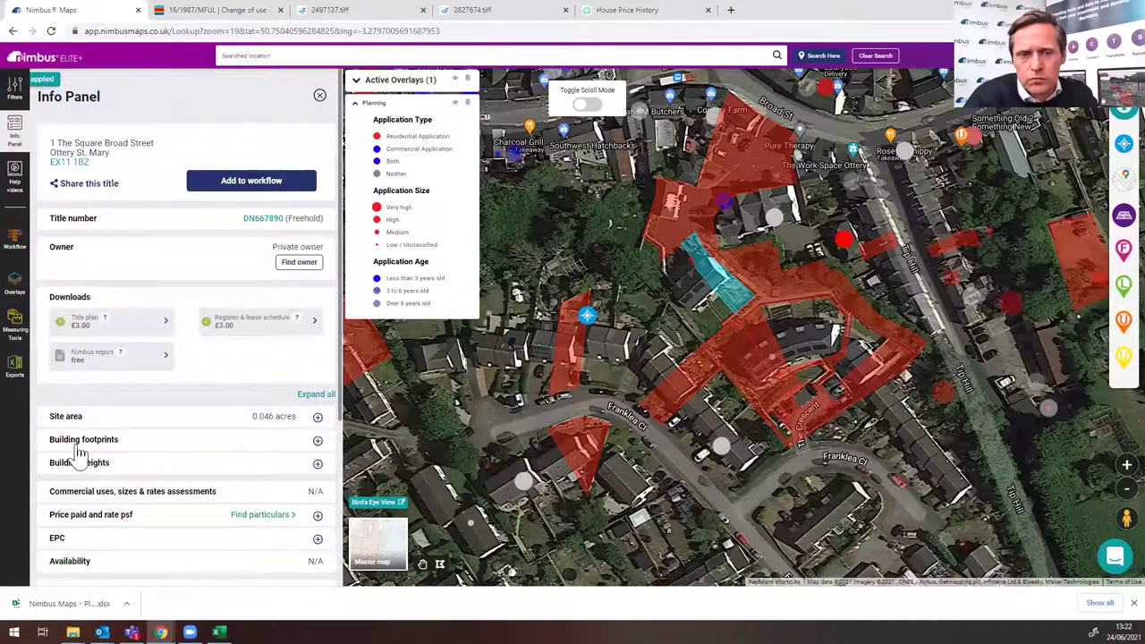
click(102, 516)
scroll(257, 465, down, 1)
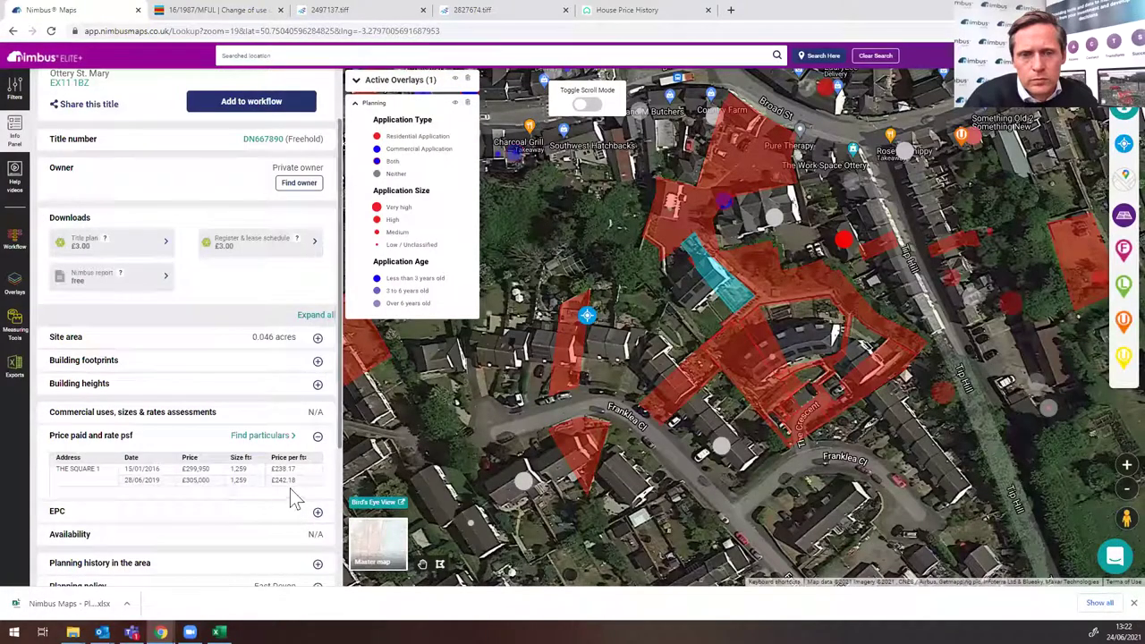
drag(301, 479, 157, 479)
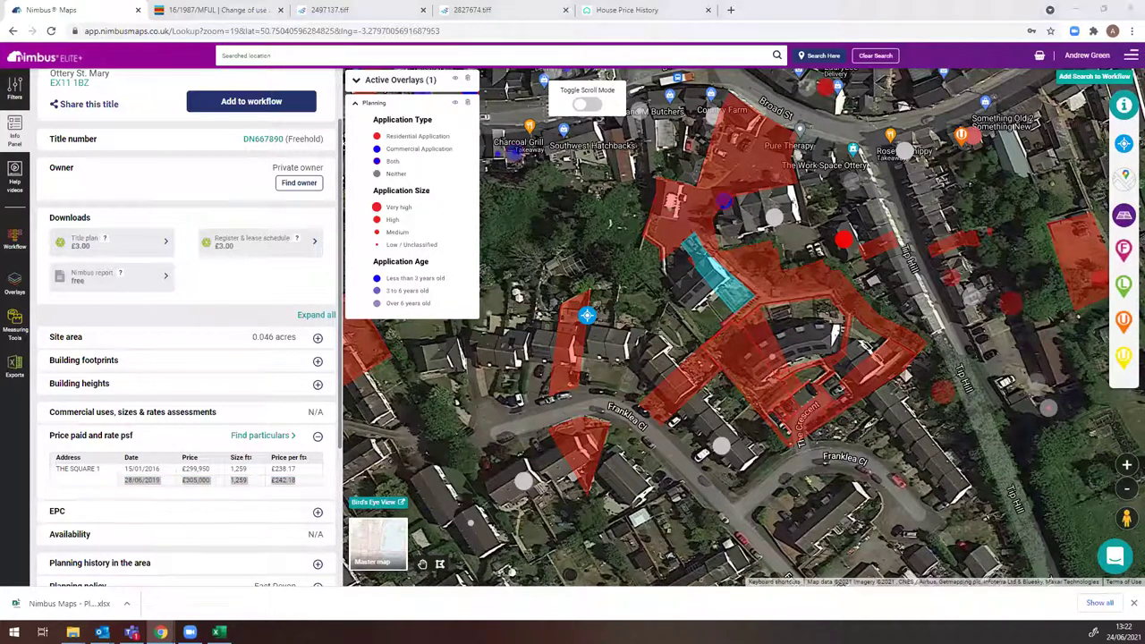
click(76, 607)
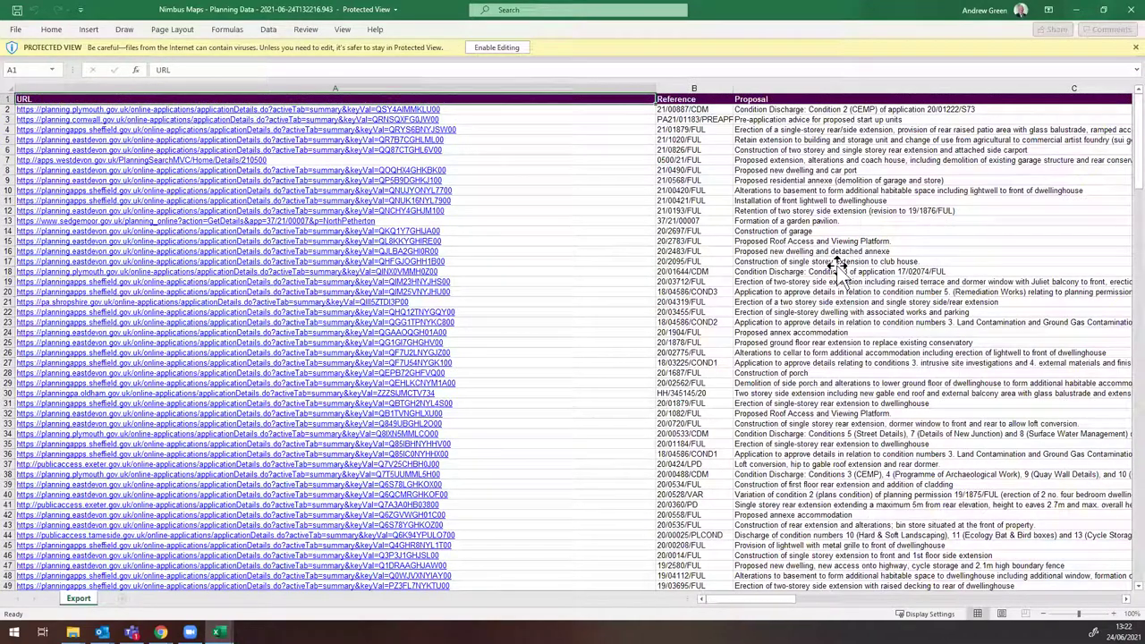
Step: Scroll the planning list from row 17 down to its last entry at row 246, then minimise both Excel workbooks
click(838, 263)
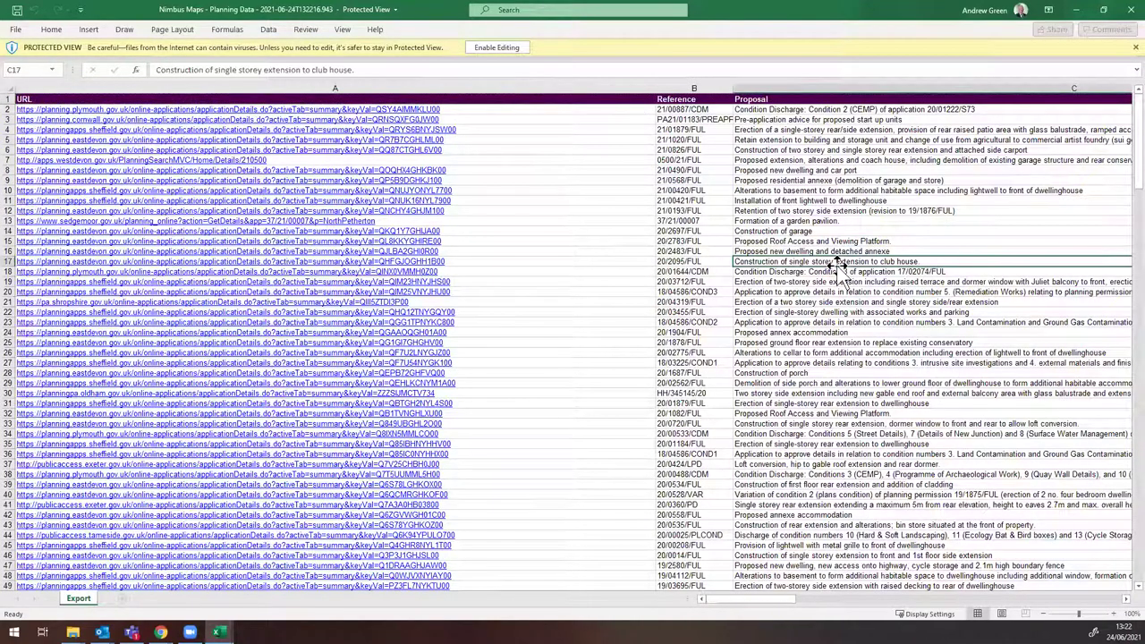
key(Right)
key(Right)
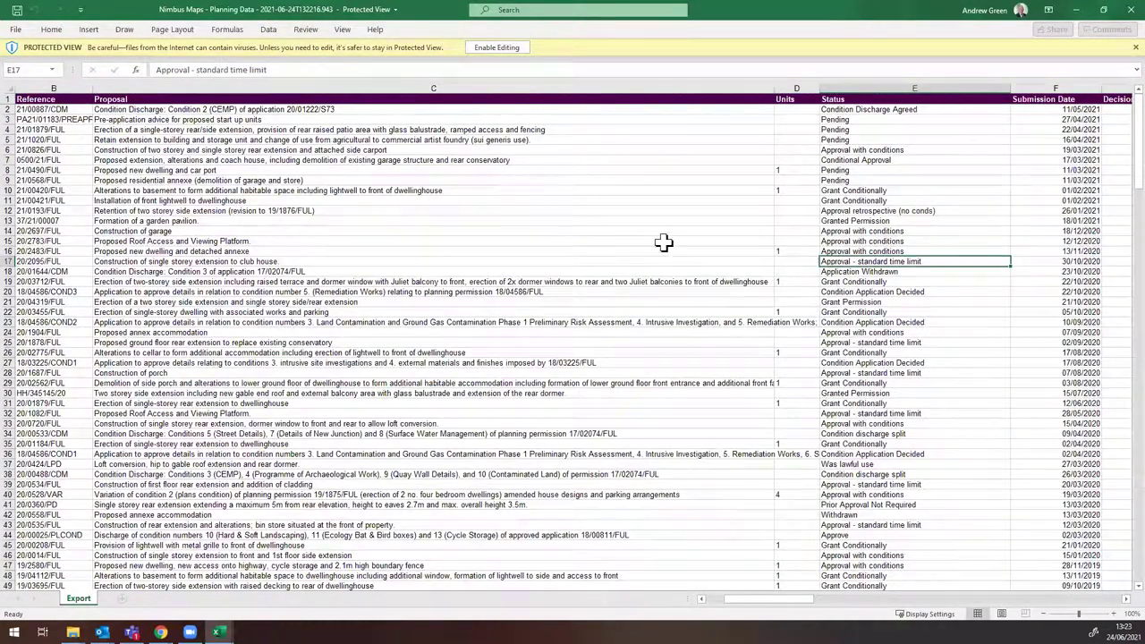
scroll(635, 246, down, 9)
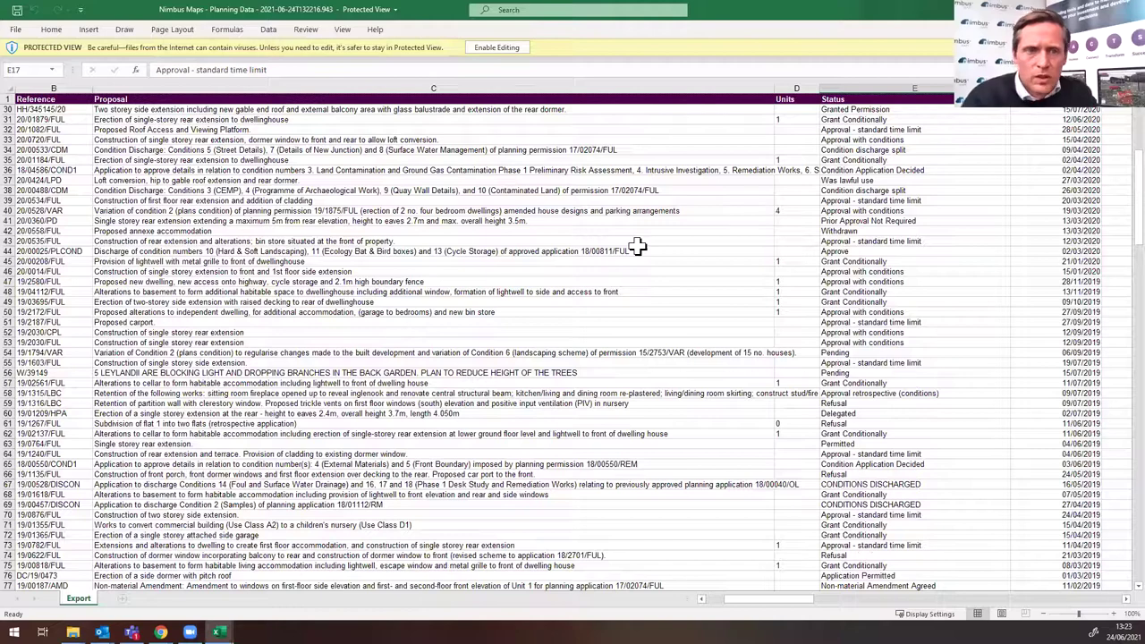
scroll(635, 246, down, 4)
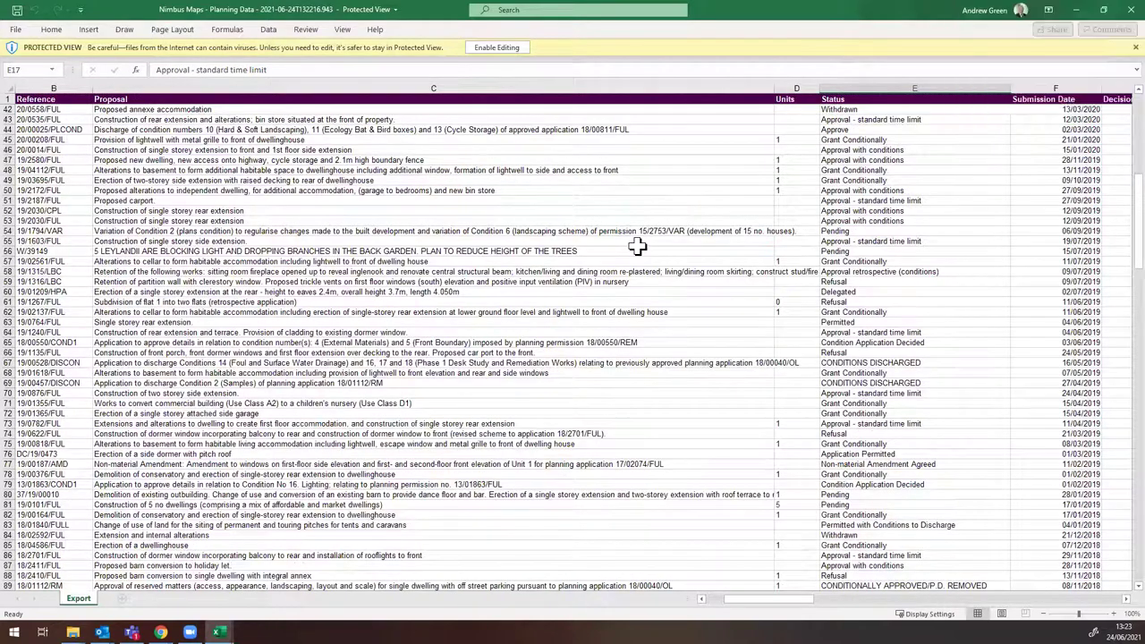
scroll(637, 246, down, 1)
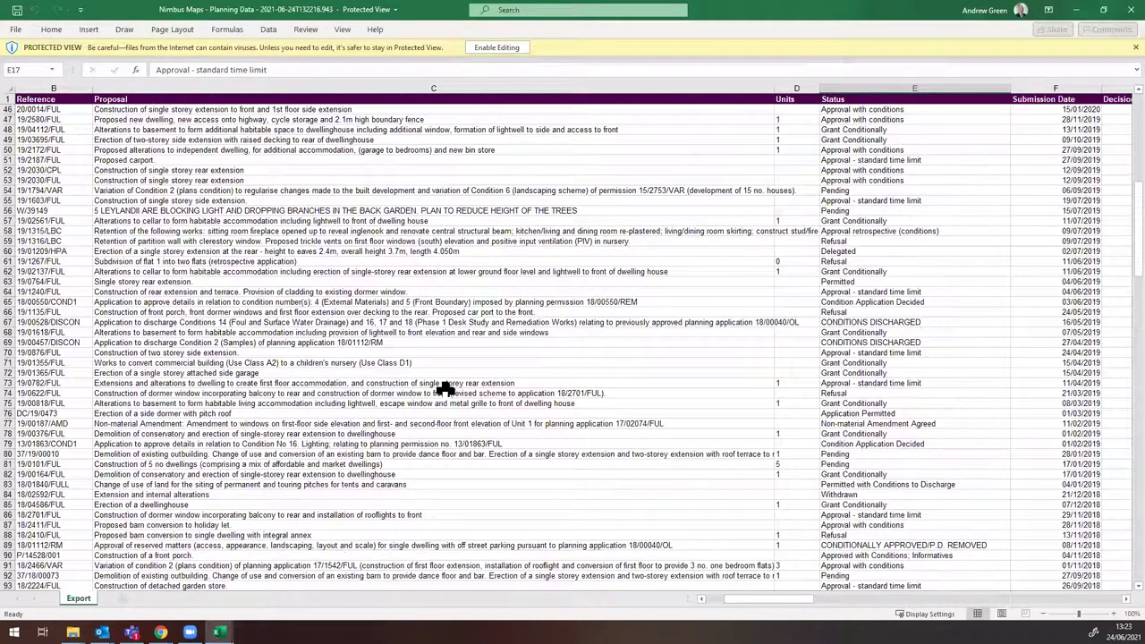
scroll(433, 456, down, 13)
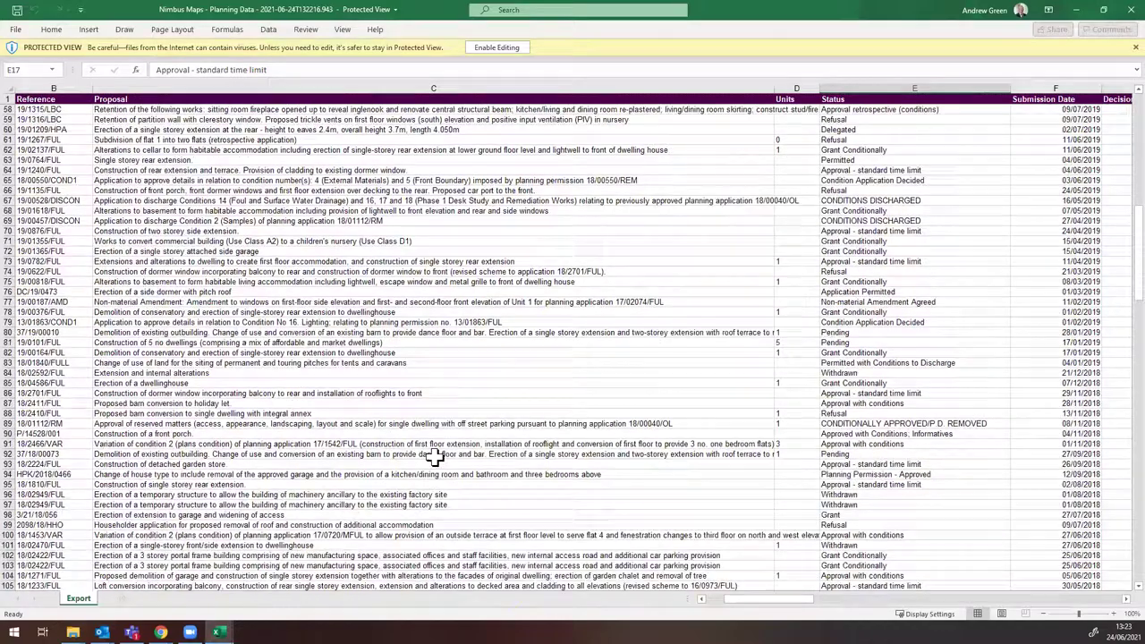
scroll(434, 457, down, 5)
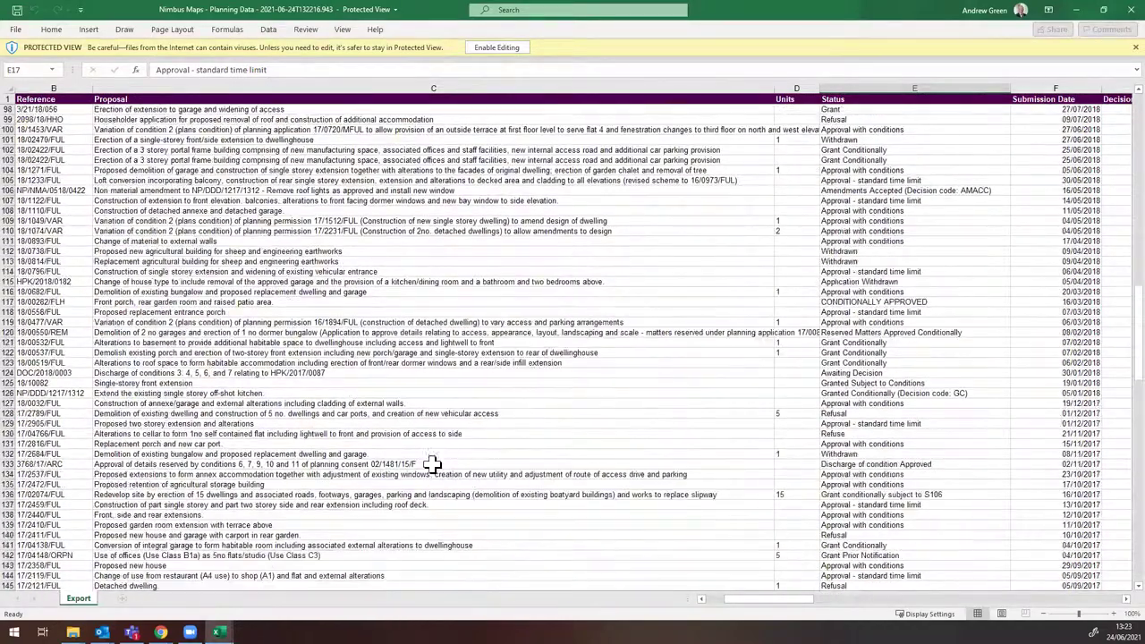
scroll(295, 424, down, 12)
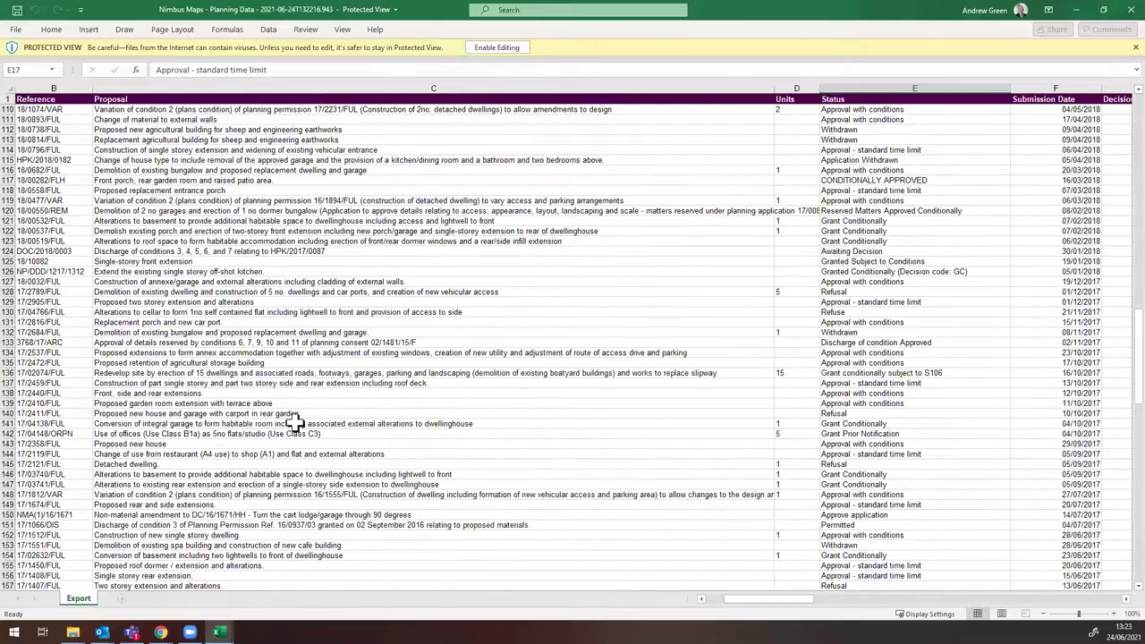
scroll(295, 424, down, 11)
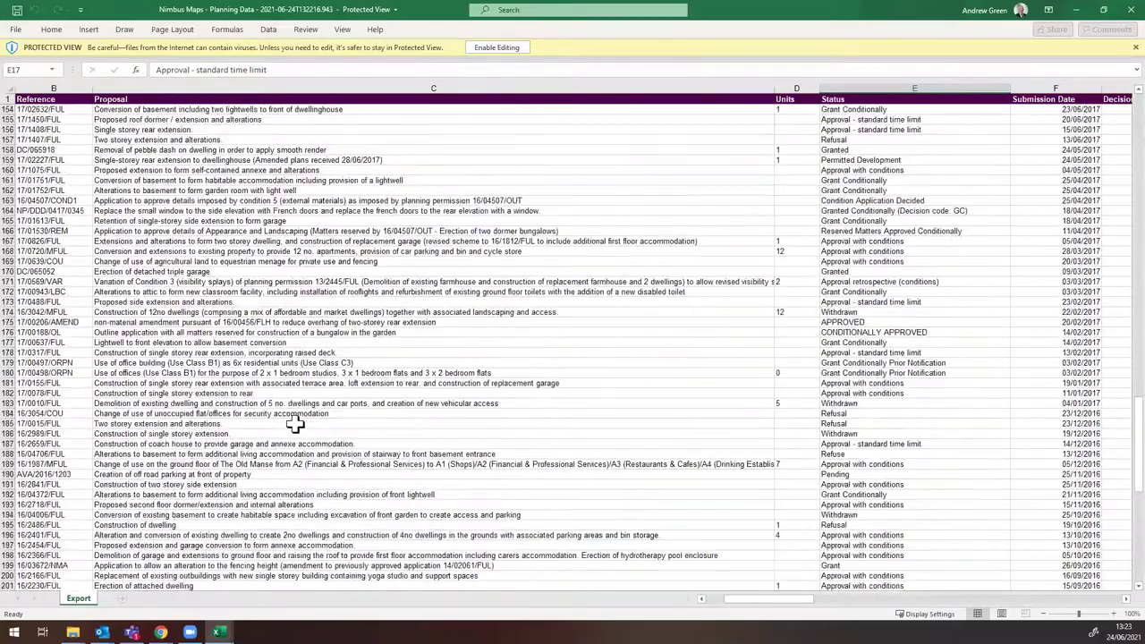
scroll(296, 424, down, 11)
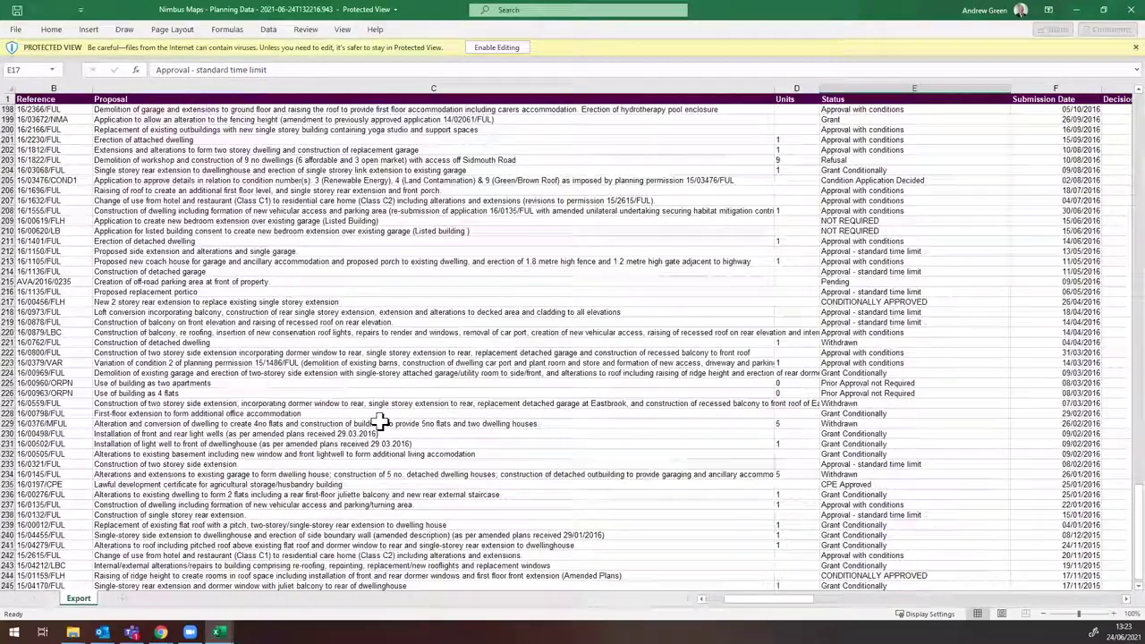
click(1076, 9)
click(1076, 9)
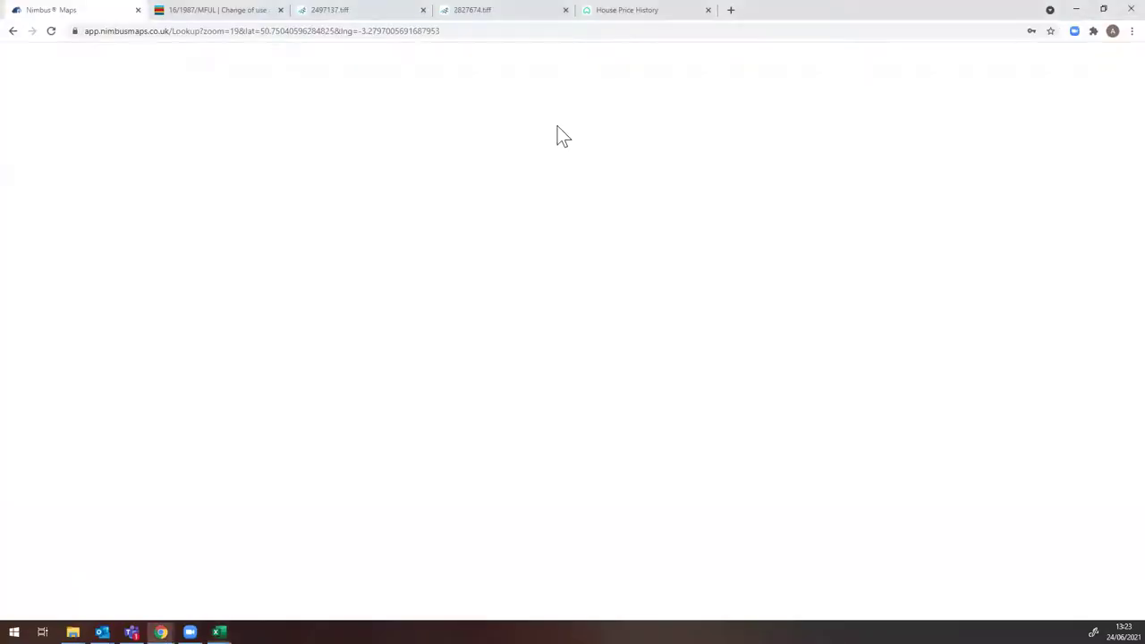
Step: View the 2497137.tiff floor plans and 2827674.tiff site plan for 16/1987/MFUL, then return to Nimbus Maps
click(205, 10)
click(358, 10)
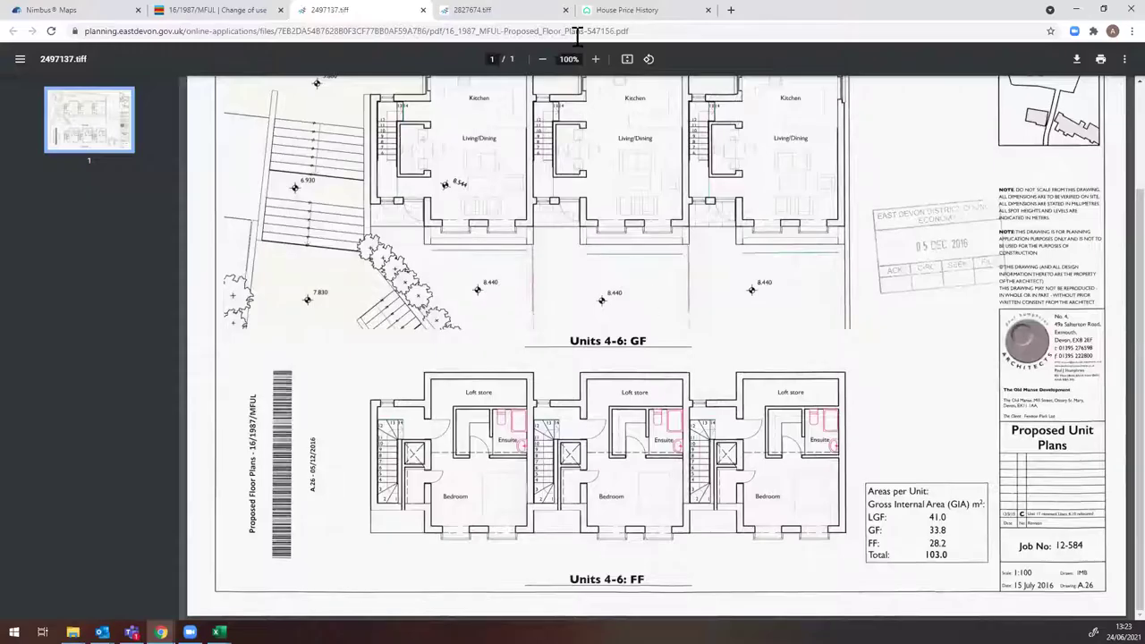
click(510, 12)
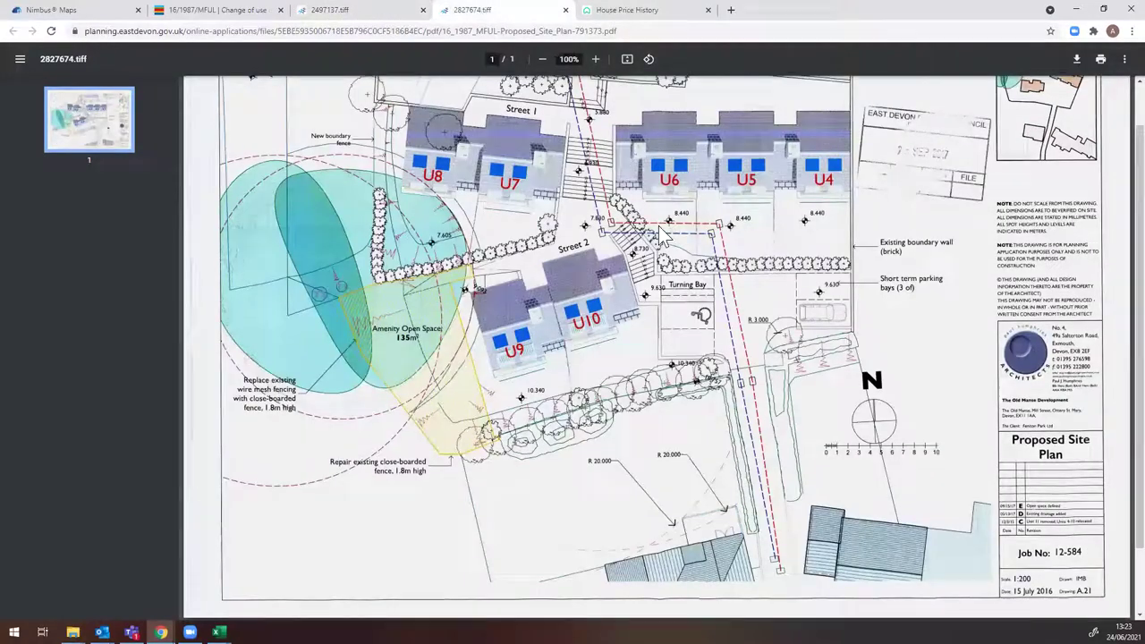
scroll(658, 225, up, 3)
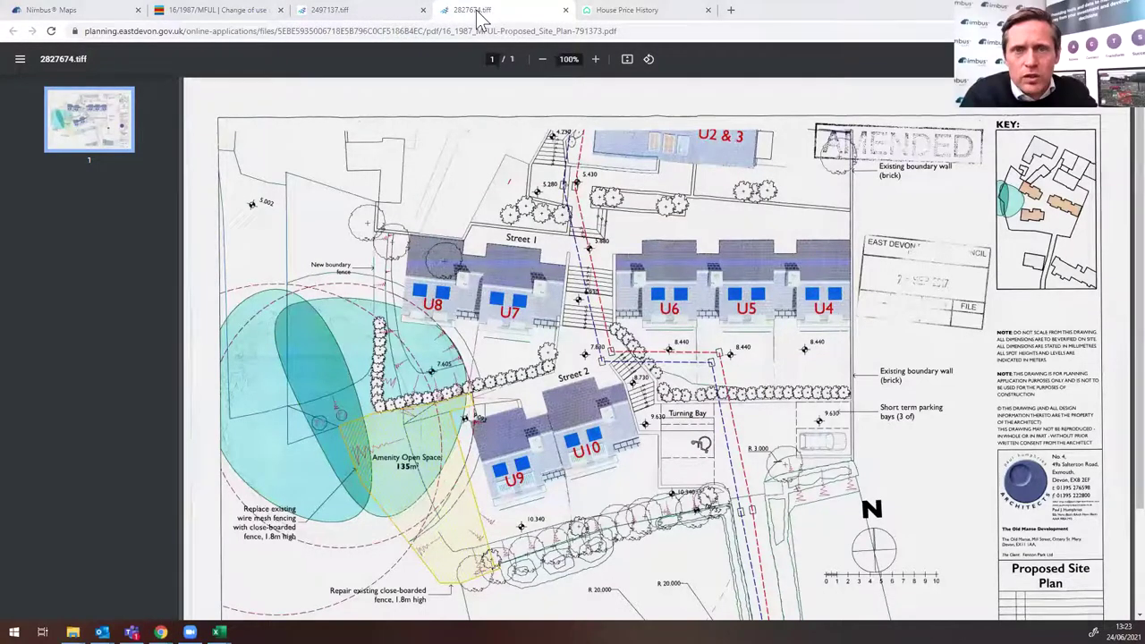
key(alt+Tab)
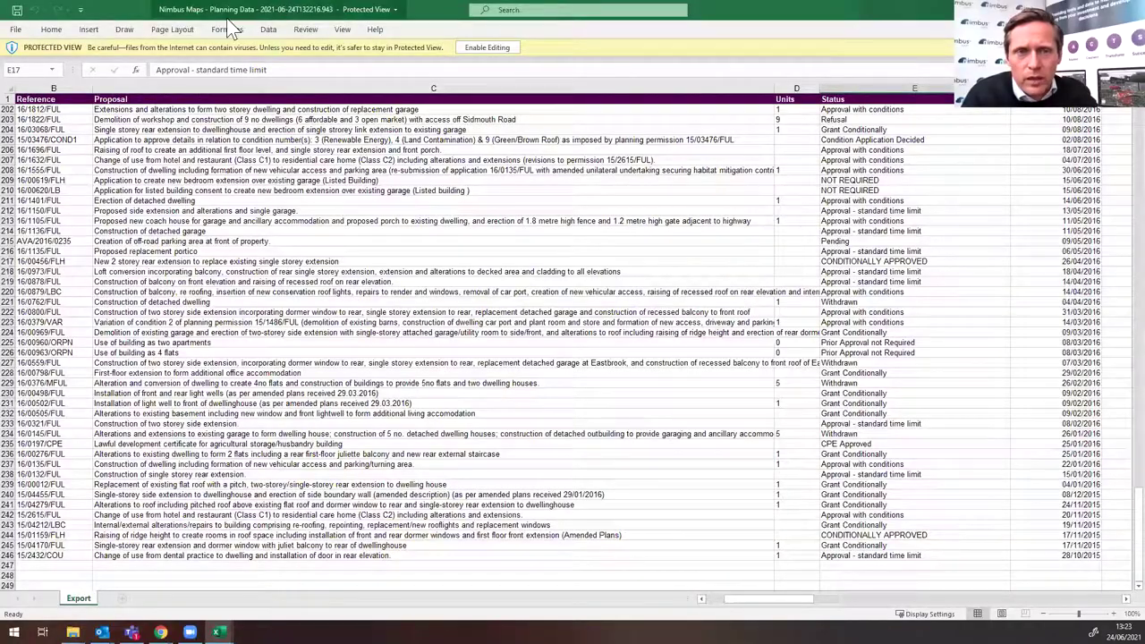
key(alt+Tab)
click(89, 12)
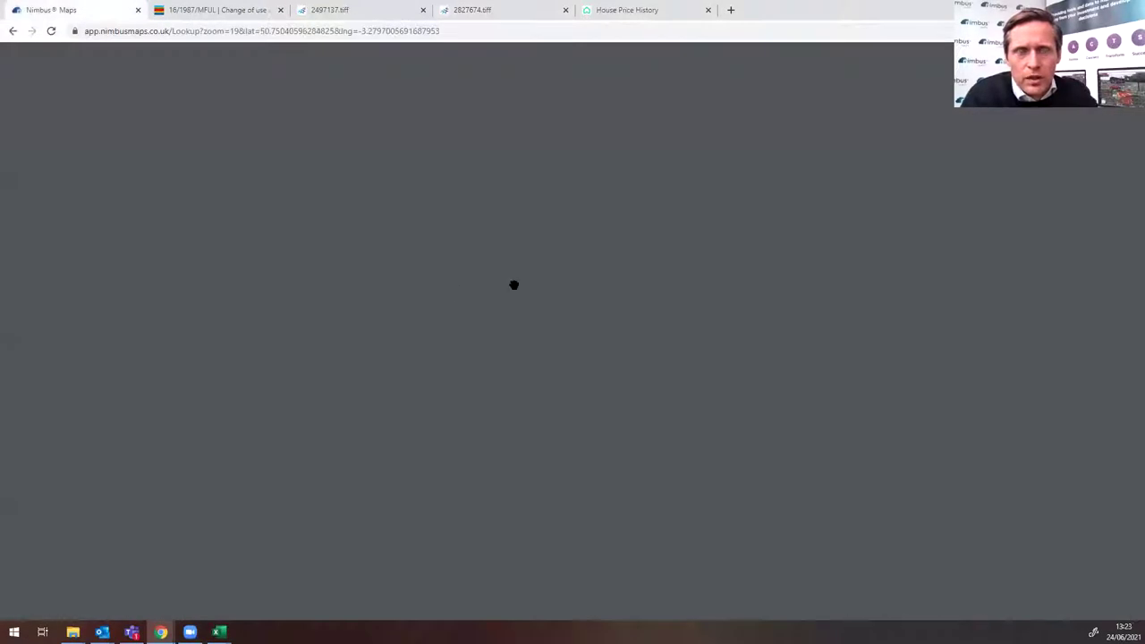
Step: Pan the satellite map around Mill Street and select The Old Manse plot behind it
drag(638, 220, 818, 279)
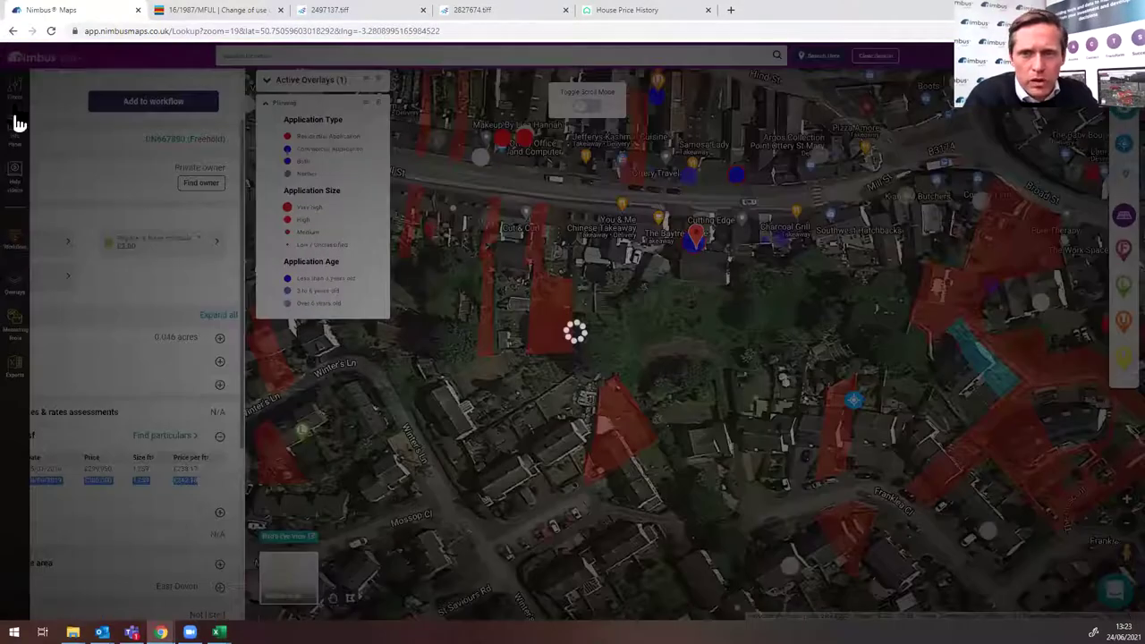
click(14, 125)
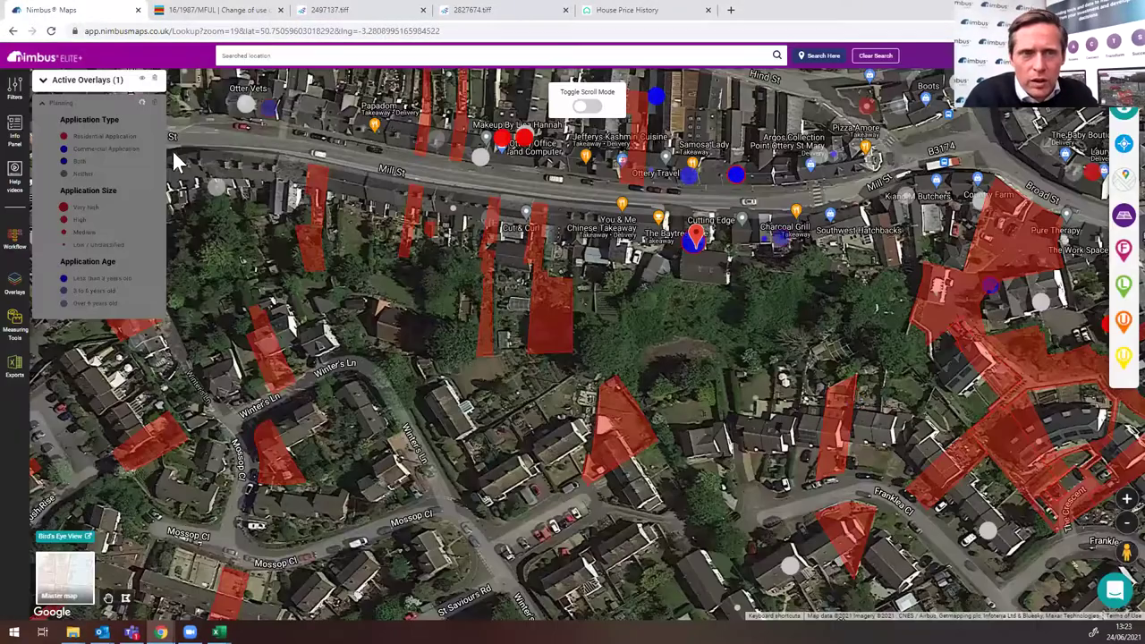
click(824, 55)
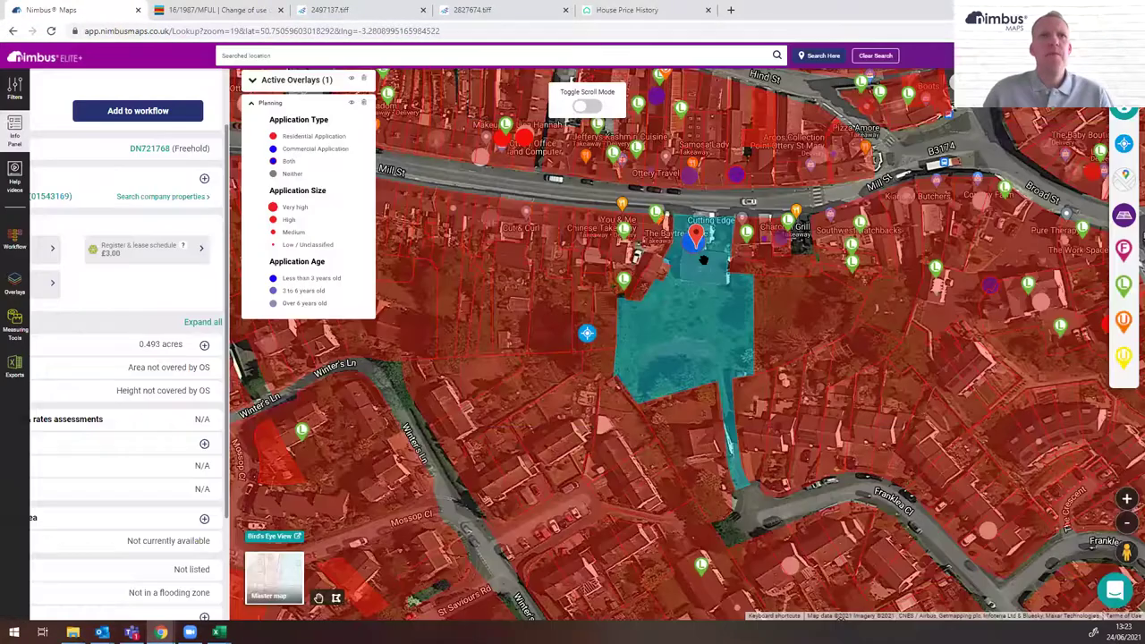
scroll(243, 253, up, 1)
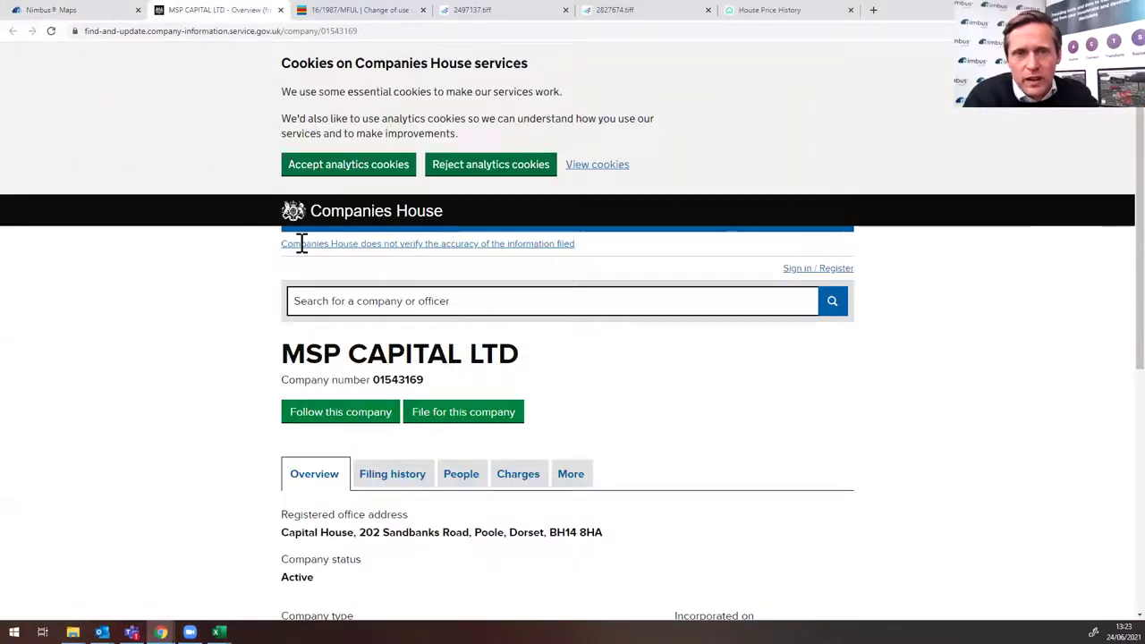
Step: Recheck the plot's ownership in Nimbus Maps, then return to the MSP CAPITAL LTD company page
scroll(286, 278, down, 1)
scroll(467, 255, down, 2)
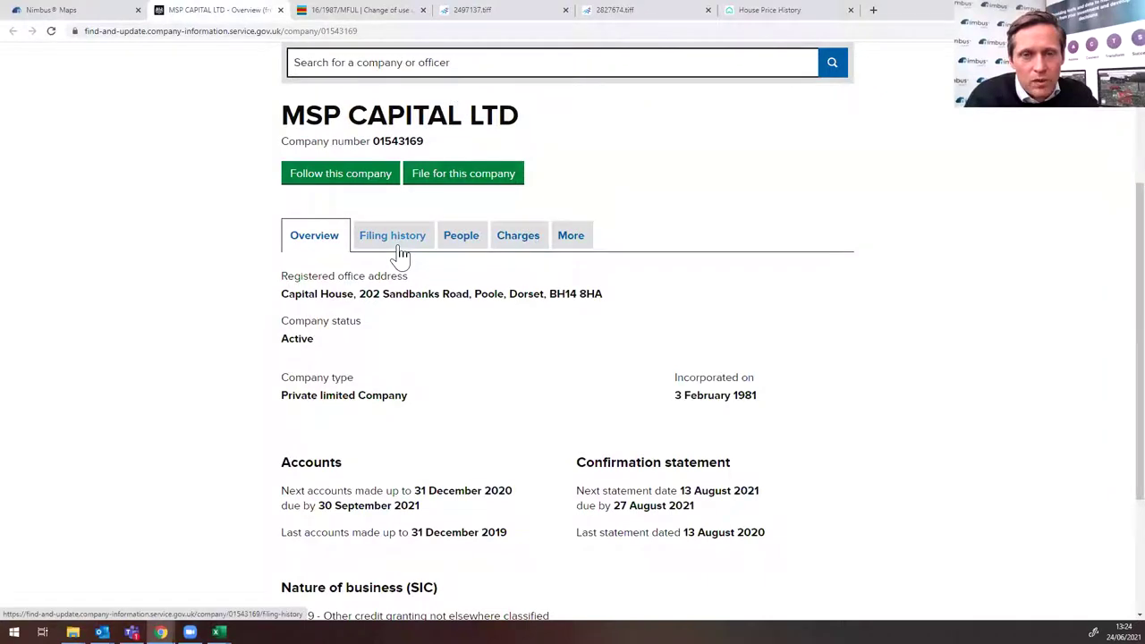
click(79, 12)
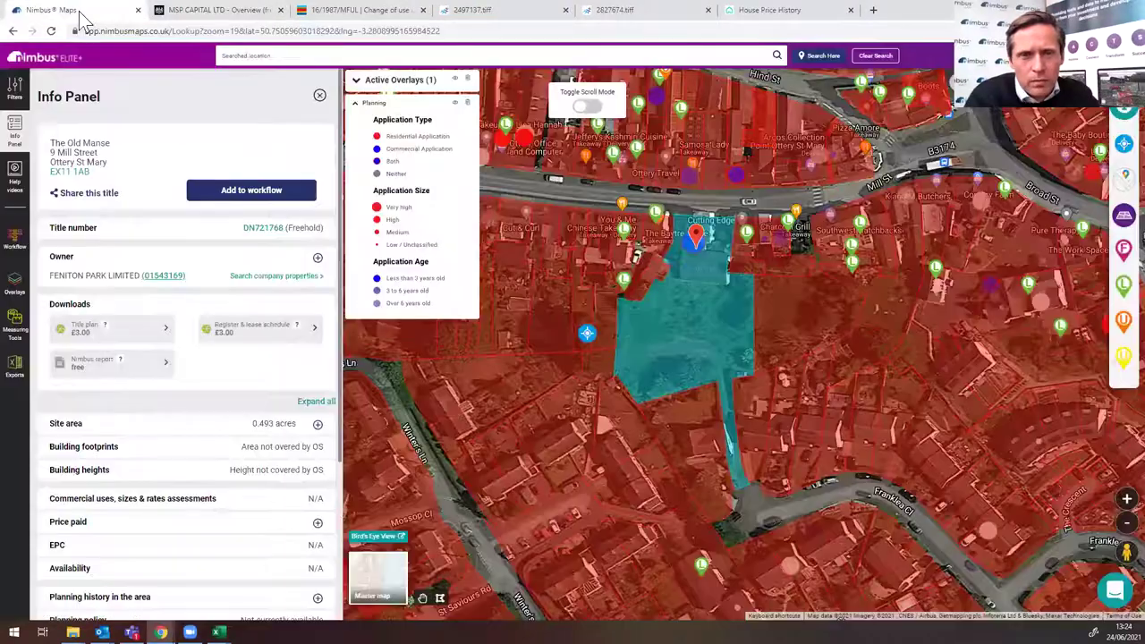
key(ctrl+Tab)
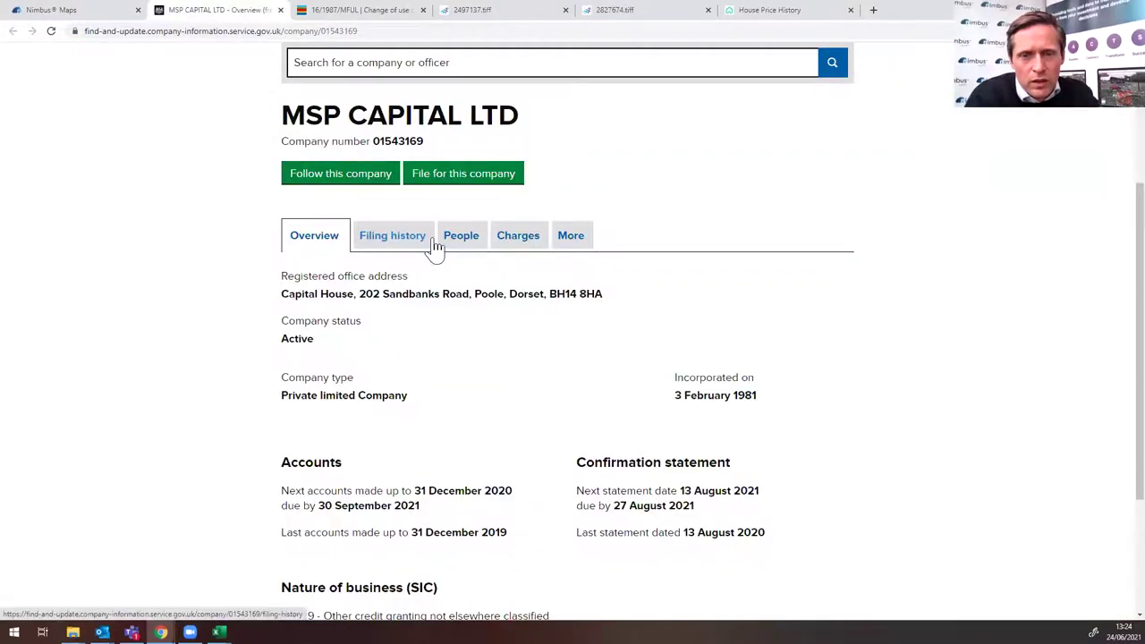
scroll(429, 250, down, 2)
scroll(501, 206, up, 1)
Step: Browse MSP CAPITAL LTD's filing history through pages 2, 3 and 4
click(397, 204)
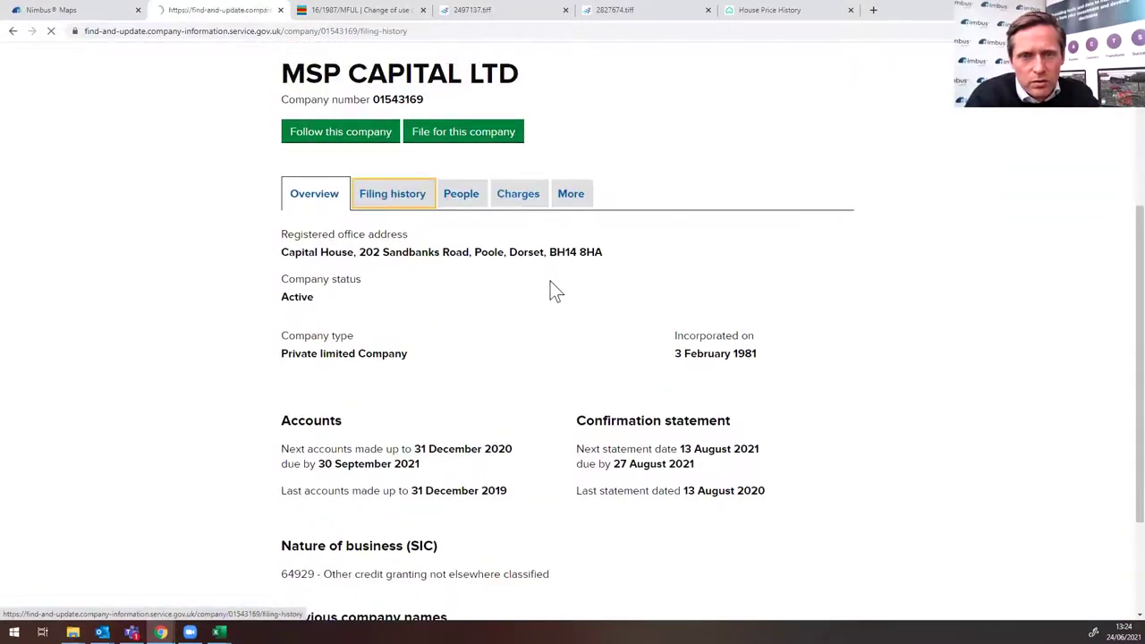
scroll(565, 313, down, 5)
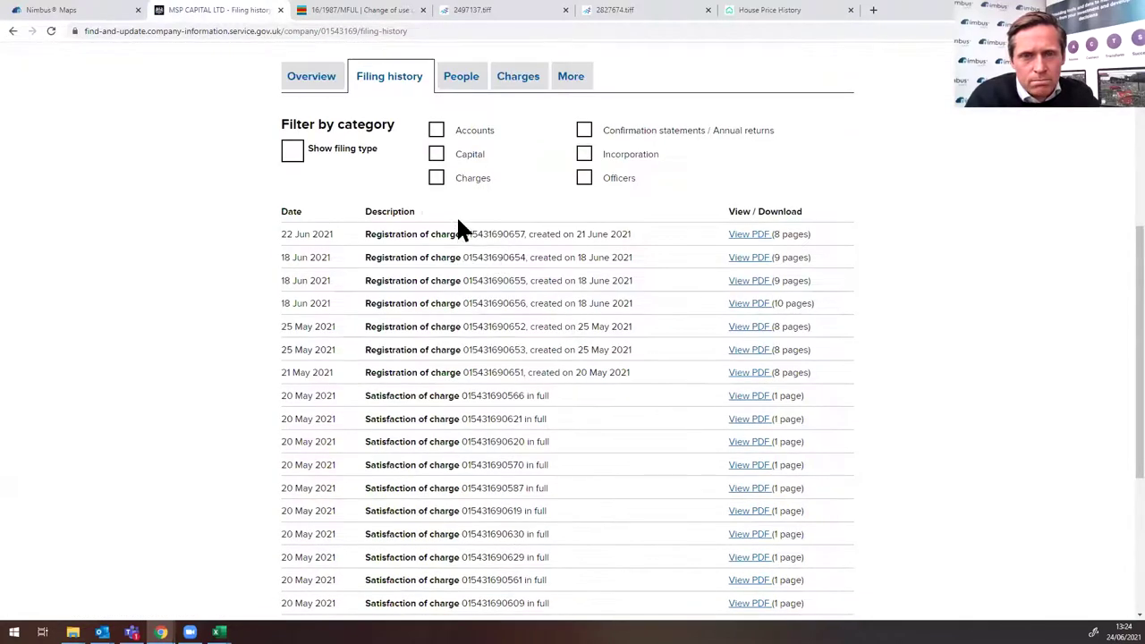
scroll(465, 343, down, 1)
scroll(464, 343, down, 3)
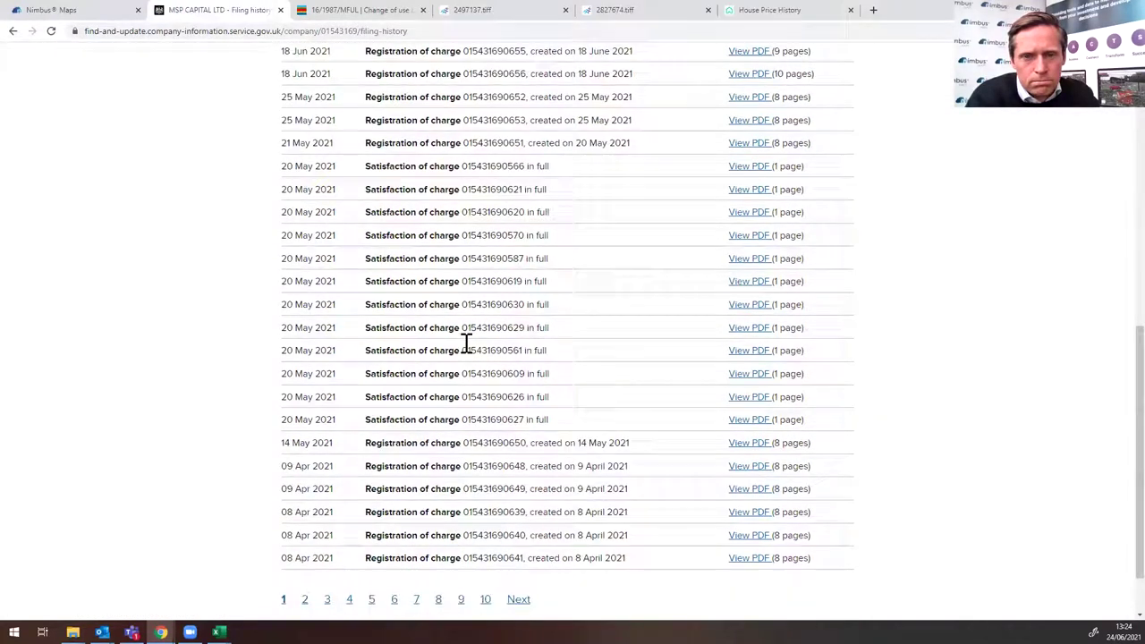
click(305, 528)
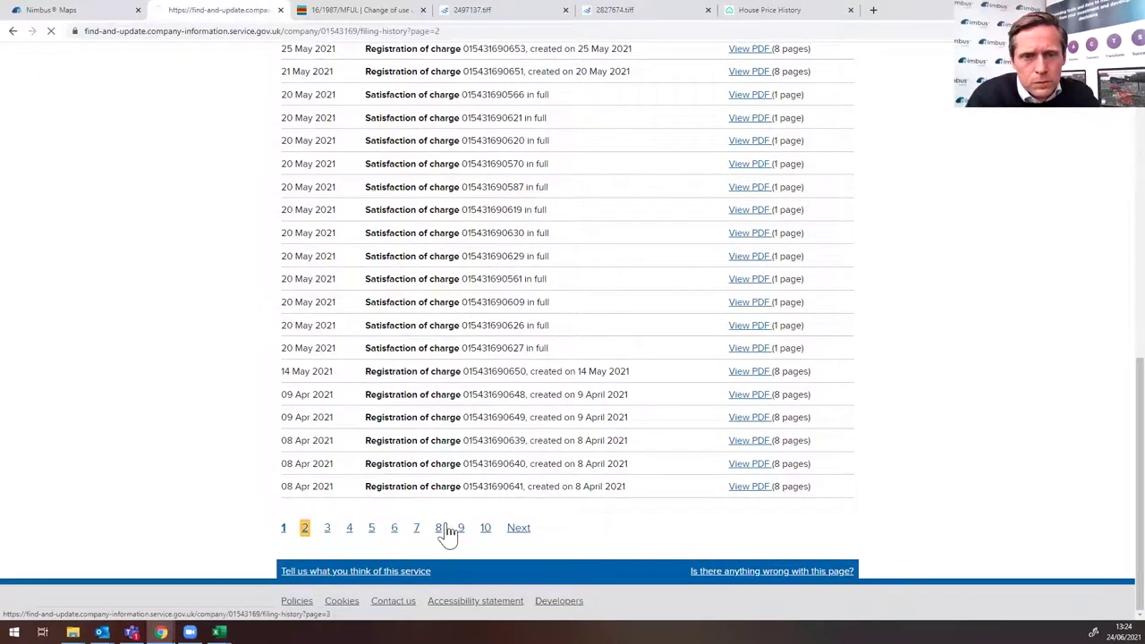
scroll(519, 305, down, 3)
scroll(501, 269, down, 5)
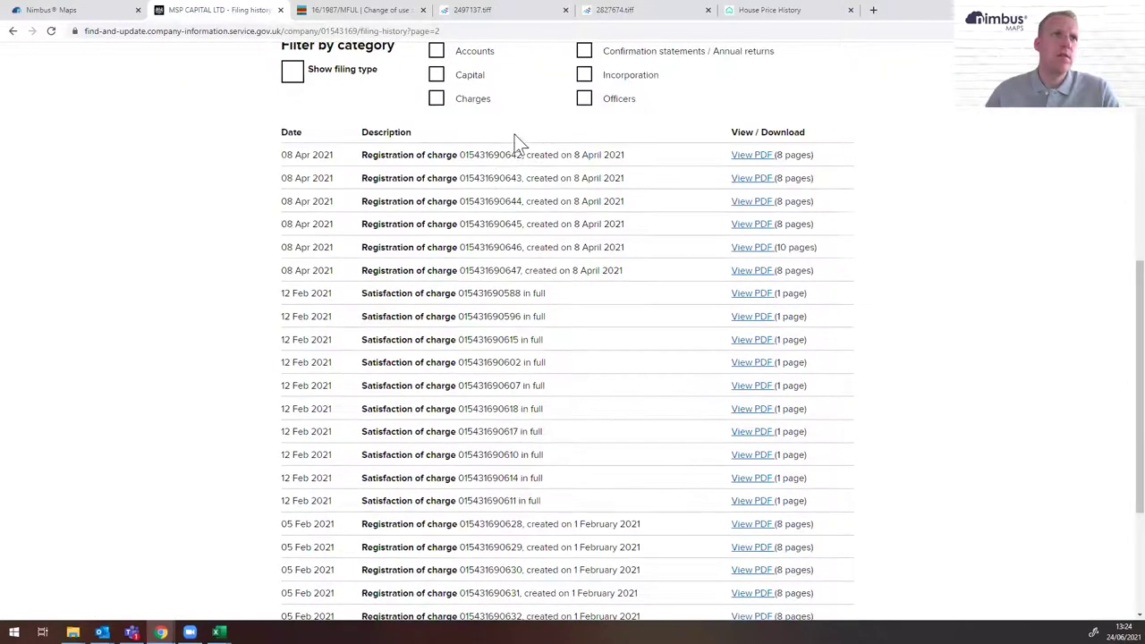
click(386, 532)
scroll(612, 317, down, 8)
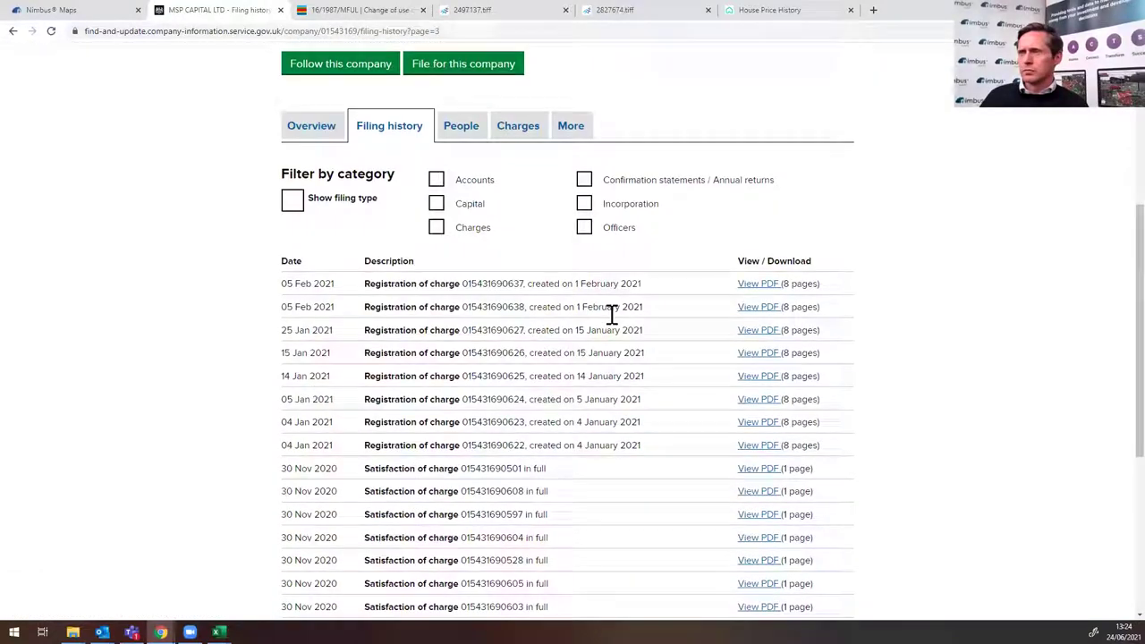
click(407, 534)
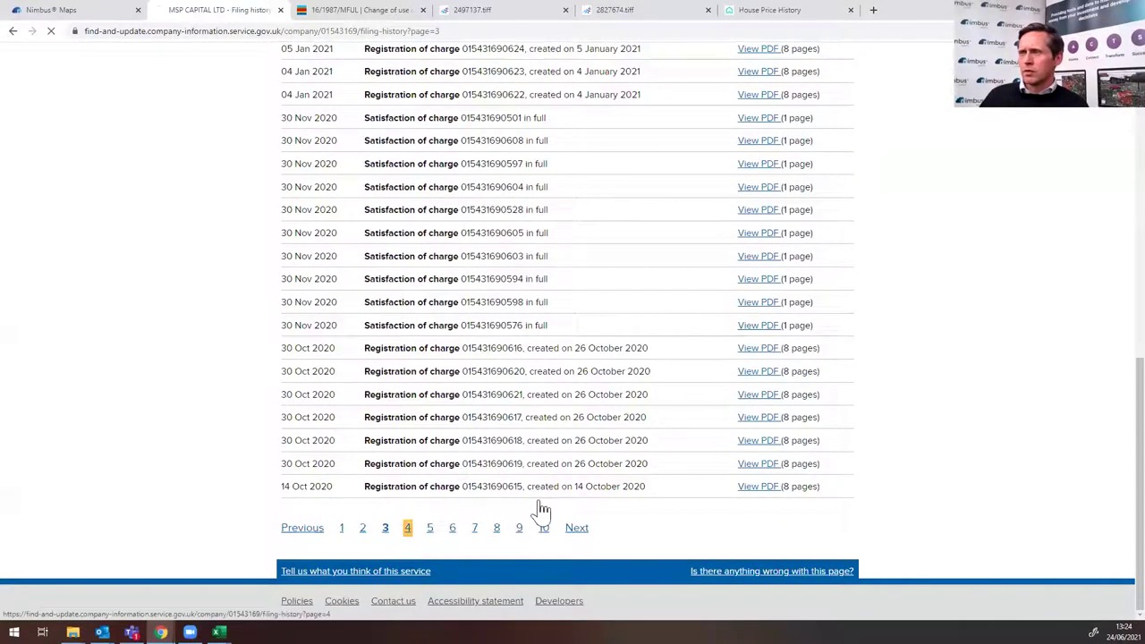
scroll(621, 391, down, 3)
scroll(620, 390, down, 5)
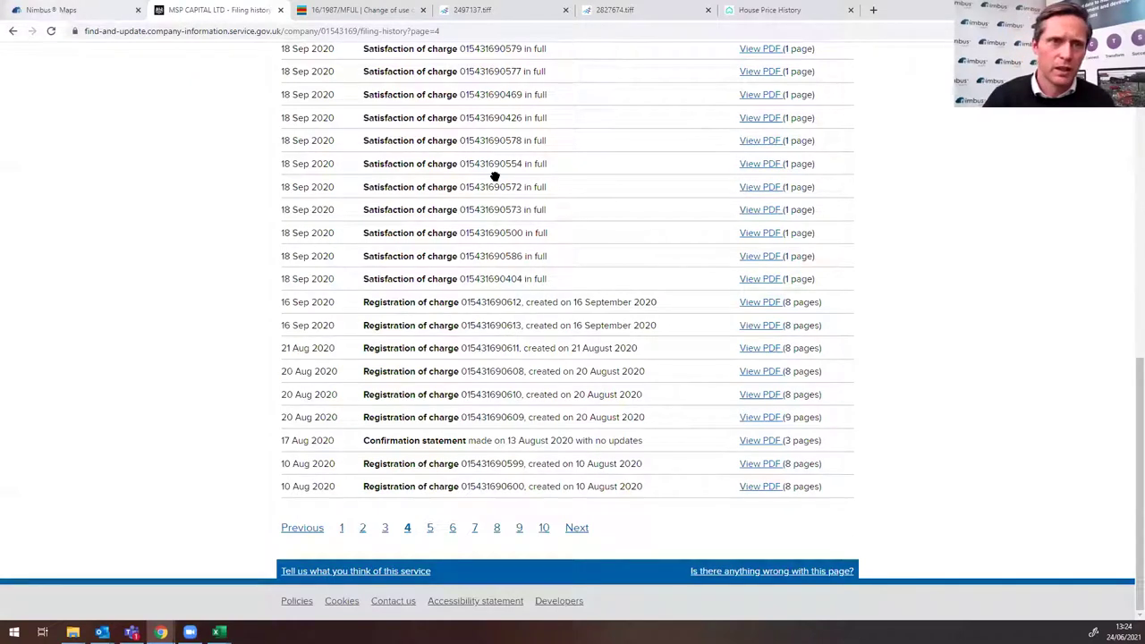
Step: Select the Land Adjoining 7 Mill Street plot and open its owner's Companies House record
key(ctrl+shift+Tab)
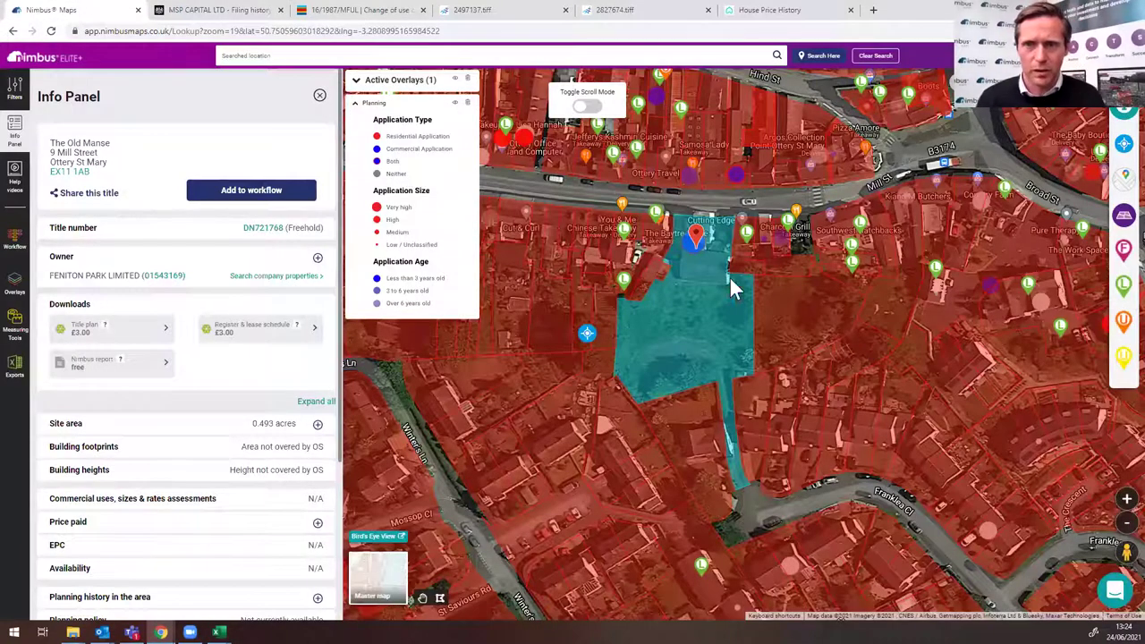
click(756, 310)
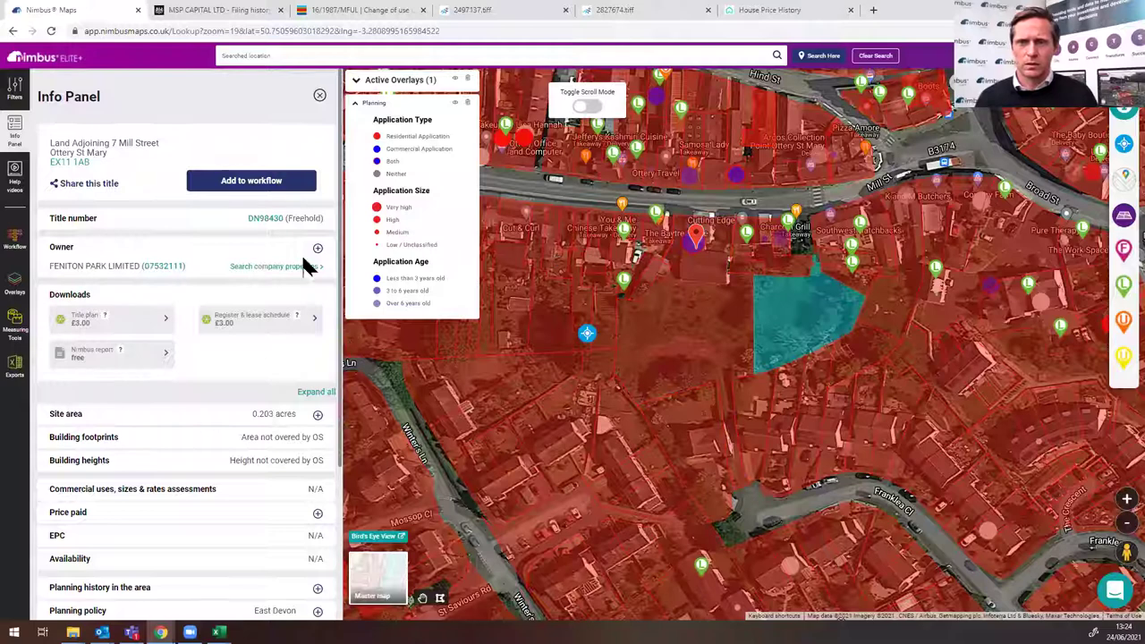
click(162, 266)
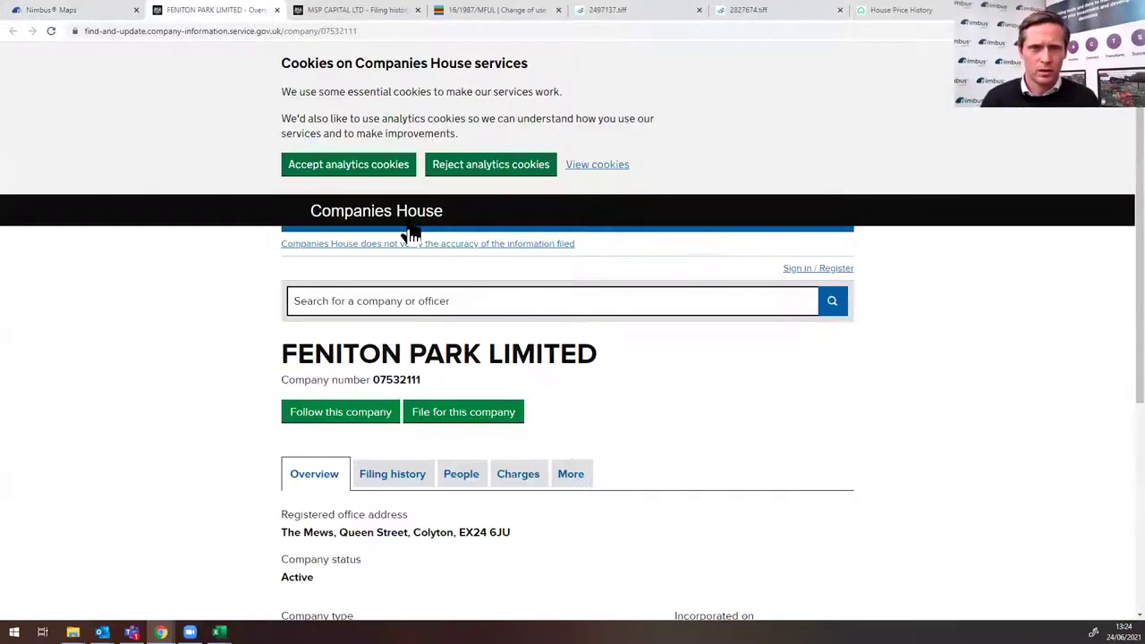
Step: Open FENITON PARK LIMITED's filing history and view the 23 Dec 2019 unaudited abridged accounts PDF
scroll(404, 214, down, 3)
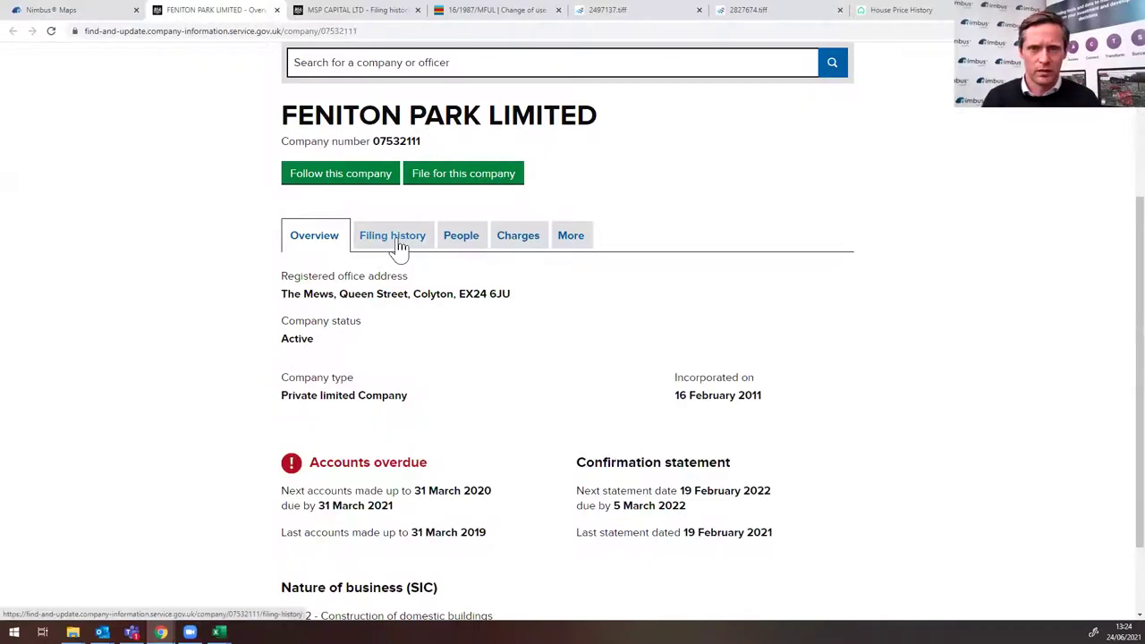
scroll(399, 248, down, 2)
click(400, 141)
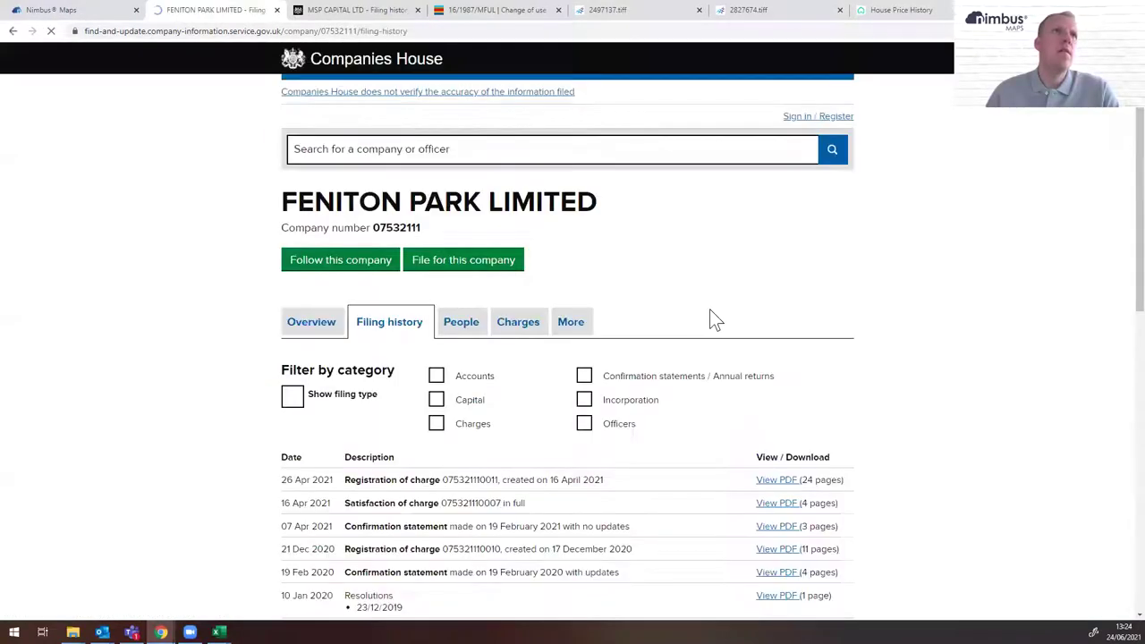
scroll(715, 299, down, 3)
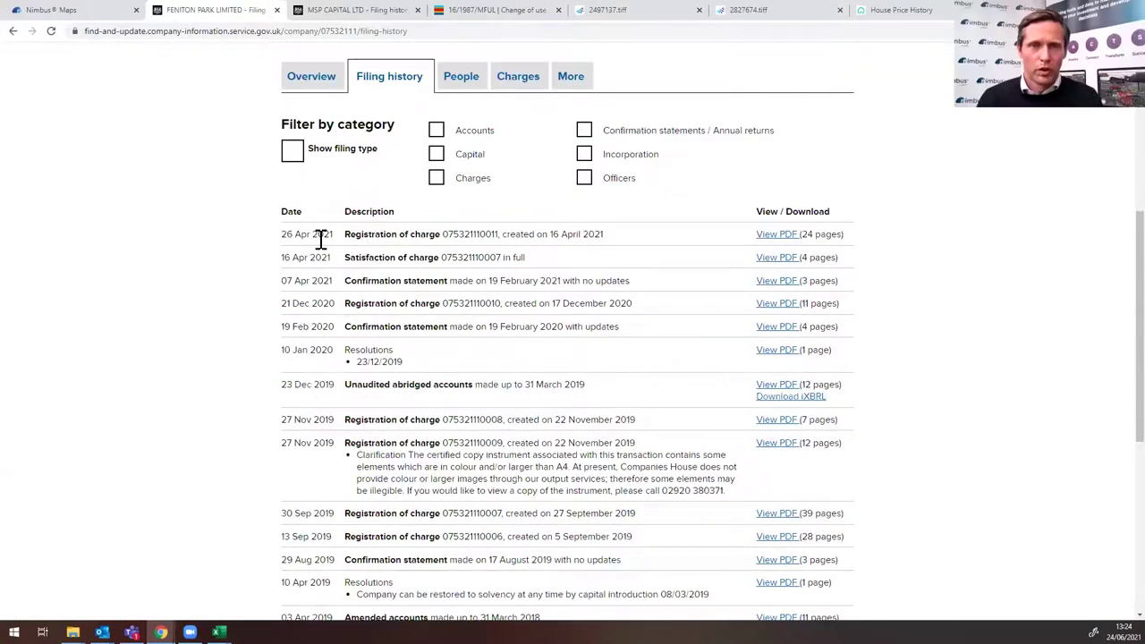
scroll(304, 243, down, 1)
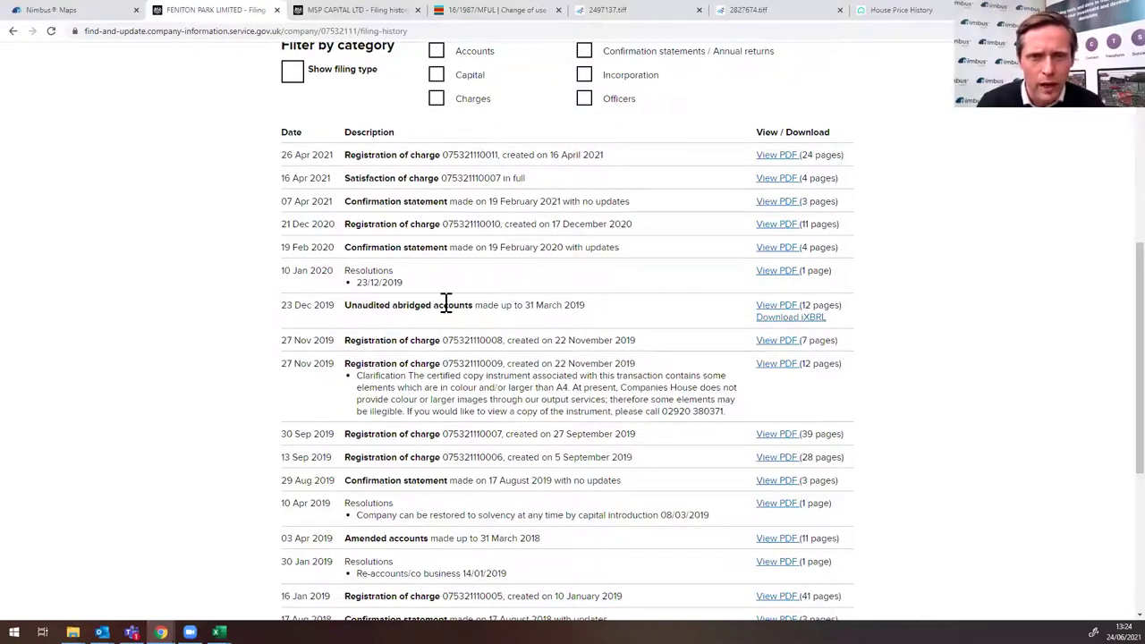
click(778, 308)
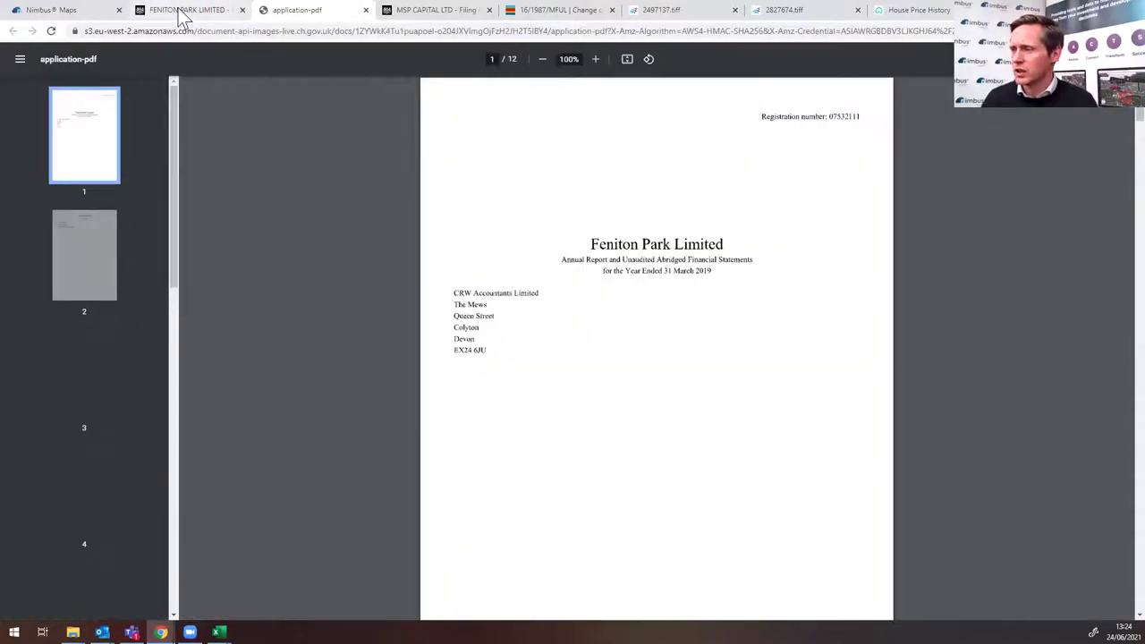
Step: Page through the accounts to the page-5 balance sheet showing £3,550,436 net liabilities
click(90, 408)
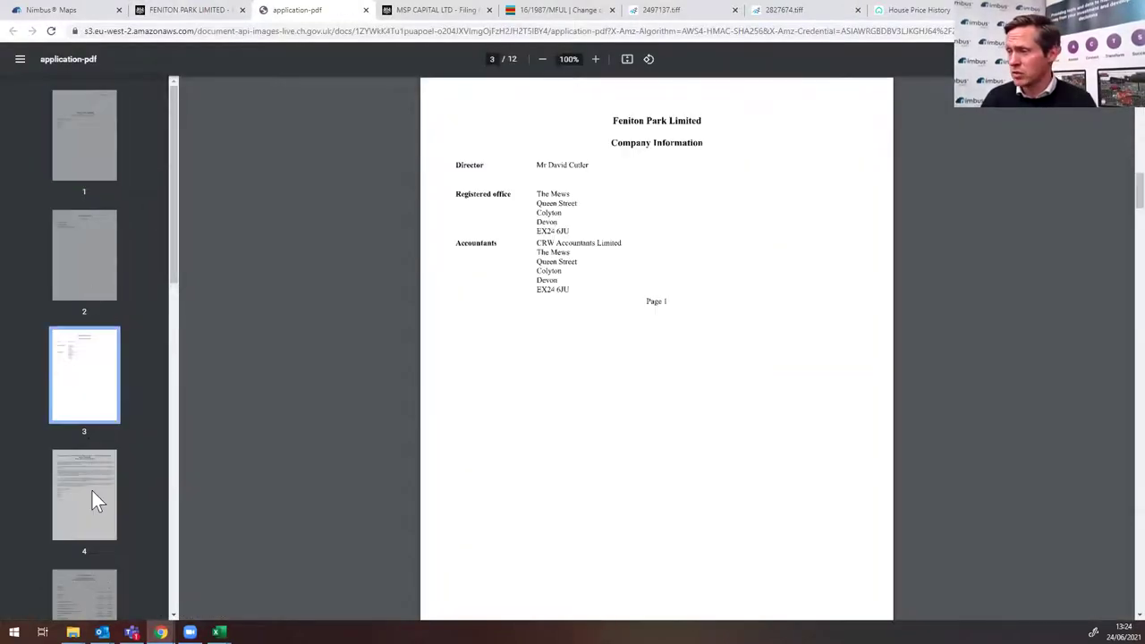
click(93, 489)
click(106, 472)
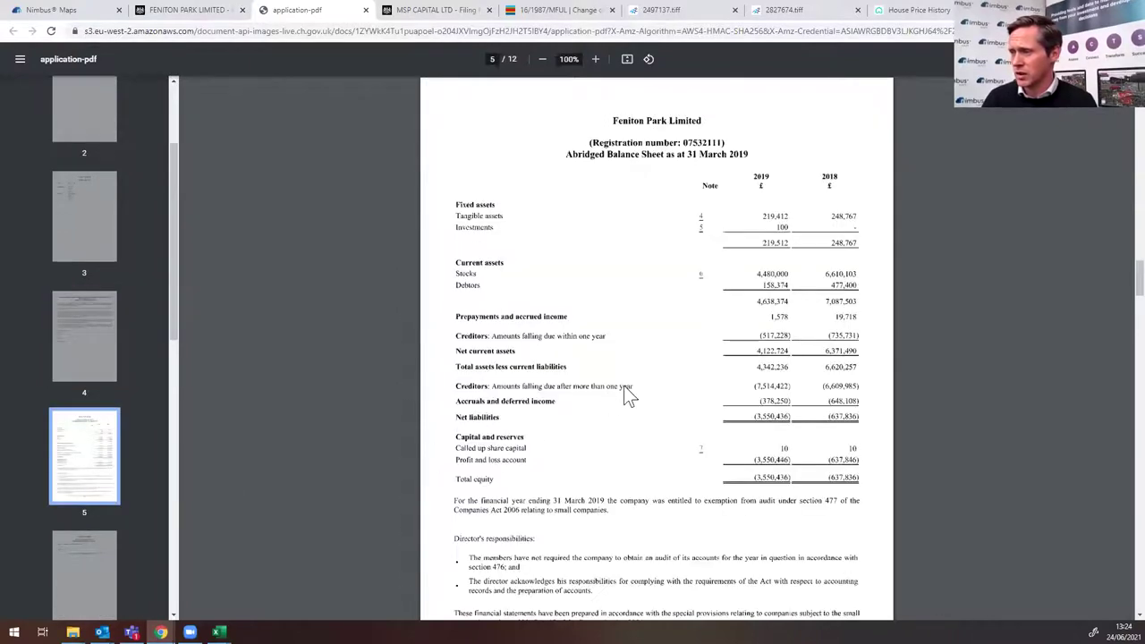
scroll(629, 396, down, 2)
scroll(629, 396, up, 2)
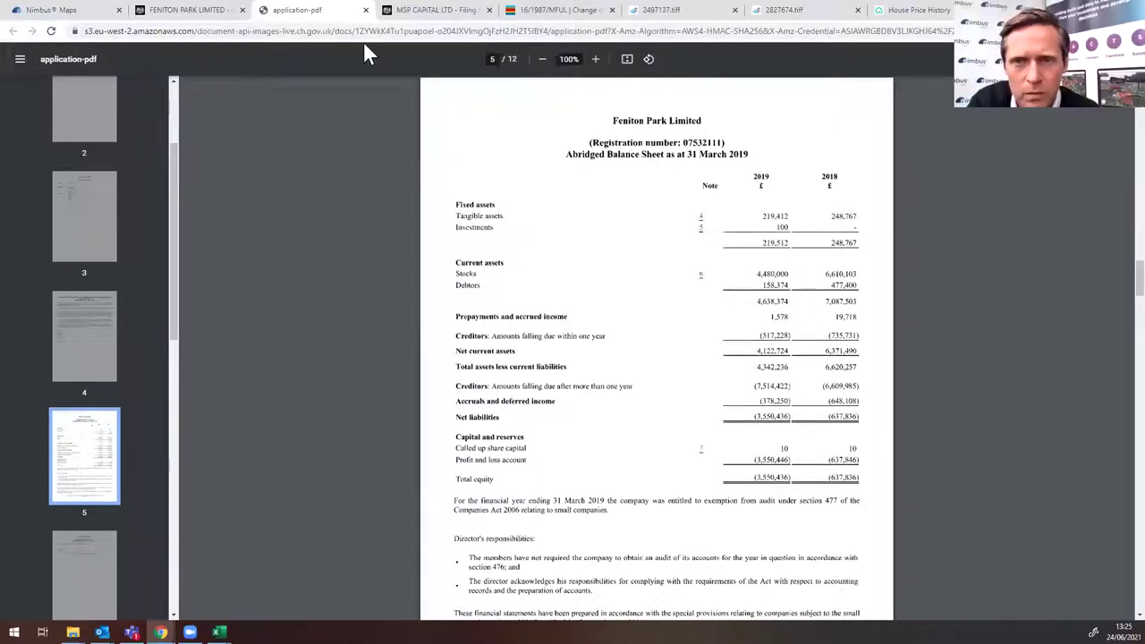
Step: Recheck the Feniton Park filing history, then return to the Nimbus Maps map
click(166, 11)
click(292, 13)
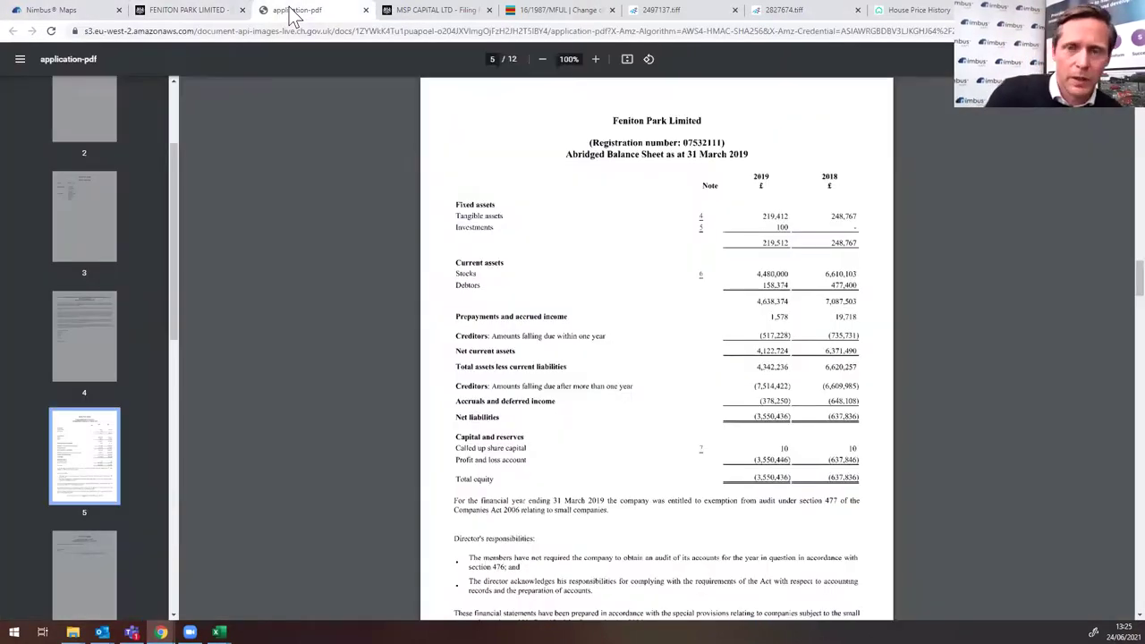
click(185, 13)
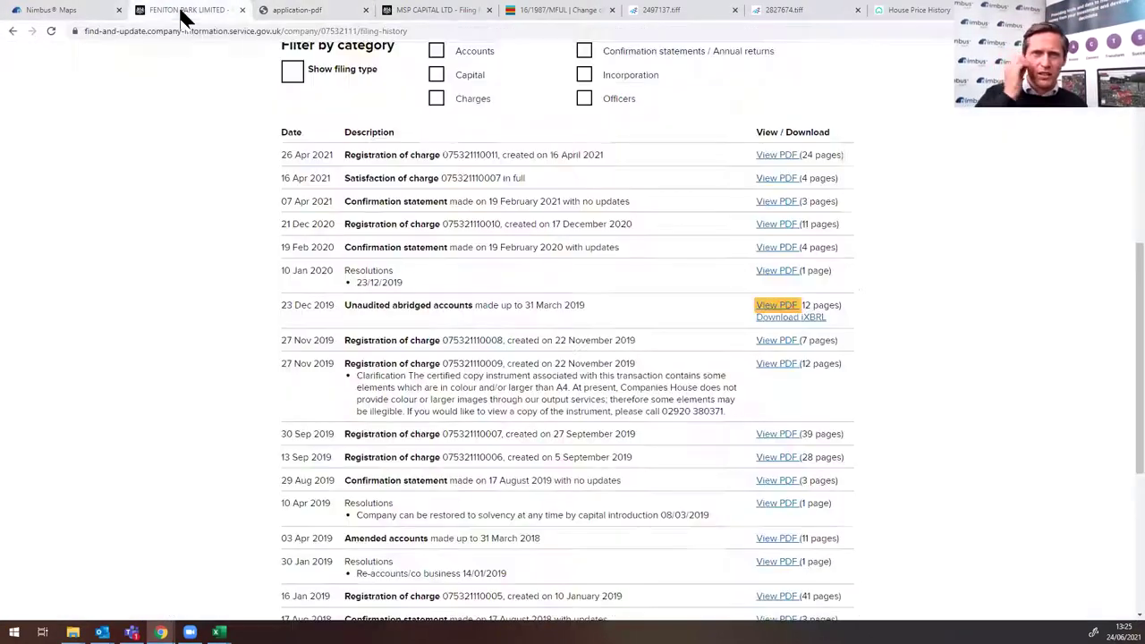
scroll(391, 217, down, 1)
scroll(393, 218, down, 3)
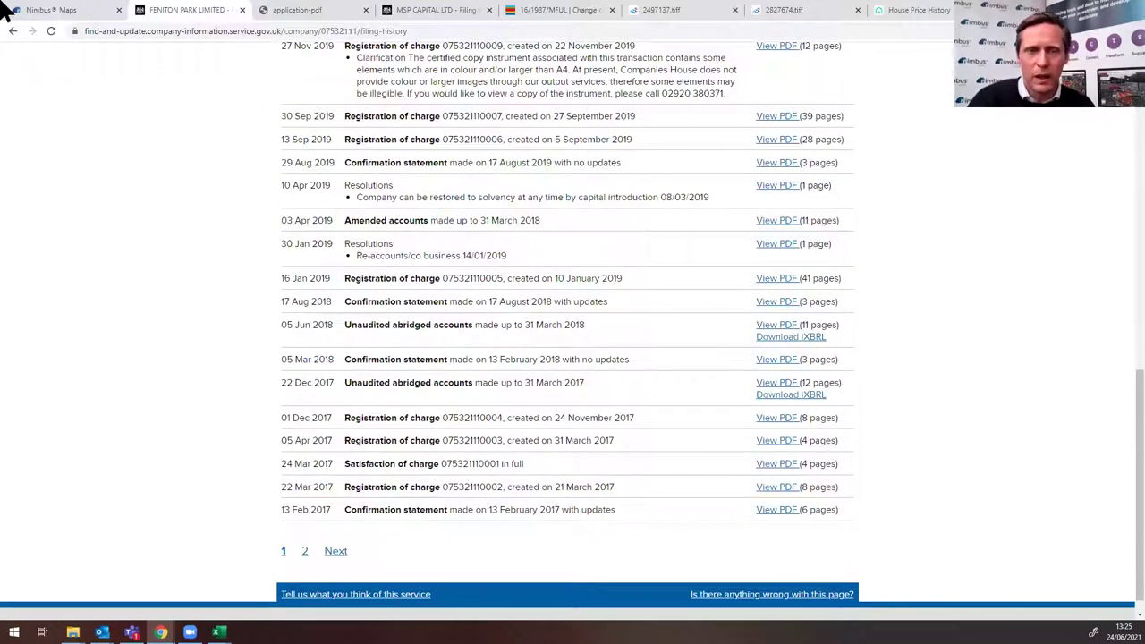
click(39, 12)
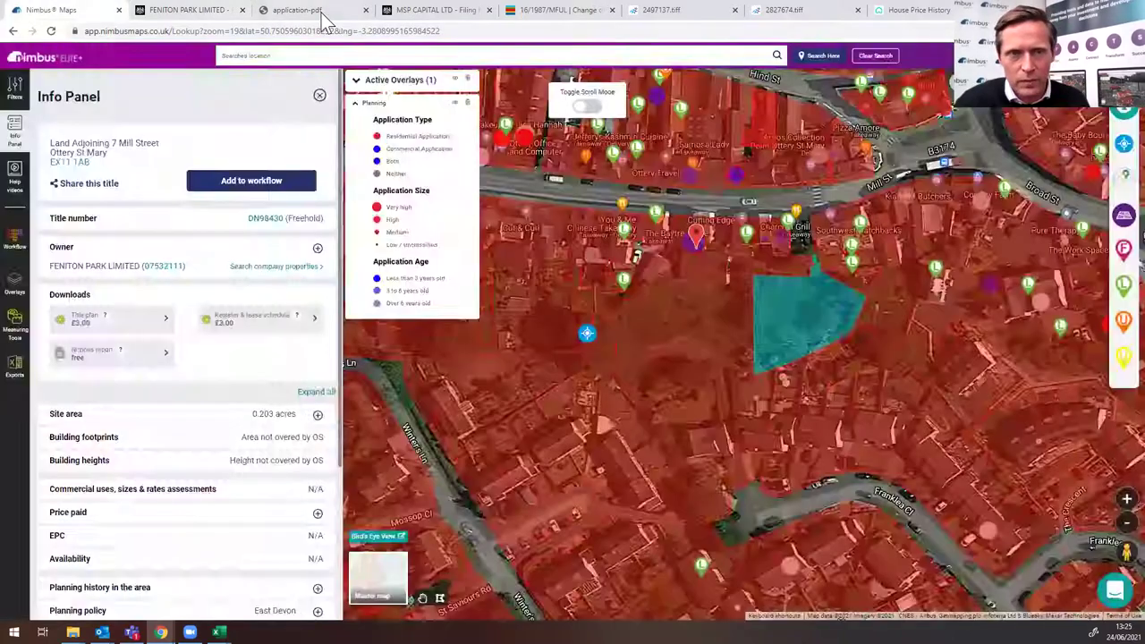
click(321, 12)
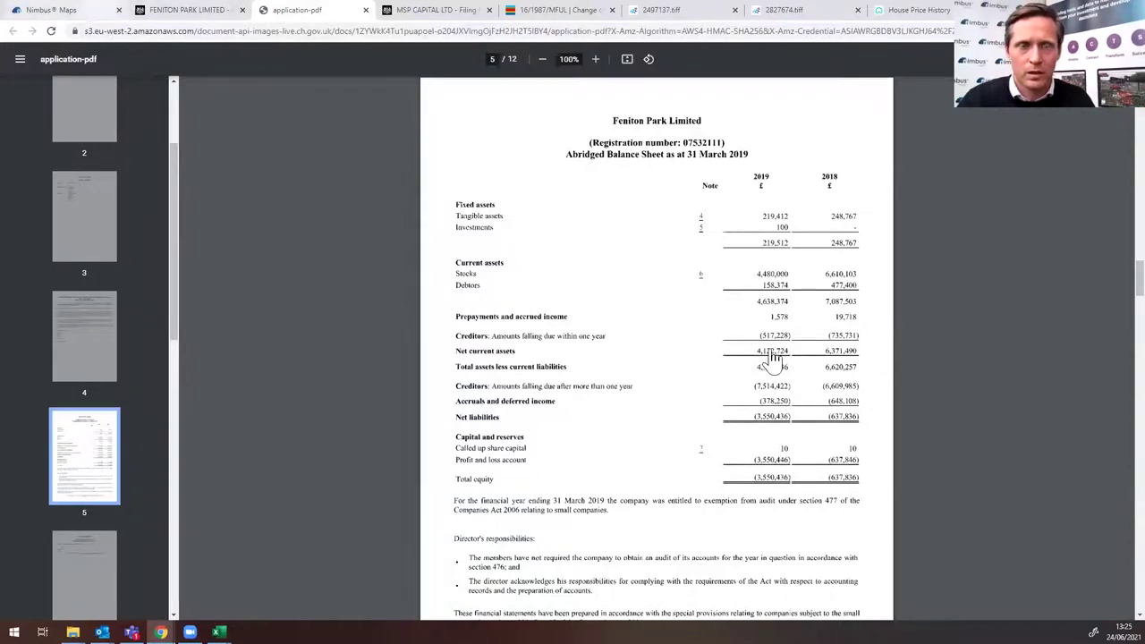
key(ctrl+1)
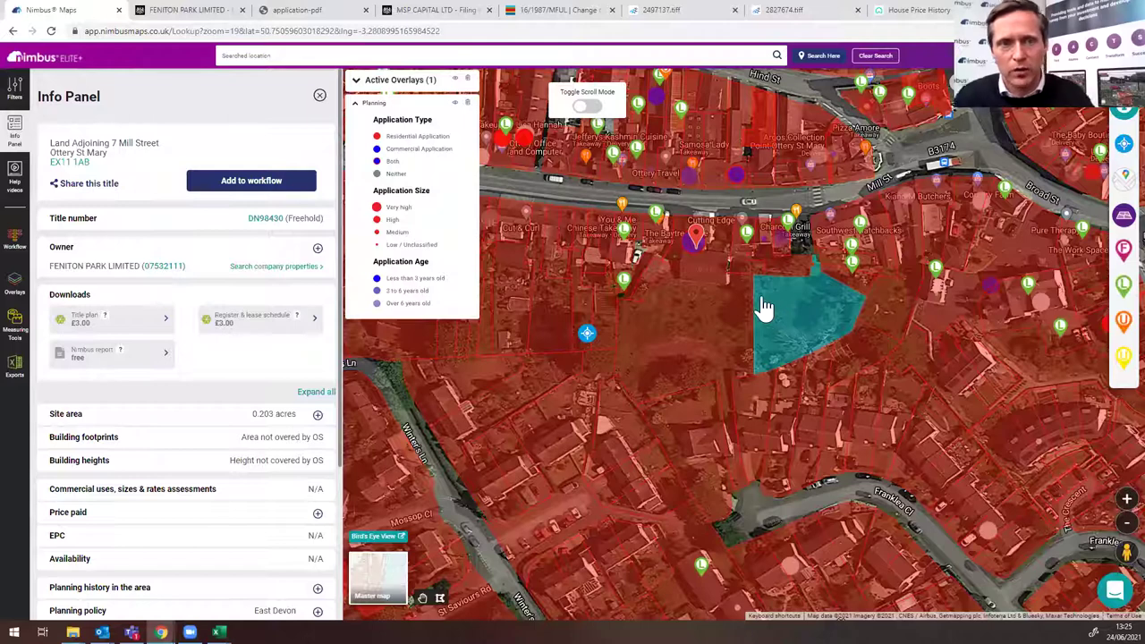
Step: Compare The Old Manse with Land Adjoining 7 Mill Street, selecting owner company number 07532111
click(713, 317)
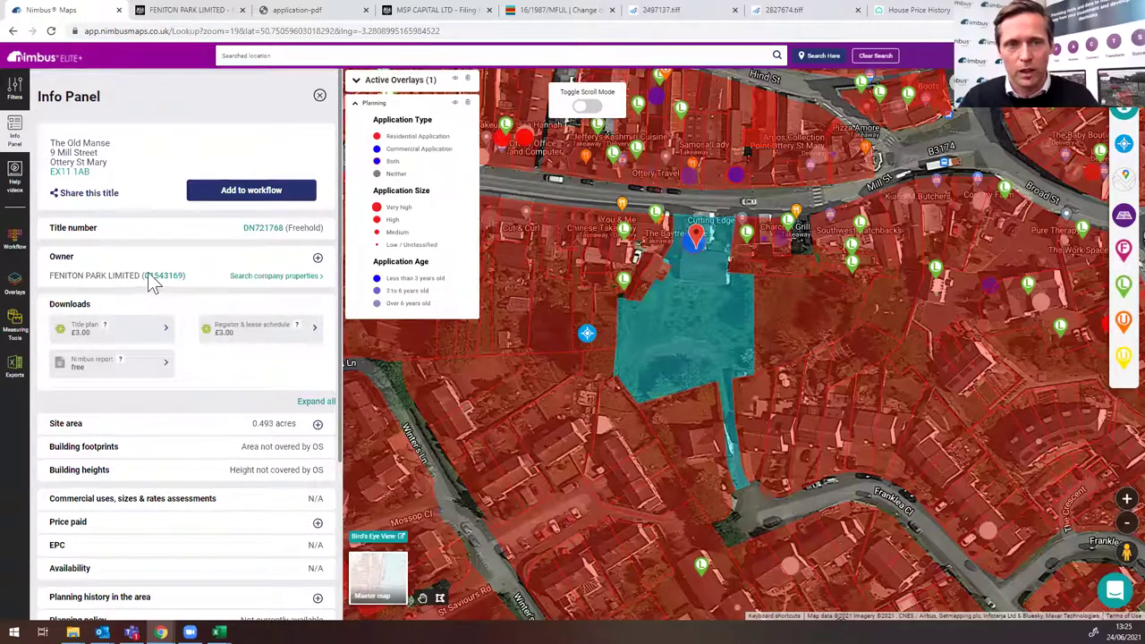
click(790, 313)
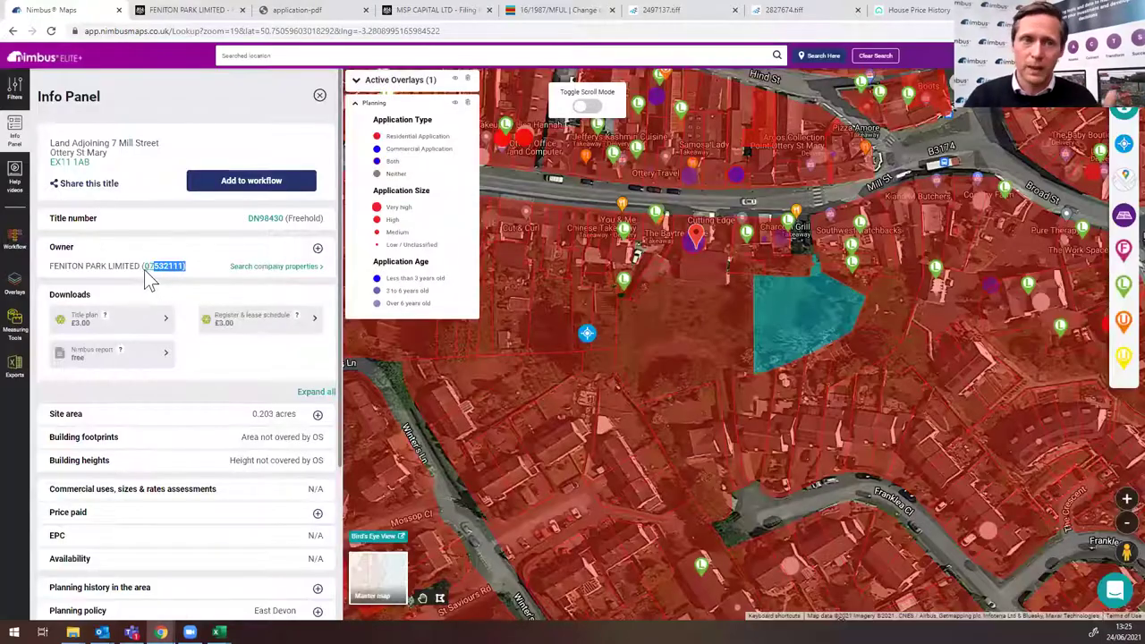
drag(144, 269, 141, 269)
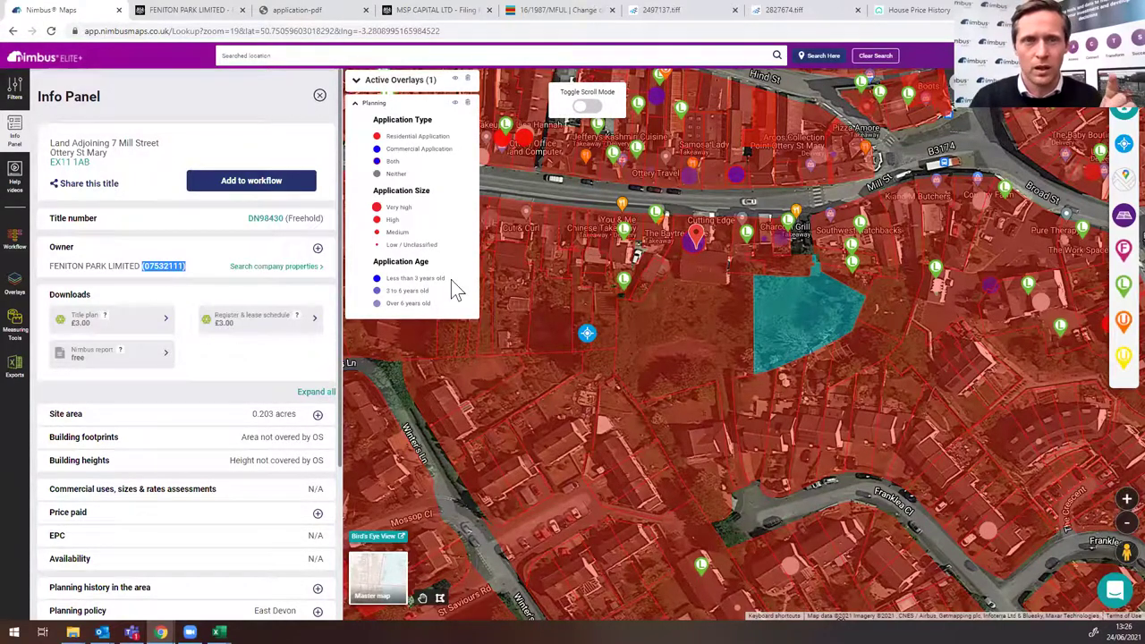
click(197, 13)
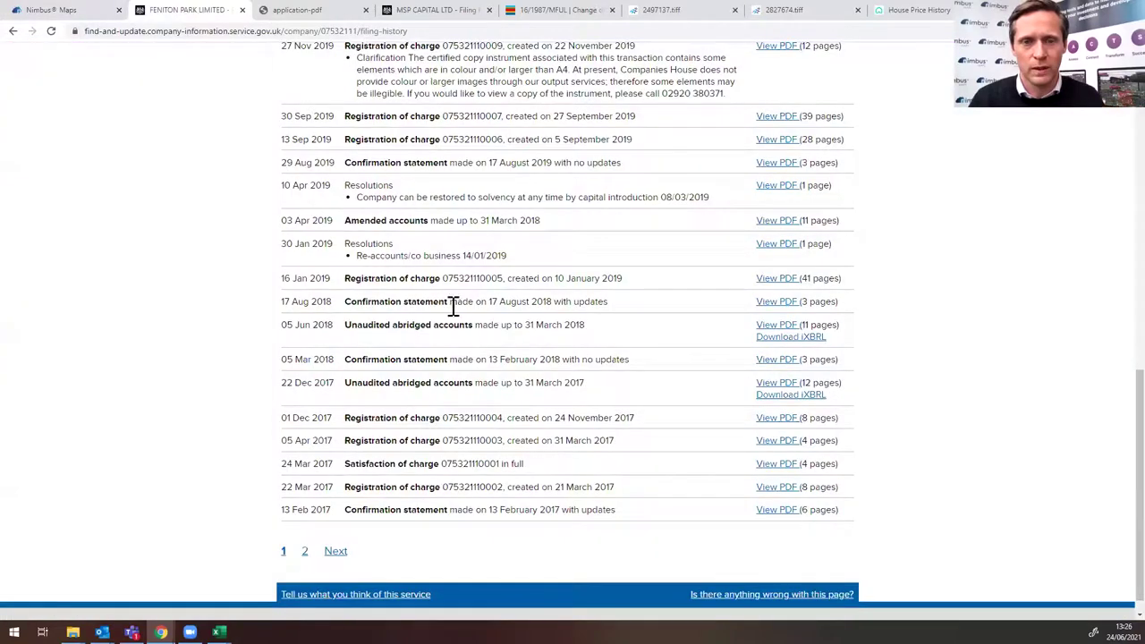
Step: Review Feniton Park's charges list, selecting the brief description of charge 0009
scroll(453, 306, up, 6)
scroll(454, 306, down, 2)
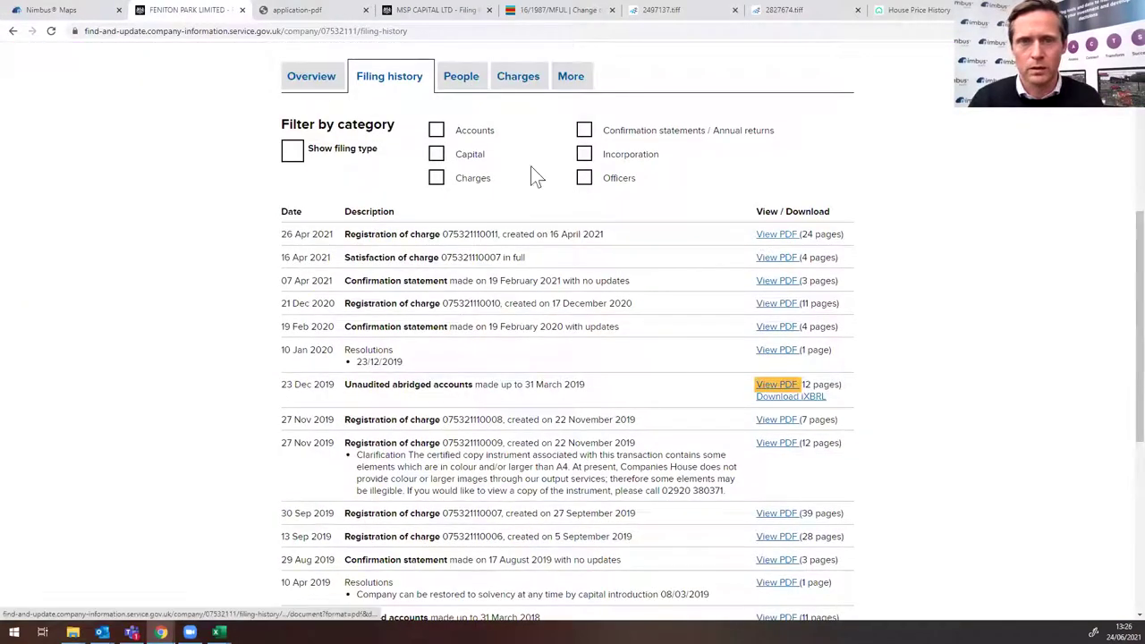
click(519, 81)
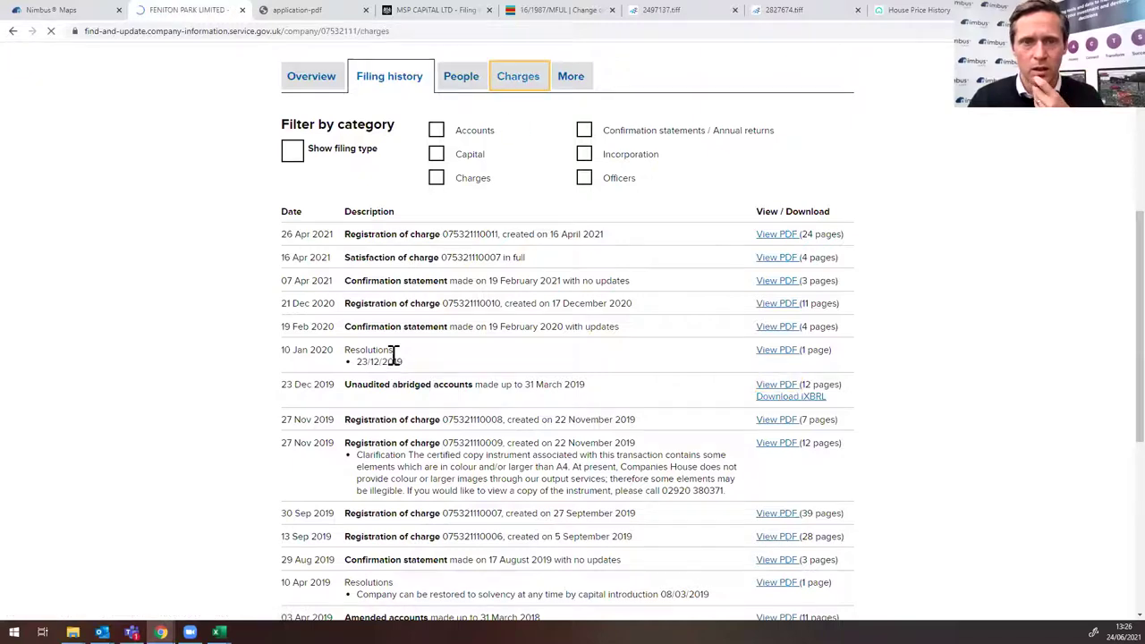
scroll(240, 353, down, 4)
scroll(225, 361, down, 5)
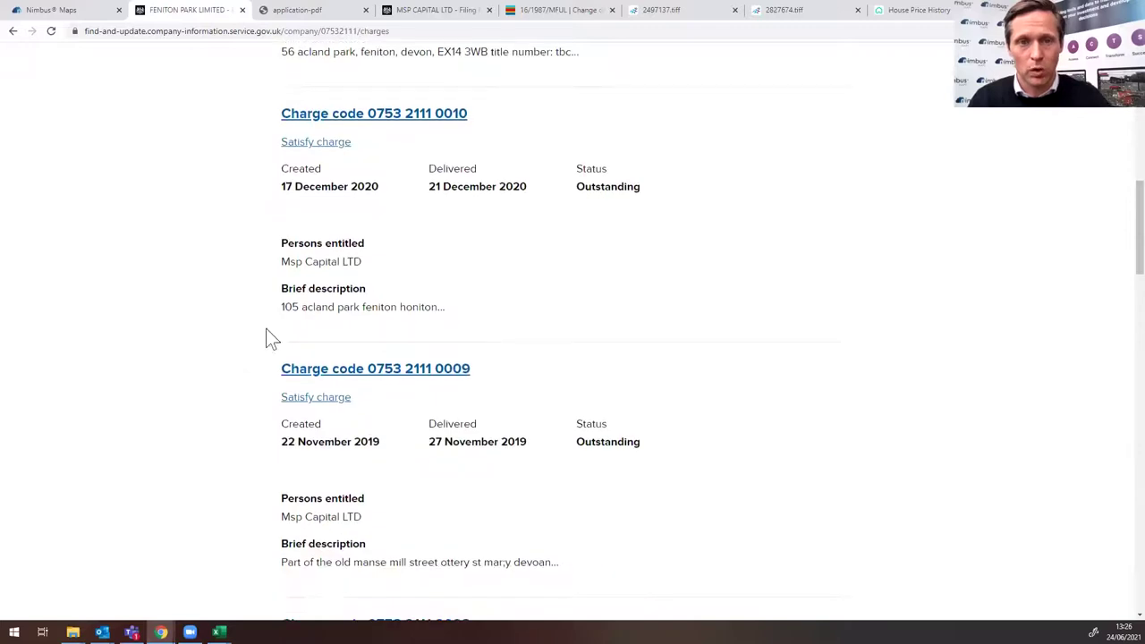
drag(275, 269, 393, 261)
scroll(452, 372, up, 2)
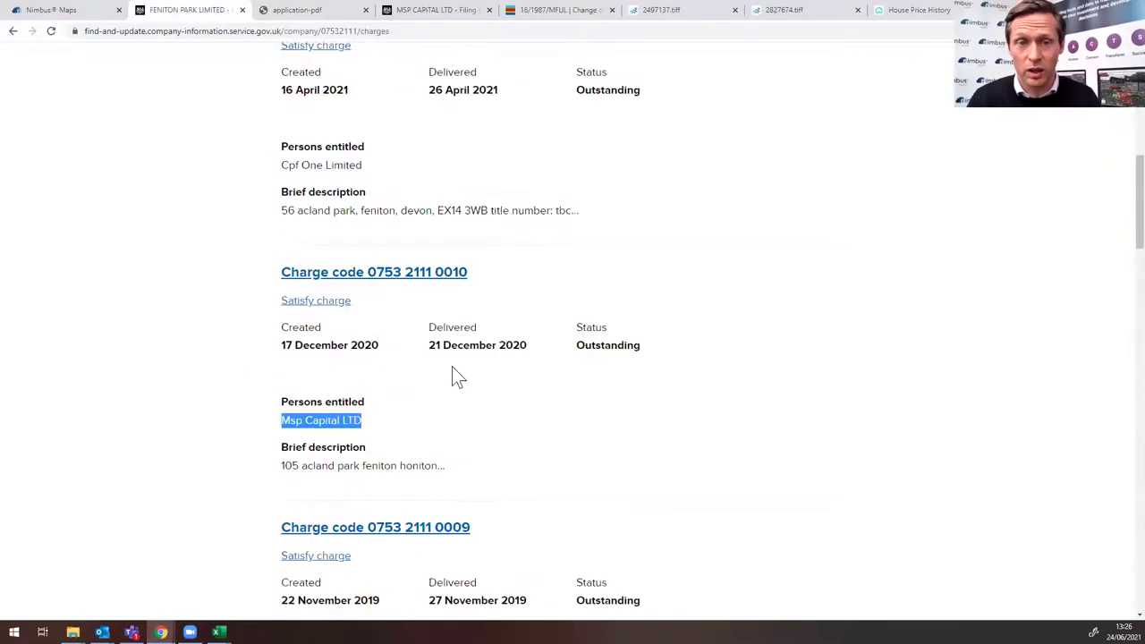
scroll(456, 376, down, 1)
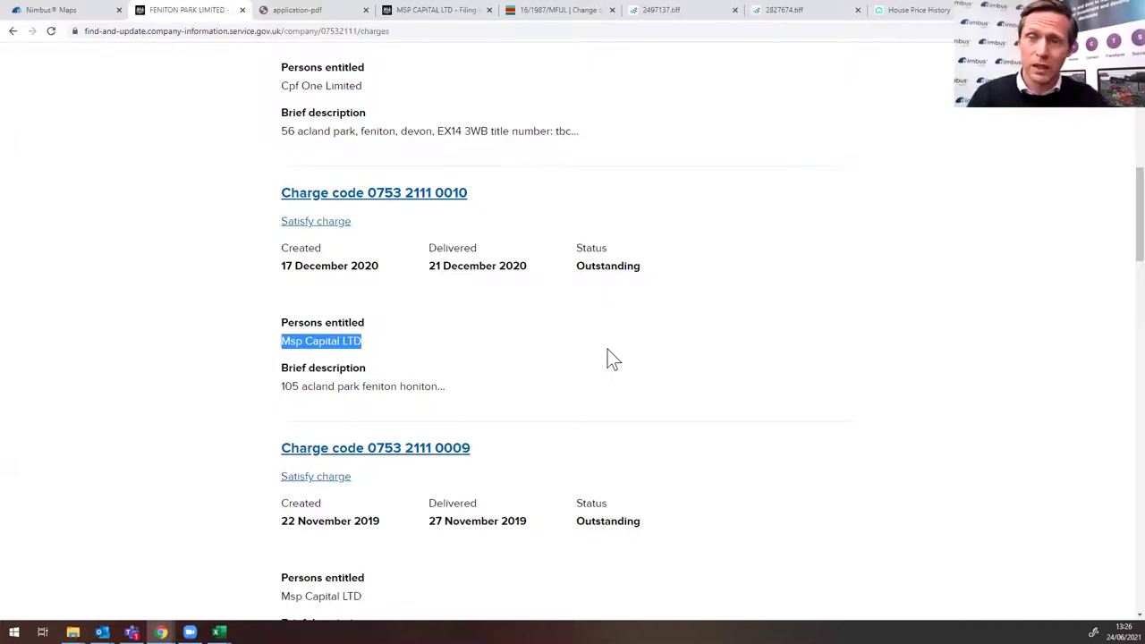
scroll(601, 357, down, 2)
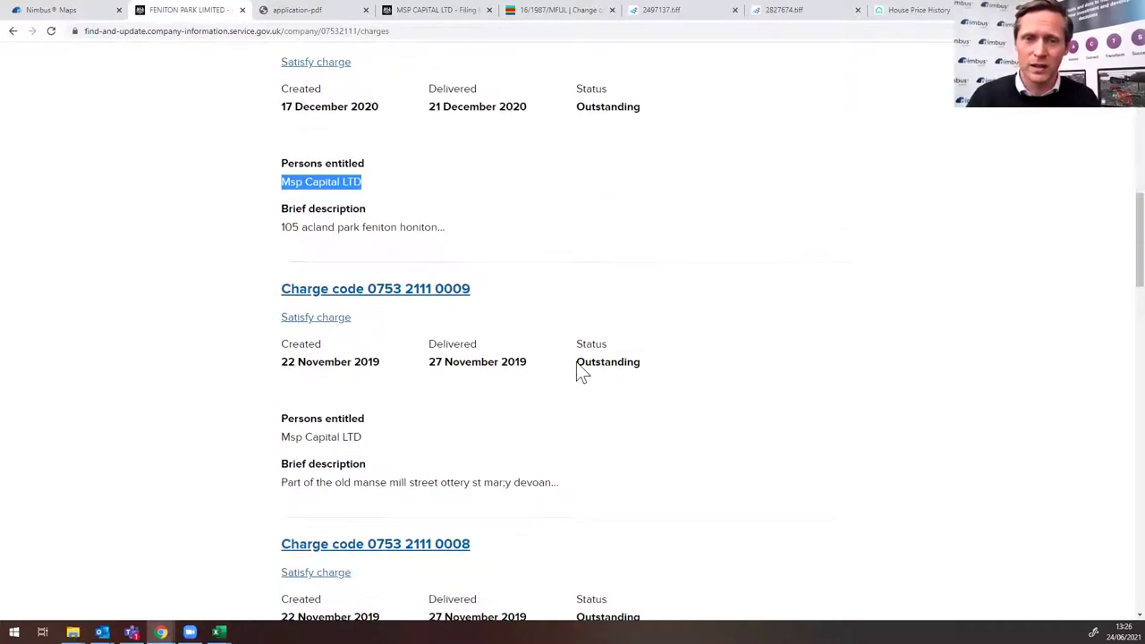
drag(281, 483, 618, 475)
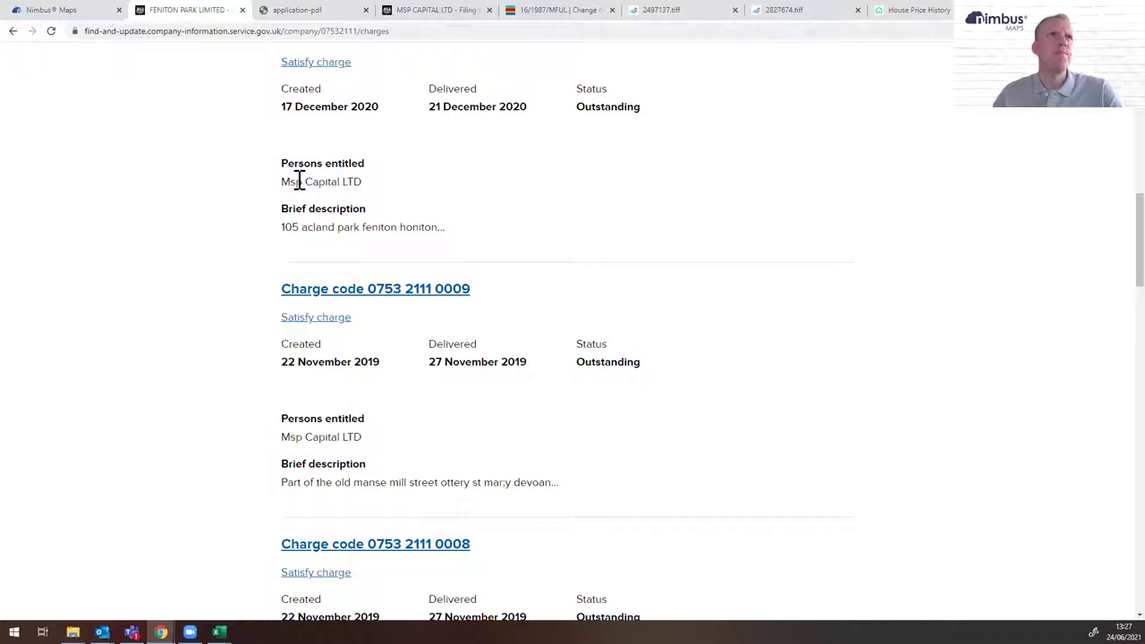
Step: Switch to Nimbus Maps, then bring the planning data spreadsheet to the front
click(70, 16)
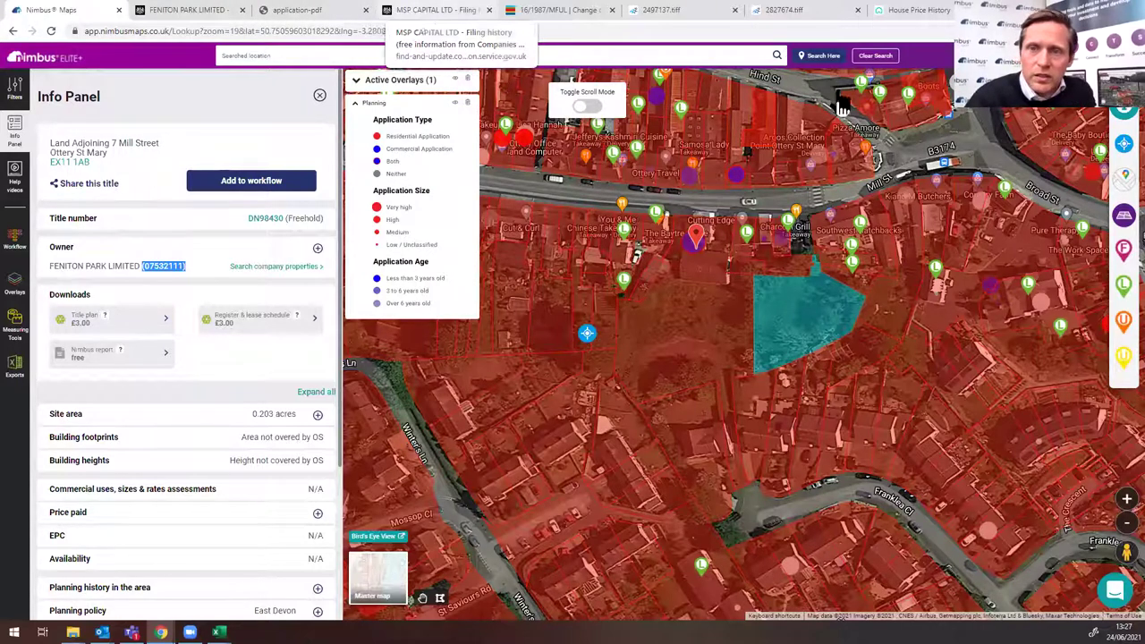
mouse_move(216, 632)
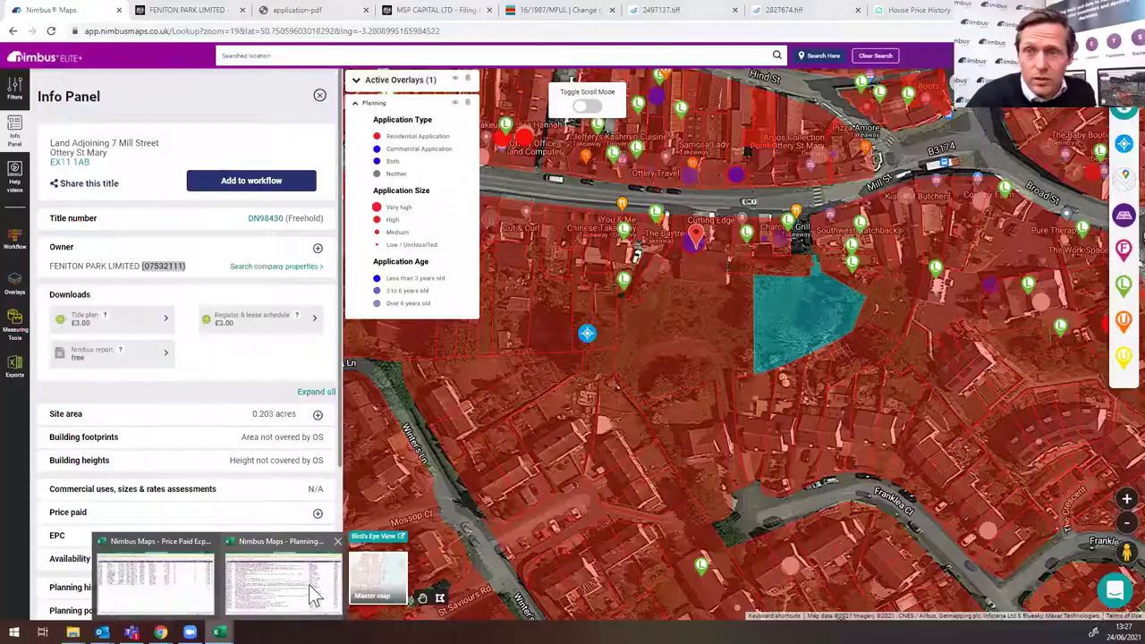
click(308, 584)
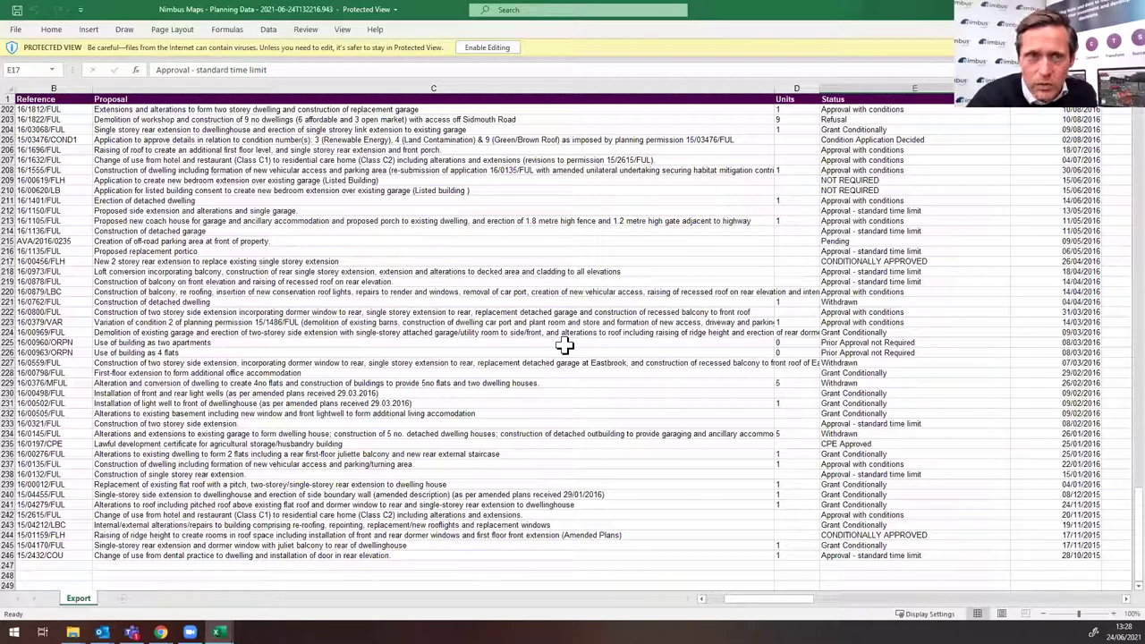
Step: Check the unit-count entries in D174, row 203, D184 and D136
scroll(565, 345, up, 1)
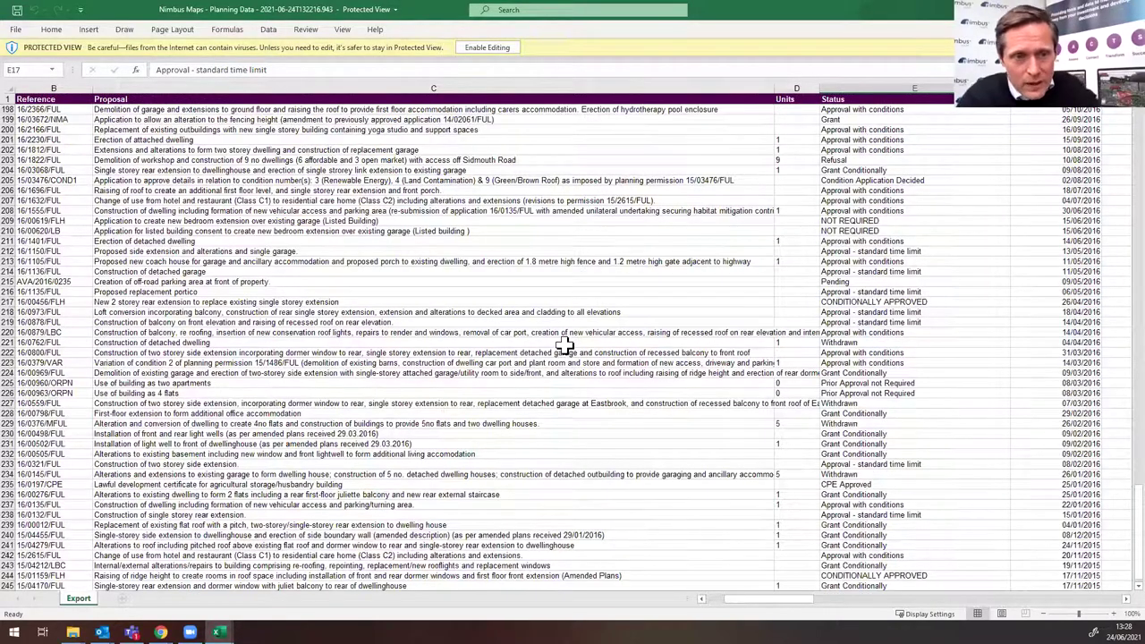
scroll(565, 345, up, 7)
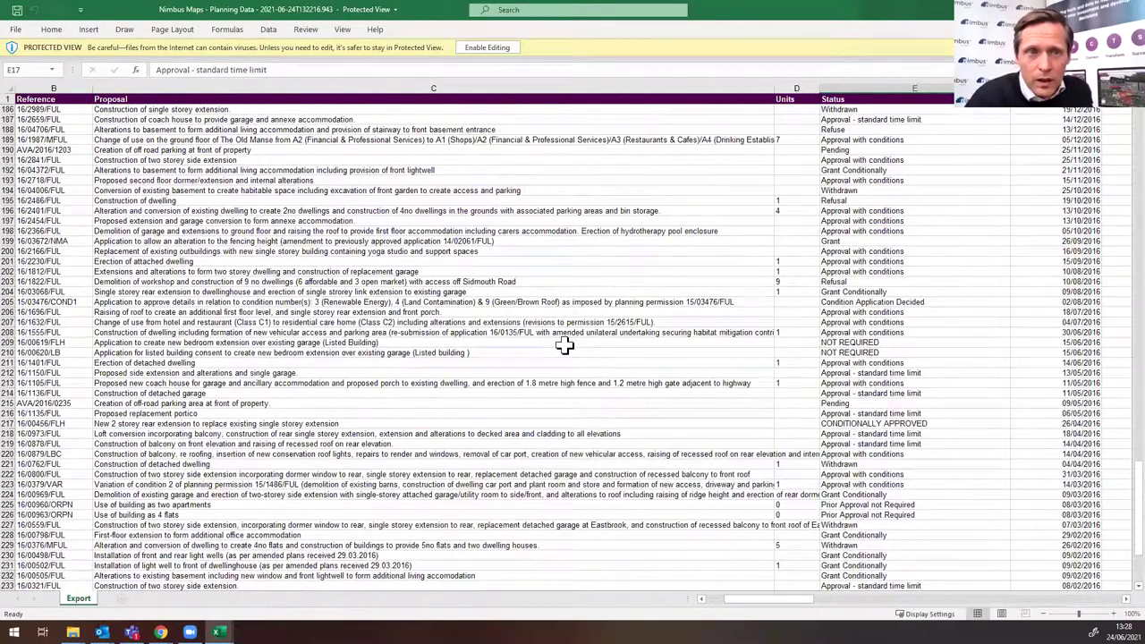
scroll(564, 345, up, 9)
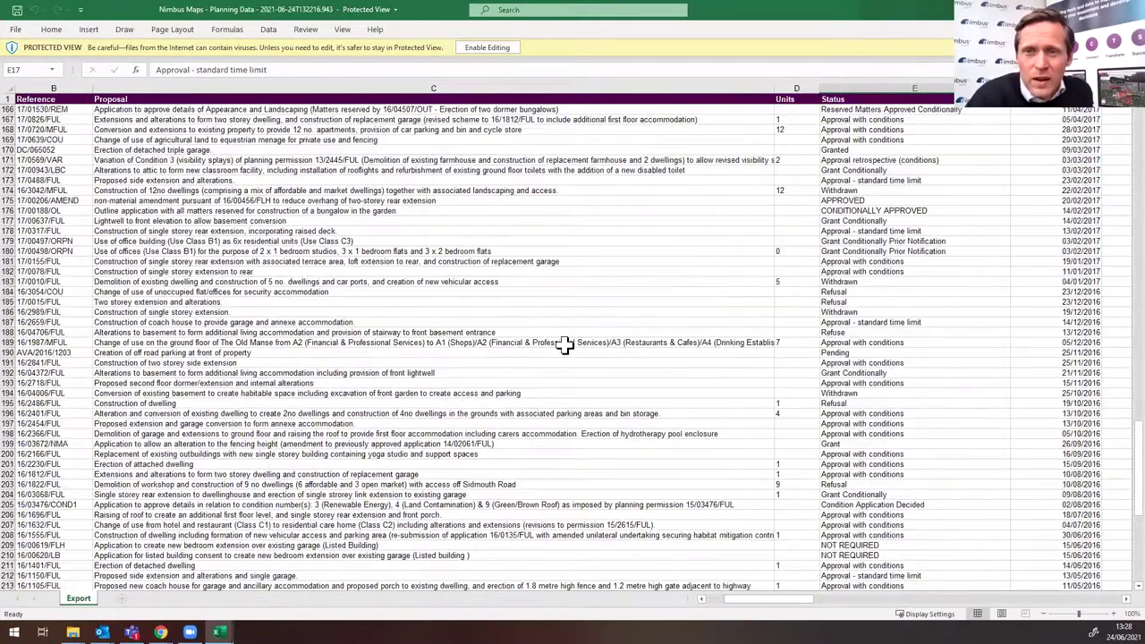
scroll(565, 346, up, 1)
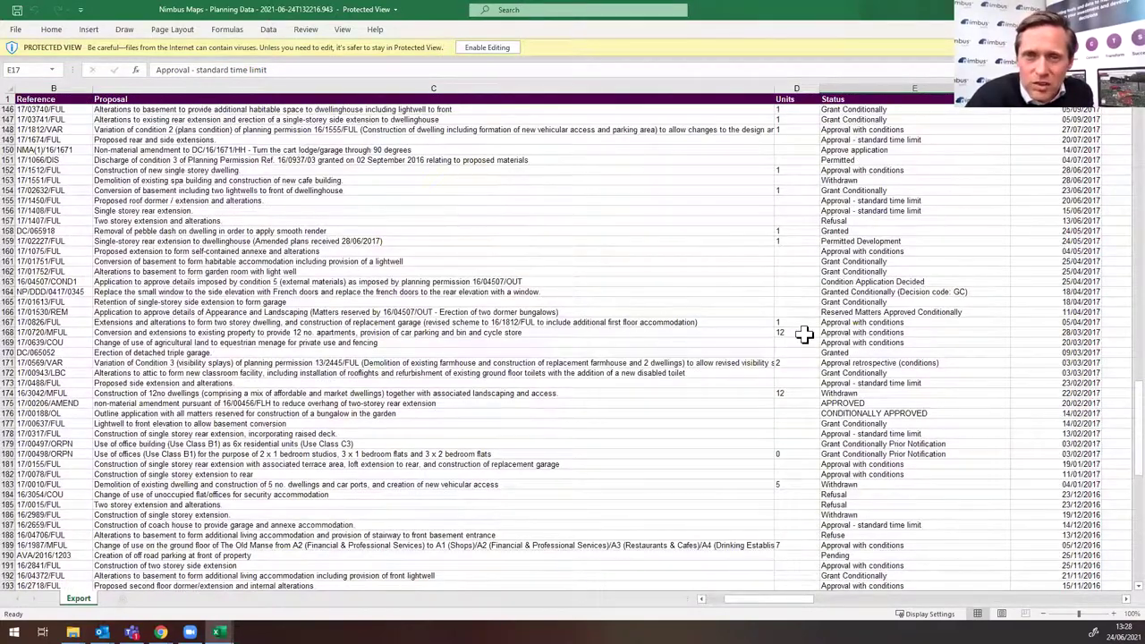
click(796, 393)
scroll(775, 431, down, 5)
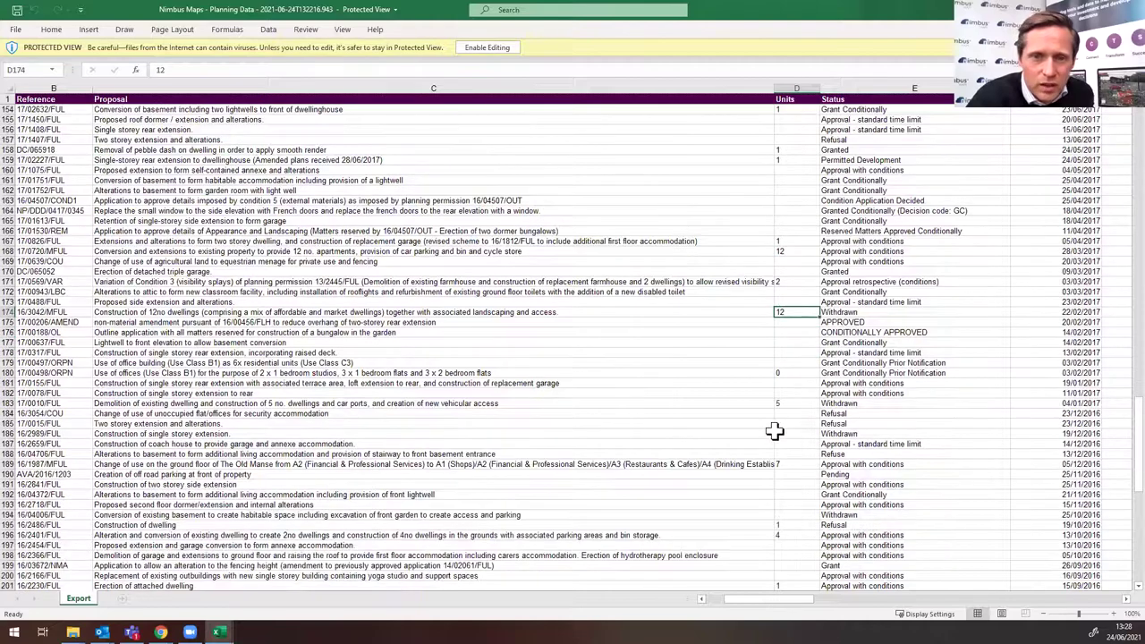
click(781, 528)
click(808, 328)
scroll(807, 328, up, 12)
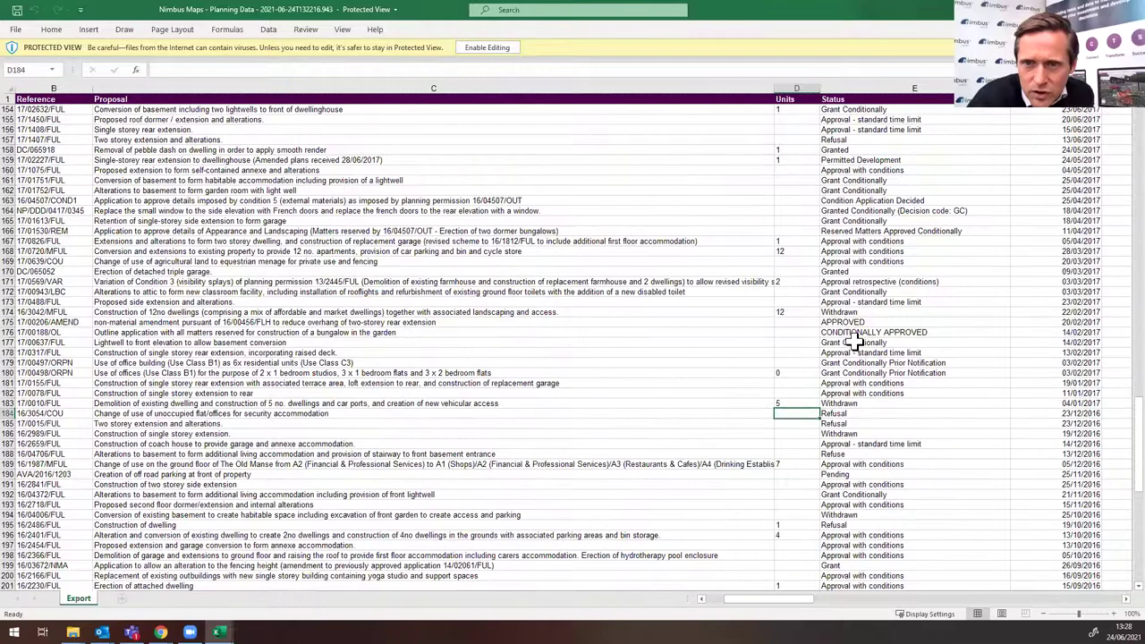
click(788, 215)
Step: Read the full proposal text in C128 and scroll back to the top of the sheet
scroll(891, 298, up, 1)
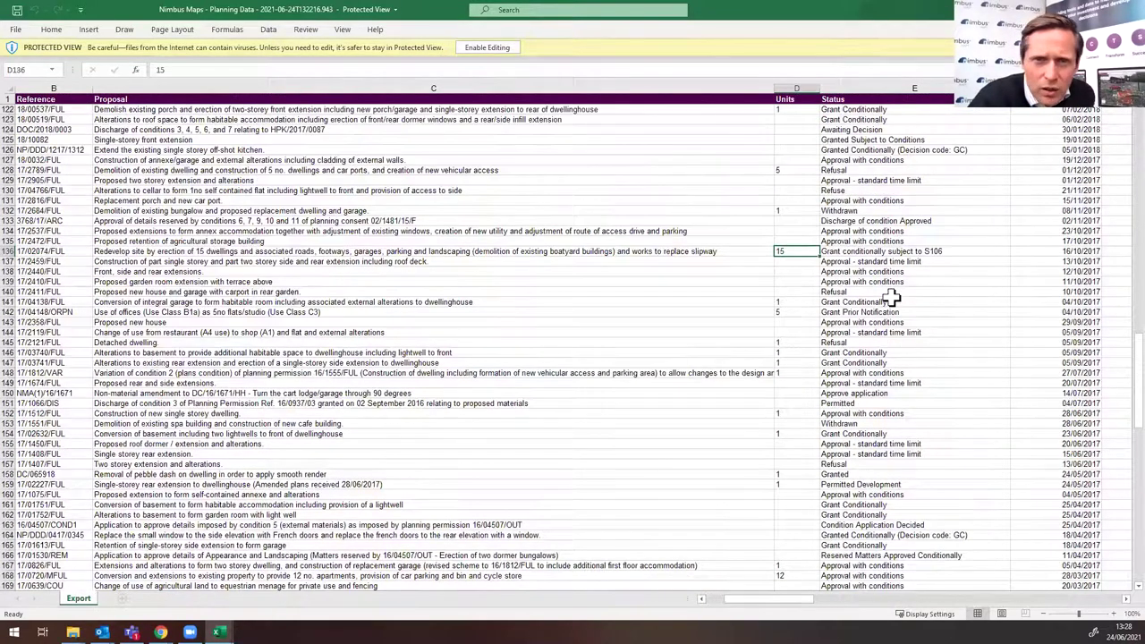
scroll(886, 296, up, 3)
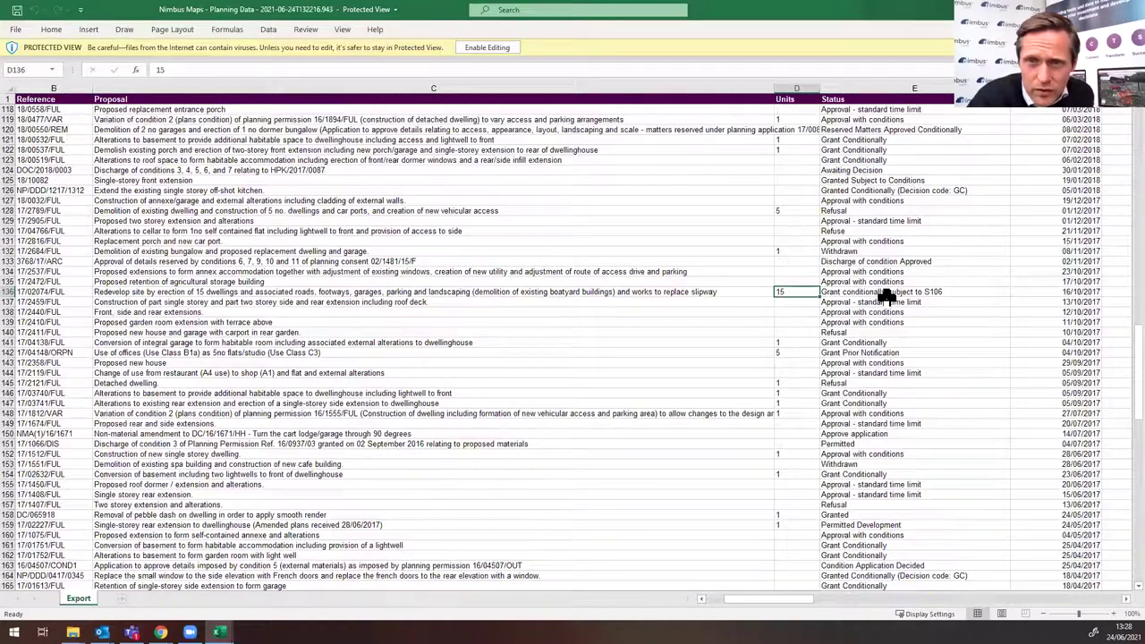
scroll(885, 296, up, 1)
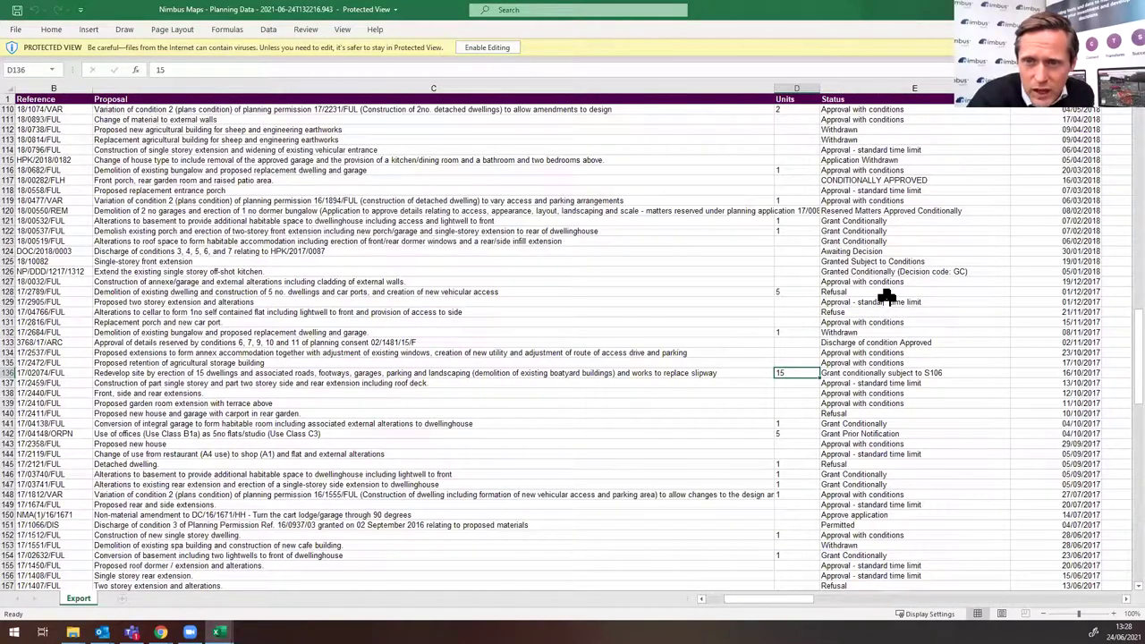
click(623, 291)
scroll(787, 291, up, 3)
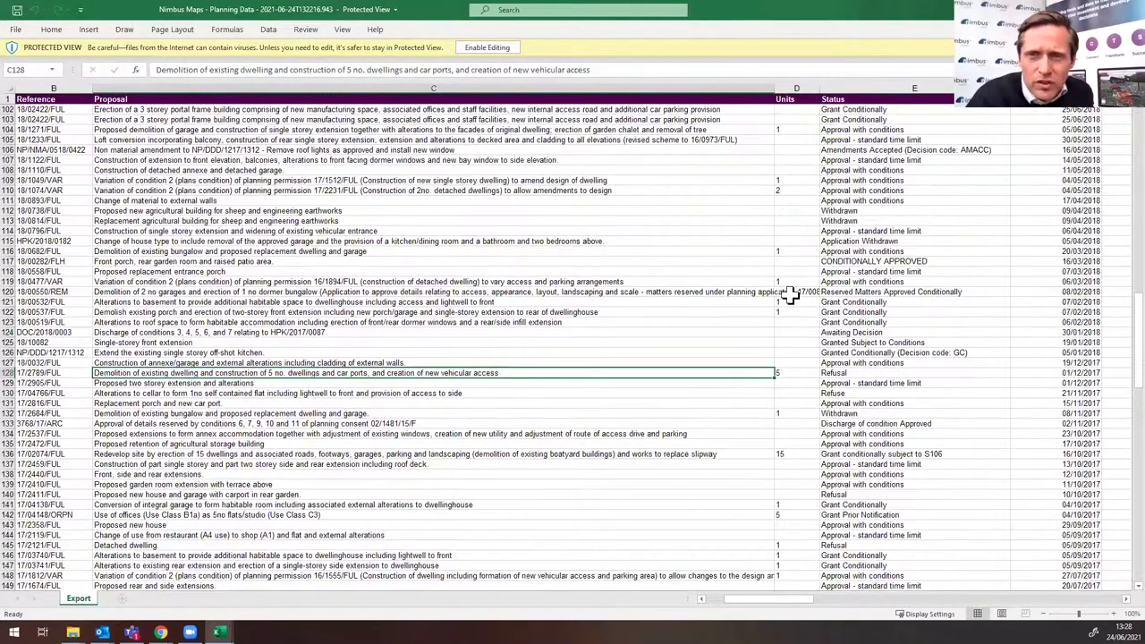
scroll(787, 295, up, 20)
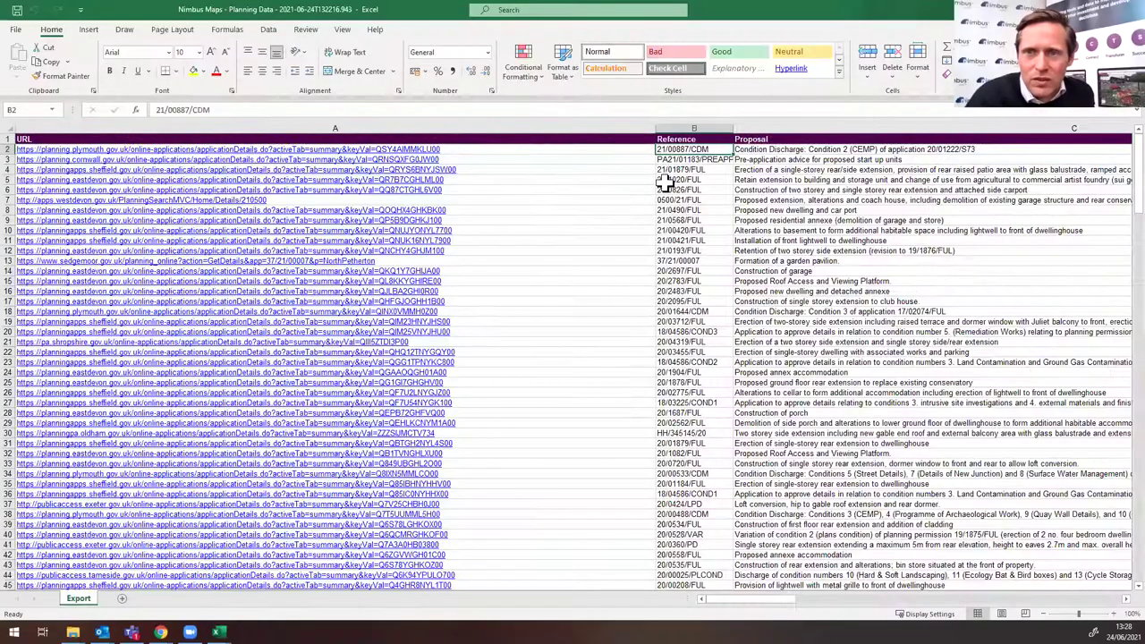
Step: Turn on filters for row 1 and sort A to Z by the Status column
key(Right)
key(Right)
key(Right)
key(Right)
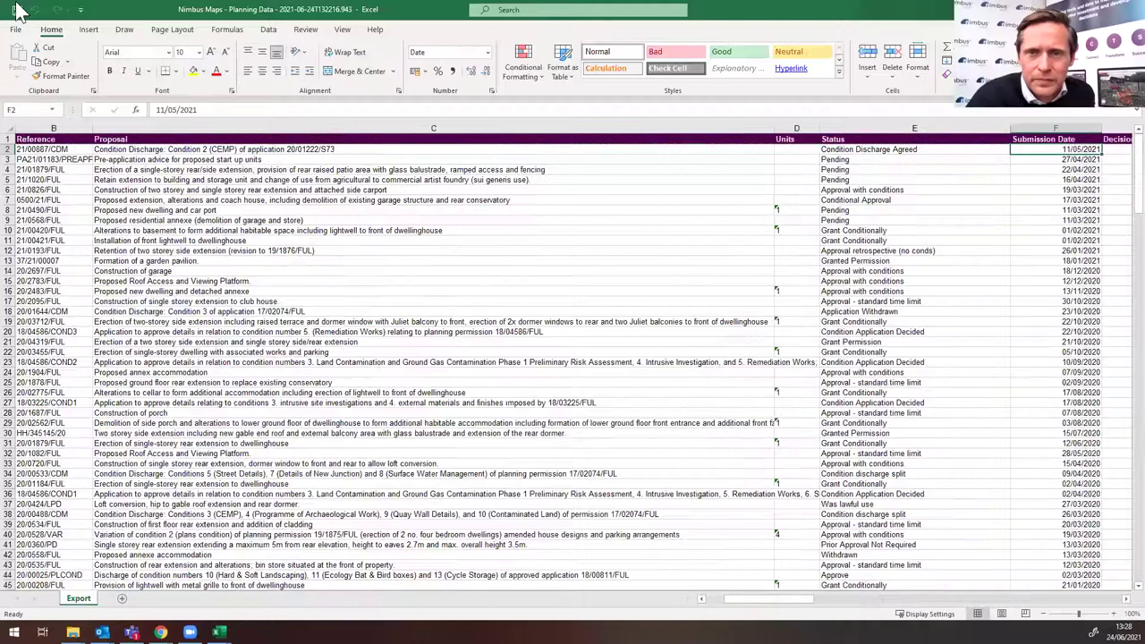
click(9, 139)
click(1037, 76)
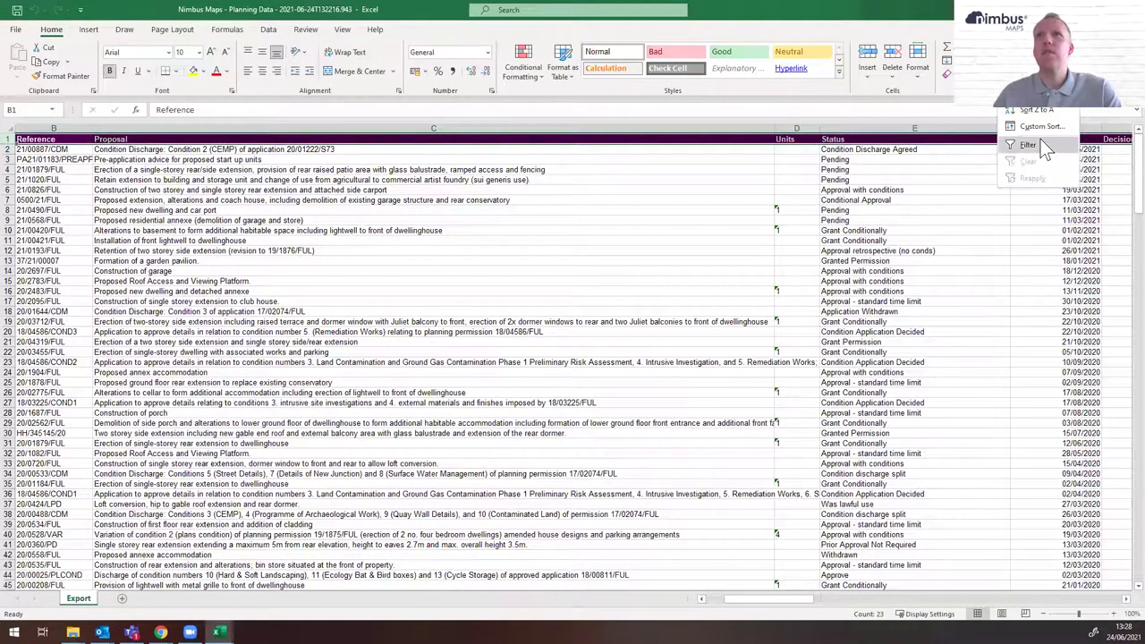
click(1043, 138)
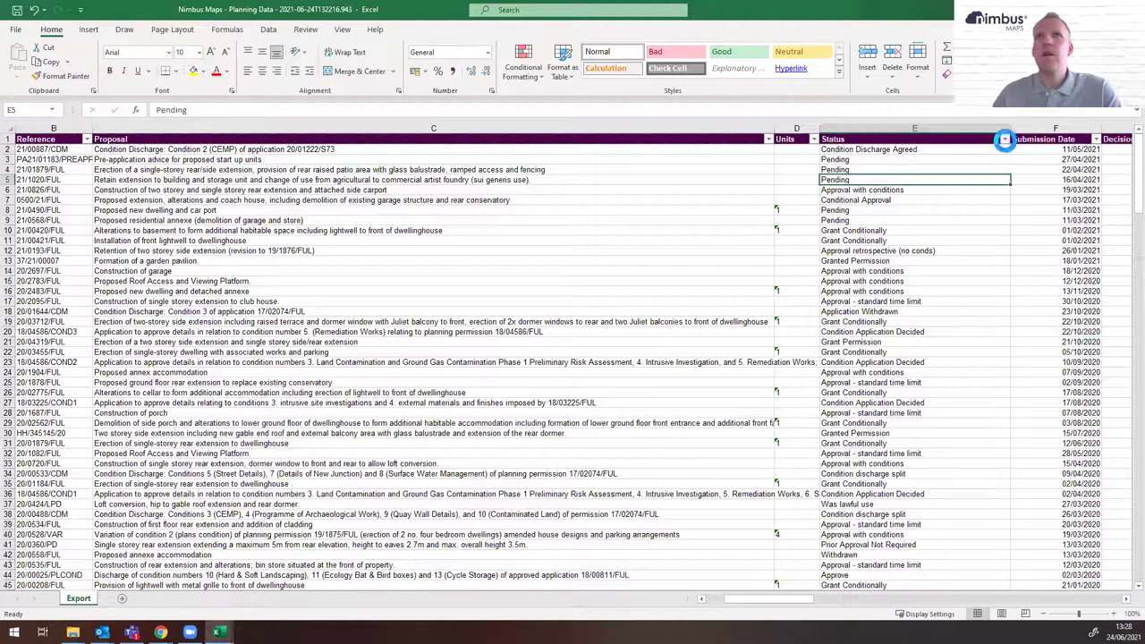
click(1004, 138)
key(Escape)
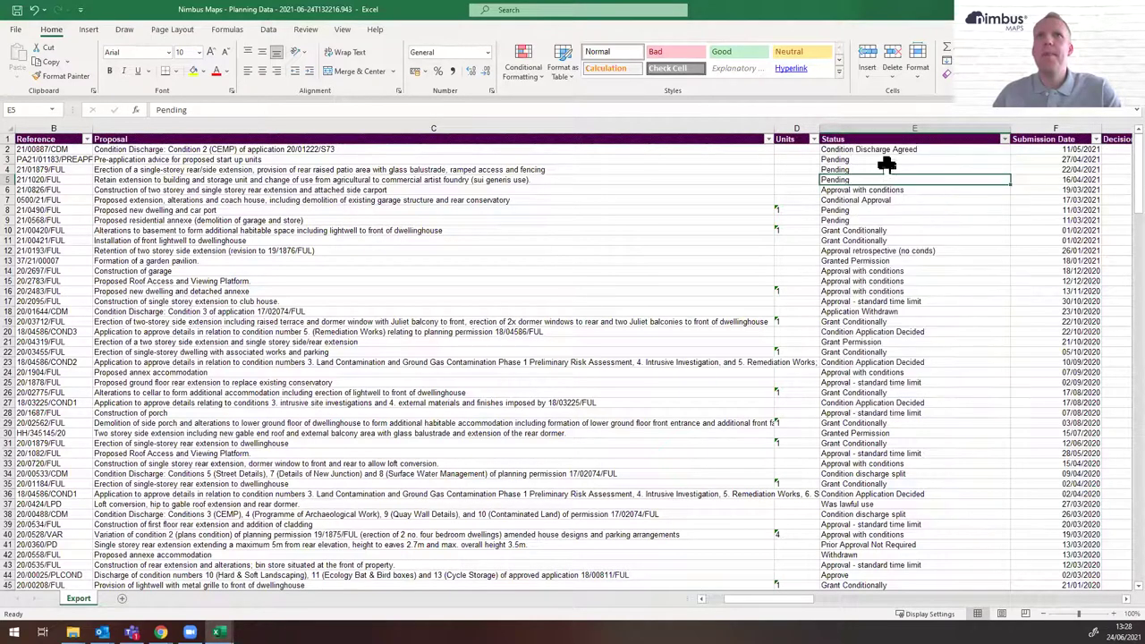
click(881, 188)
Step: Select the Status values below the header, down to Withdrawn in cell E246
key(Up)
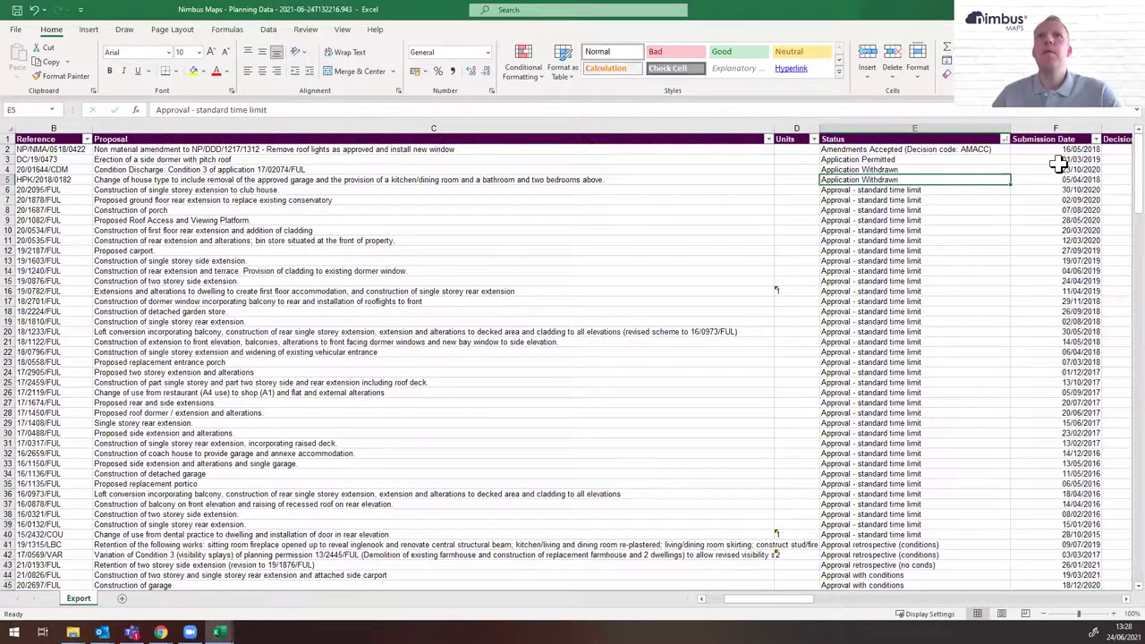
key(Down)
key(ctrl+shift+Down)
key(shift+Up)
key(shift+Up)
key(shift+Up)
key(shift+Up)
key(shift+Up)
key(shift+Up)
key(shift+Up)
key(shift+Up)
key(shift+Up)
key(shift+Up)
key(shift+Up)
key(shift+Up)
key(shift+Up)
key(shift+Up)
key(shift+Up)
key(shift+Up)
key(shift+Up)
key(shift+Up)
key(shift+Up)
key(shift+Up)
key(shift+Up)
key(shift+Up)
key(shift+Up)
key(shift+Up)
key(shift+Up)
key(shift+Up)
key(shift+Up)
key(shift+Up)
key(shift+Up)
key(shift+Up)
key(shift+Up)
key(shift+Up)
key(shift+Up)
key(shift+Up)
key(shift+Up)
key(shift+Up)
key(shift+Up)
key(shift+Up)
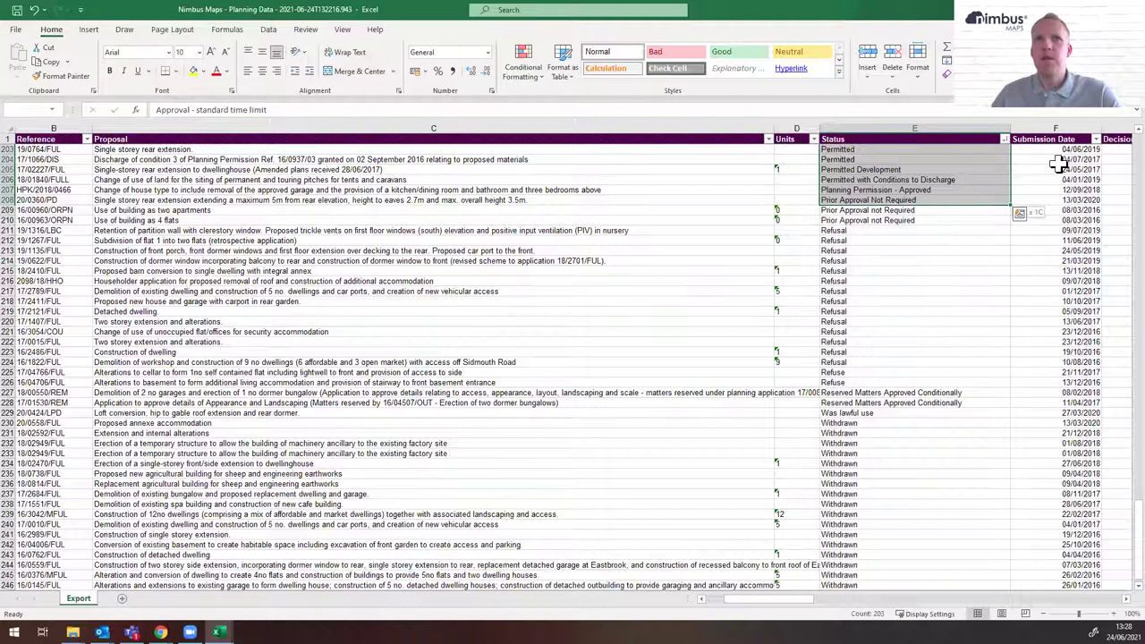
drag(874, 229, 885, 384)
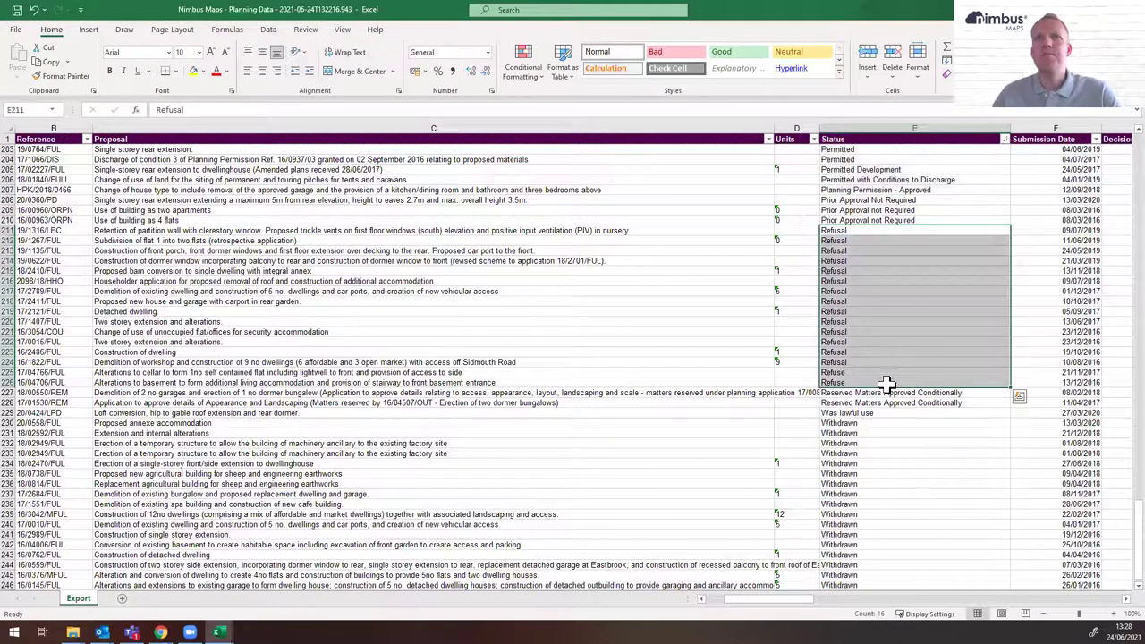
click(885, 519)
scroll(859, 474, down, 4)
click(856, 462)
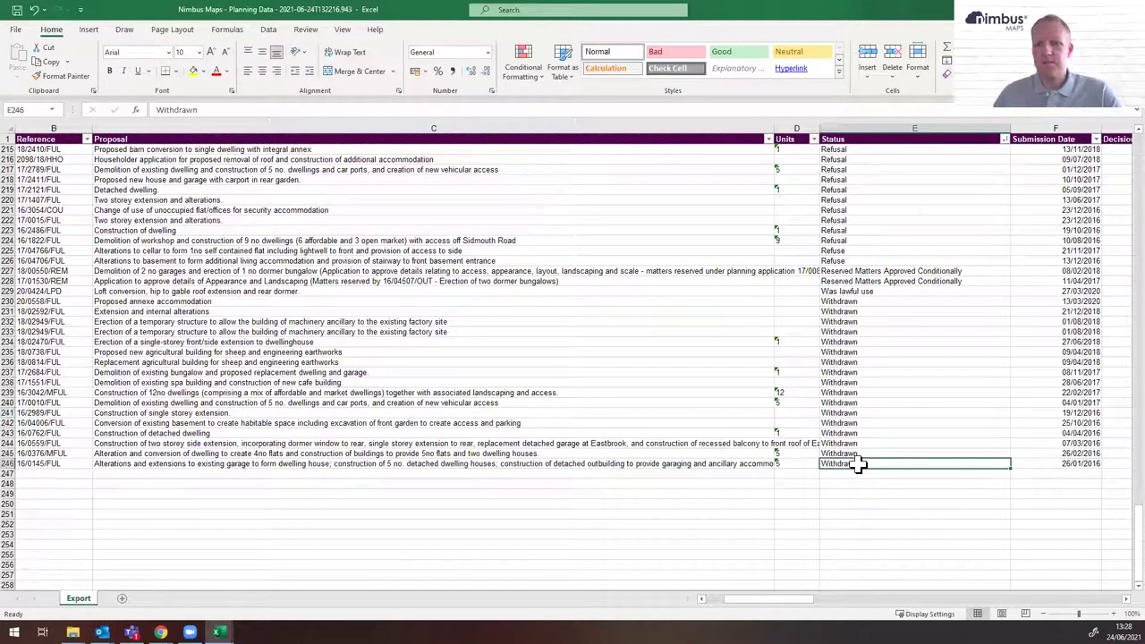
key(ctrl+shift+Up)
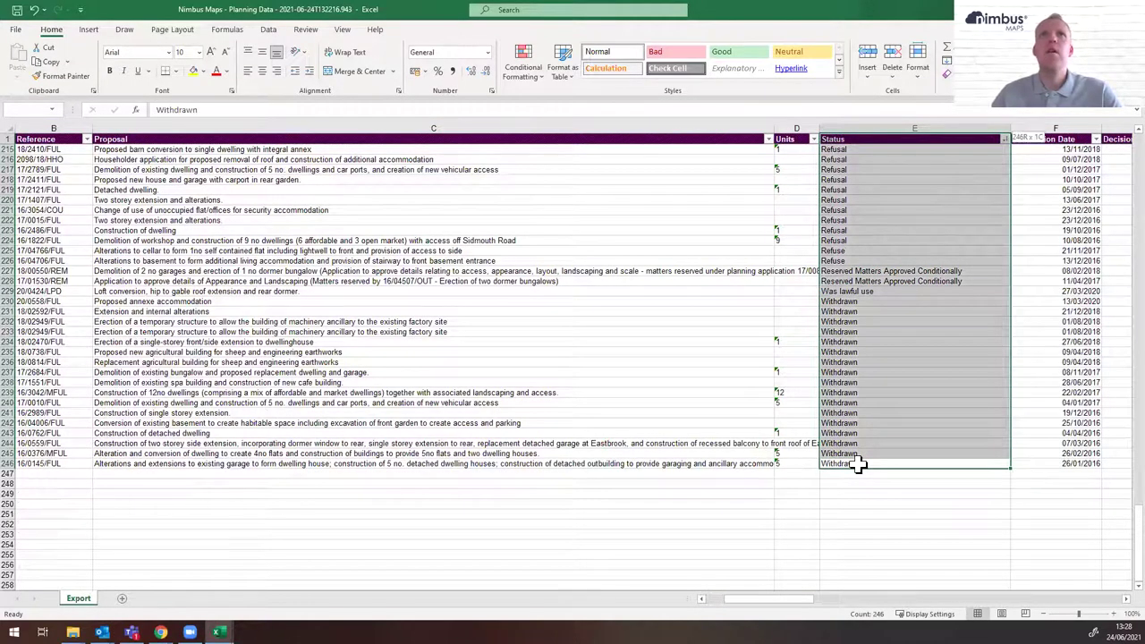
key(shift+Down)
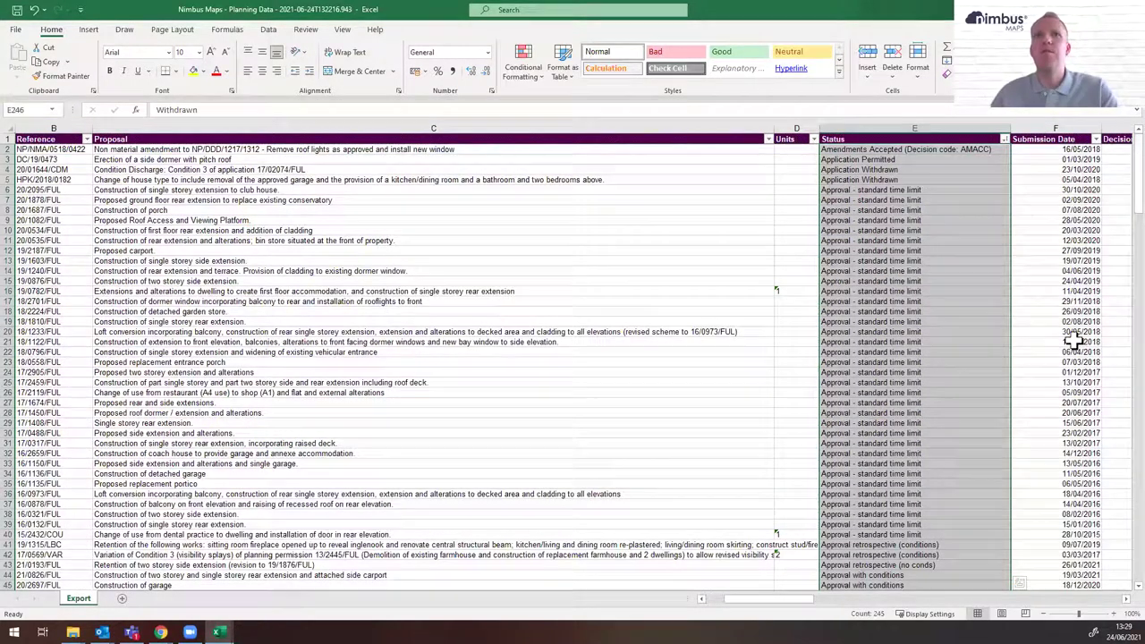
Step: Clear the Status column selection and scroll through the Status-sorted planning groups
click(954, 251)
scroll(954, 247, down, 5)
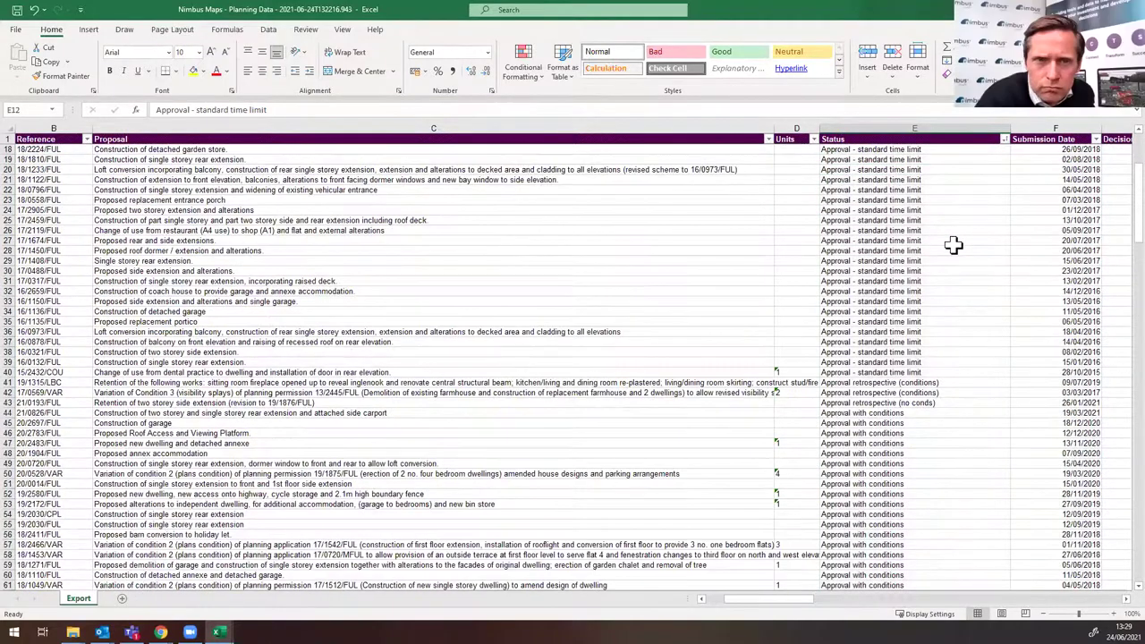
scroll(954, 245, down, 20)
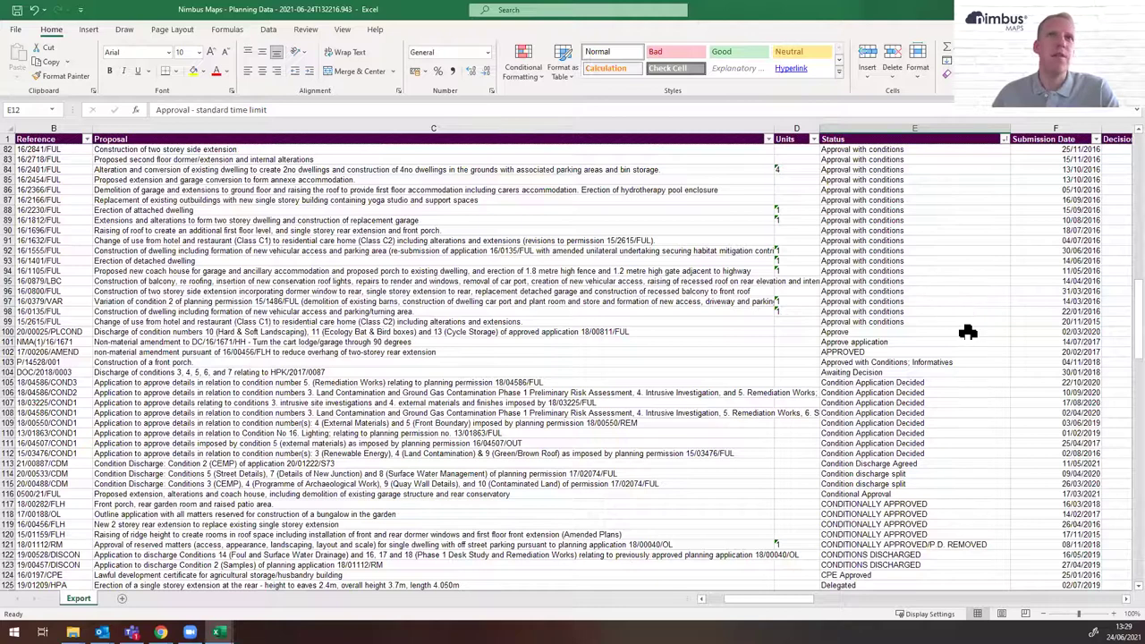
scroll(967, 332, up, 4)
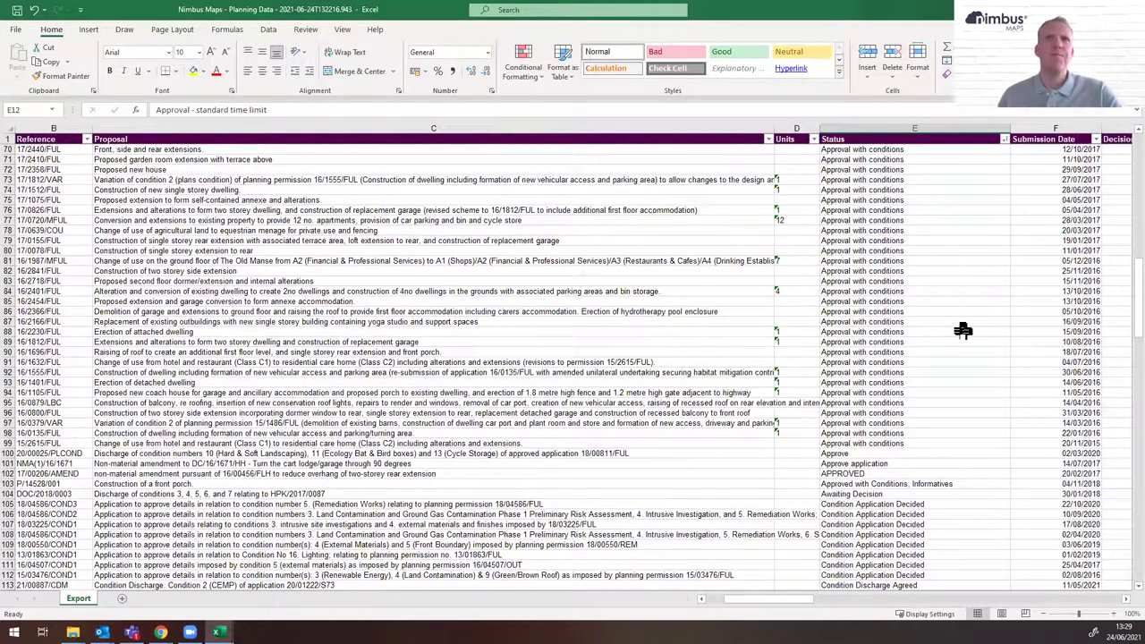
scroll(832, 327, up, 11)
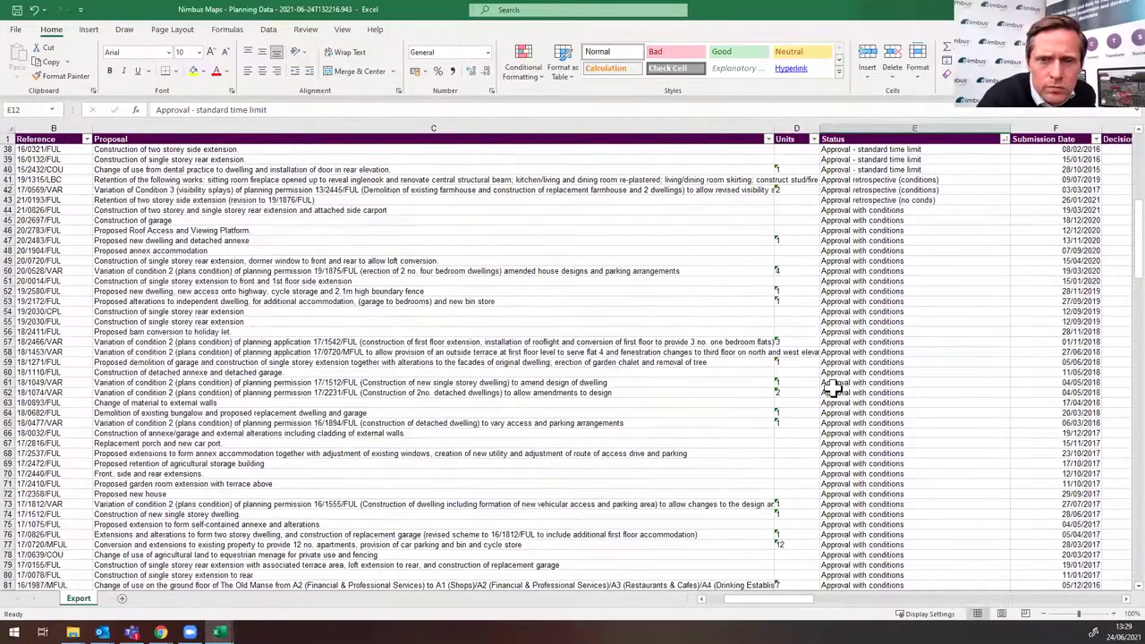
scroll(833, 388, up, 1)
scroll(834, 387, up, 11)
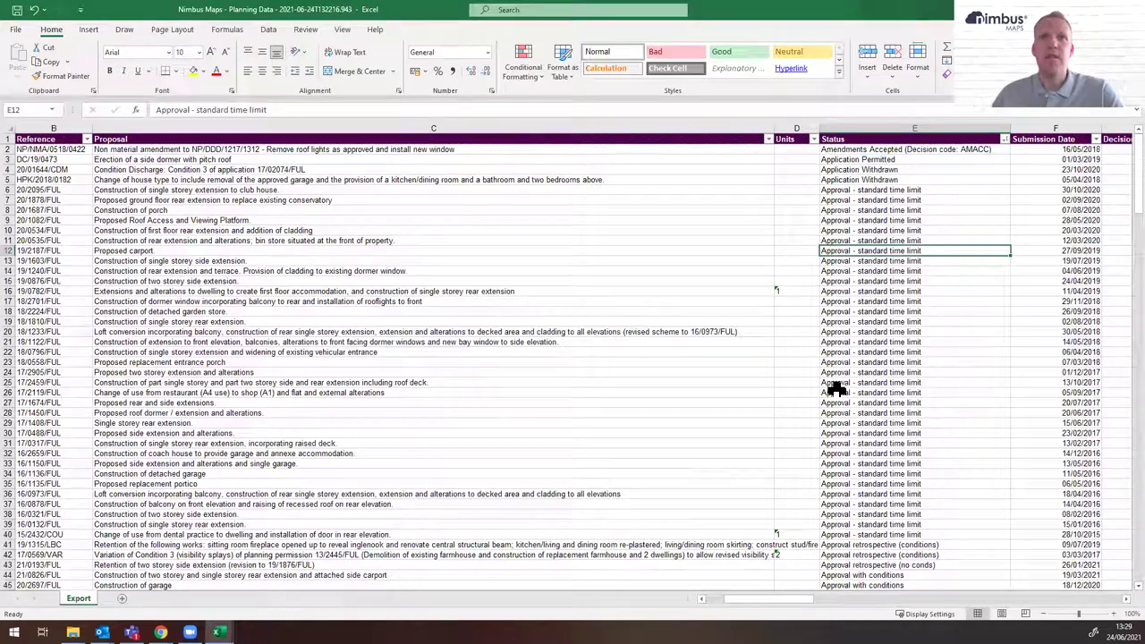
Step: Scroll back through the list, then switch to the Nimbus Maps browser window
scroll(835, 387, down, 20)
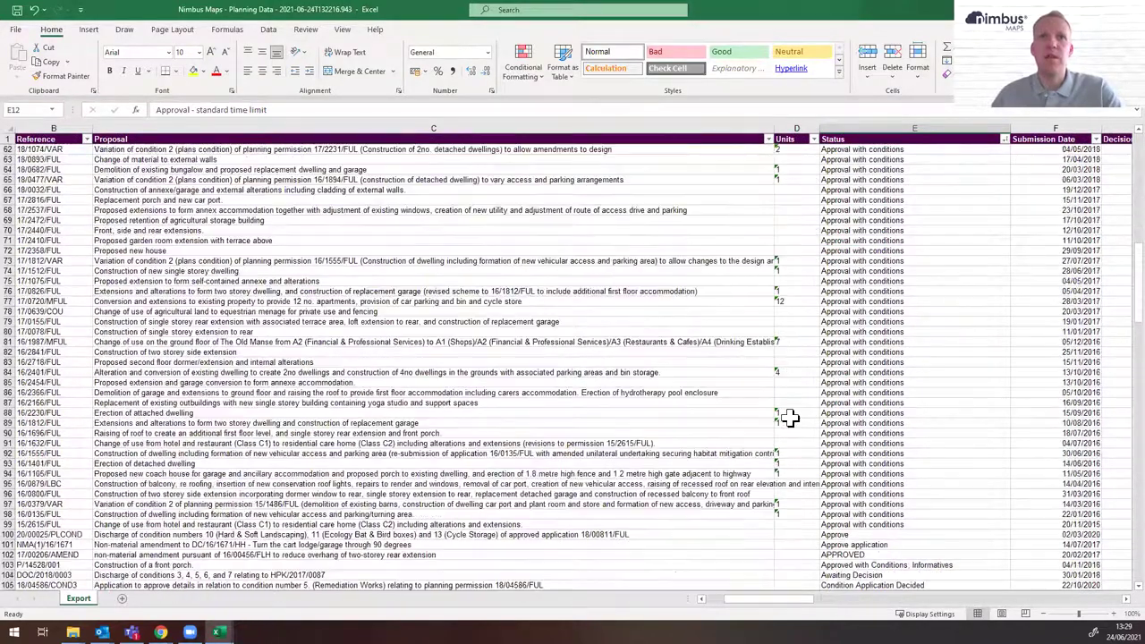
scroll(809, 391, down, 9)
scroll(809, 391, down, 20)
scroll(788, 383, down, 19)
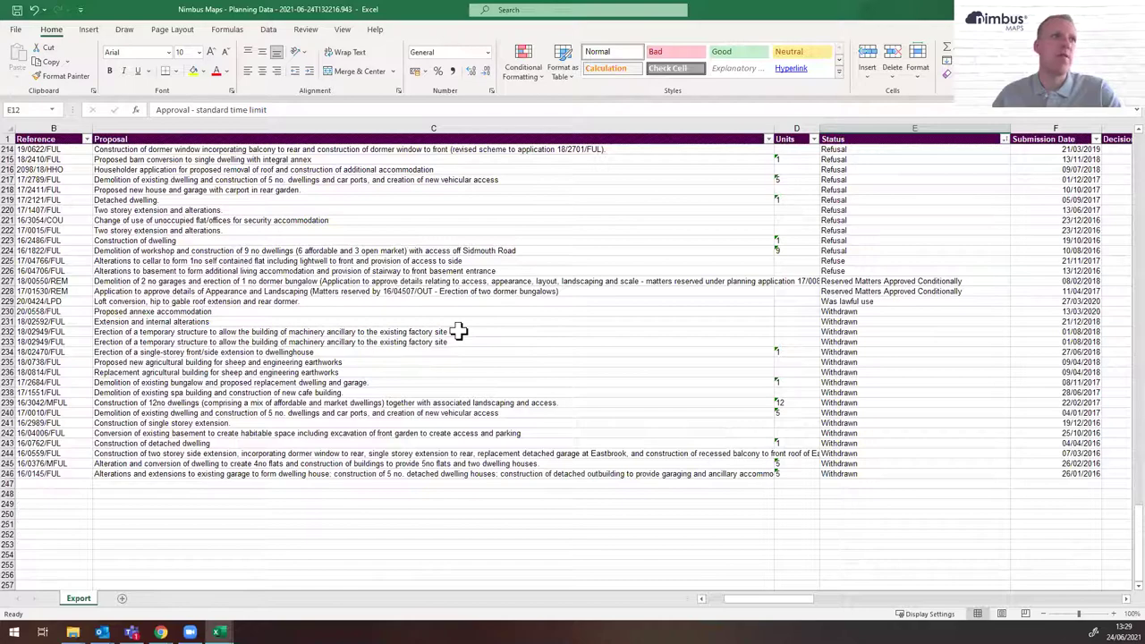
scroll(799, 367, up, 20)
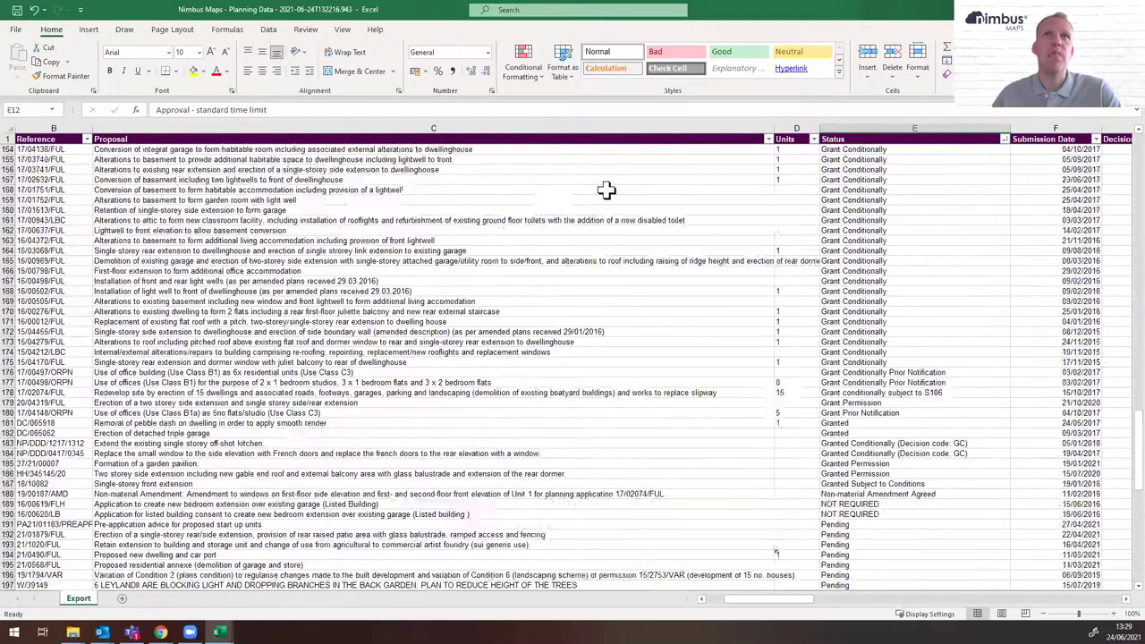
scroll(652, 320, up, 13)
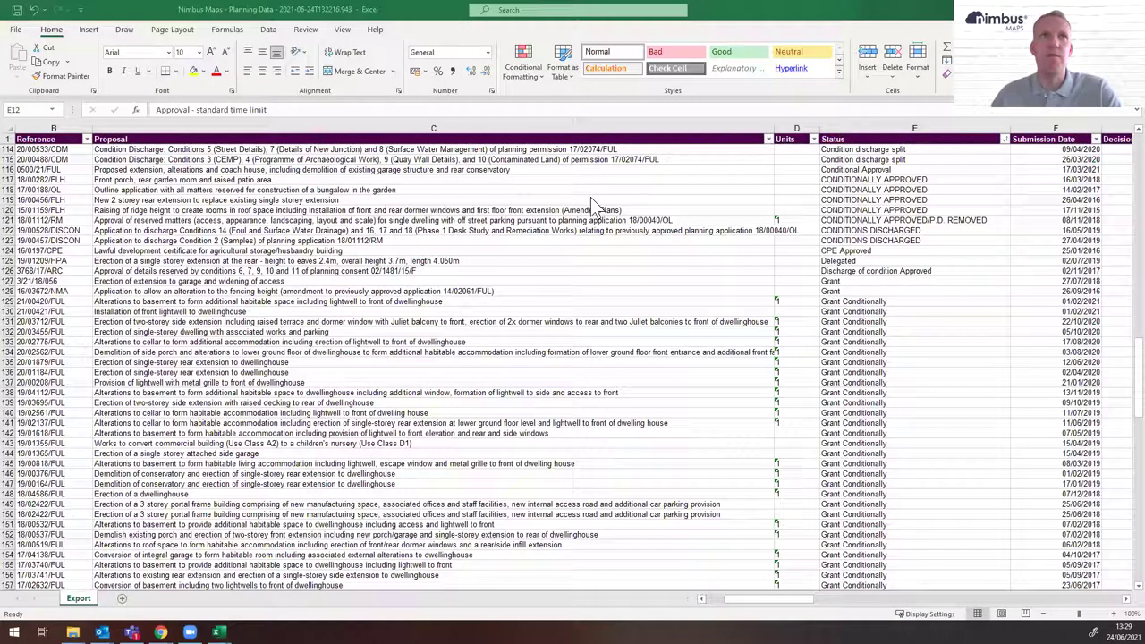
key(alt+Tab)
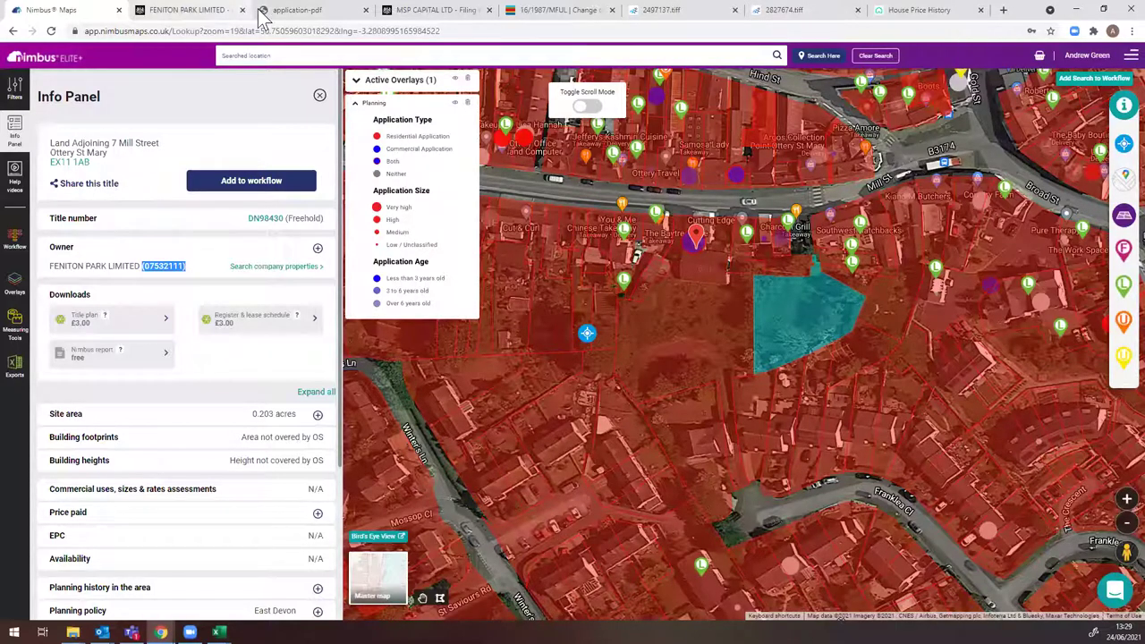
click(702, 16)
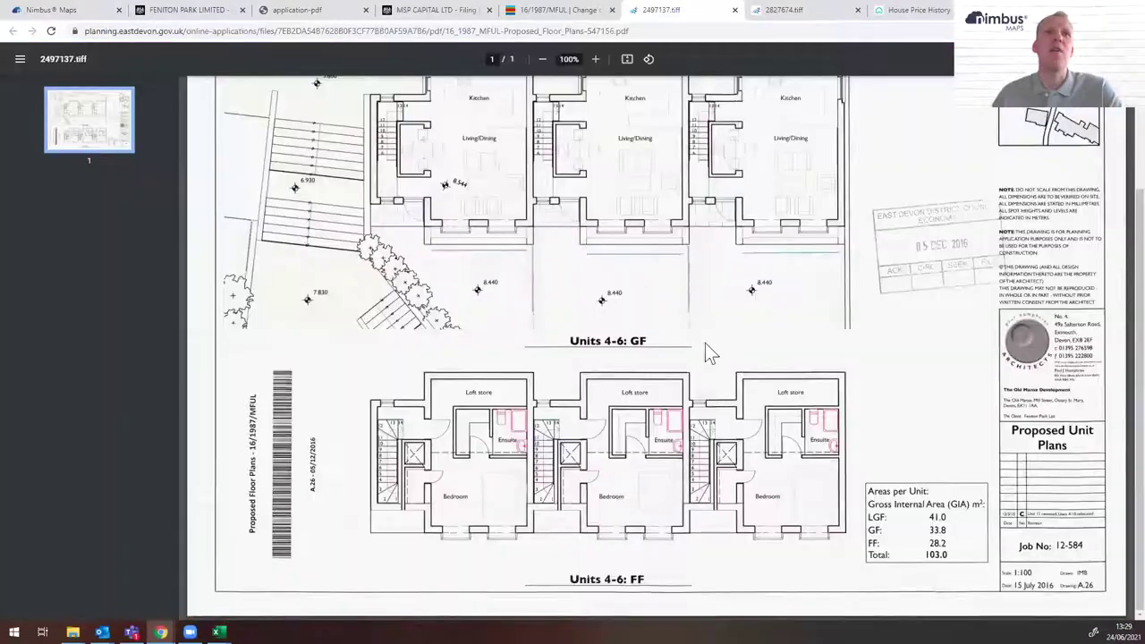
click(793, 10)
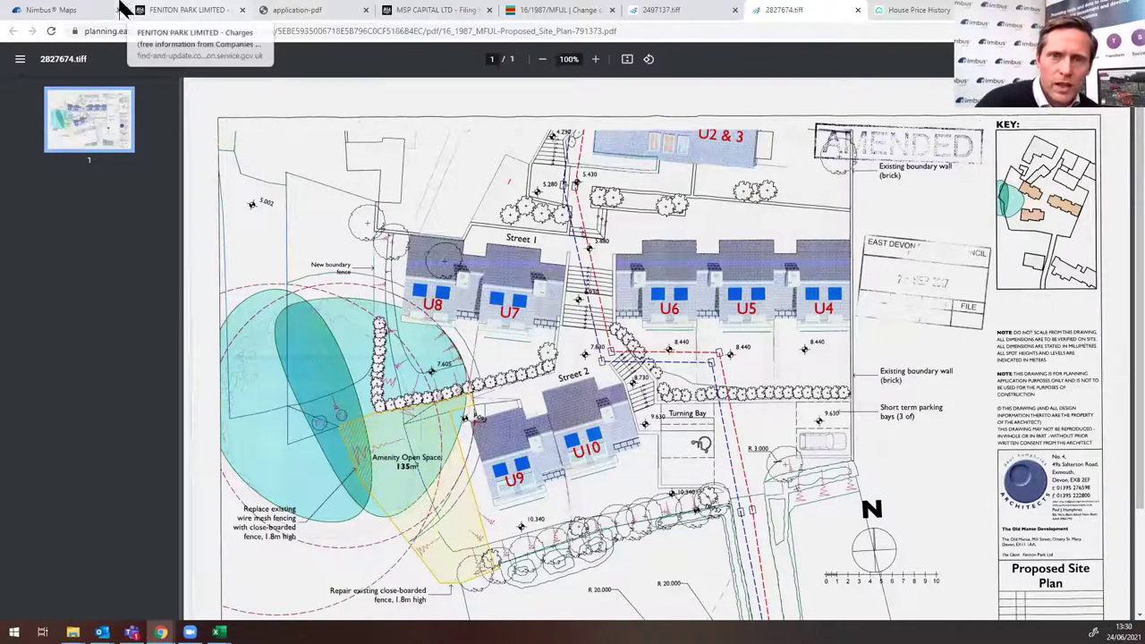
click(56, 12)
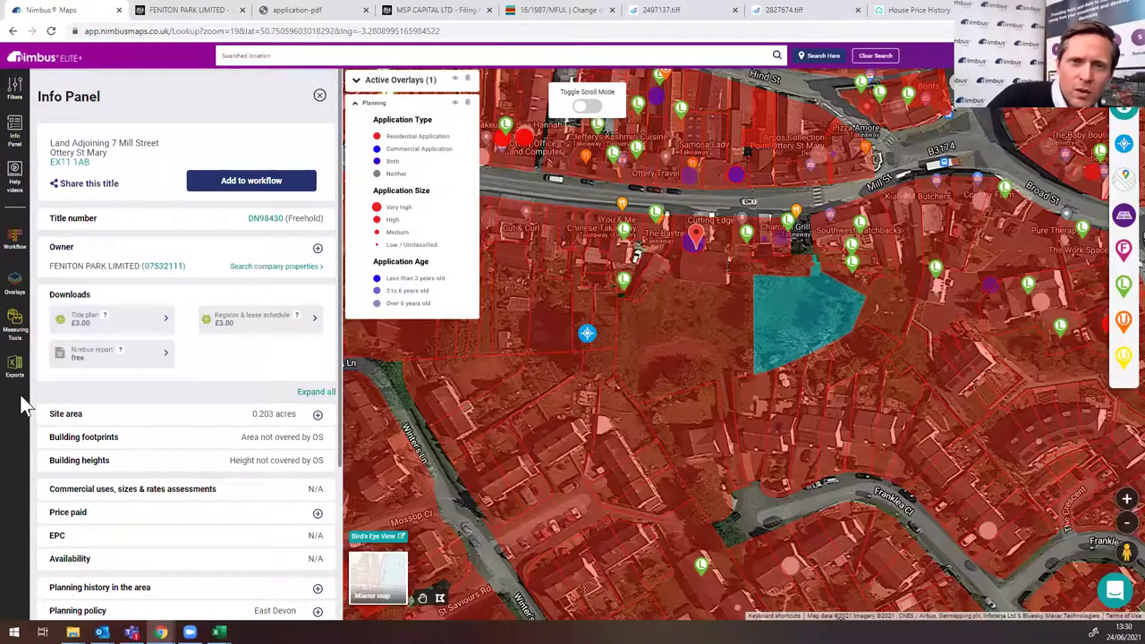
Step: Open the Planning export form and set the authority to East Devon District
click(20, 369)
click(131, 313)
click(125, 292)
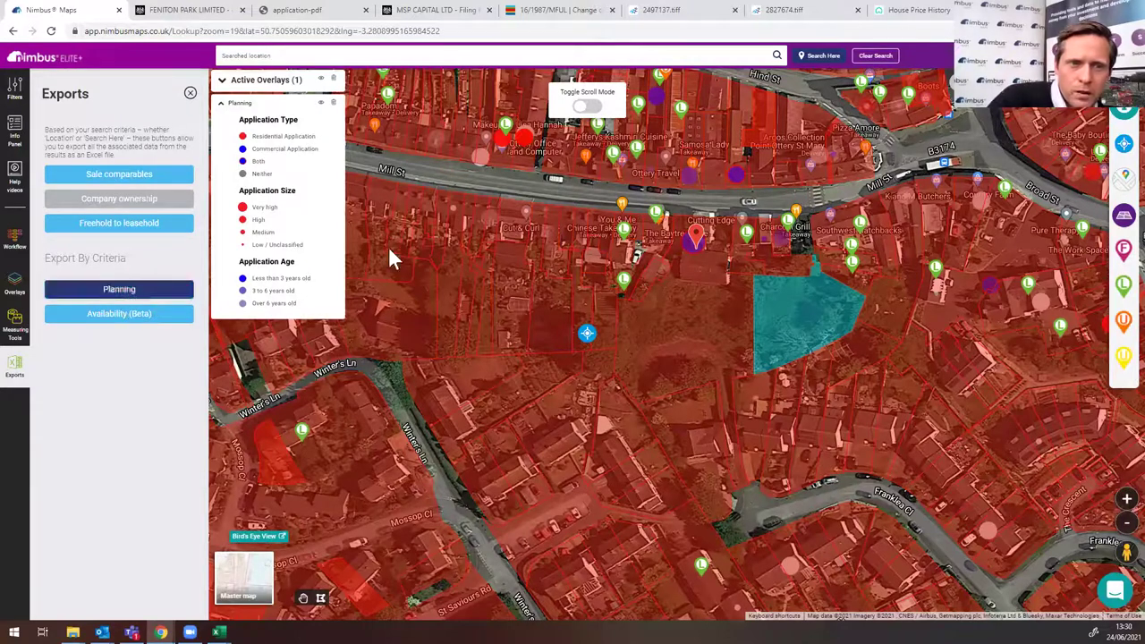
click(393, 236)
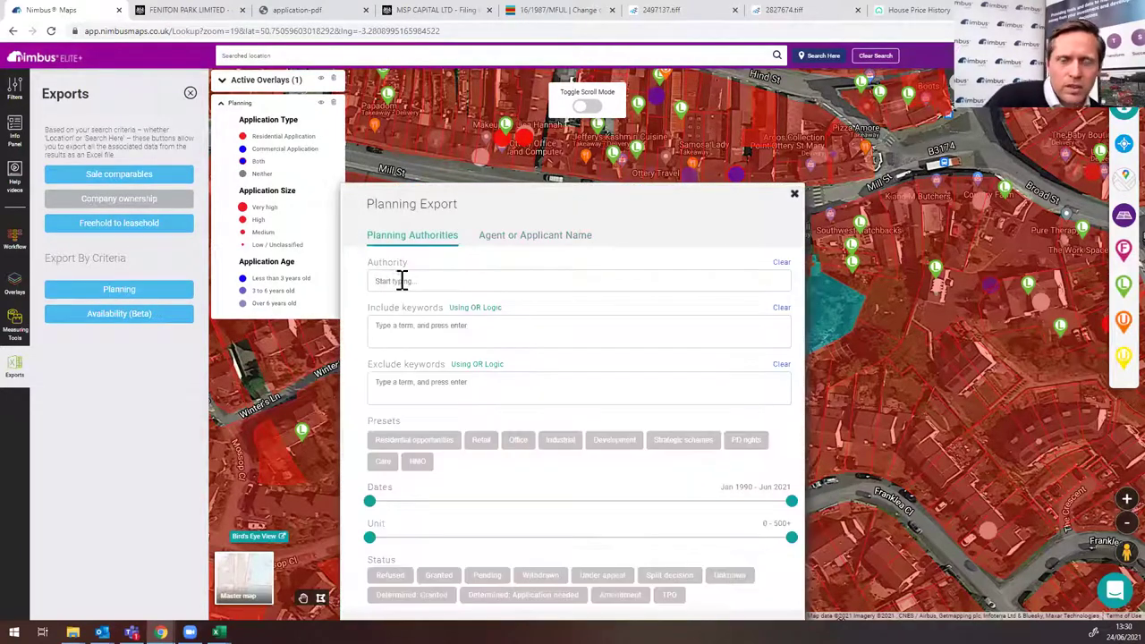
text(East Devon District)
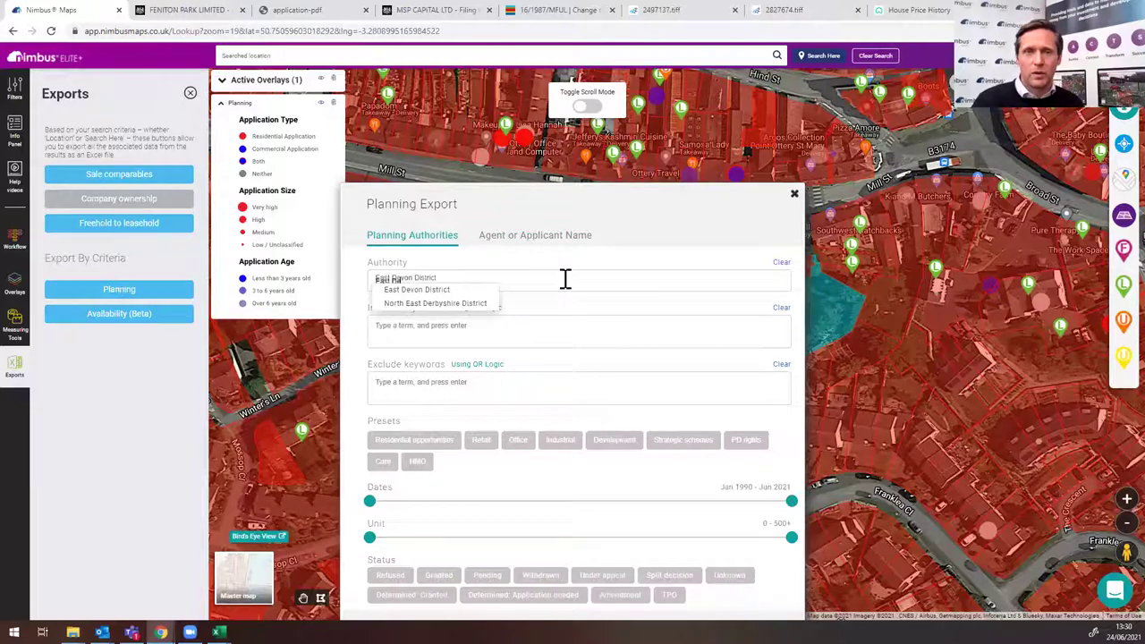
click(428, 290)
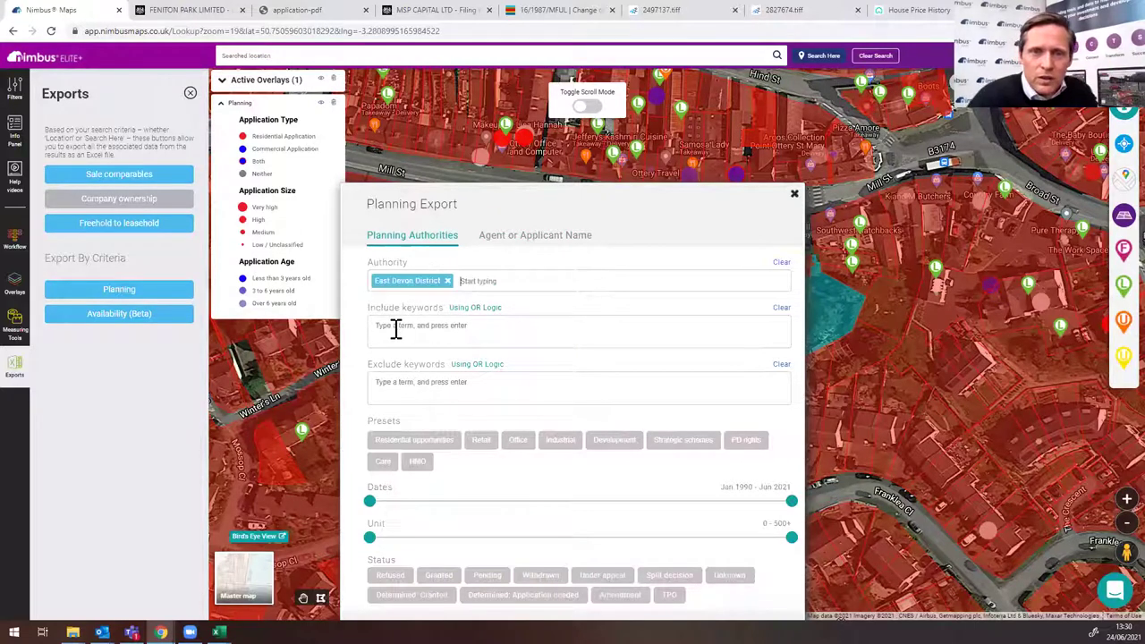
Step: Apply the Residential opportunities keyword preset and export the matching applications
click(440, 445)
drag(721, 222, 722, 113)
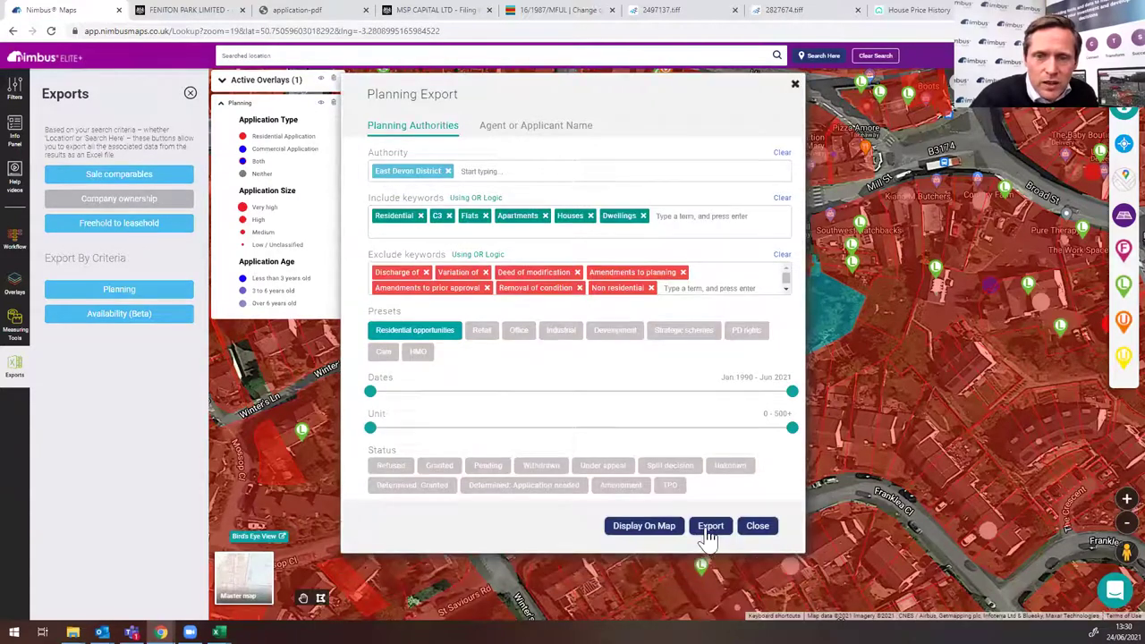
click(706, 529)
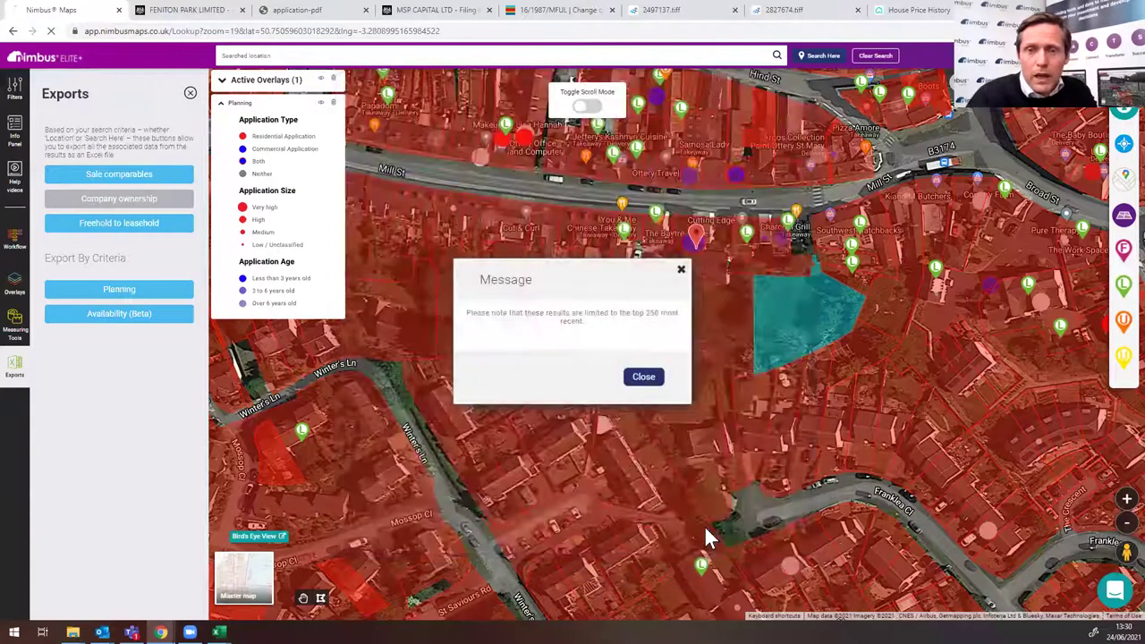
Step: Close the 250-result limit notice and switch back to the Excel planning spreadsheet
click(639, 380)
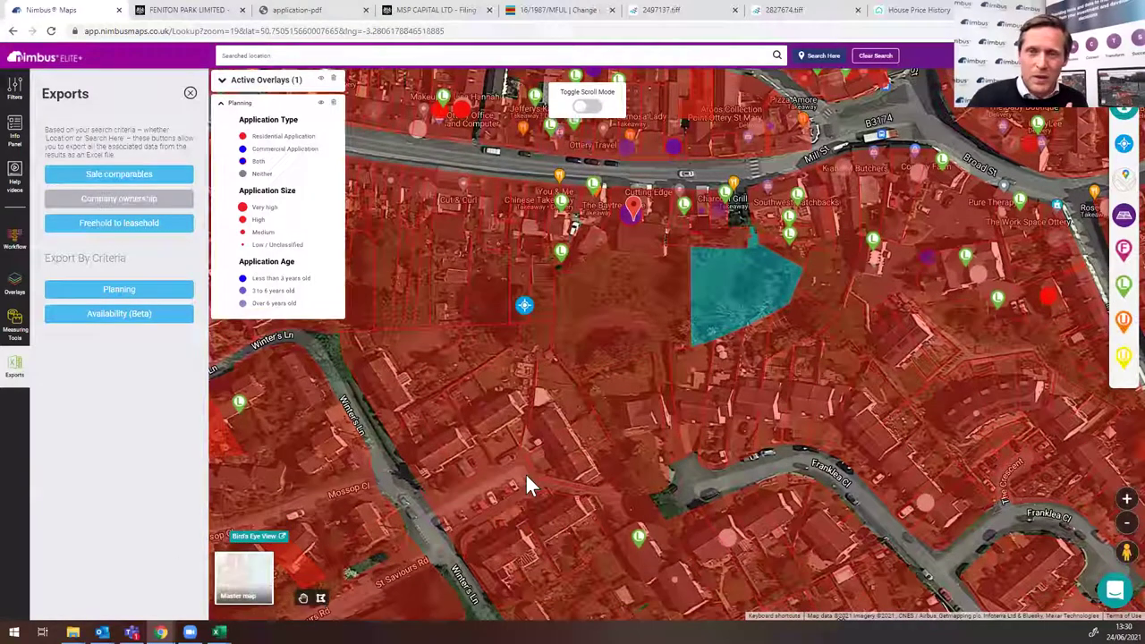
key(alt+Tab)
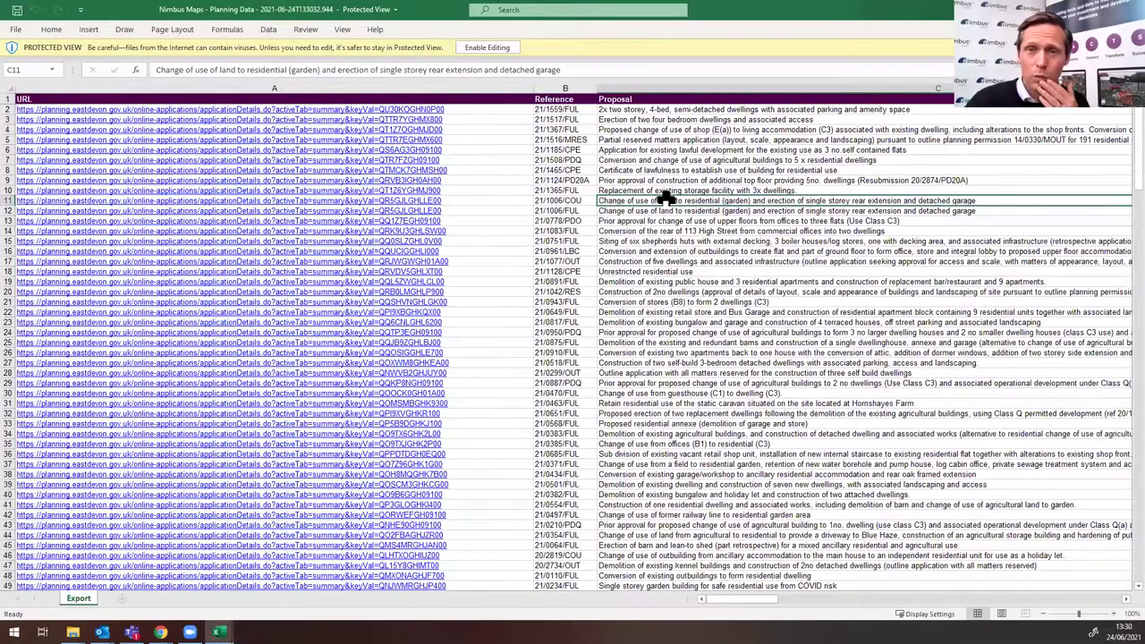
Step: Read row 11 for Allhallows Lodge, from Address to the 10/07/2009 Date Last Sold, and back
key(Right)
key(Right)
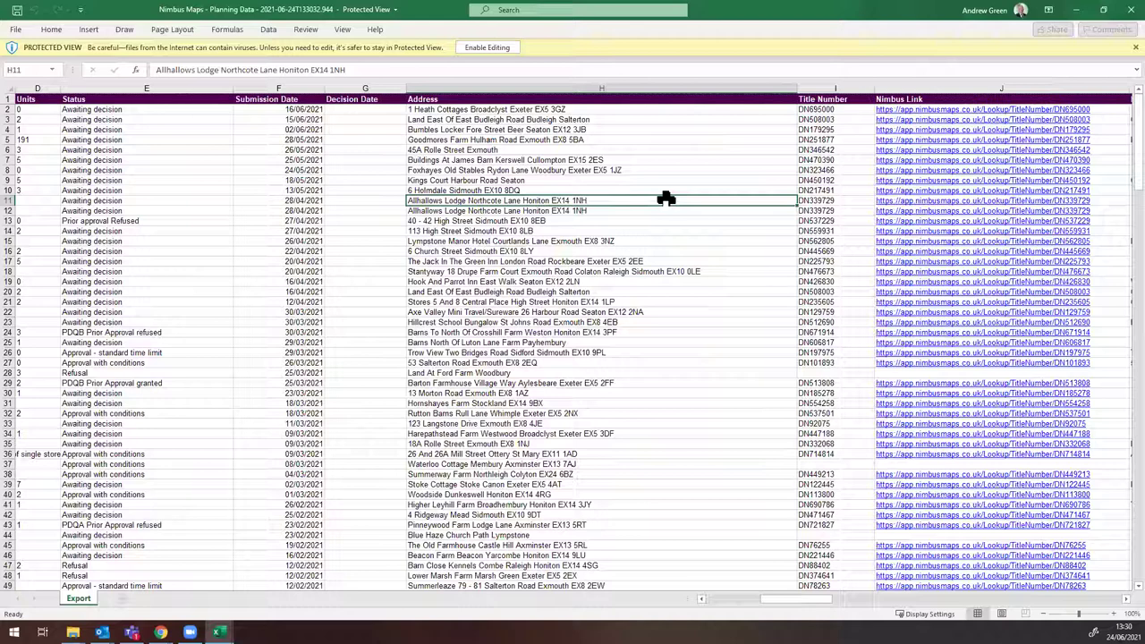
key(Right)
key(Right)
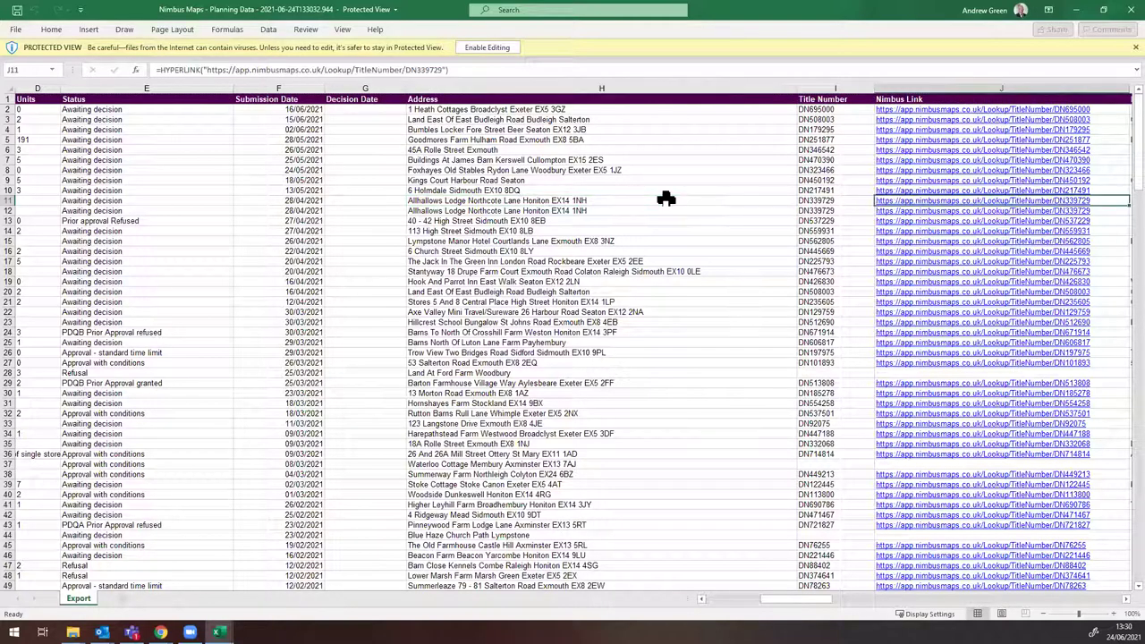
key(Right)
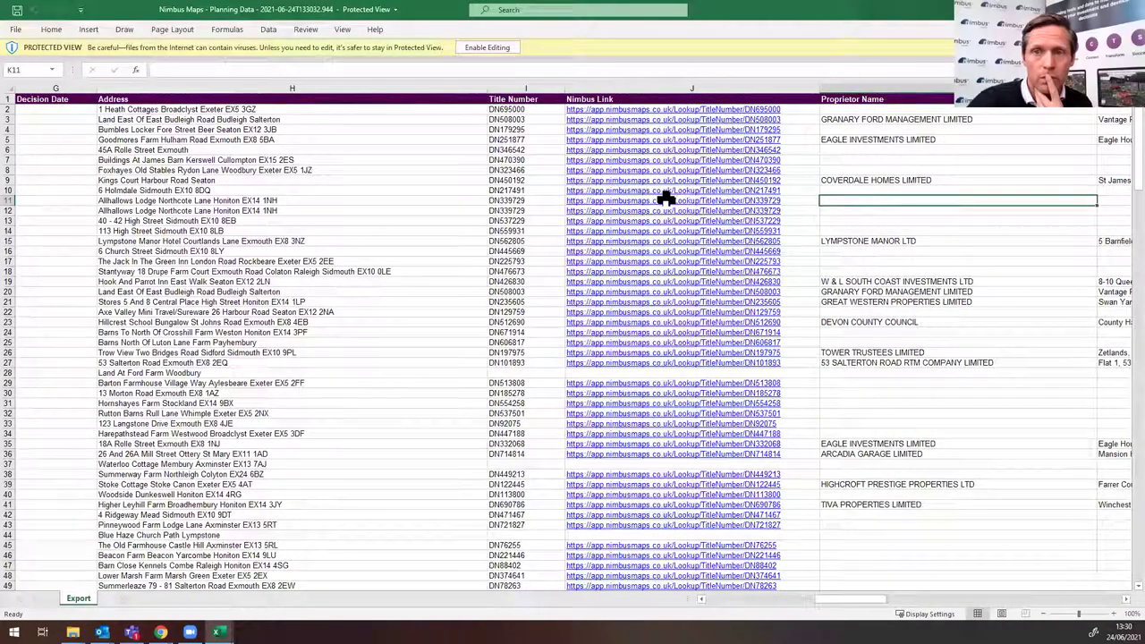
key(Right)
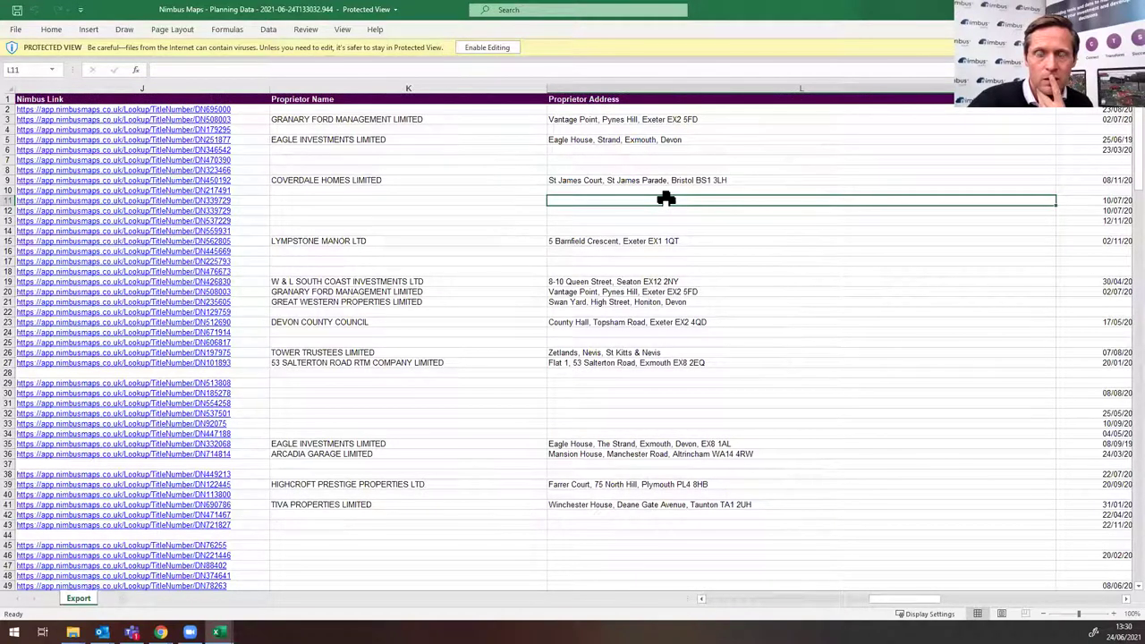
key(Right)
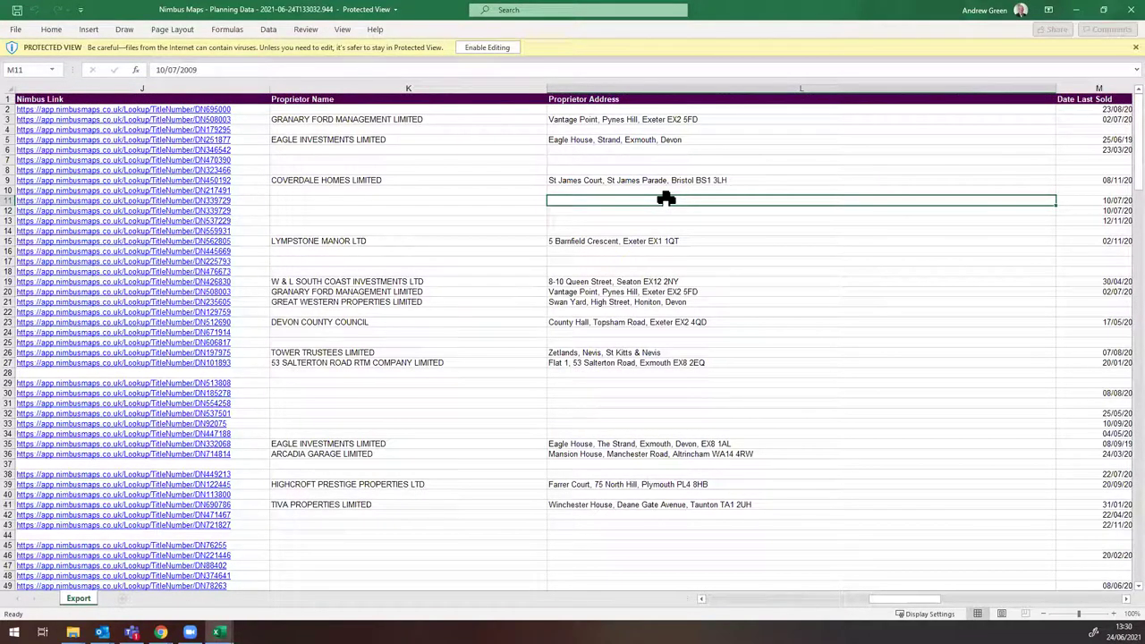
key(Left)
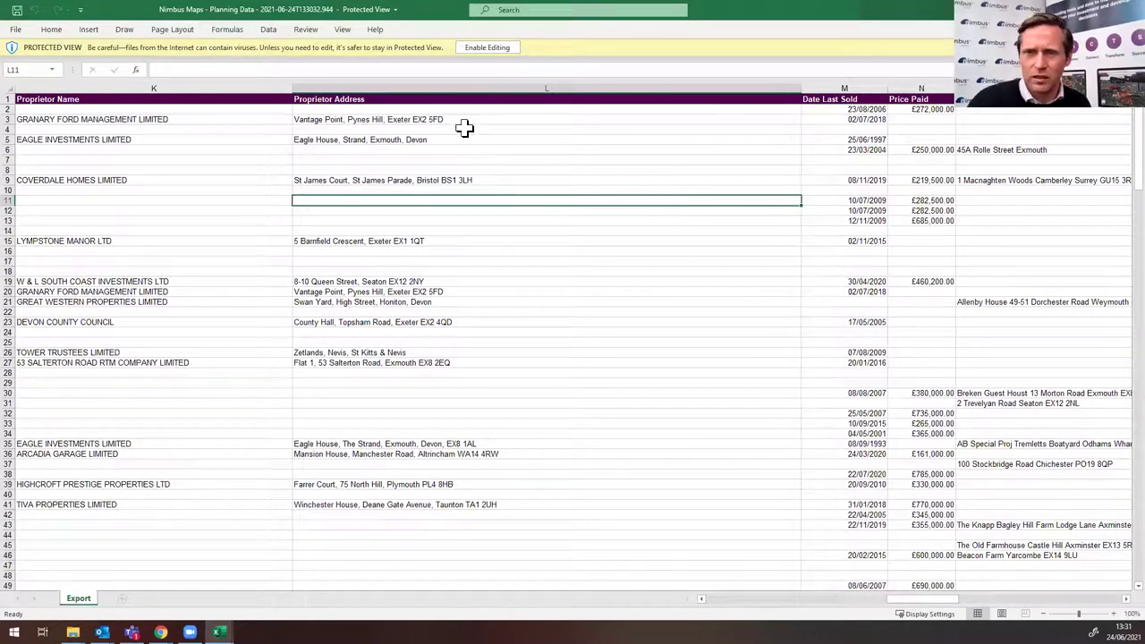
key(Left)
key(Left)
key(Left)
key(Left)
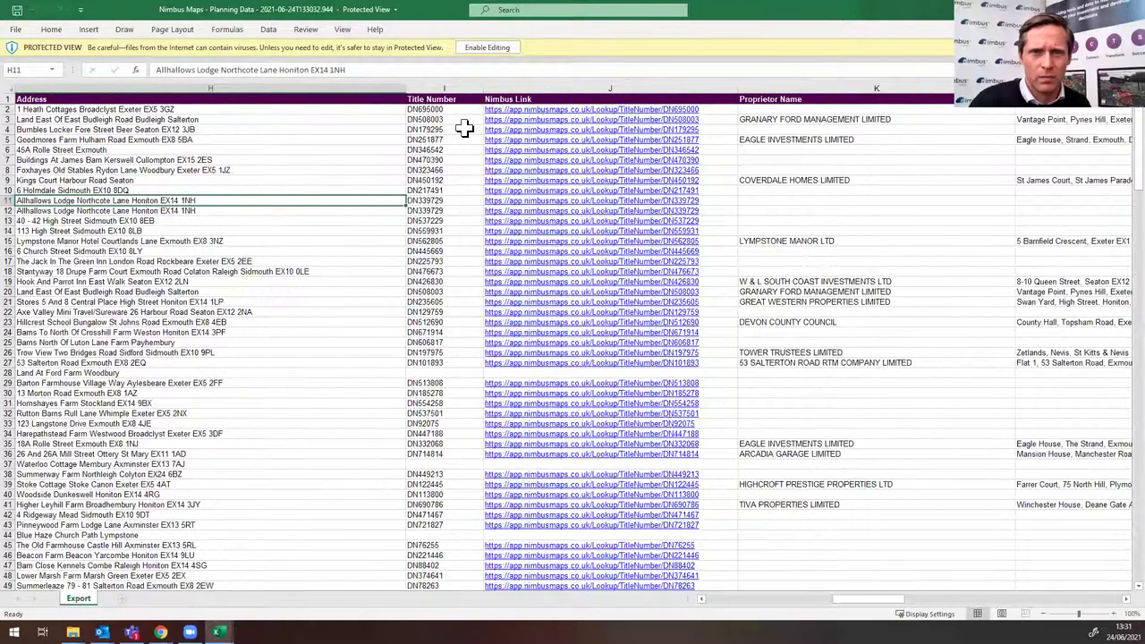
key(Left)
key(Left)
Step: Switch between the two Planning Data workbooks before heading back to Nimbus Maps
key(alt+Tab)
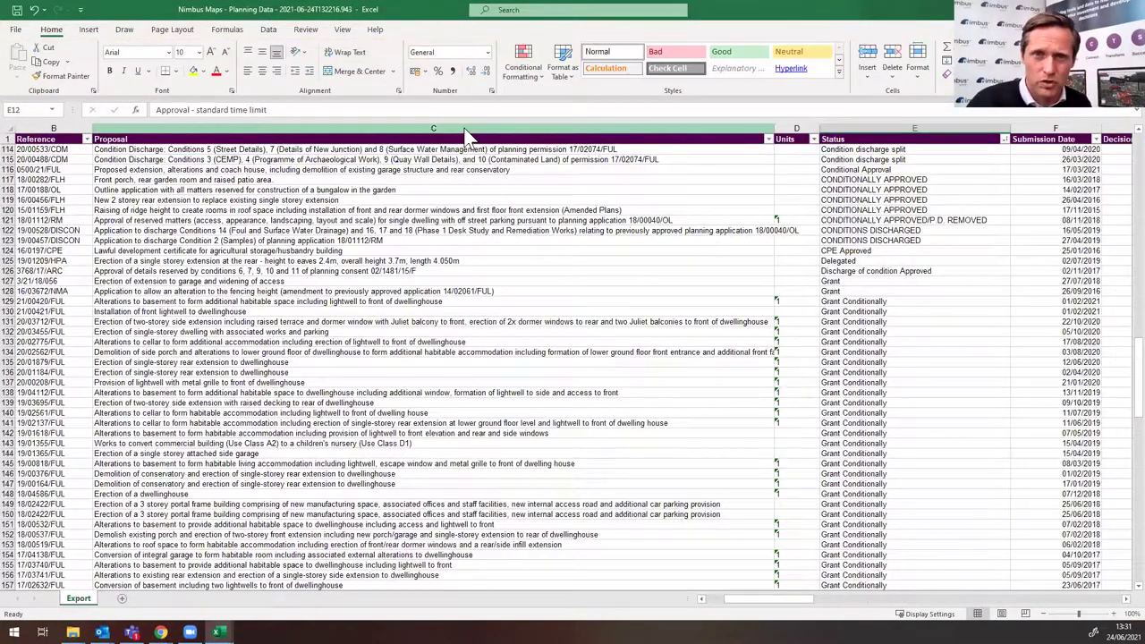
key(alt+Tab)
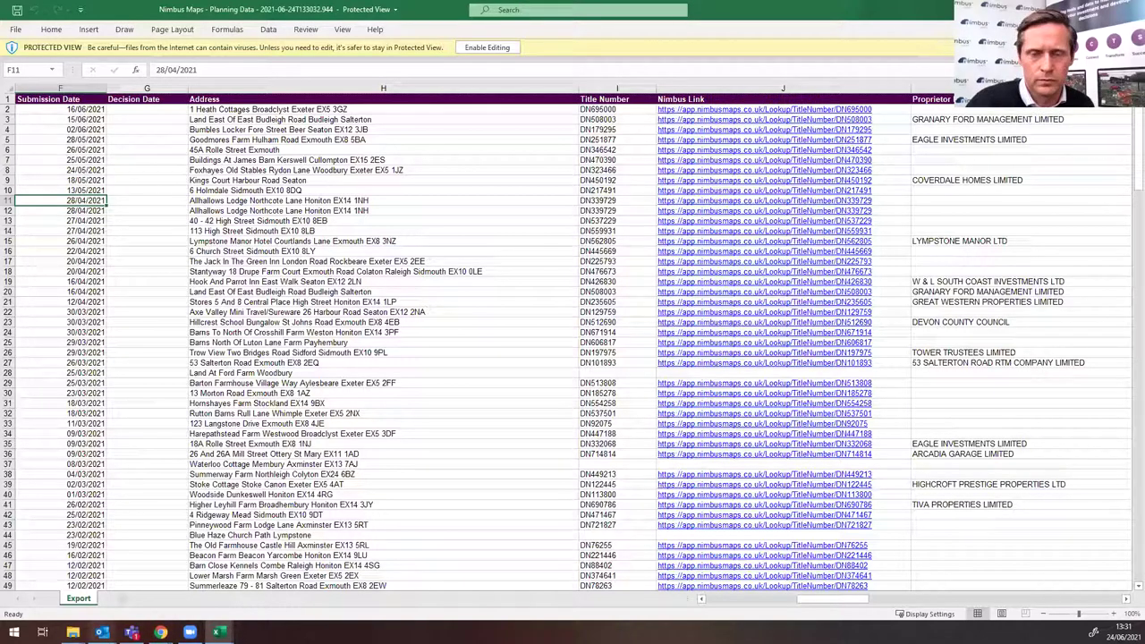
mouse_move(102, 632)
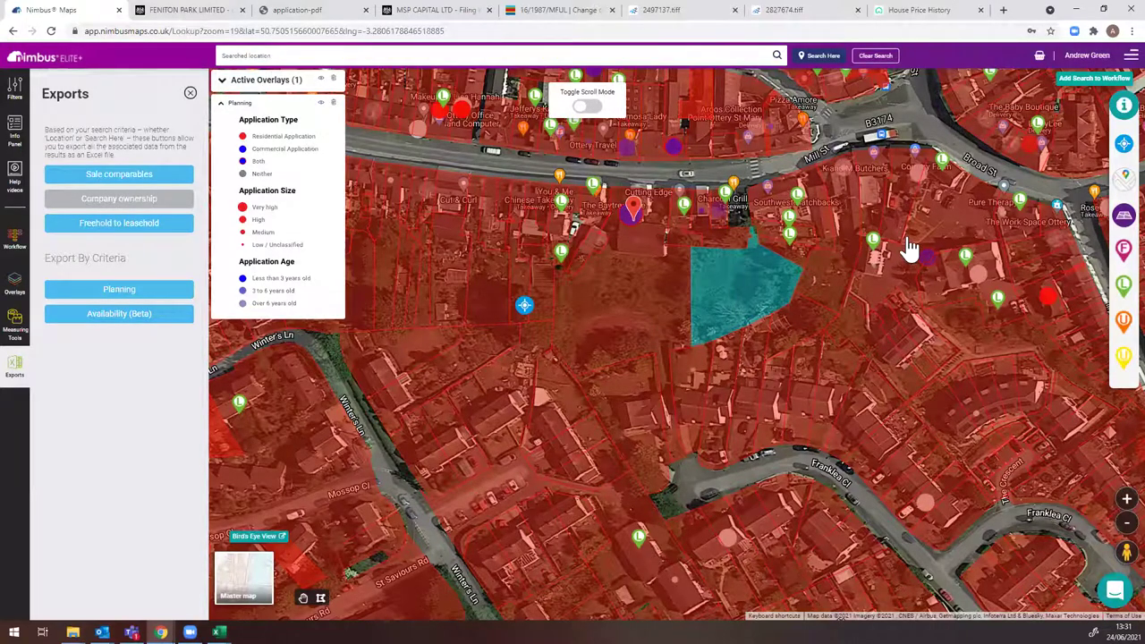
Step: Start a Planning export by criteria for the searched area
click(118, 290)
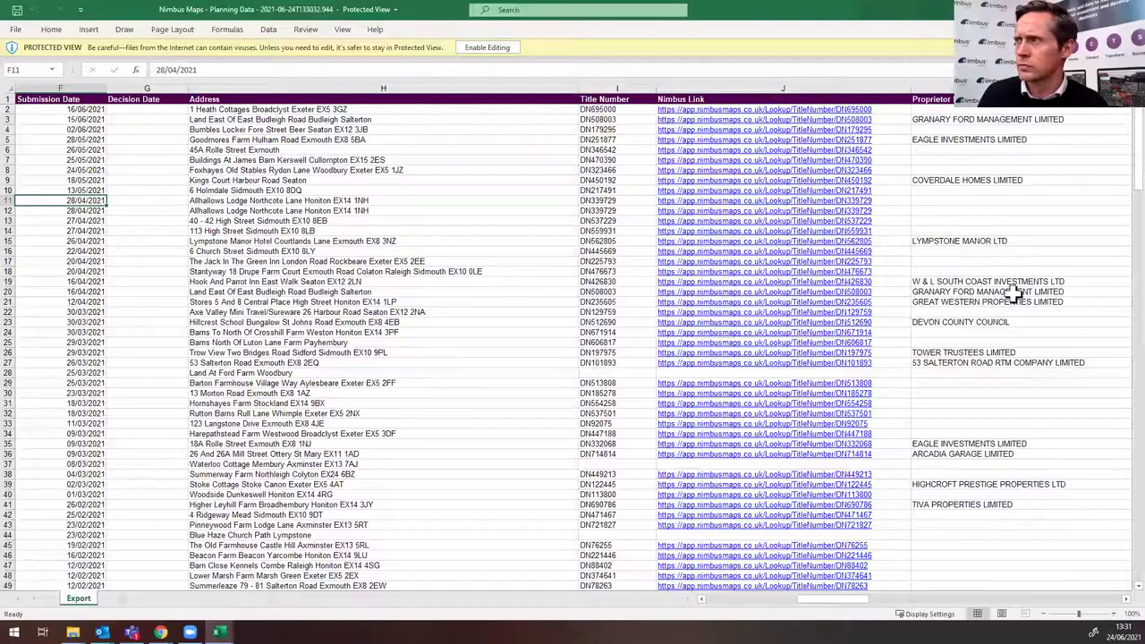
Step: Return to the planning export, scroll back to column A and enable editing from Protected View
click(978, 260)
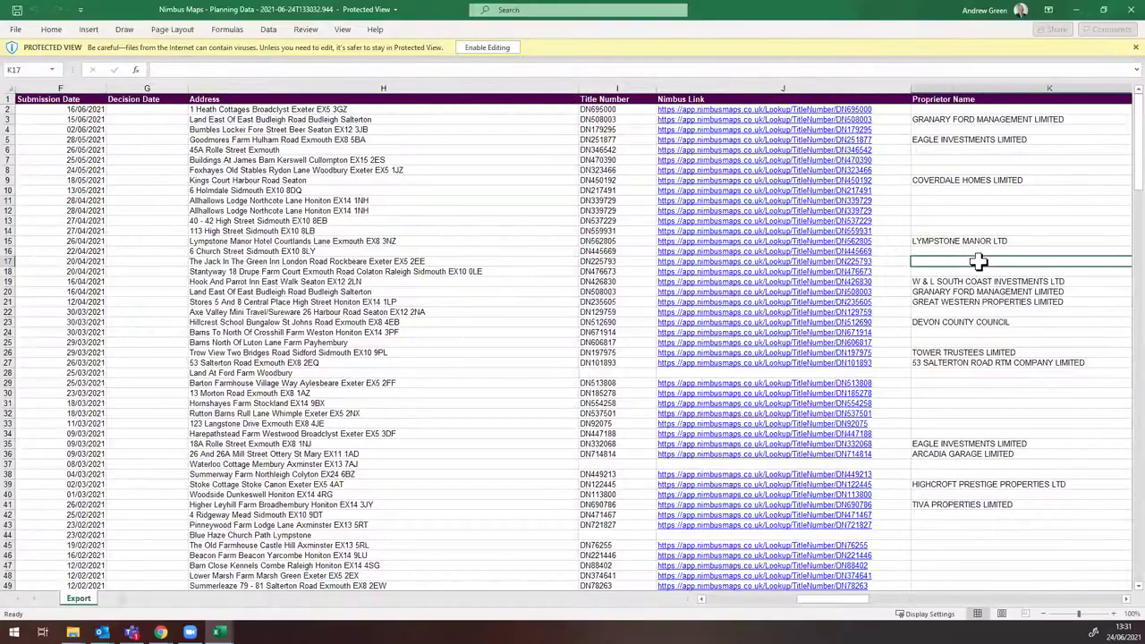
scroll(978, 261, right, 5)
key(Right)
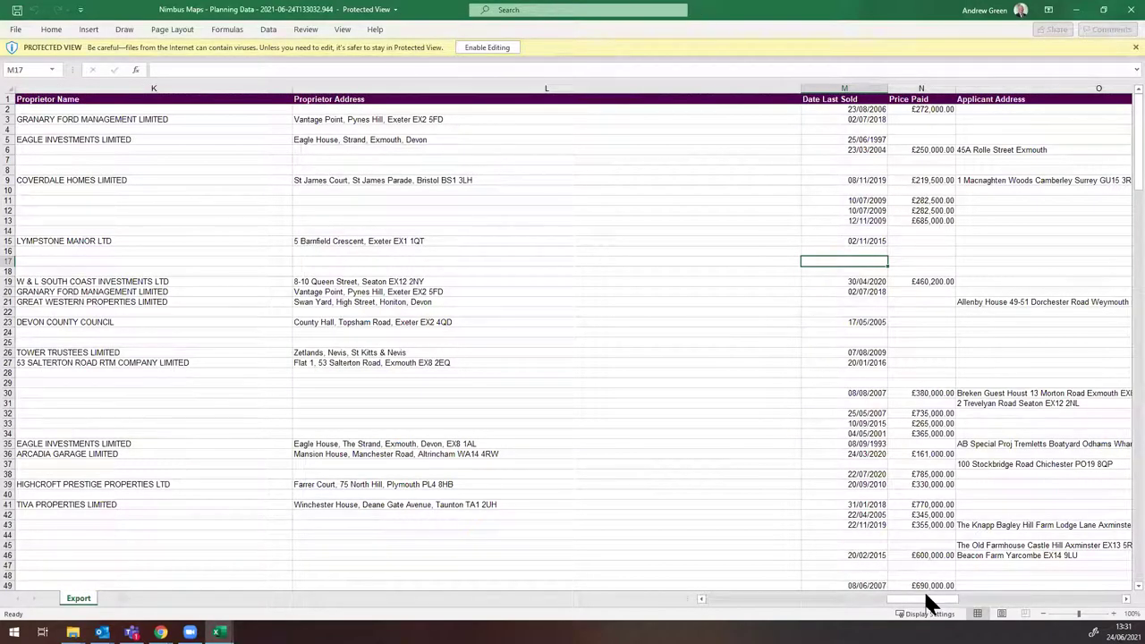
drag(921, 599, 757, 595)
drag(53, 31, 468, 51)
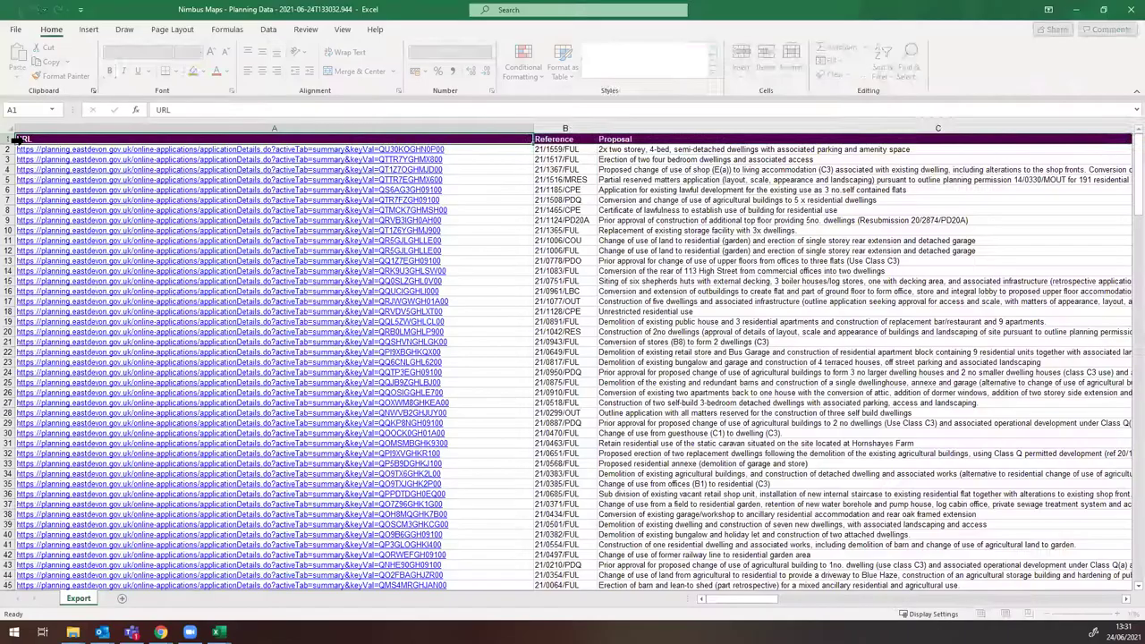
Step: Add filter dropdowns to every column heading of the planning export
click(1020, 70)
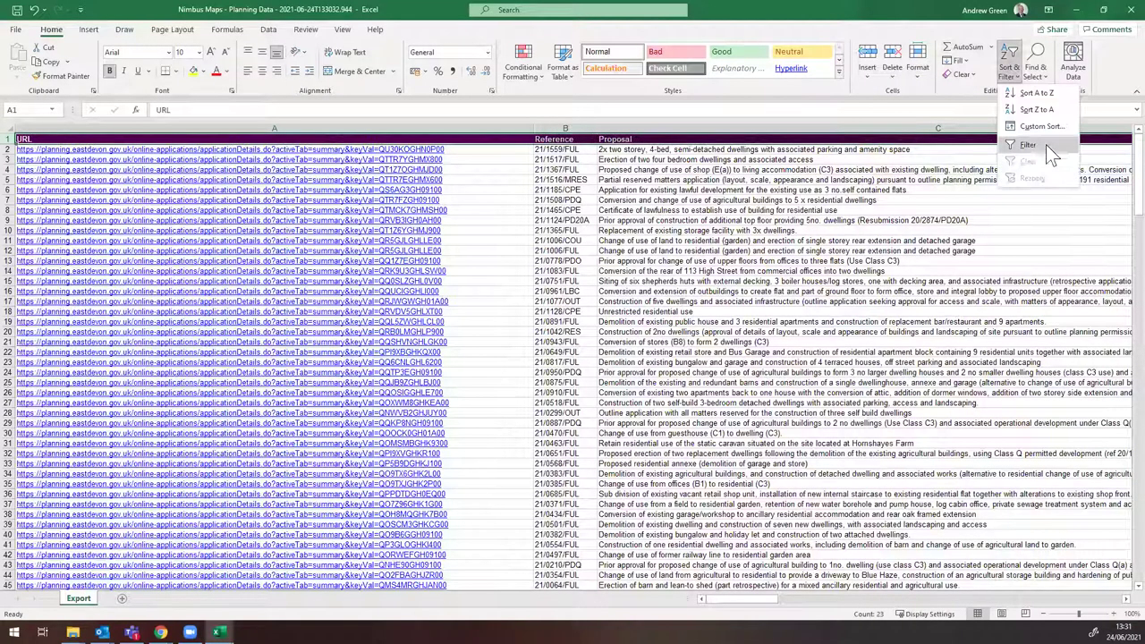
click(1045, 144)
click(753, 217)
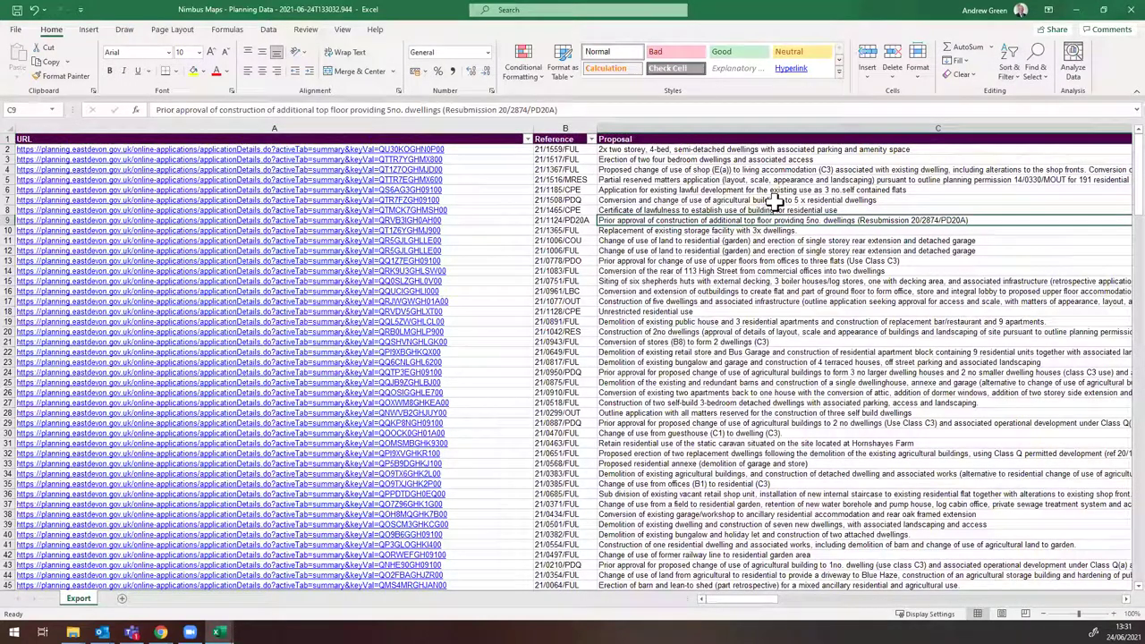
Step: Hide the Status through Nimbus Link columns
key(Right)
key(Right)
drag(955, 126, 987, 121)
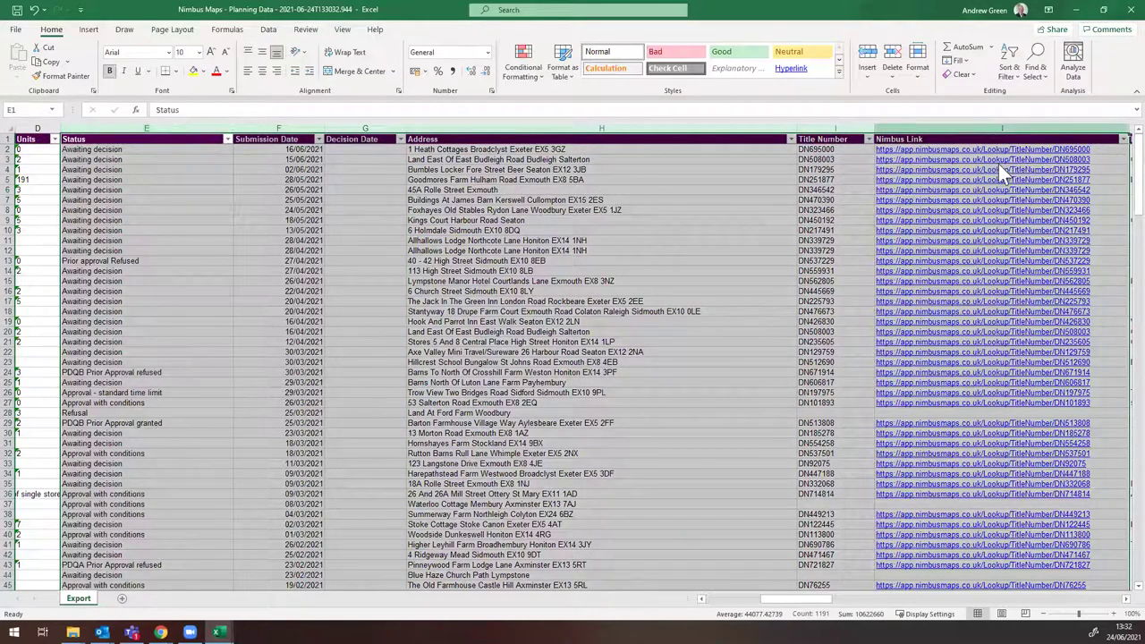
right_click(989, 125)
click(1042, 310)
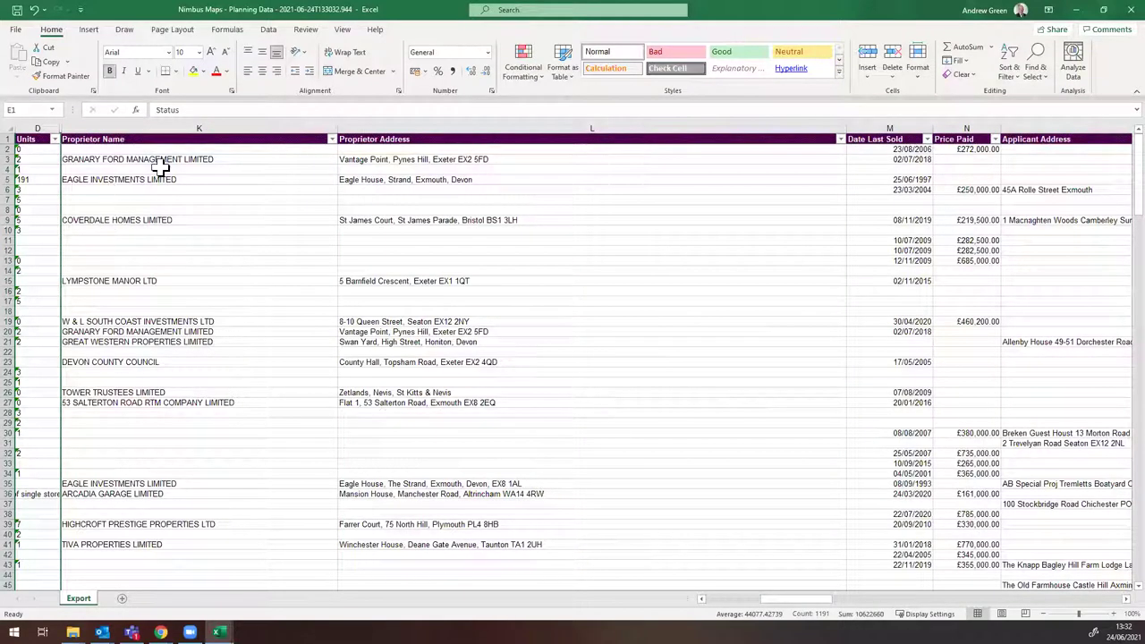
Step: Sort by Date Last Sold, newest first, and select the PCR Homes record on row 8
click(926, 139)
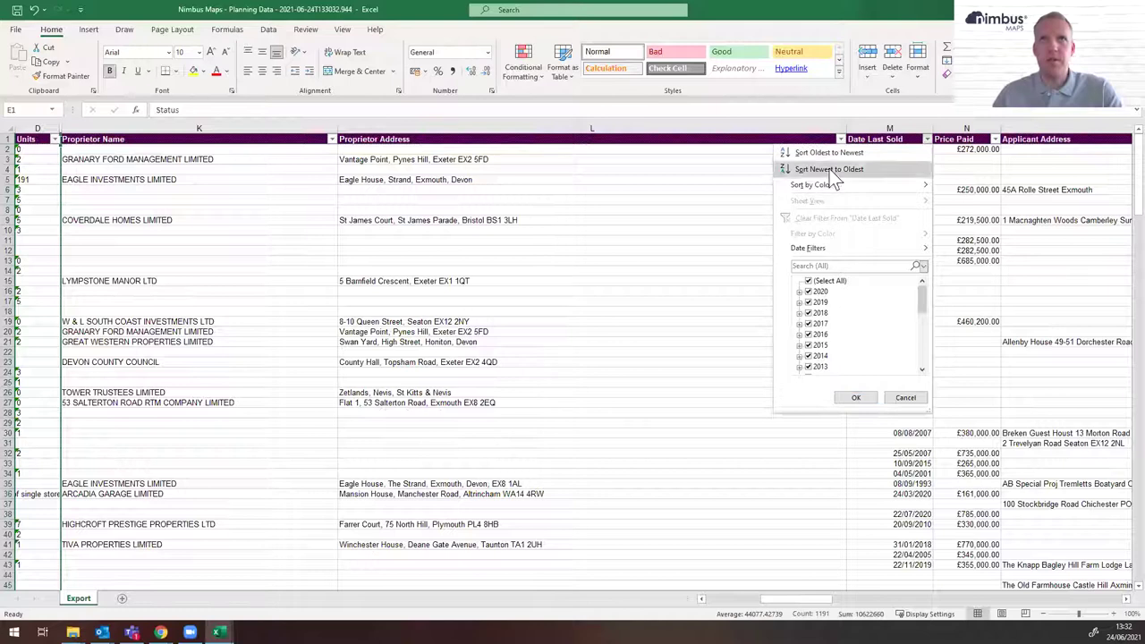
key(Escape)
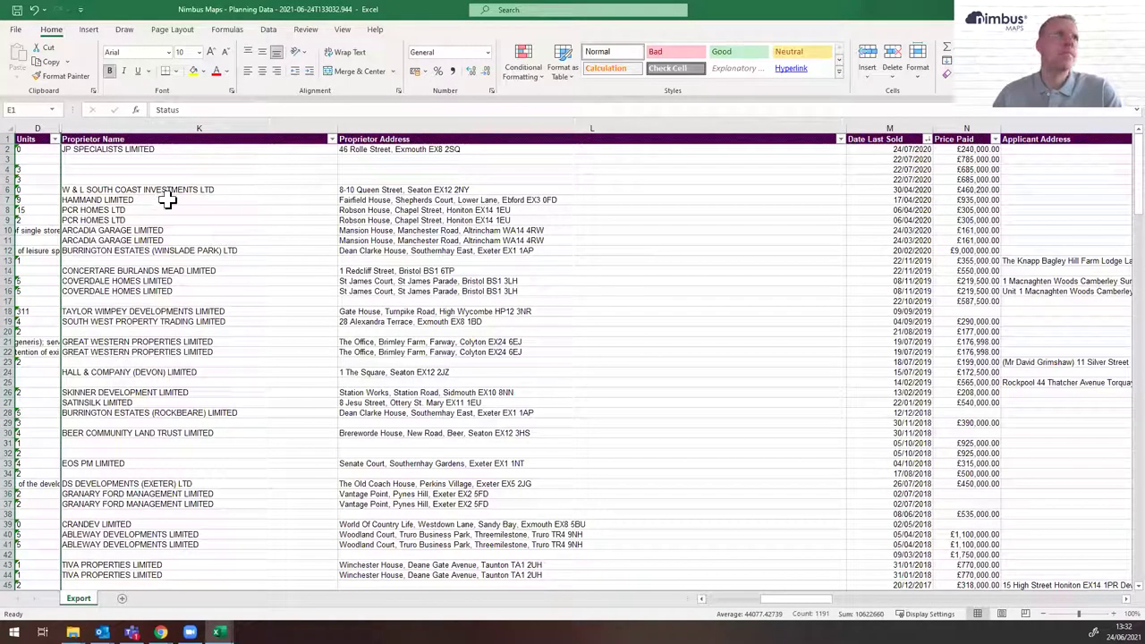
drag(26, 209, 951, 209)
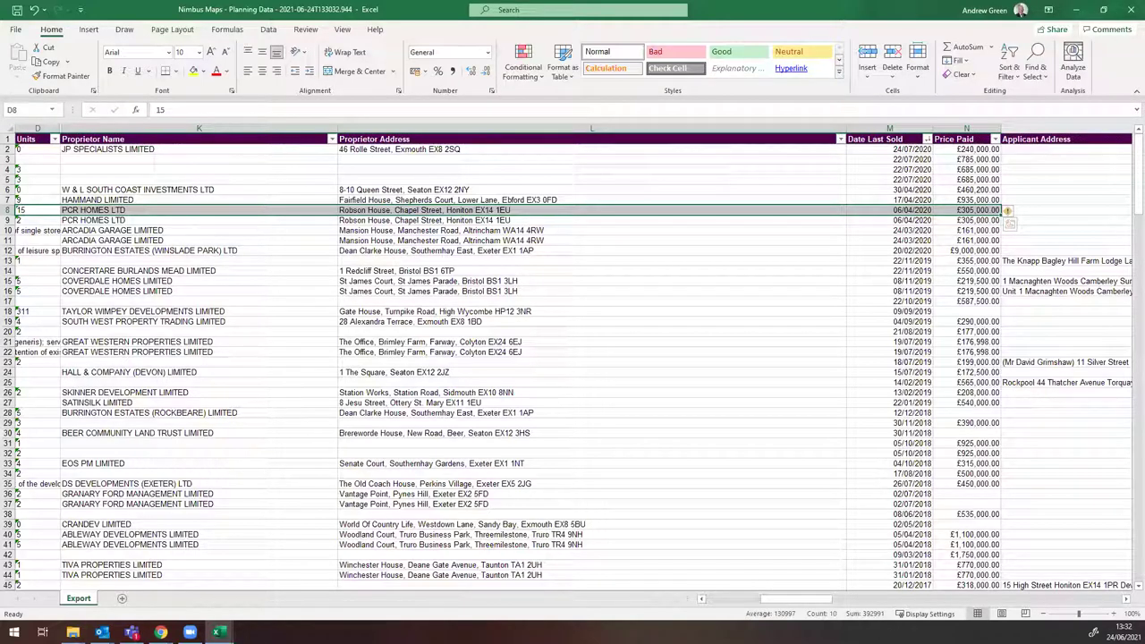
Step: Browse row 8's price paid, applicant, agent, Units and proposal details
key(Left)
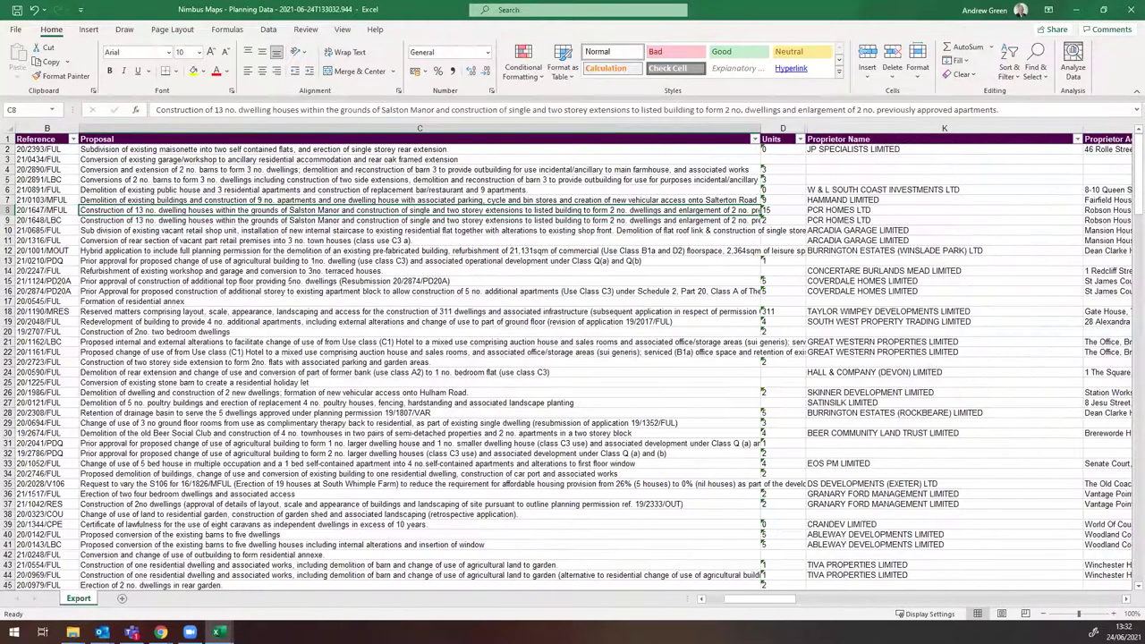
key(Right)
key(Right)
key(Right)
key(Right)
key(Right)
key(Right)
key(Right)
key(Right)
key(Right)
key(Right)
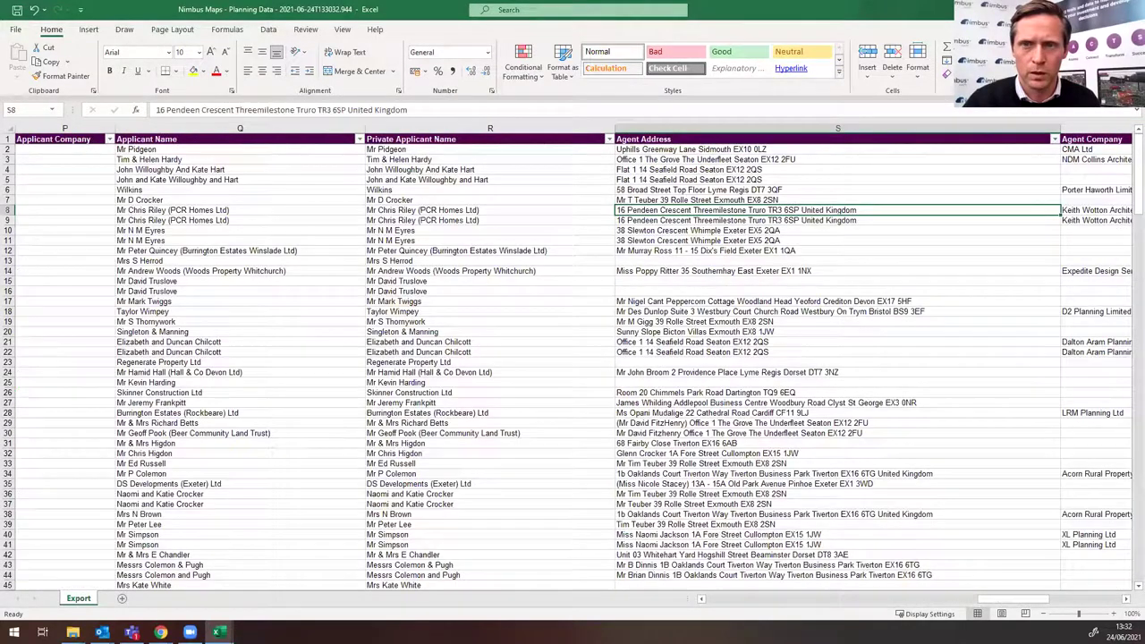
scroll(572, 358, right, 2)
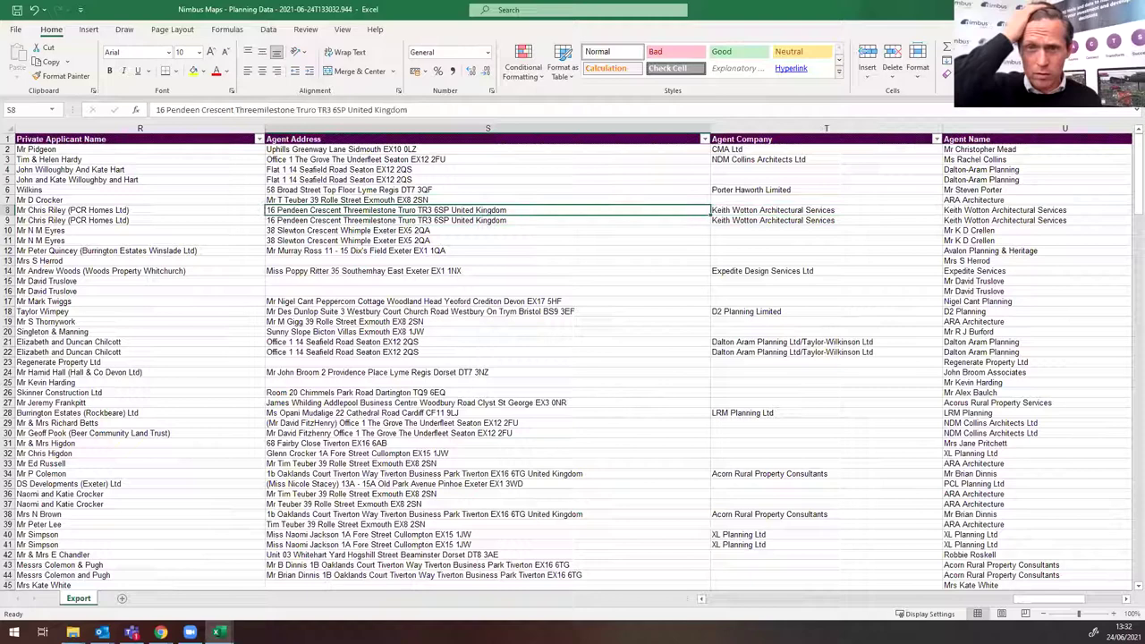
key(Right)
key(Right)
key(Right)
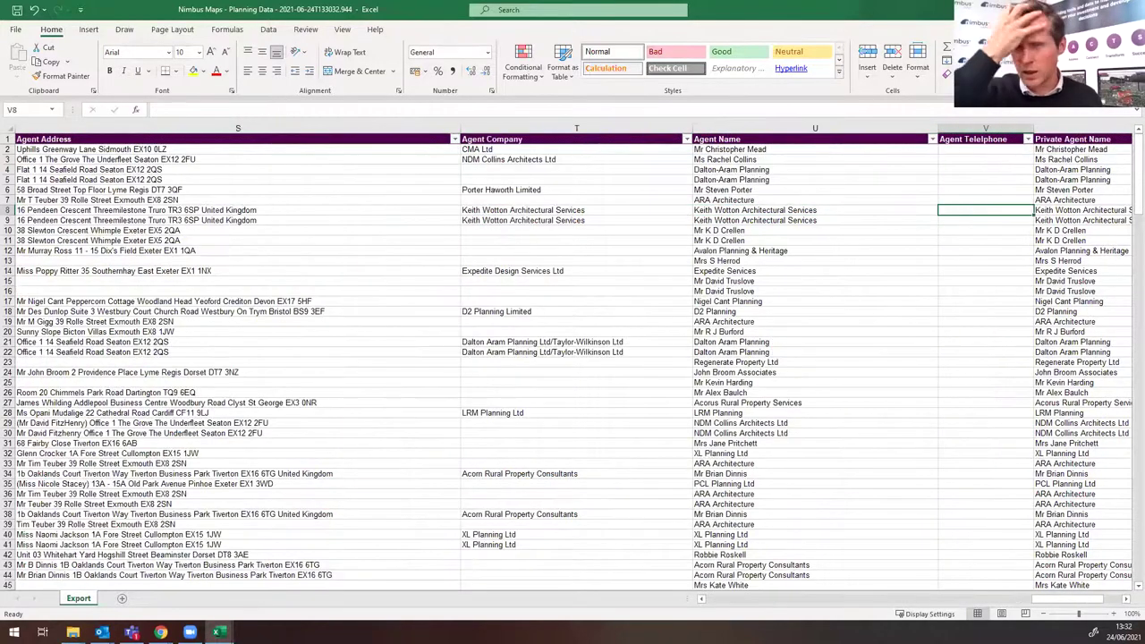
key(Left)
key(Left)
key(Left)
key(Left)
key(Left)
key(Left)
key(Left)
key(Left)
key(Left)
key(Left)
key(Left)
key(Left)
key(Left)
key(Left)
key(Left)
key(Left)
key(Left)
key(Left)
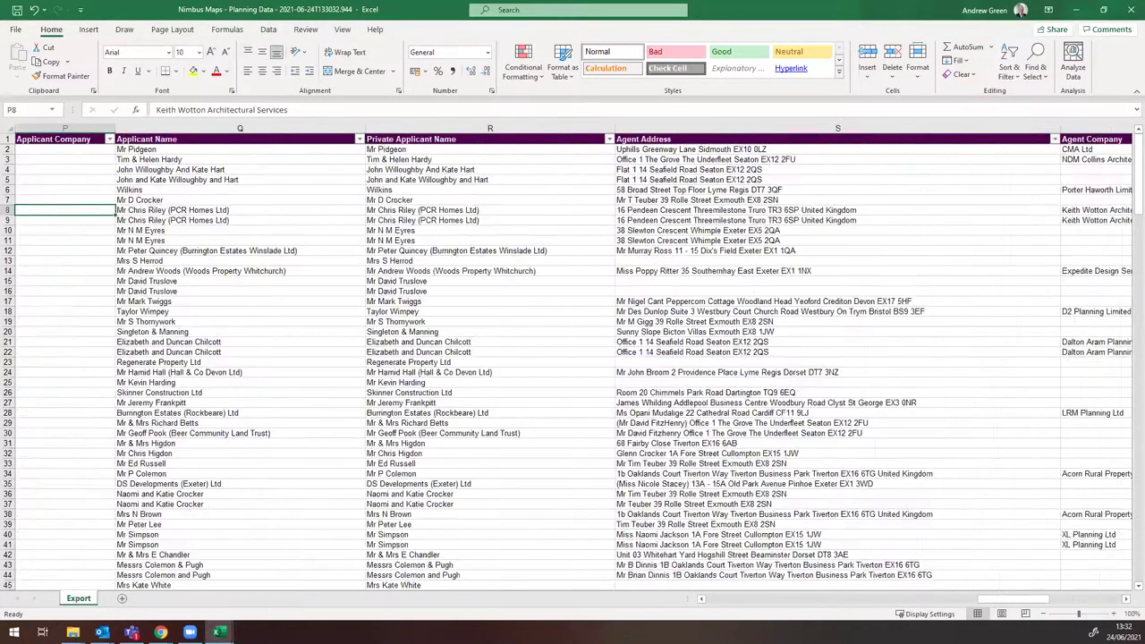
key(Left)
key(Left)
key(Left)
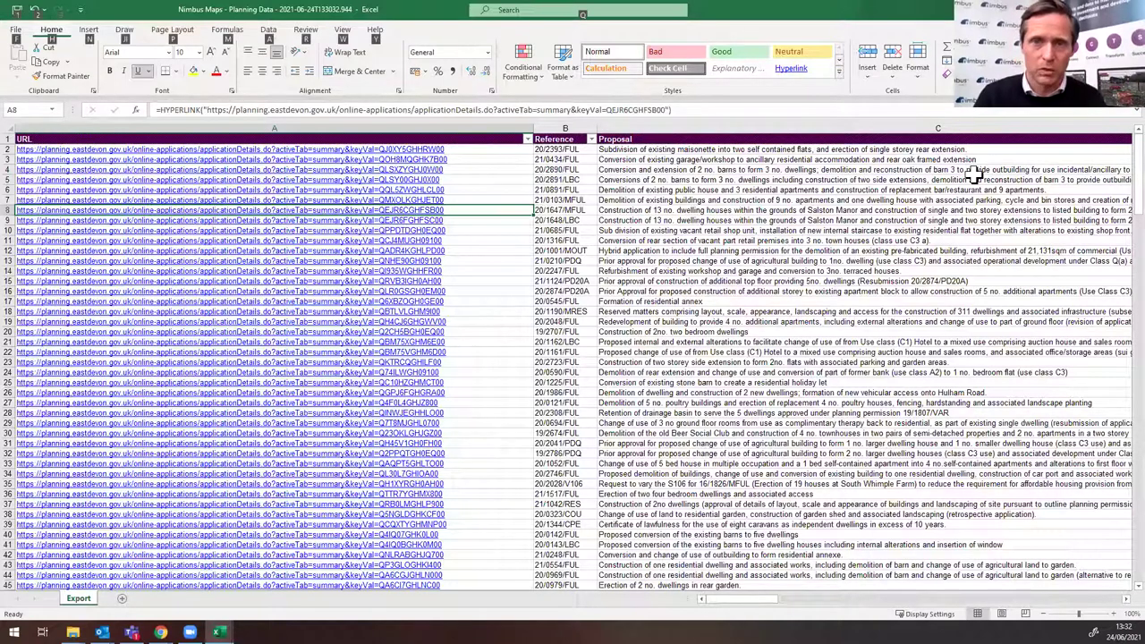
key(Right)
key(Right)
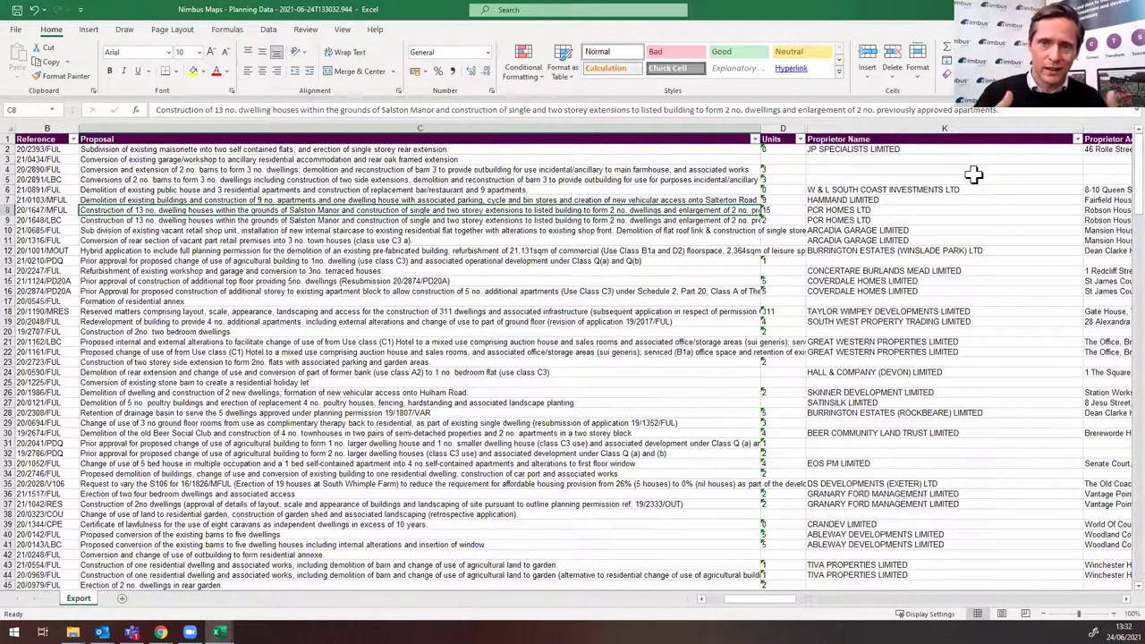
Step: Select the Units column through K and unhide the columns after Units
click(783, 128)
shift+click(842, 122)
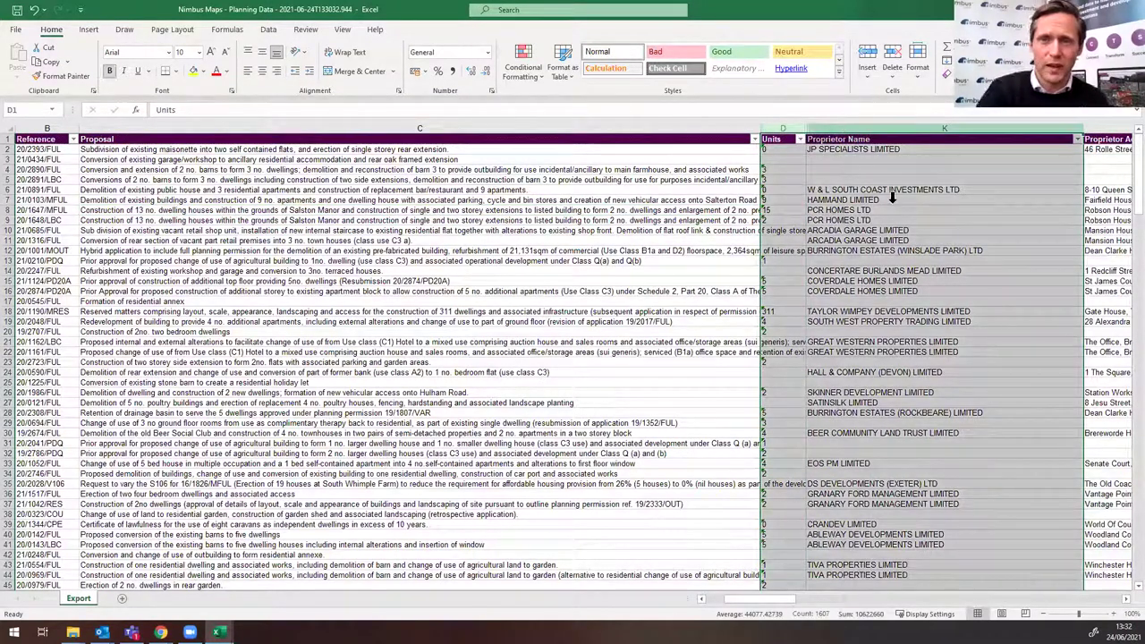
right_click(844, 124)
click(896, 325)
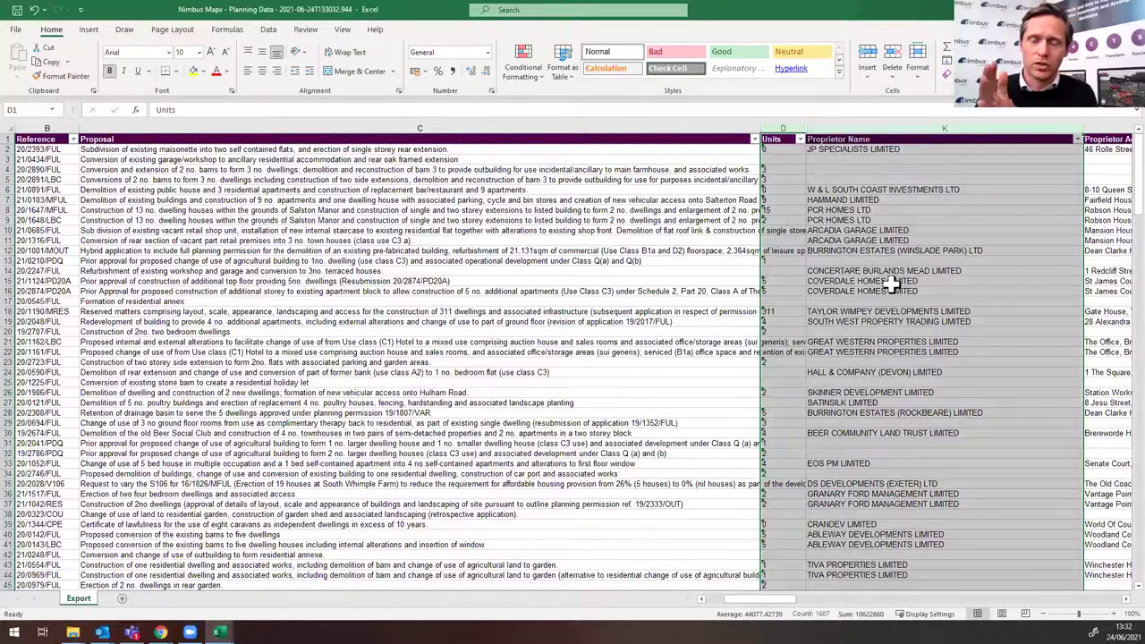
click(866, 270)
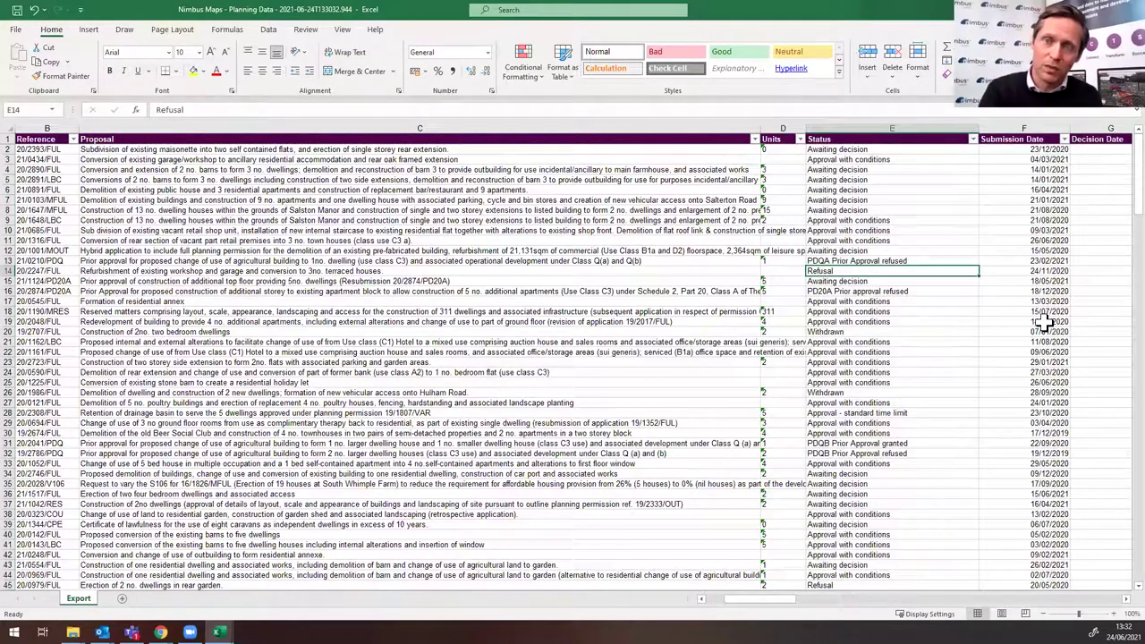
Step: Hide columns E to J with Ctrl+0
key(Right)
key(Right)
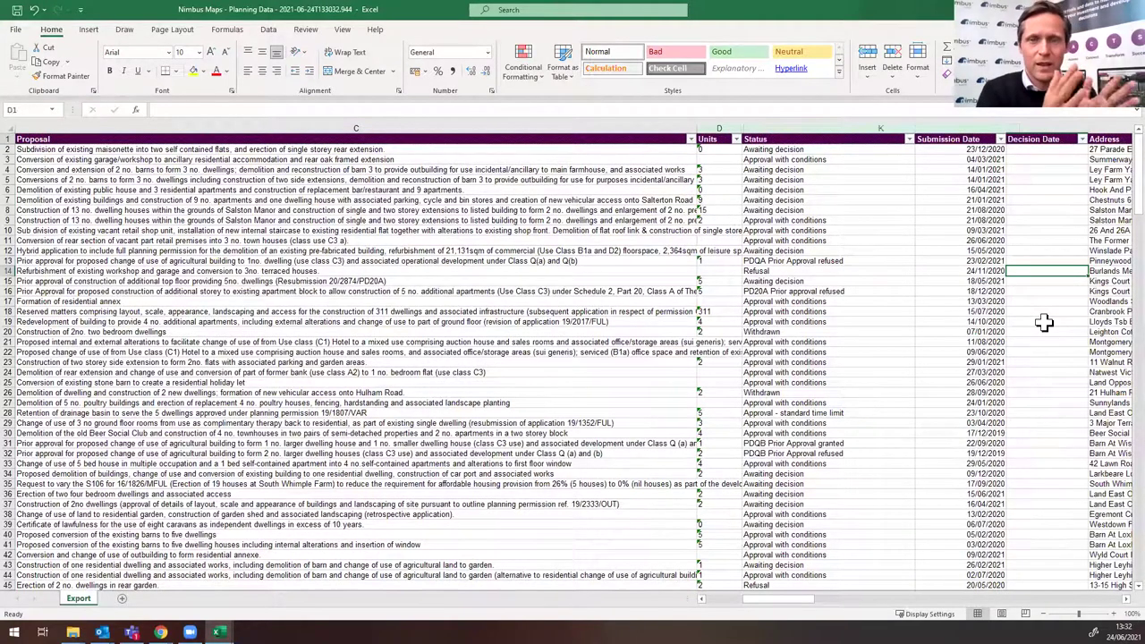
key(ctrl+0)
key(ctrl+Up)
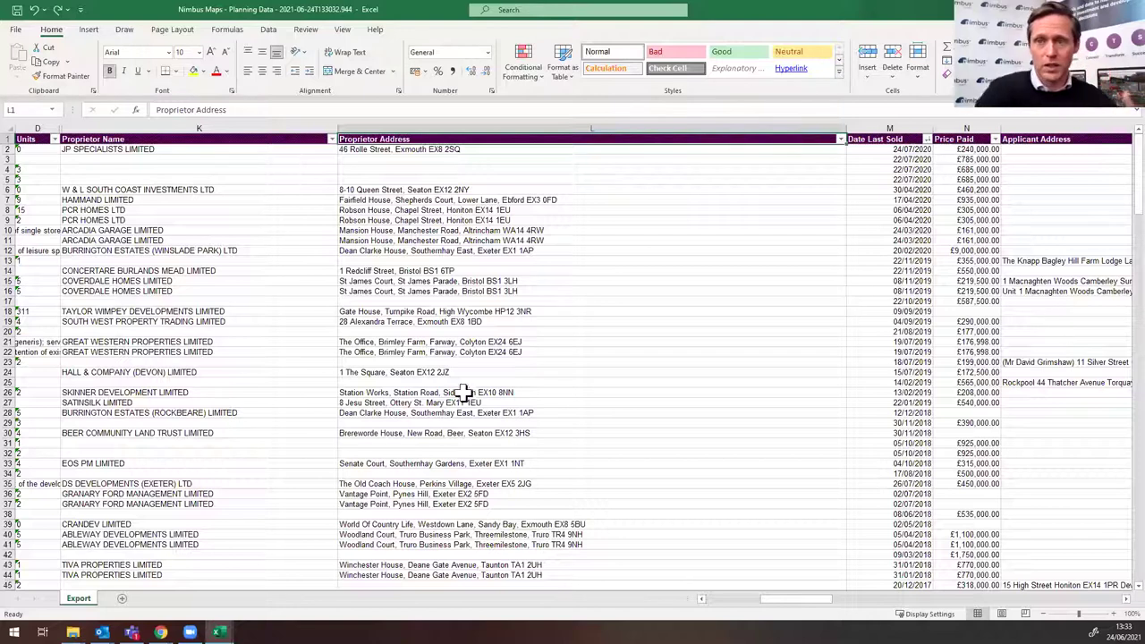
Step: Select columns D through K and unhide Status through Nimbus Link
drag(40, 159, 43, 421)
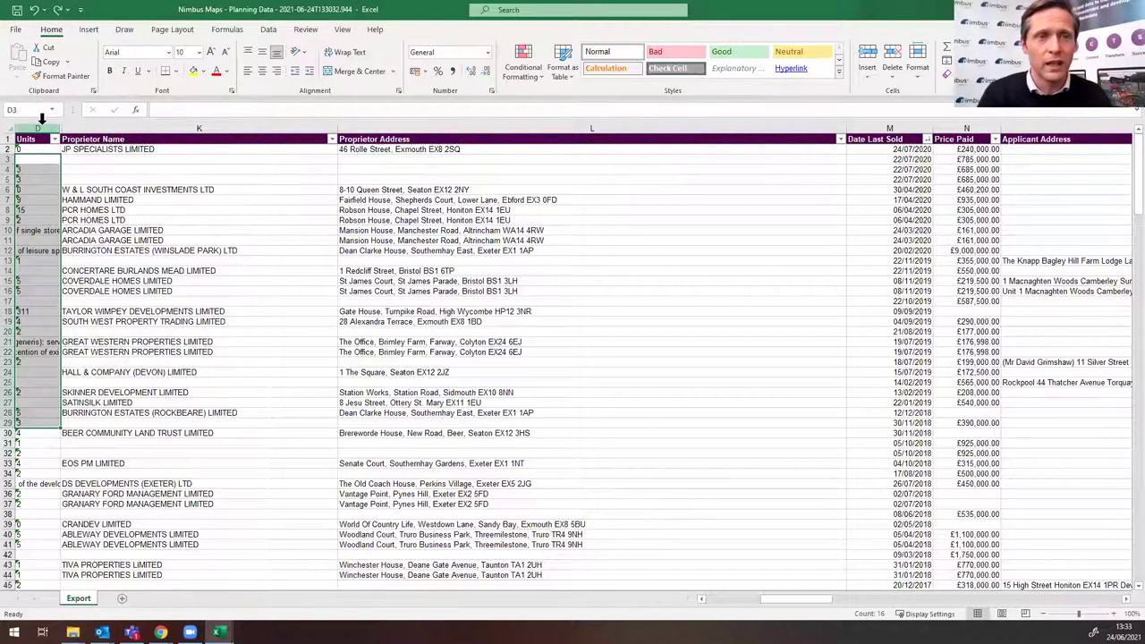
drag(40, 119, 81, 121)
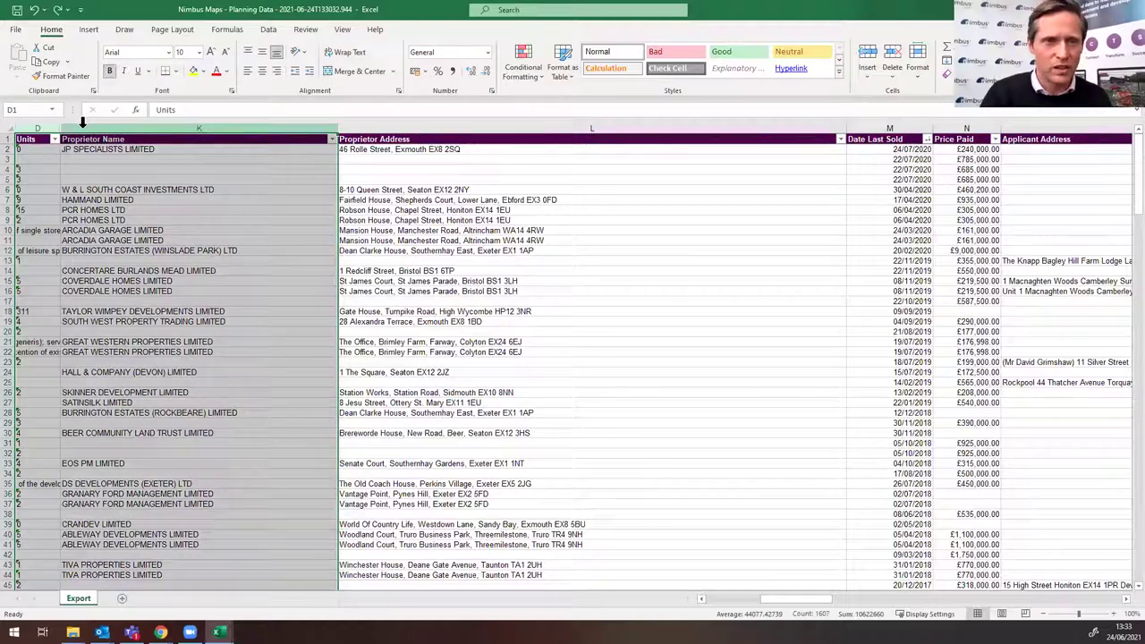
right_click(82, 127)
click(143, 329)
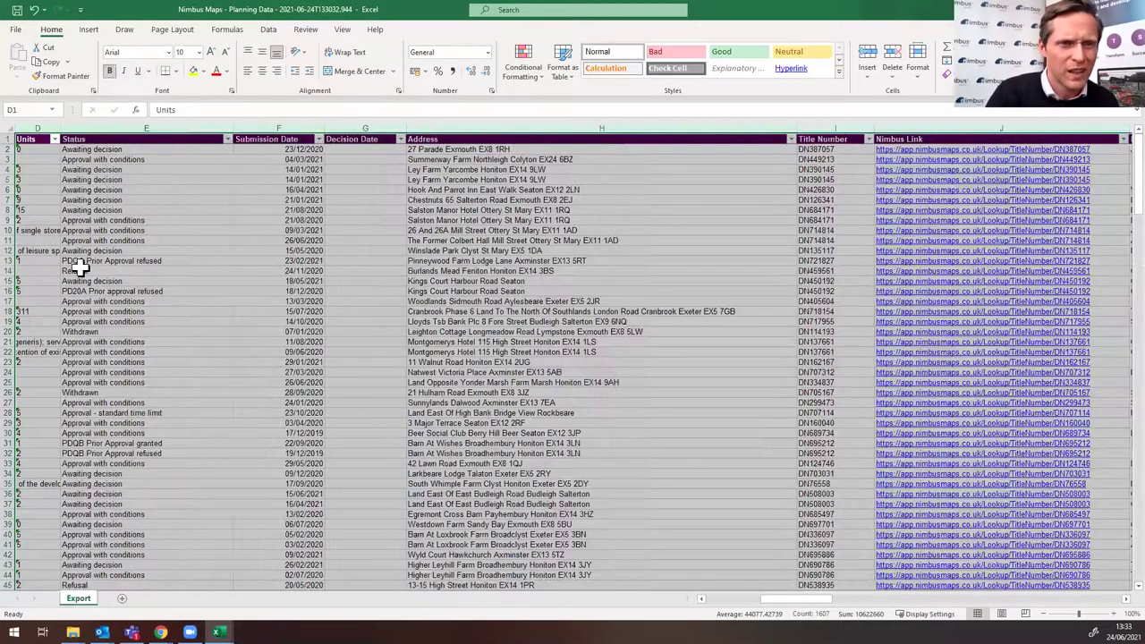
click(56, 270)
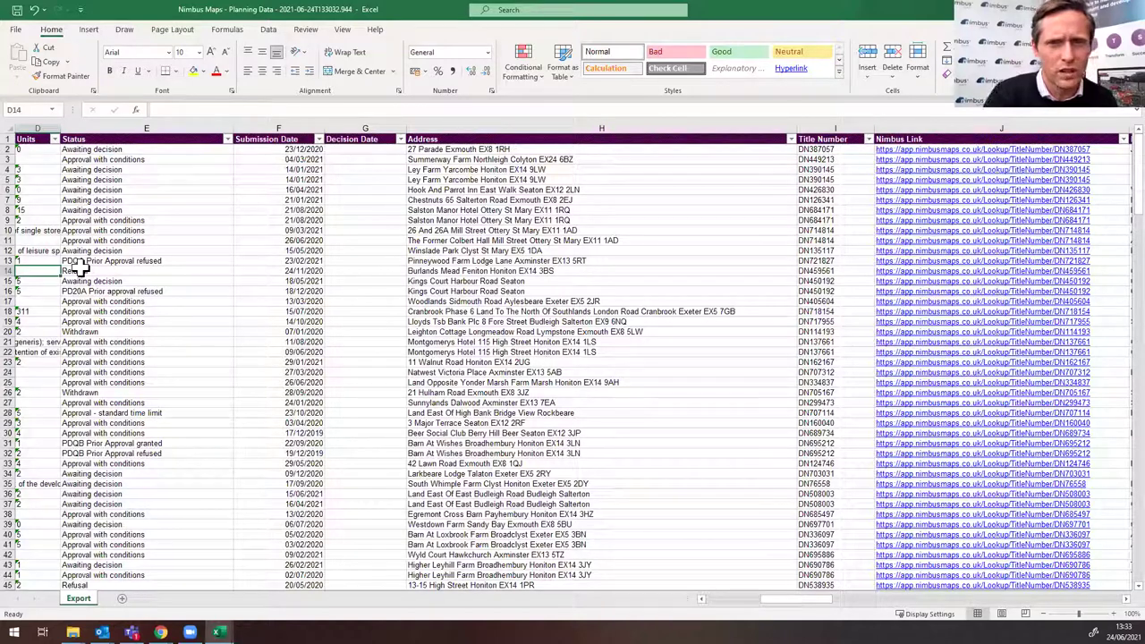
drag(40, 250, 470, 222)
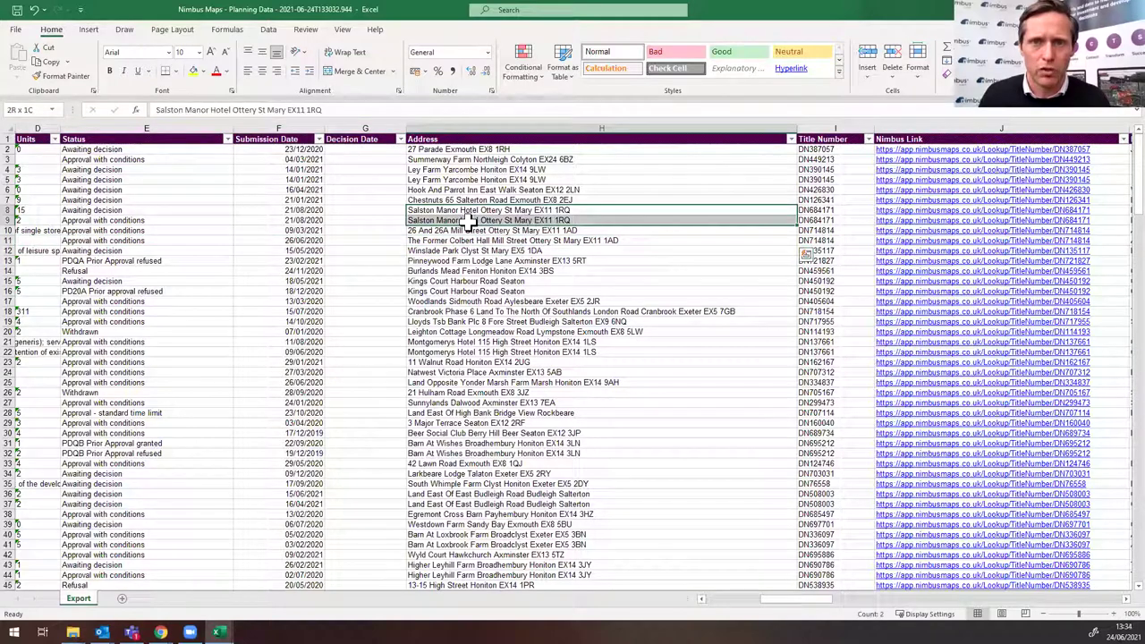
click(483, 240)
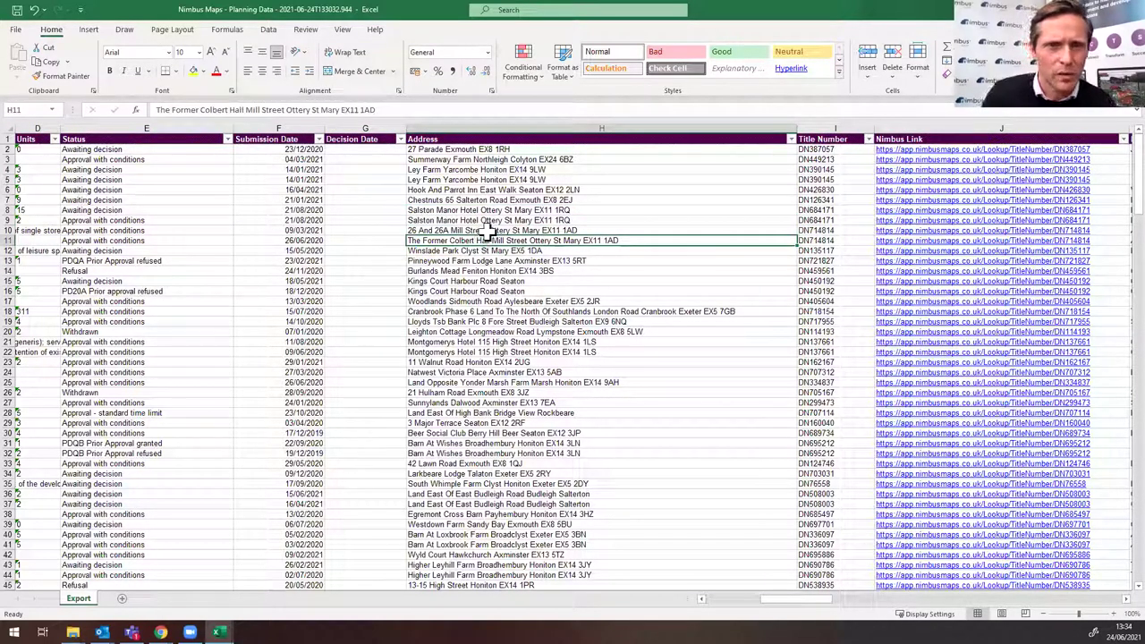
key(Left)
key(Left)
key(Left)
key(Left)
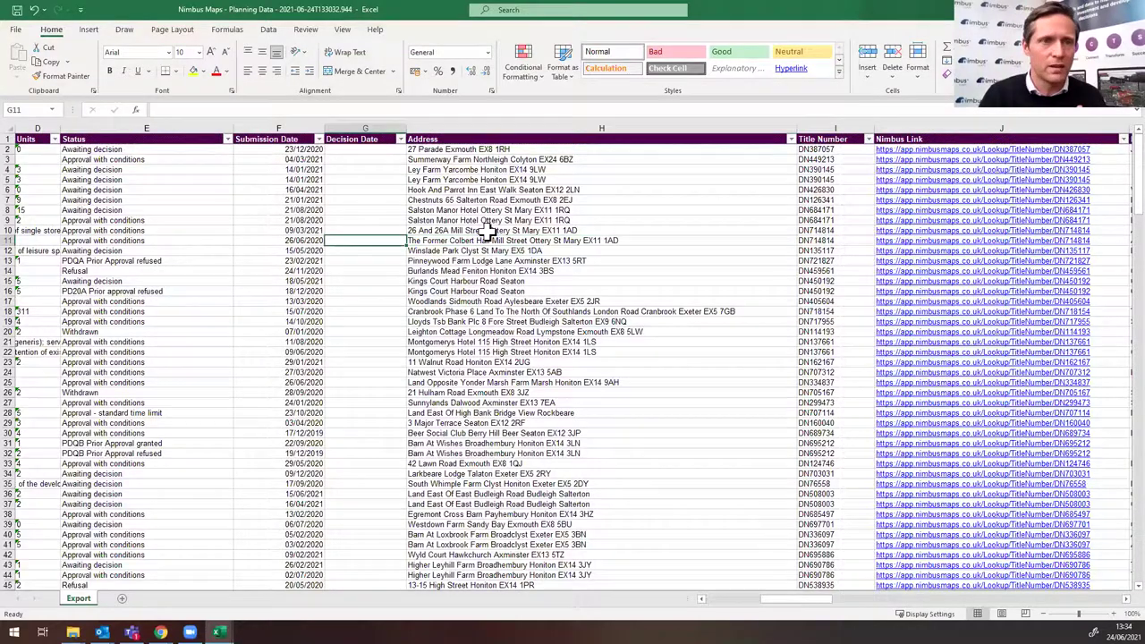
key(Left)
key(Right)
key(Right)
key(Right)
key(Right)
key(Right)
key(Right)
key(Right)
key(Right)
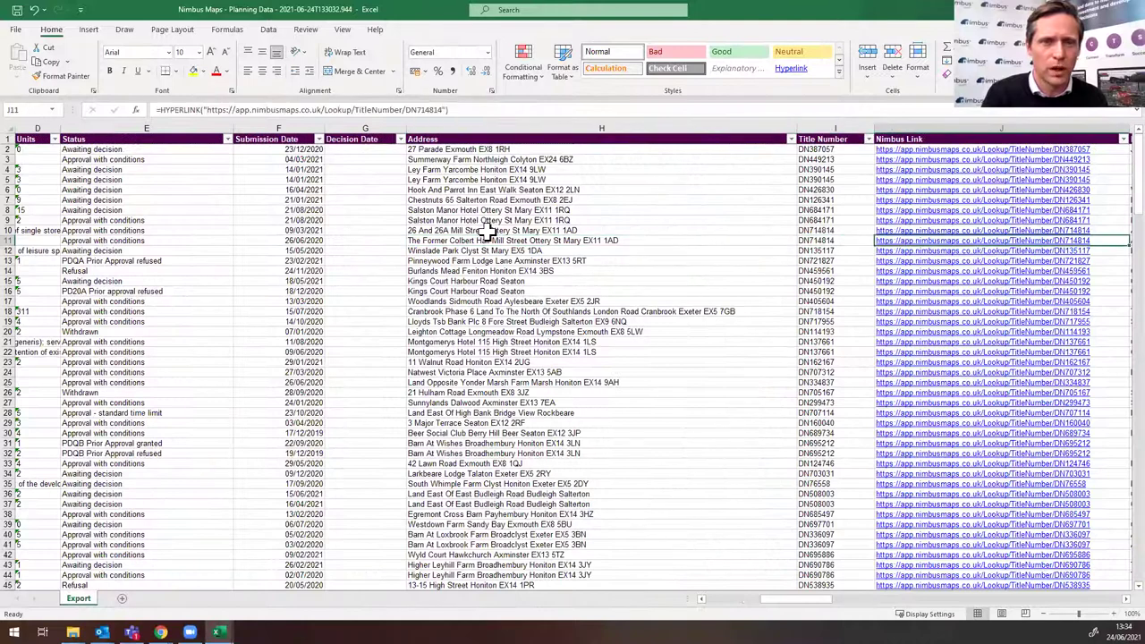
key(Right)
key(Right)
key(Right)
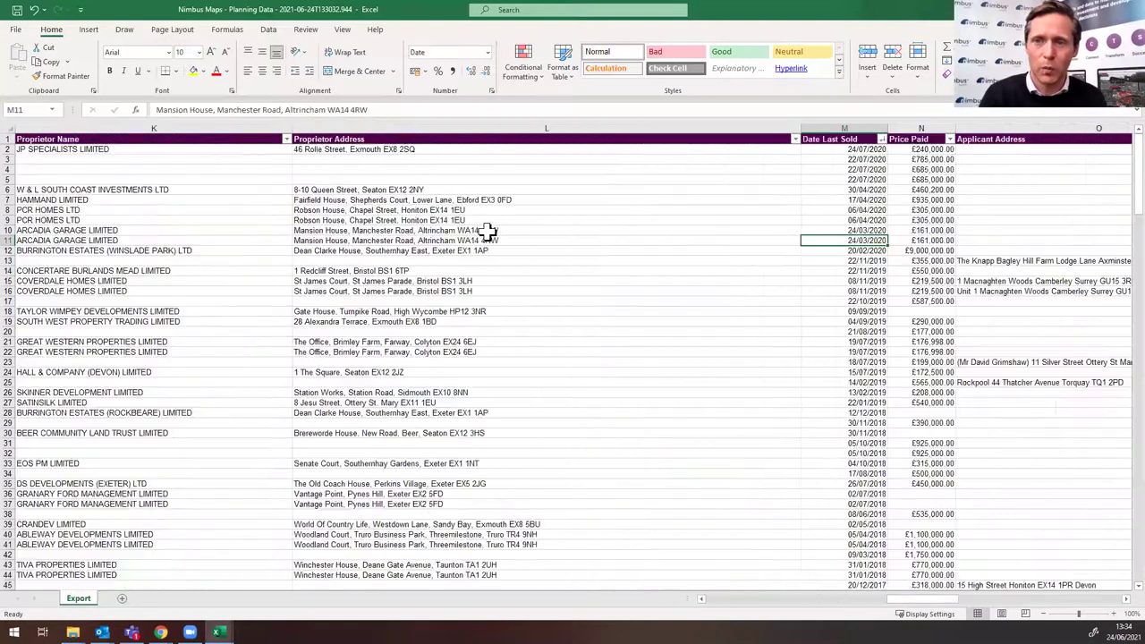
key(Left)
key(Left)
key(Left)
key(Left)
key(Left)
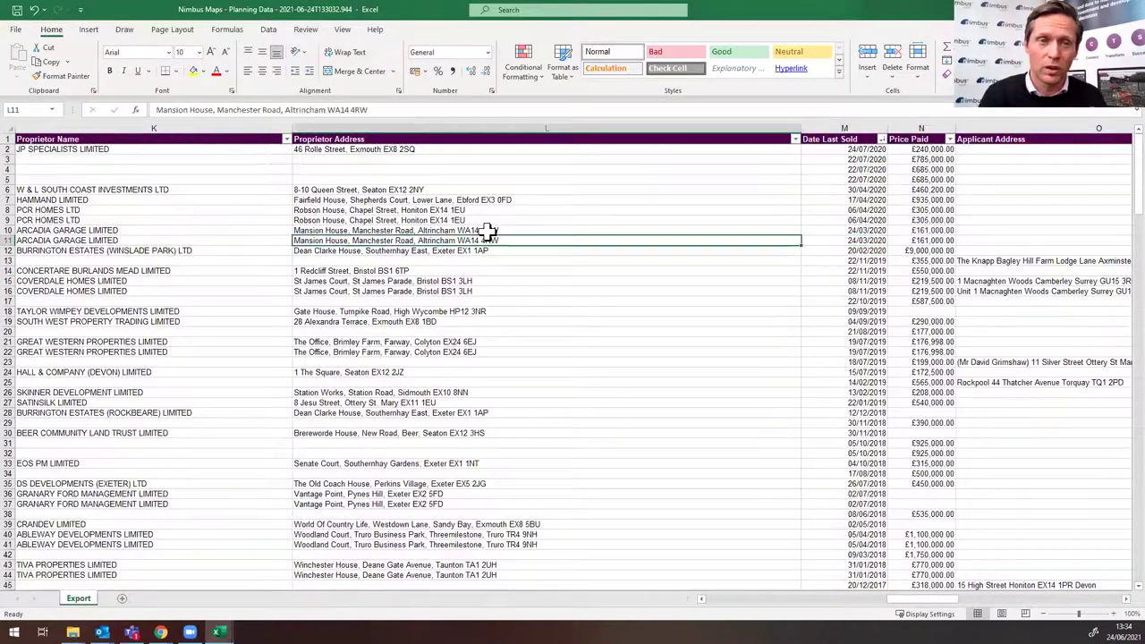
key(Left)
key(Left)
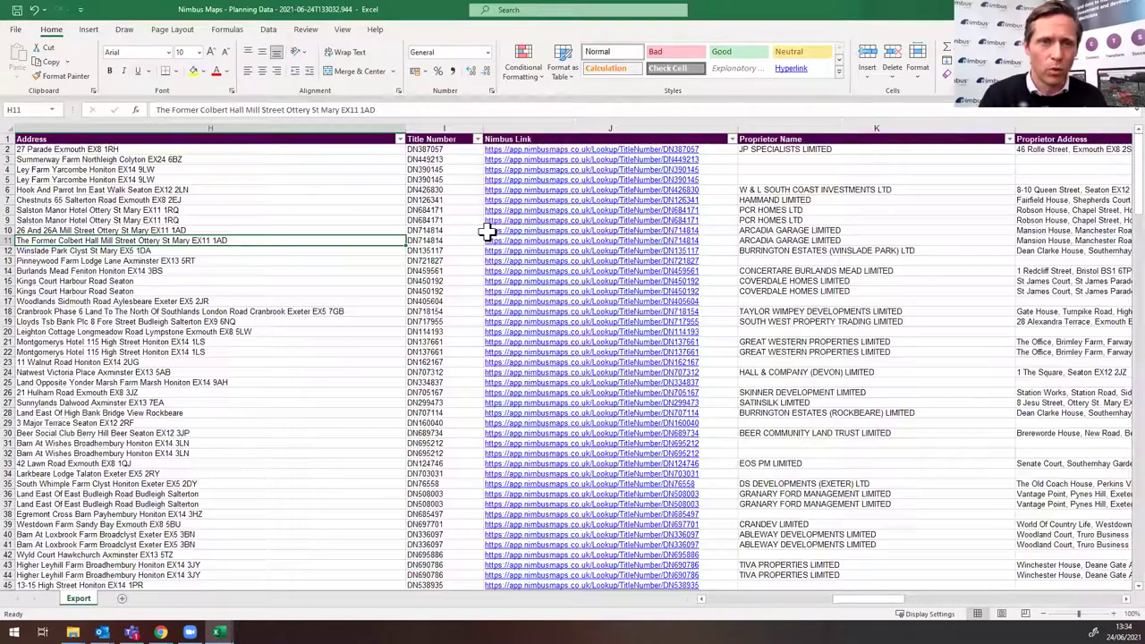
key(Up)
key(Up)
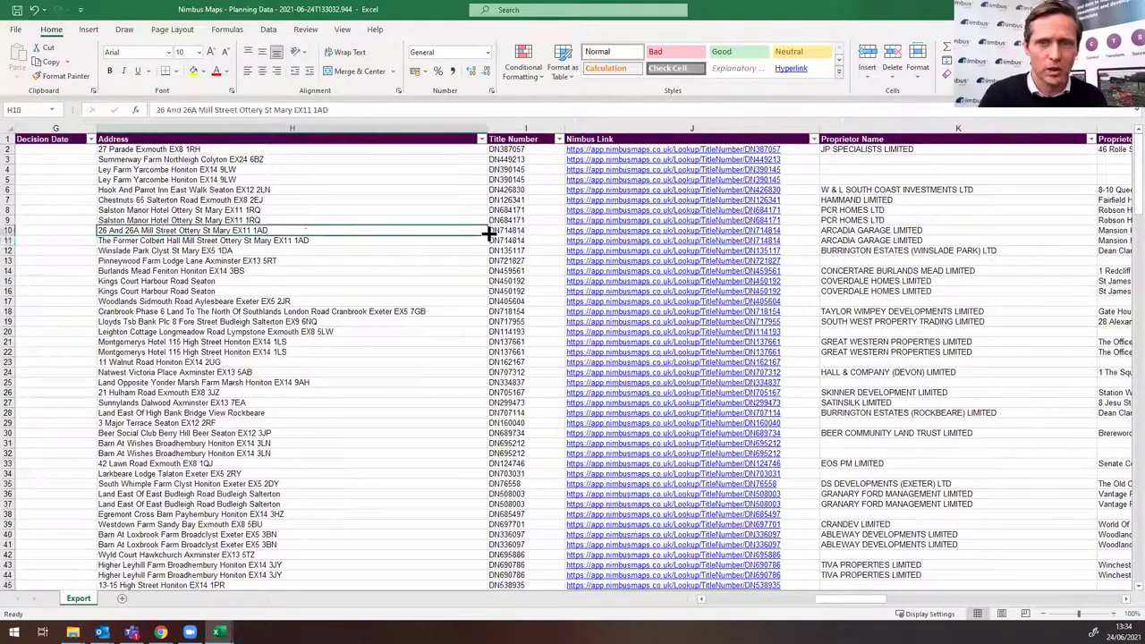
key(Left)
key(Left)
key(Left)
key(Left)
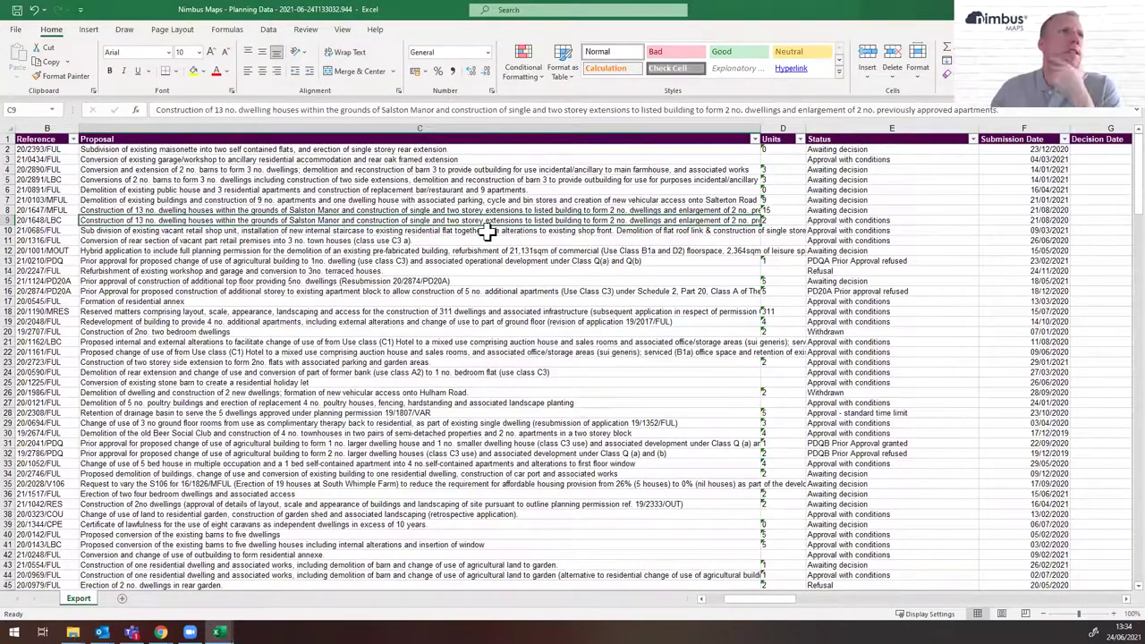
key(Up)
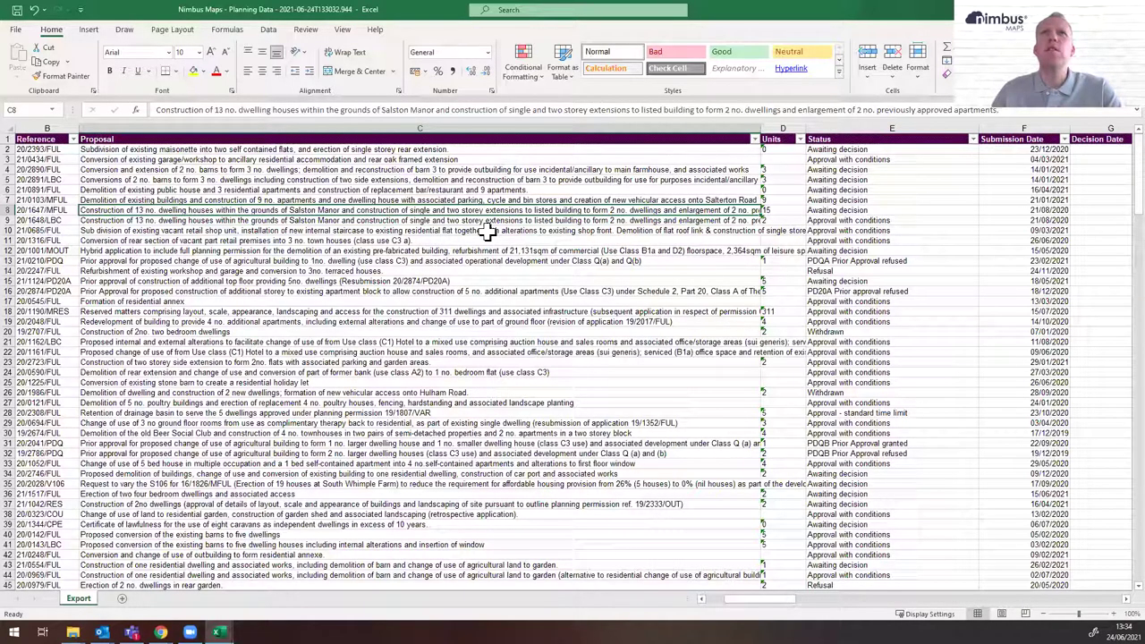
key(Right)
key(Right)
key(Right)
key(Right)
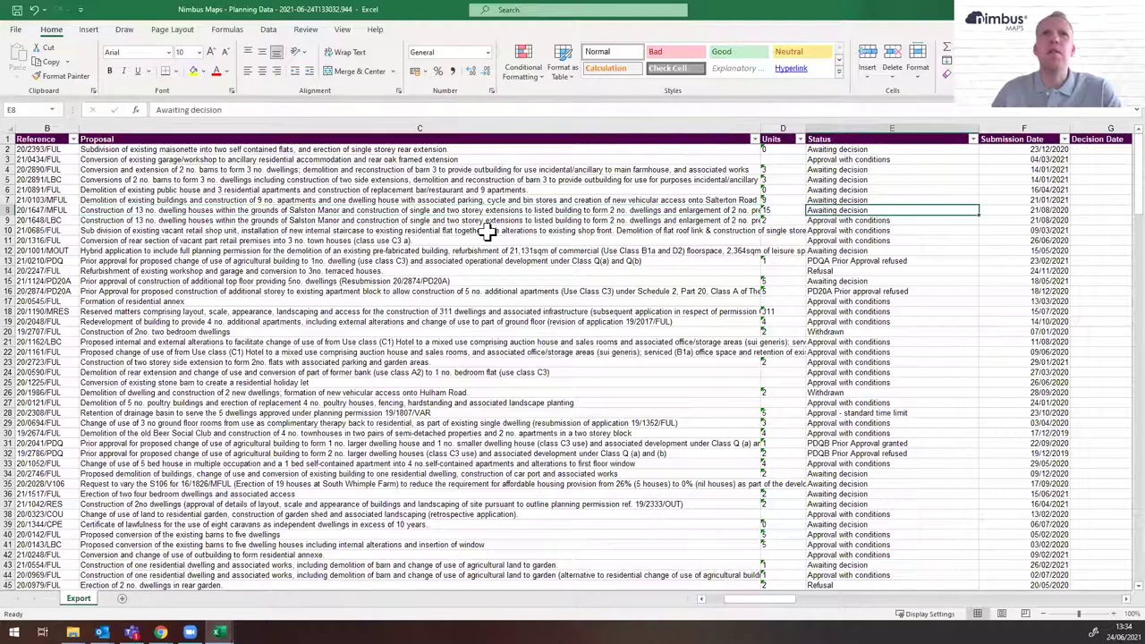
key(Right)
key(Right)
key(Right)
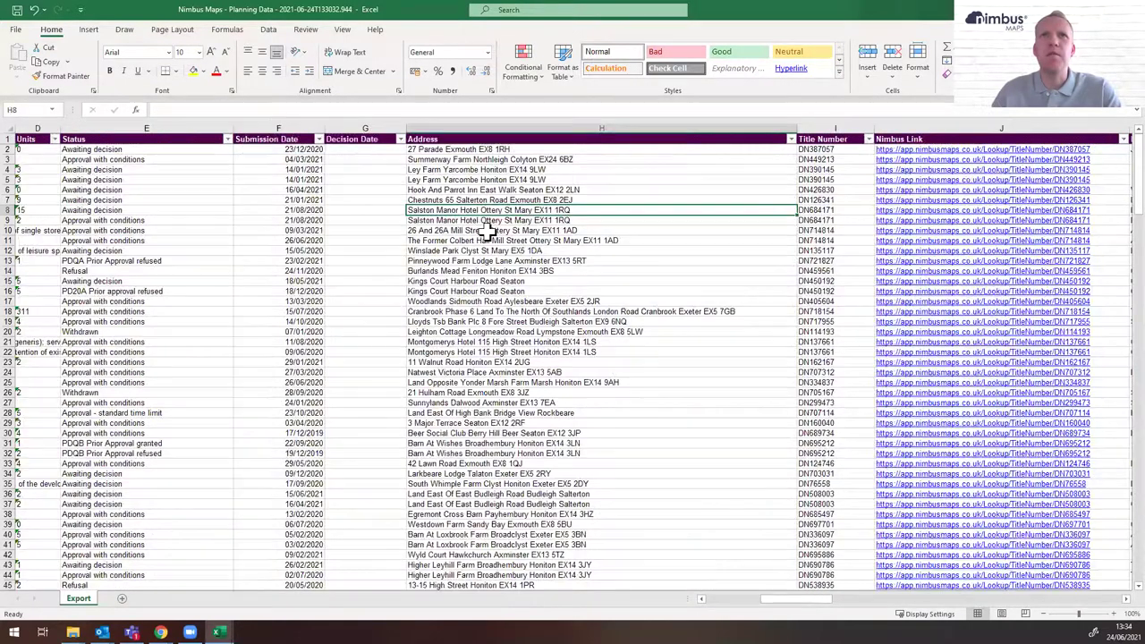
key(Right)
key(Right)
key(Right)
key(Right)
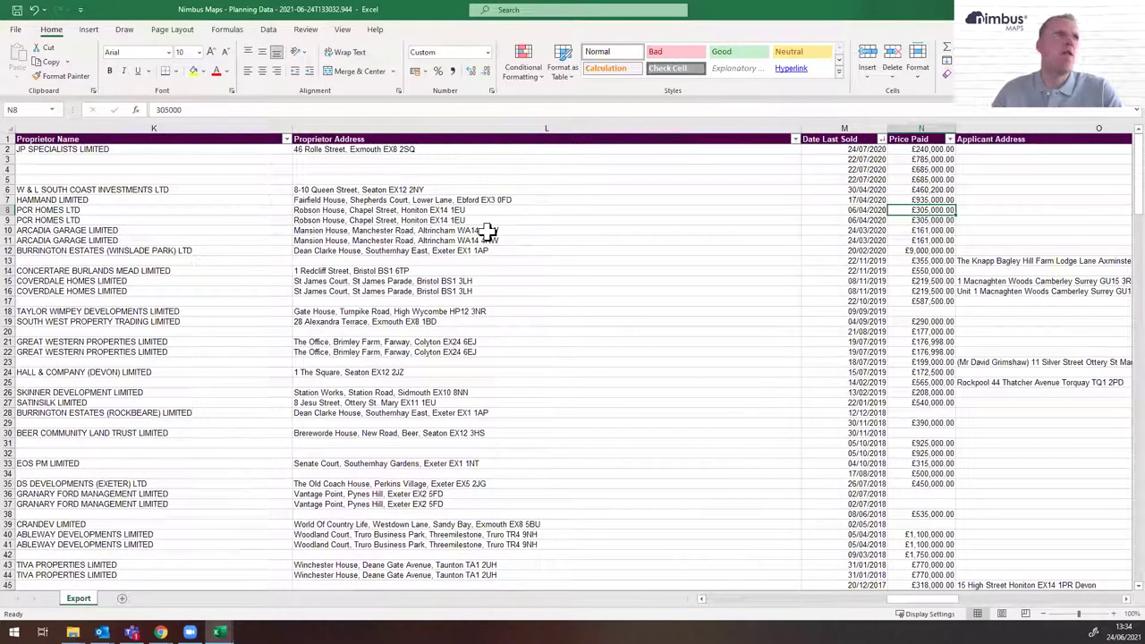
key(Left)
key(Left)
key(Left)
key(Left)
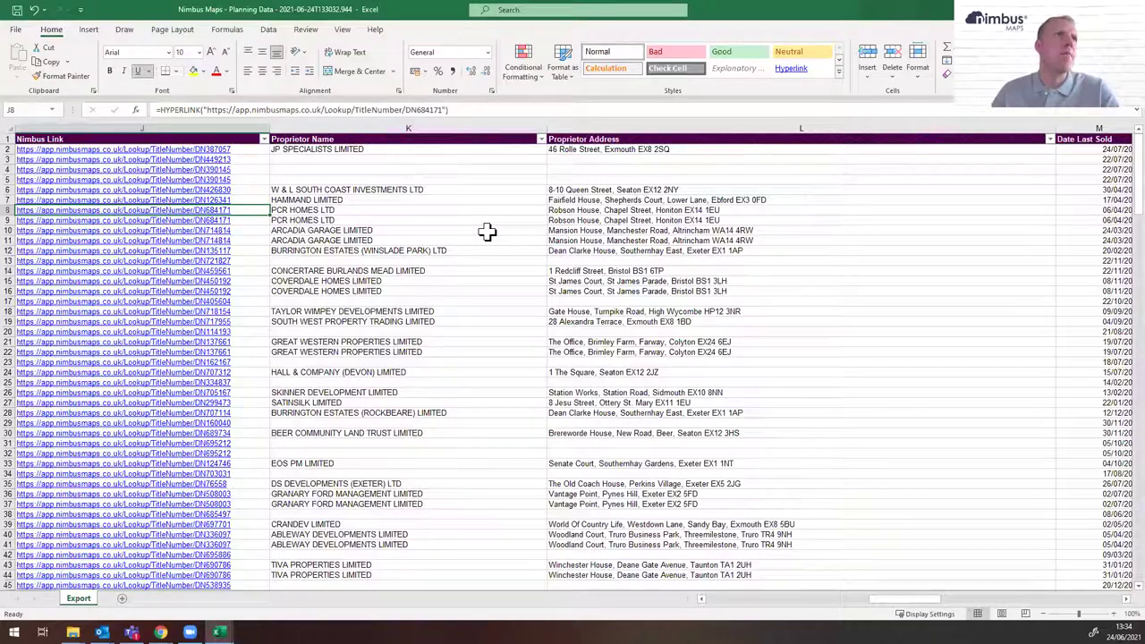
key(Left)
key(Left)
key(Left)
key(Left)
key(Left)
key(Left)
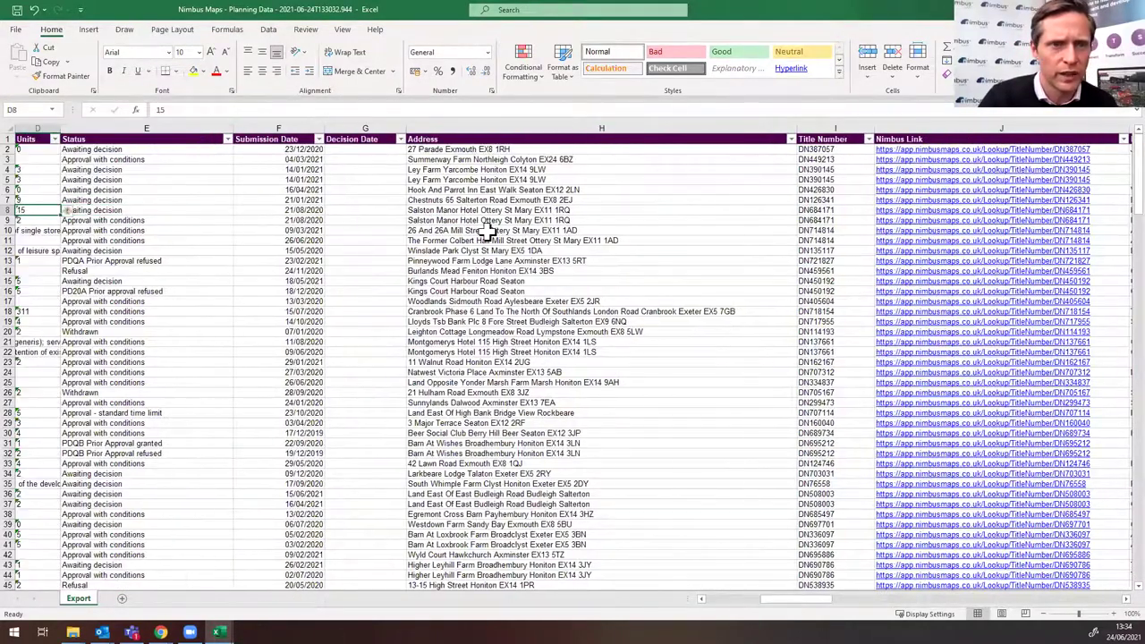
key(Left)
key(Left)
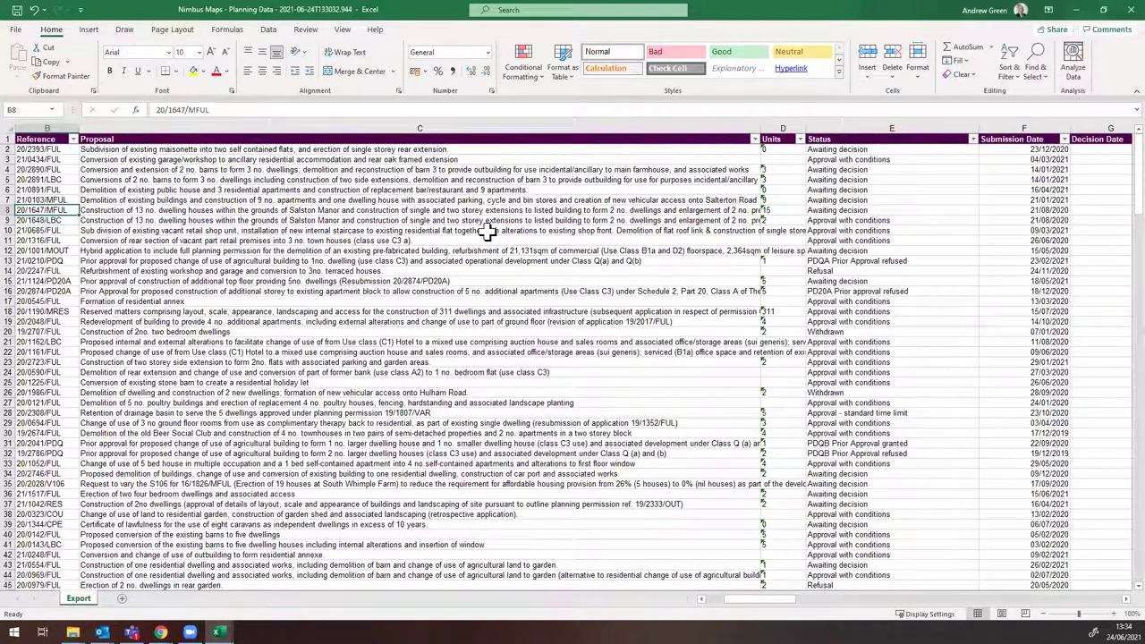
key(Right)
key(Right)
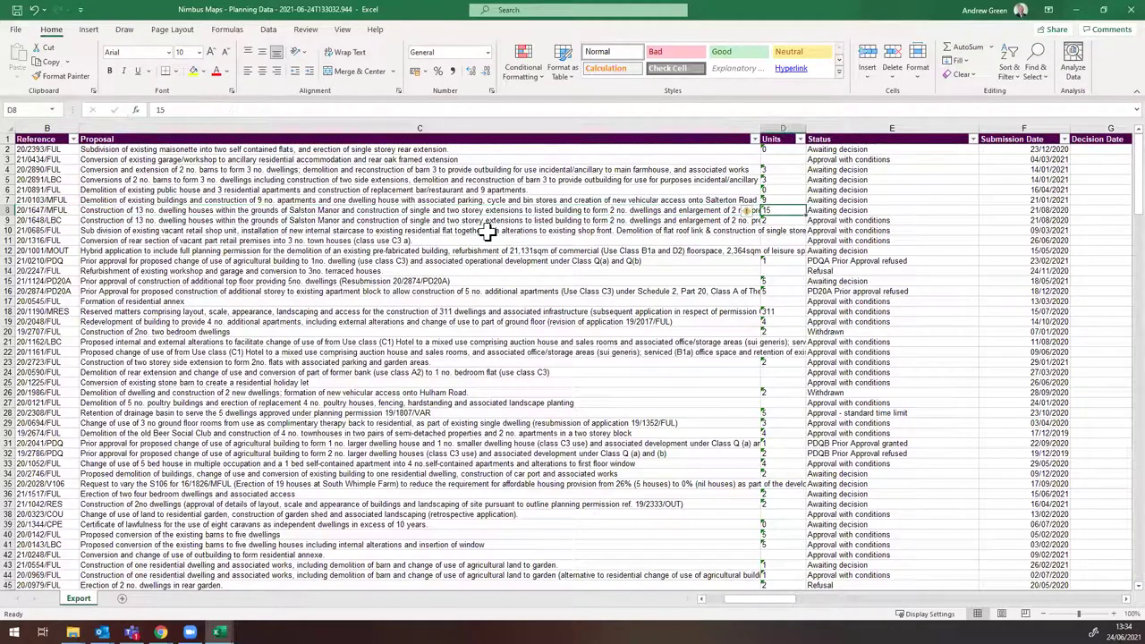
key(Right)
key(Right)
key(Right)
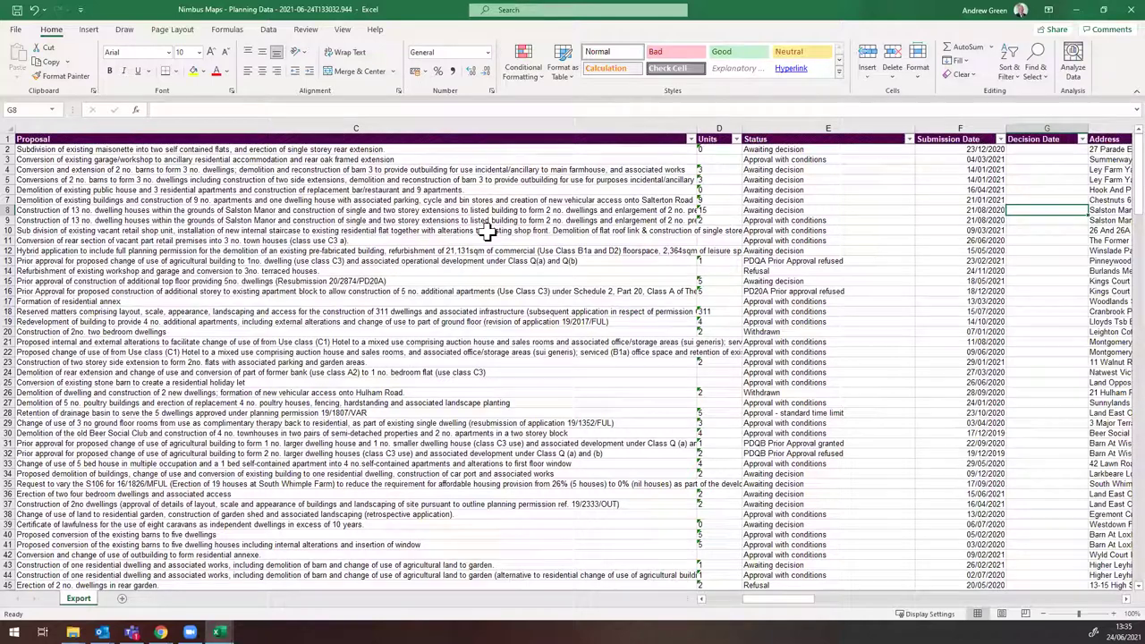
key(Left)
key(Left)
key(Left)
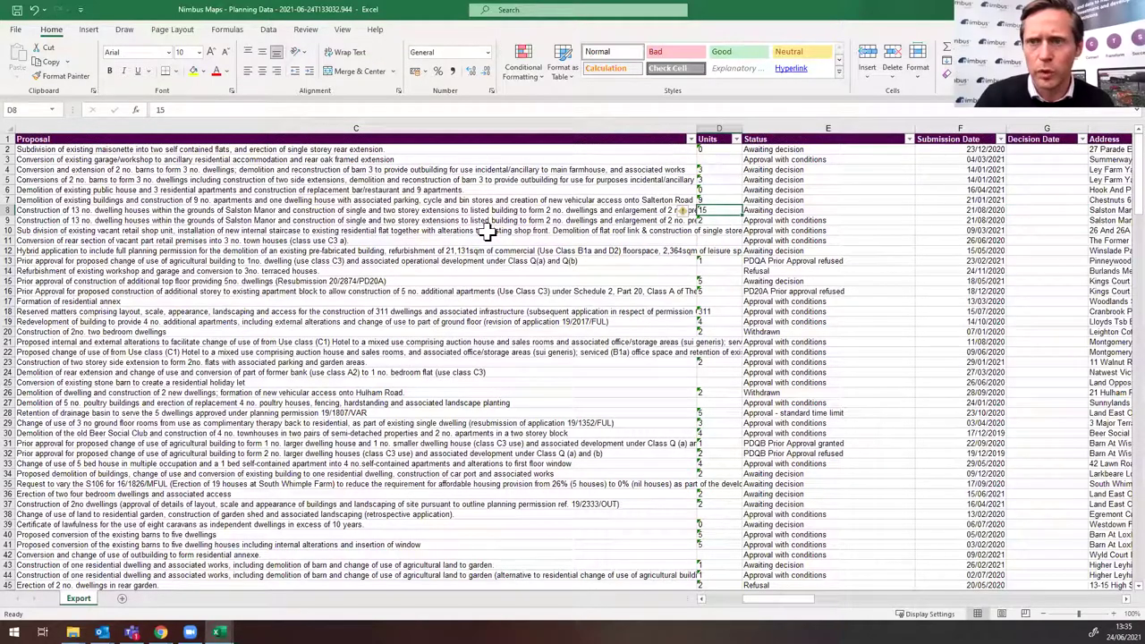
key(Left)
key(Left)
key(Right)
key(Right)
key(Right)
key(Right)
key(Right)
key(Right)
key(Right)
key(Right)
key(Right)
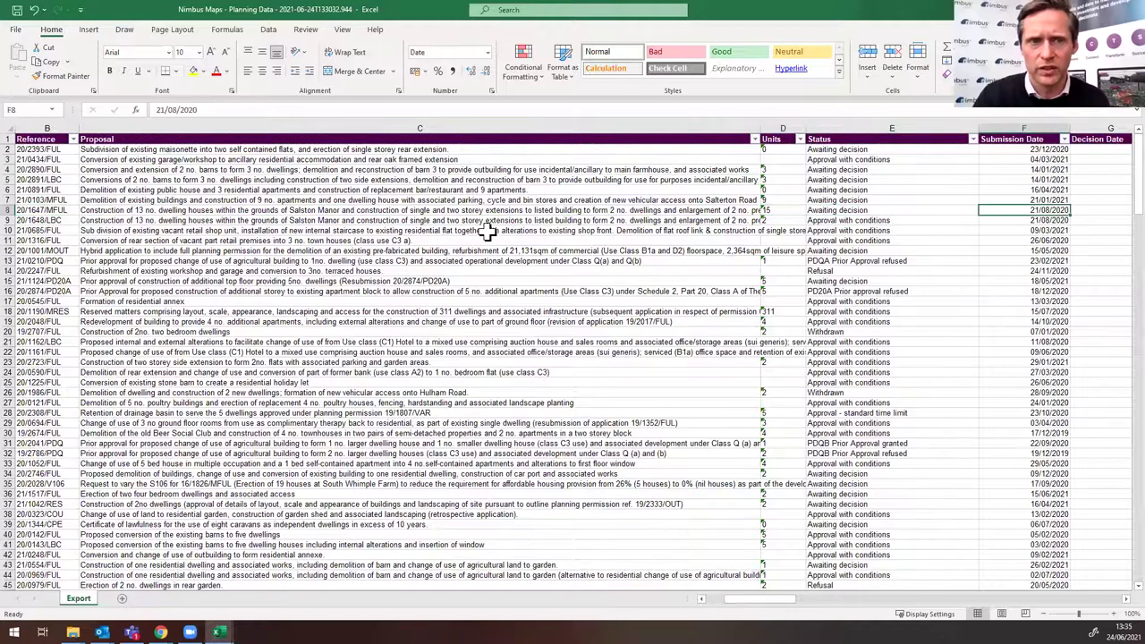
key(Right)
key(Right)
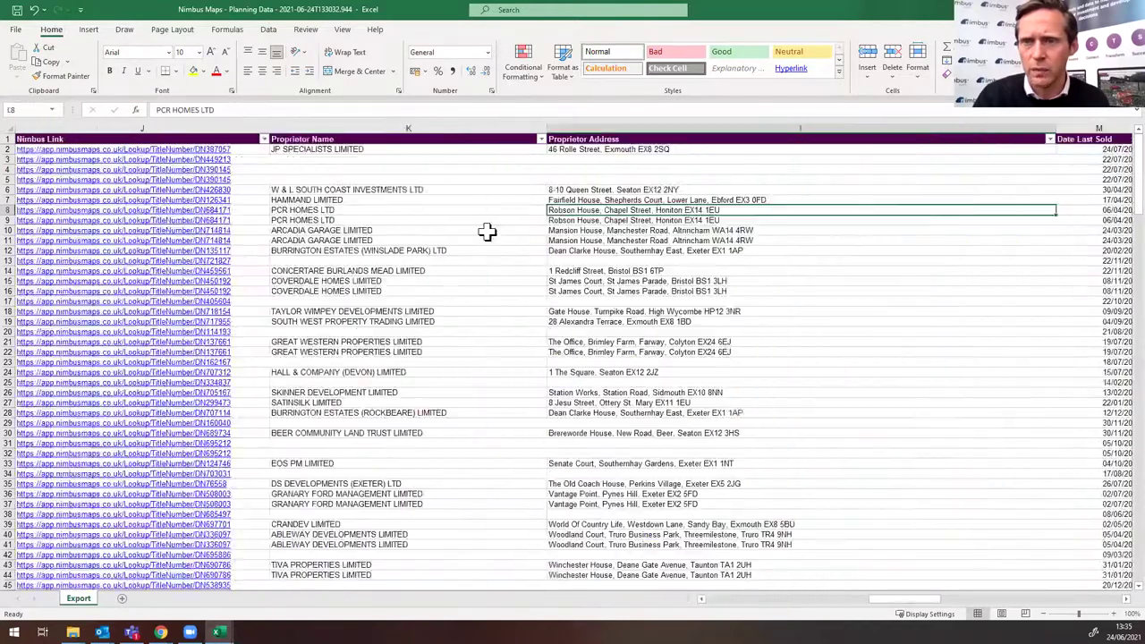
key(Right)
key(Down)
key(Up)
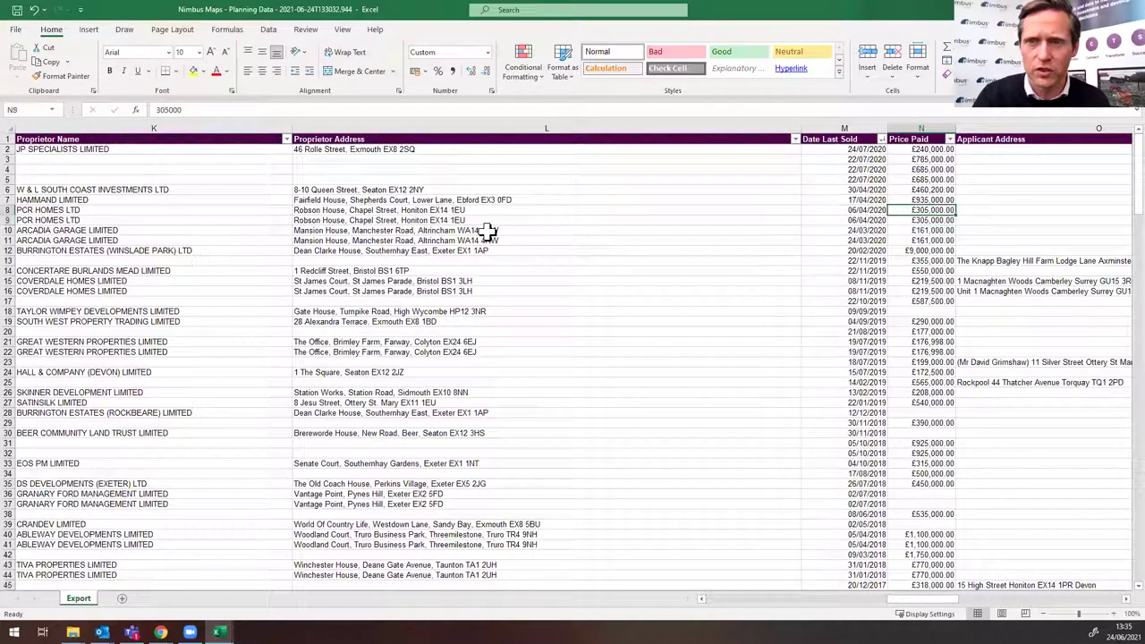
key(Up)
key(Left)
key(Left)
key(Left)
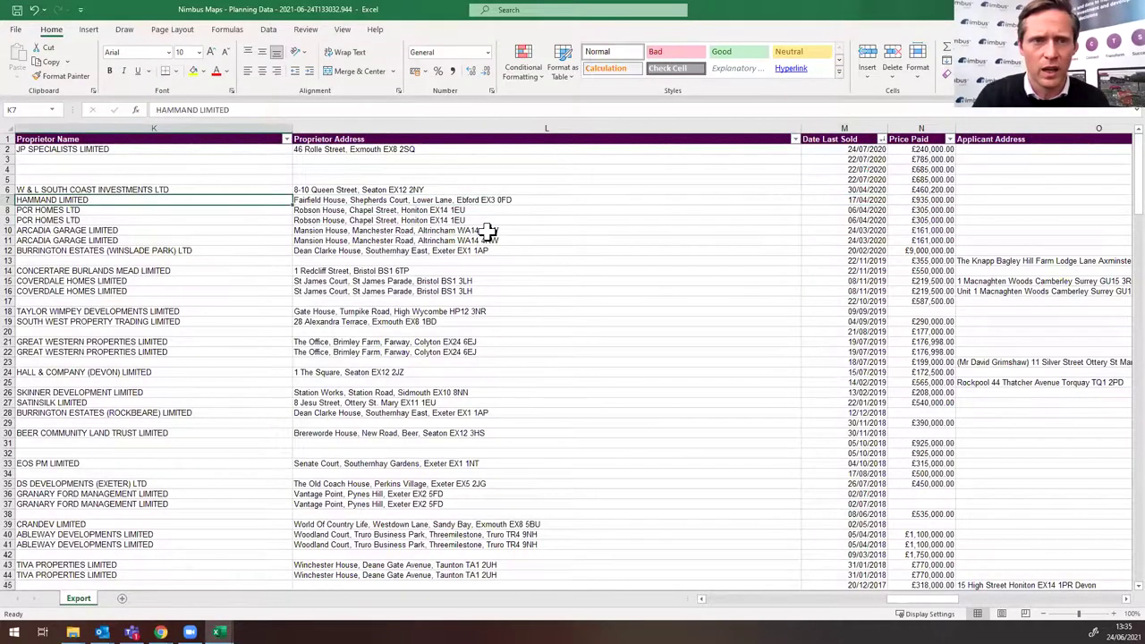
key(Left)
key(Left)
key(Left)
key(Left)
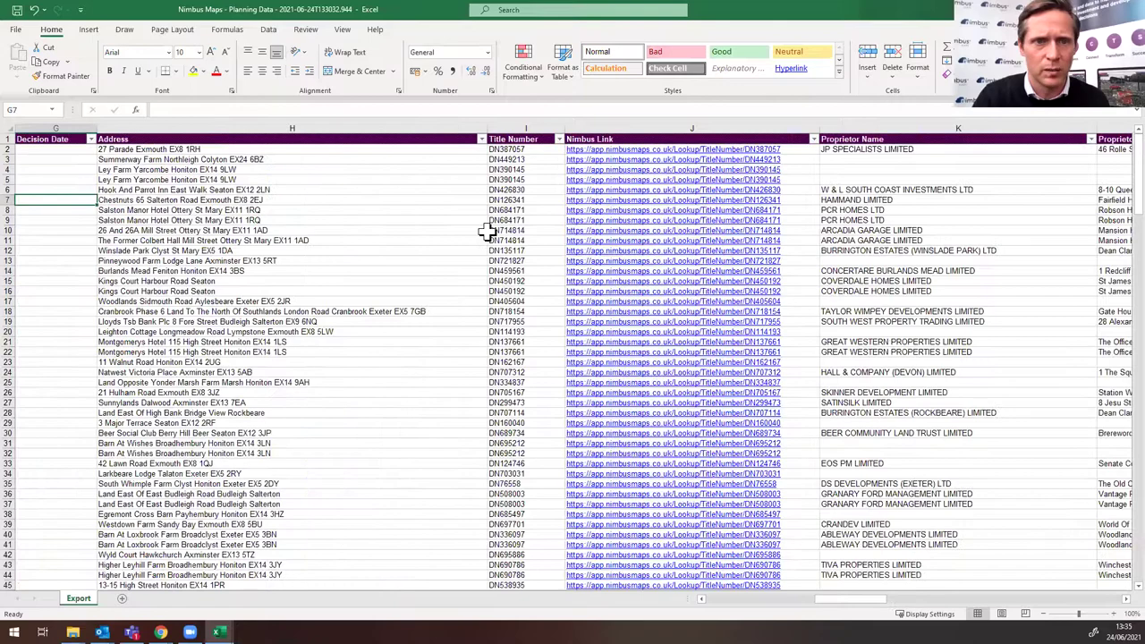
key(Left)
key(Left)
key(Left)
key(Left)
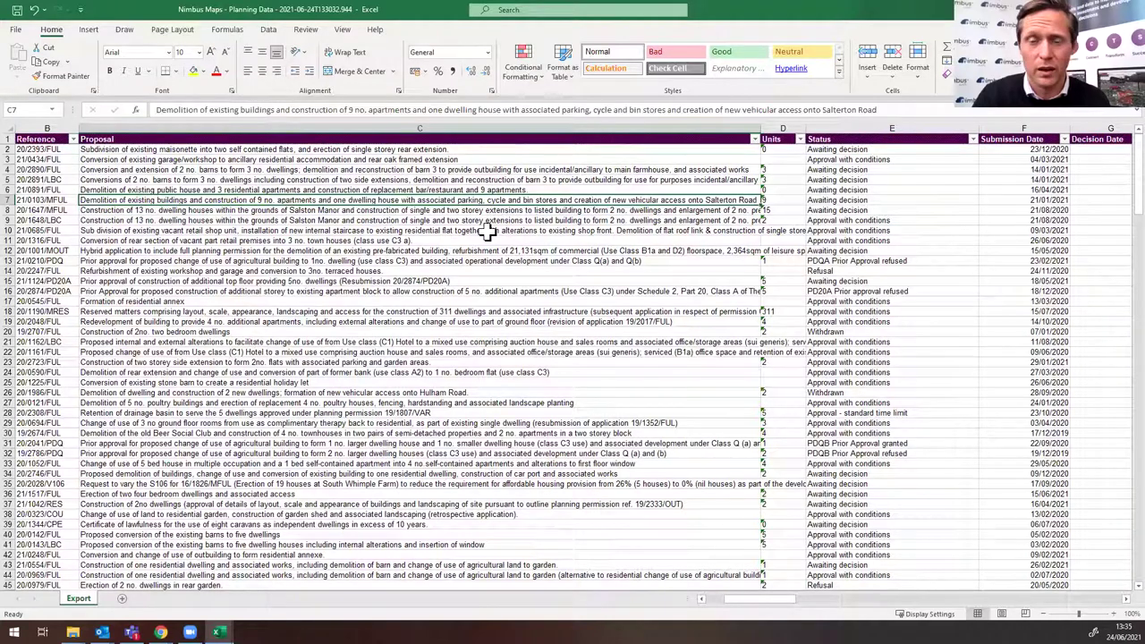
key(Right)
key(Right)
key(Right)
key(Right)
key(Right)
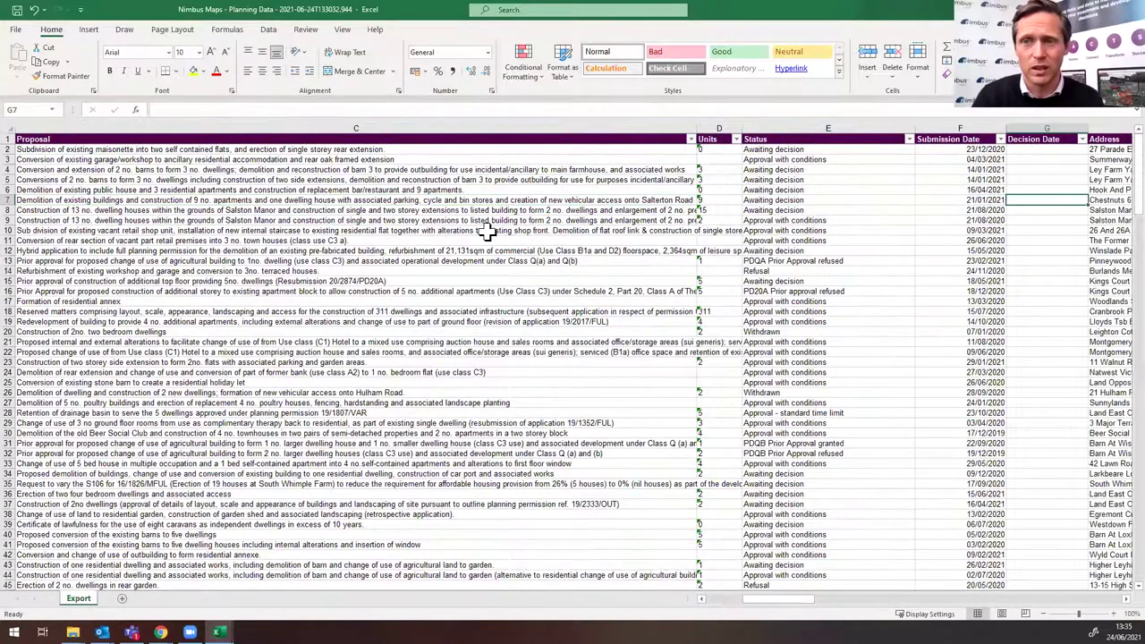
key(Right)
key(Right)
key(Left)
key(Left)
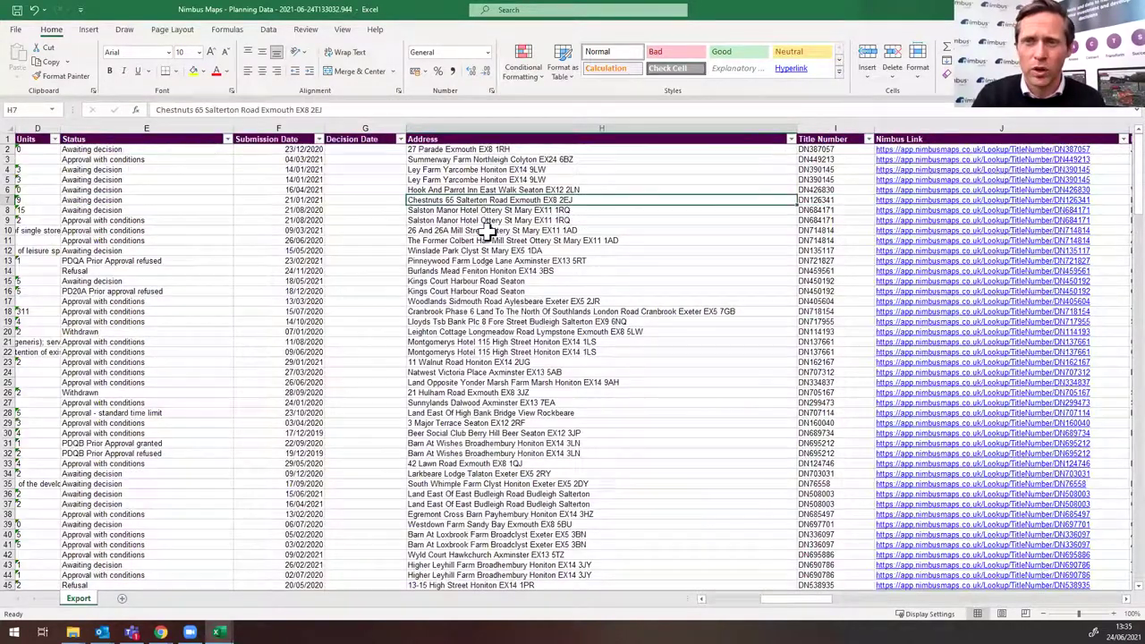
key(Right)
key(Right)
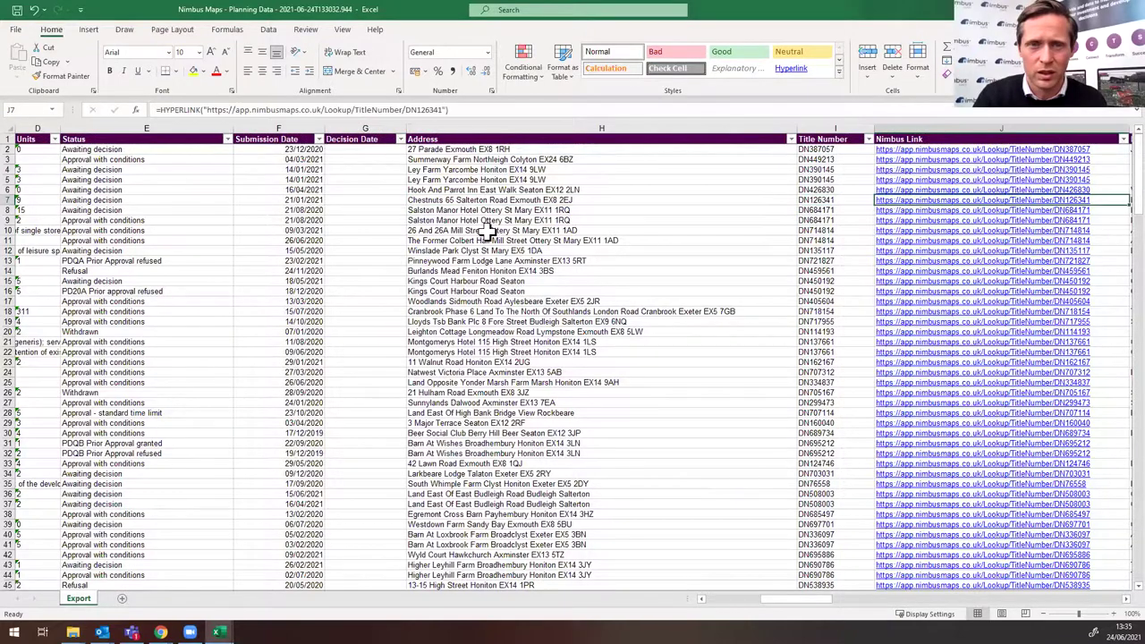
key(Right)
key(Right)
key(Right)
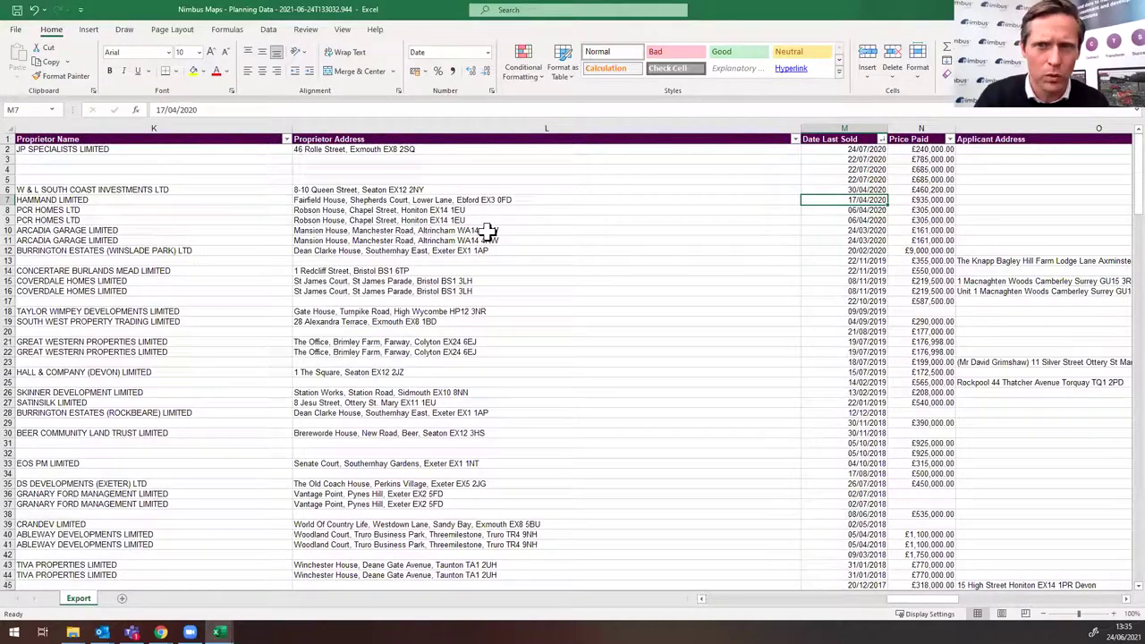
key(Right)
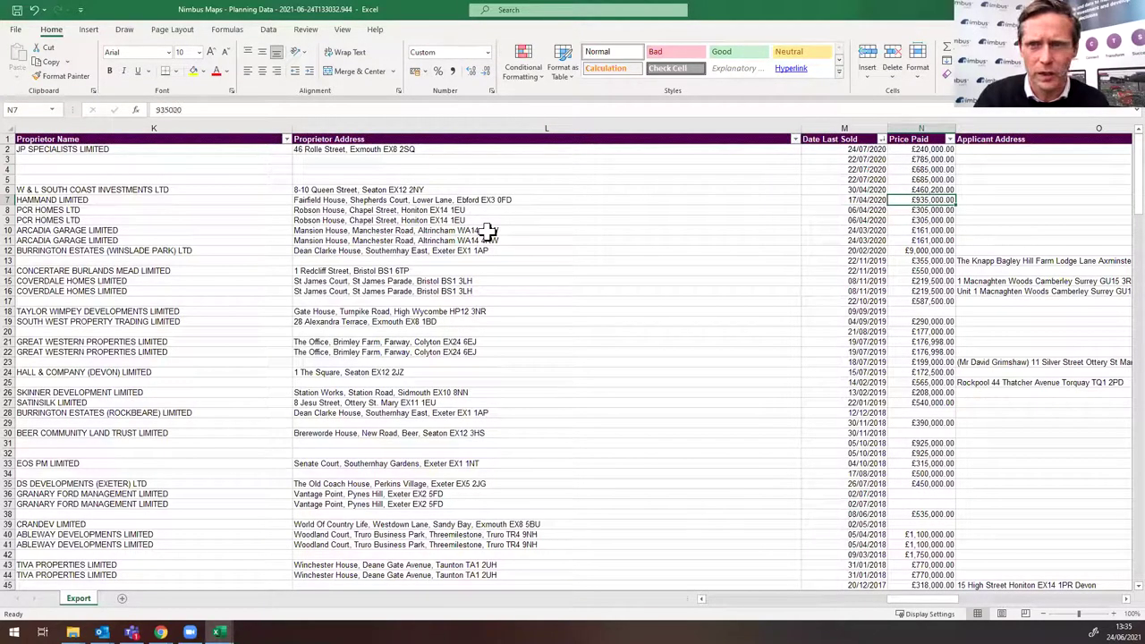
key(Up)
key(Up)
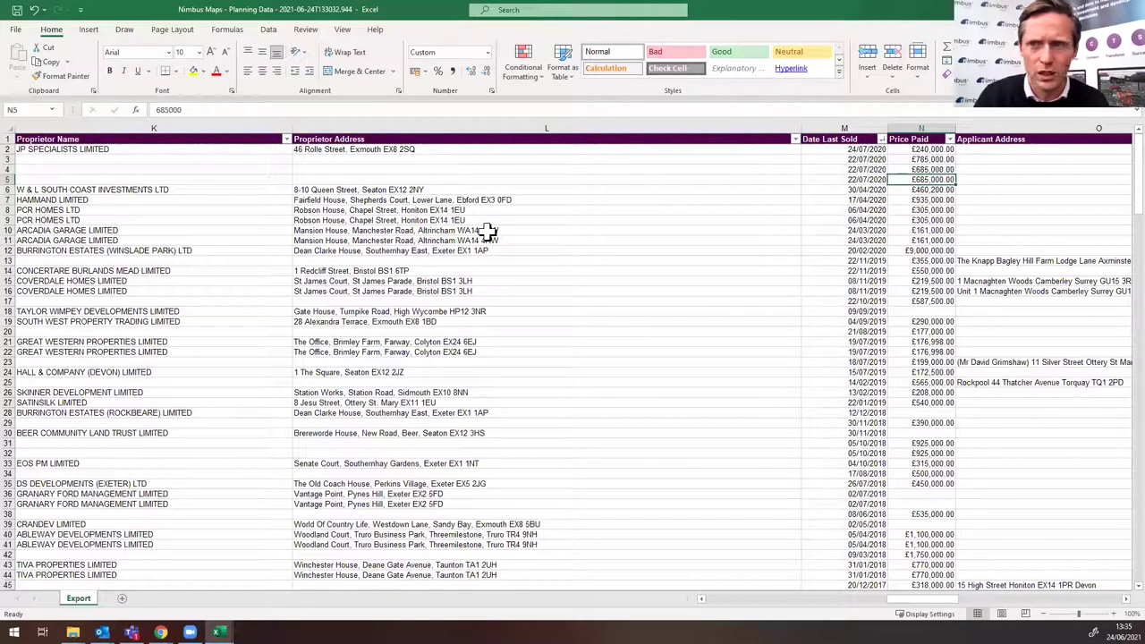
key(Left)
key(Left)
key(Left)
key(Left)
key(Left)
key(Left)
key(Left)
key(Left)
key(Left)
key(Left)
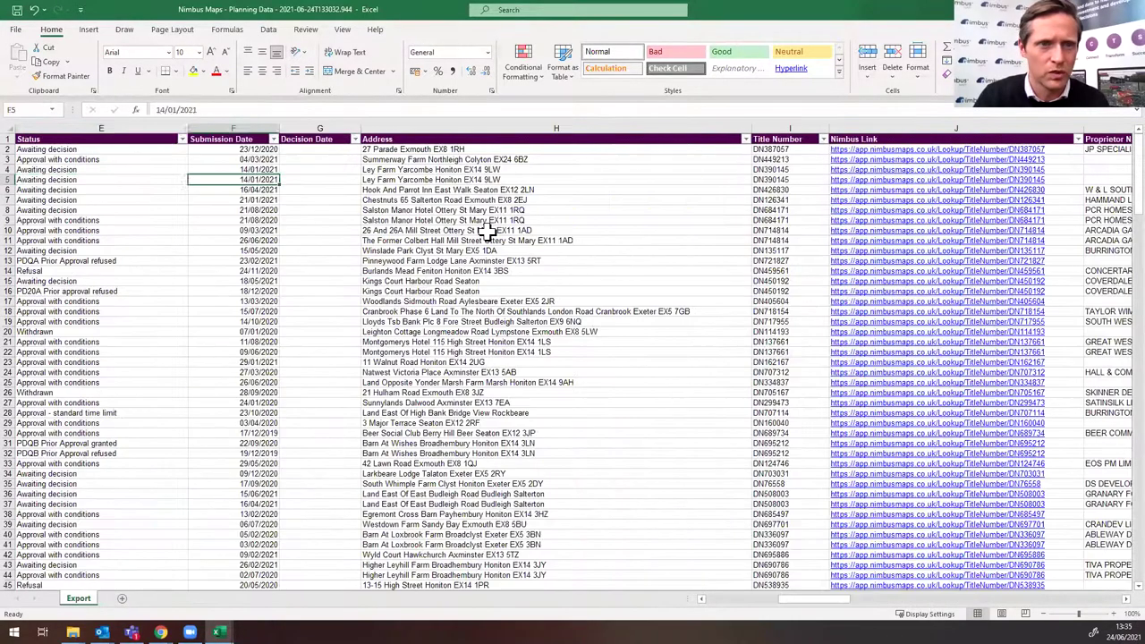
scroll(486, 231, left, 5)
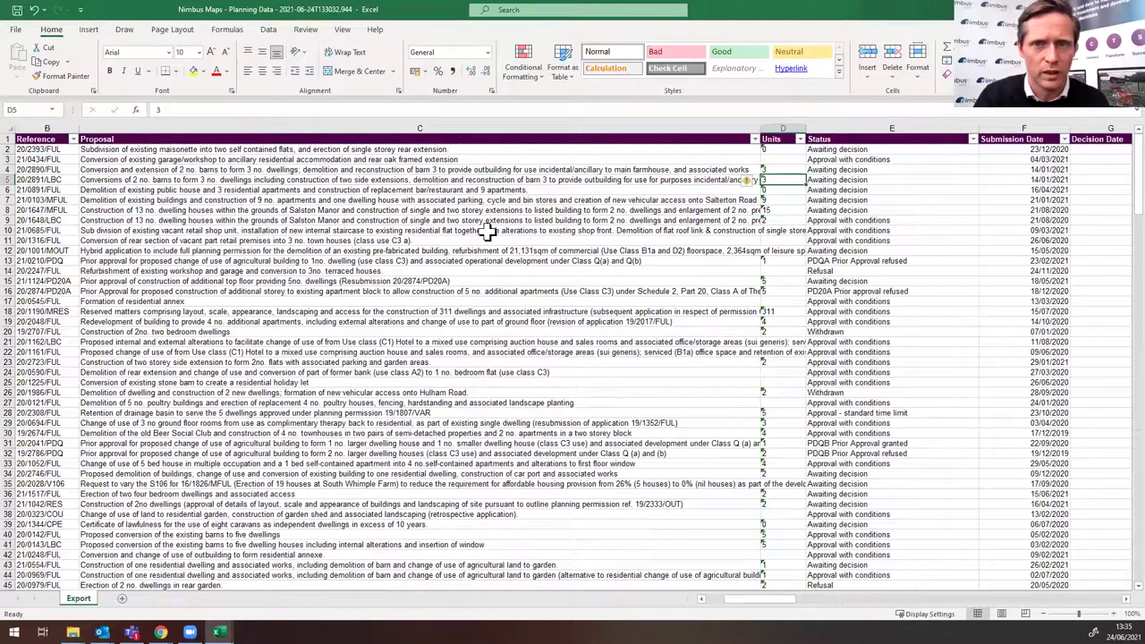
key(Right)
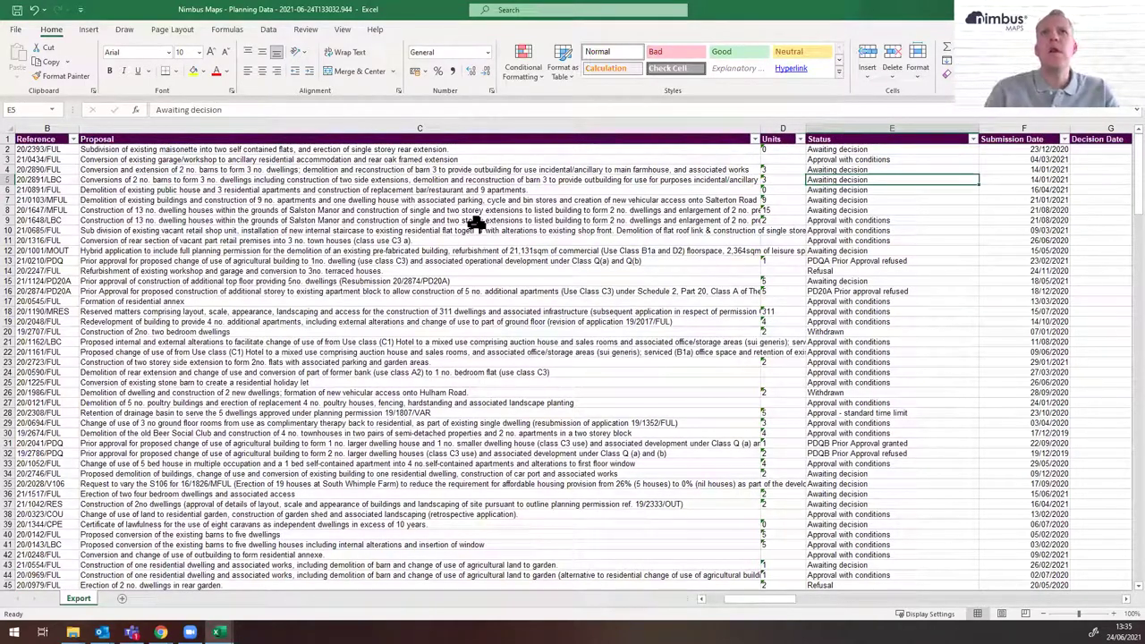
Step: Hide the Status, Submission Date and Decision Date columns
drag(882, 128, 1098, 121)
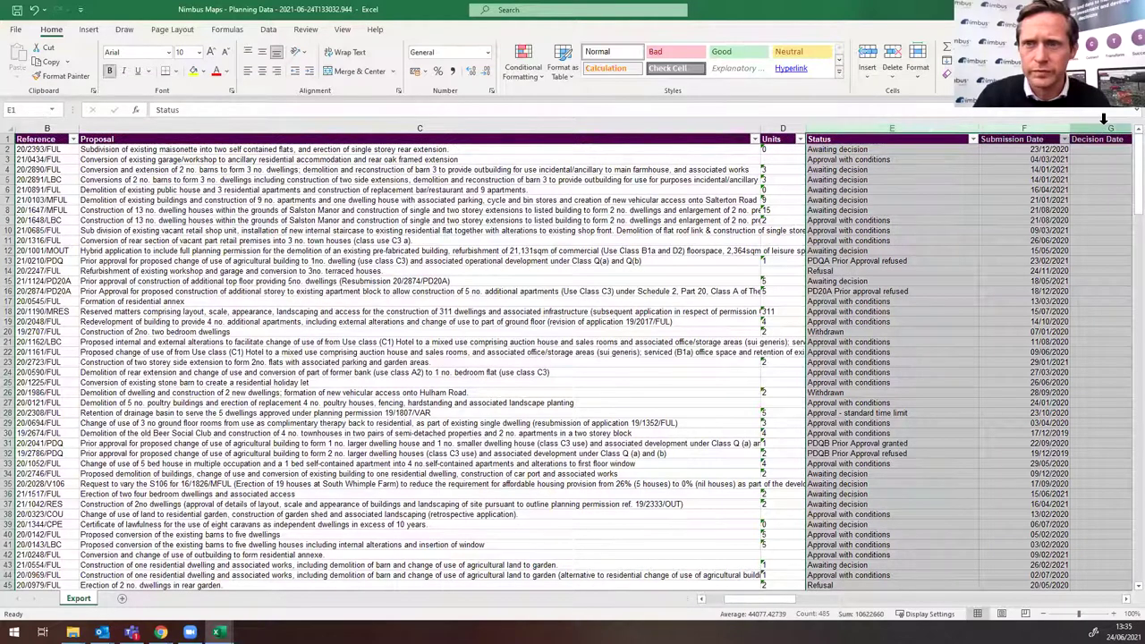
right_click(1016, 128)
click(1076, 308)
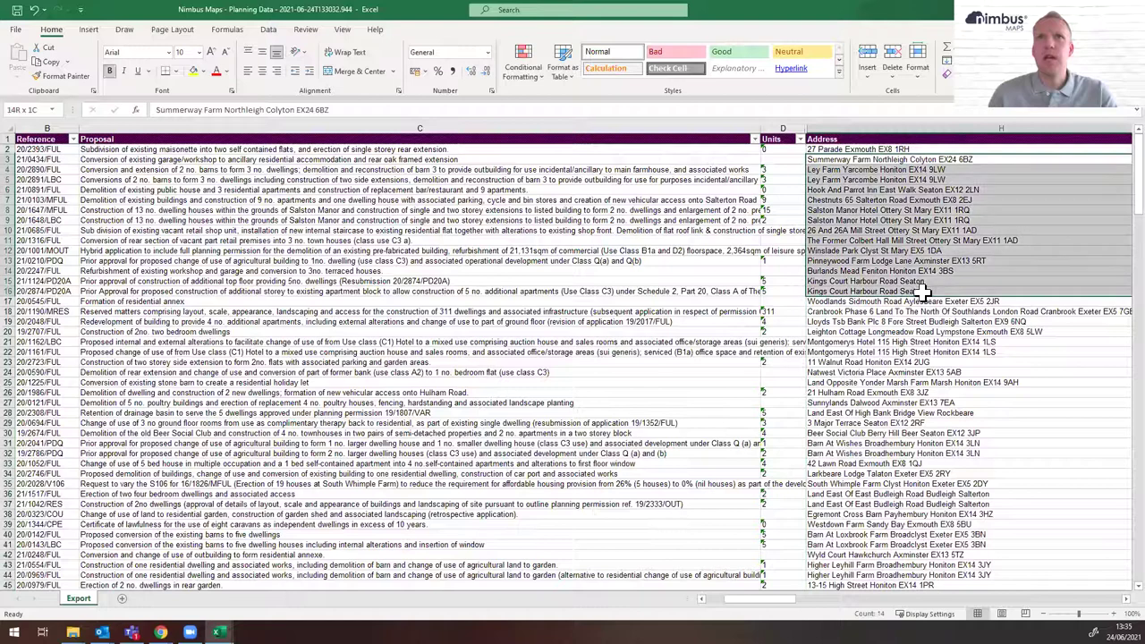
Step: Check the Salston Manor Hotel, Former Colbert Hall and Kings Court Harbour Road rows
drag(895, 220, 891, 213)
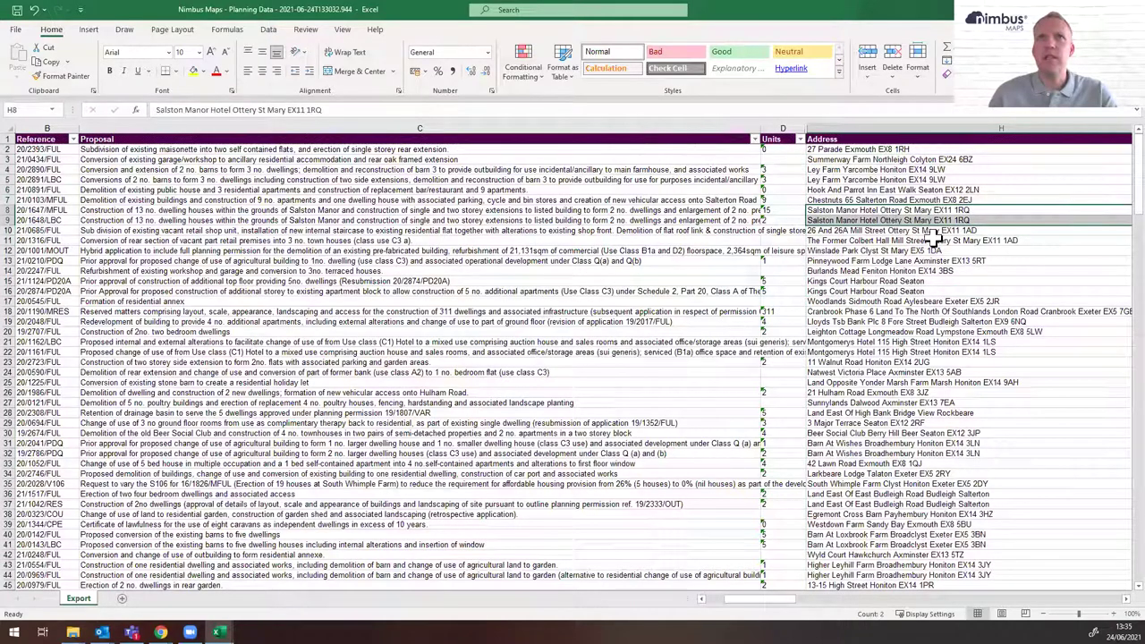
click(1061, 241)
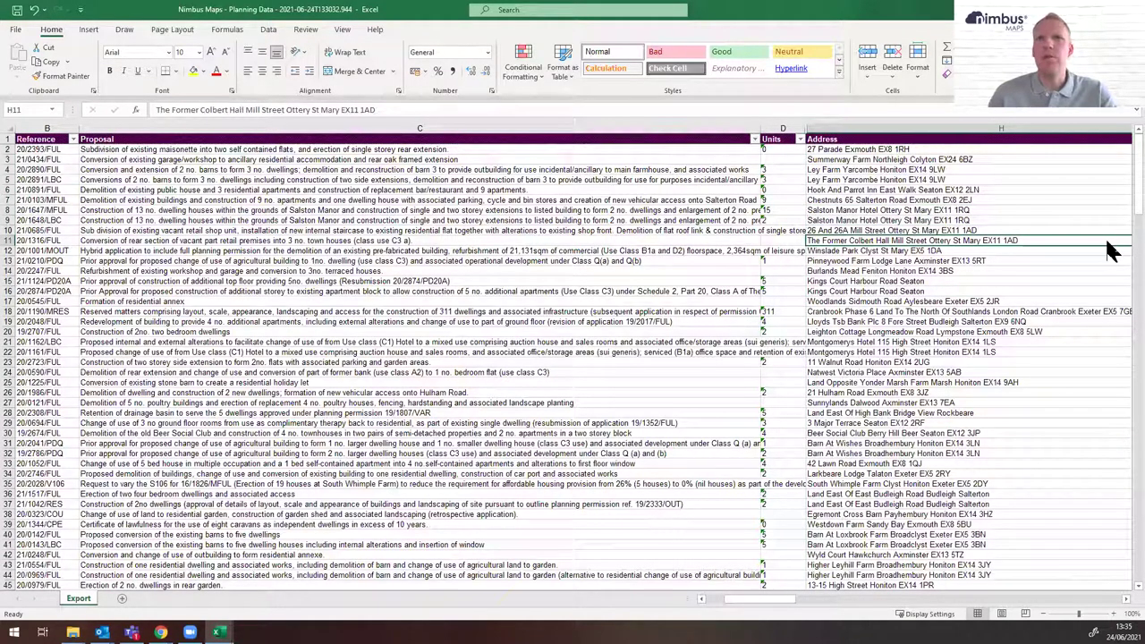
key(Down)
key(Down)
key(Down)
key(Down)
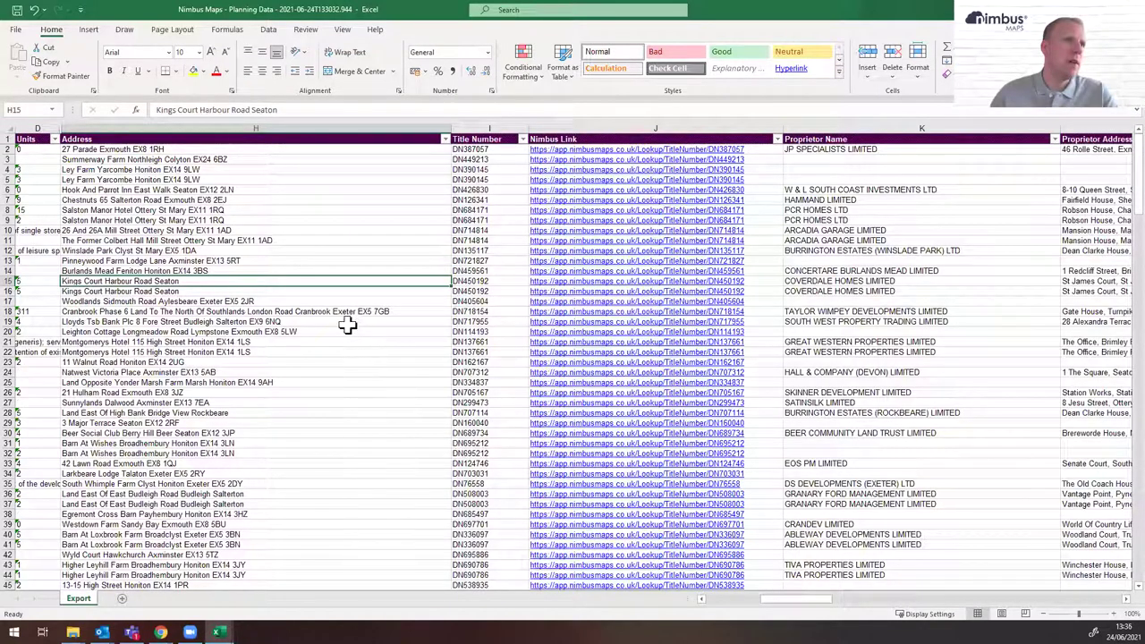
scroll(348, 280, down, 3)
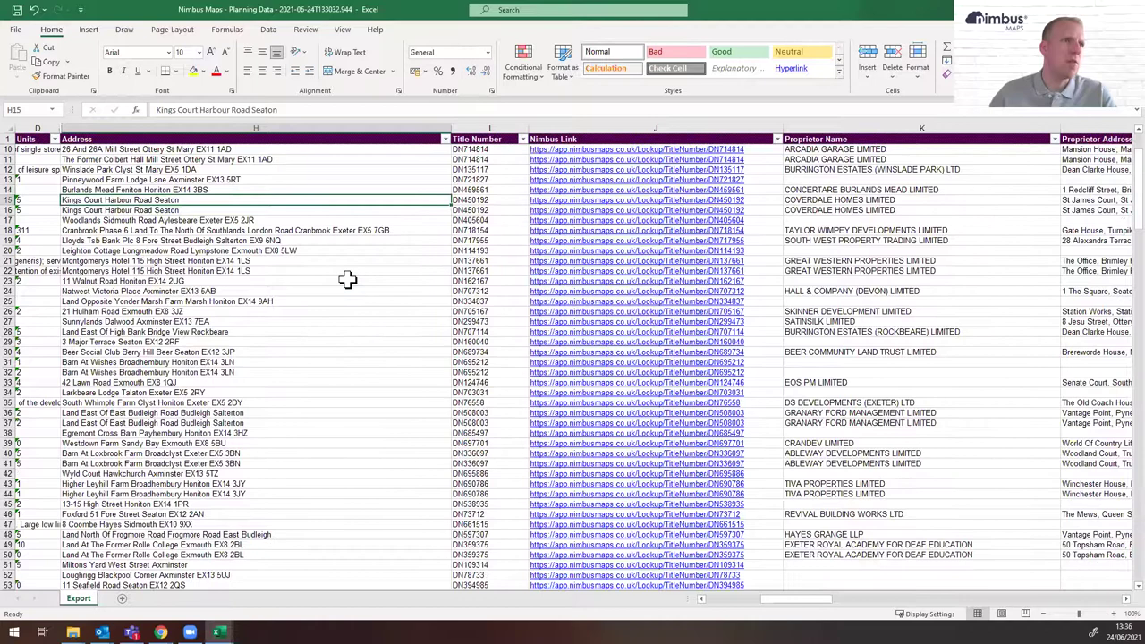
scroll(348, 280, up, 3)
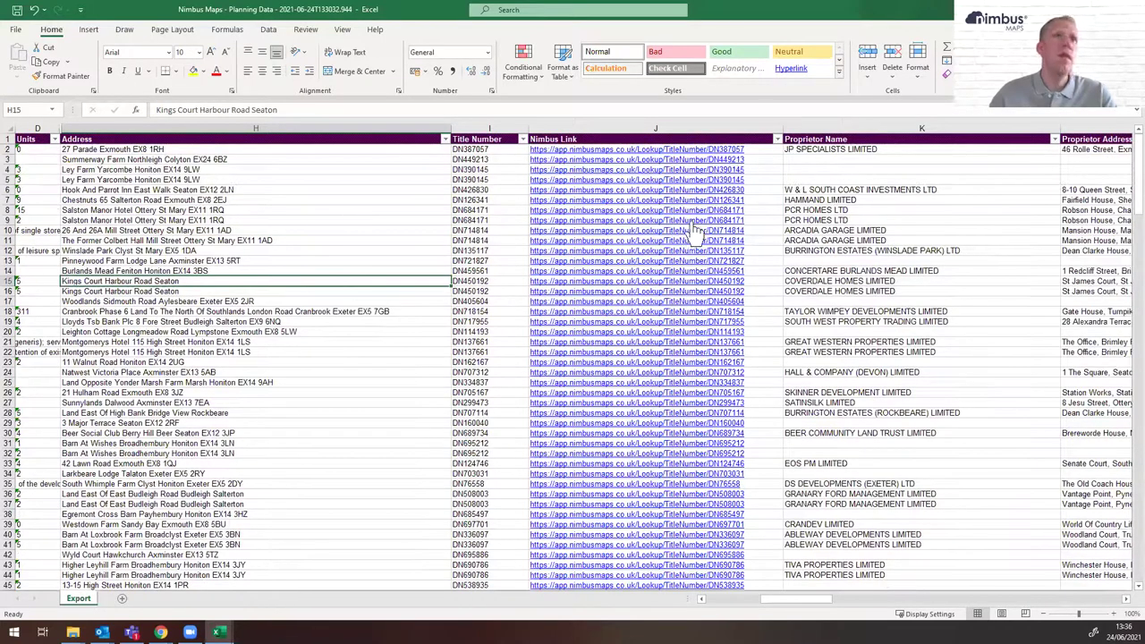
Step: Hide the Title Number, Nimbus Link and Proprietor Address columns
drag(492, 128, 613, 125)
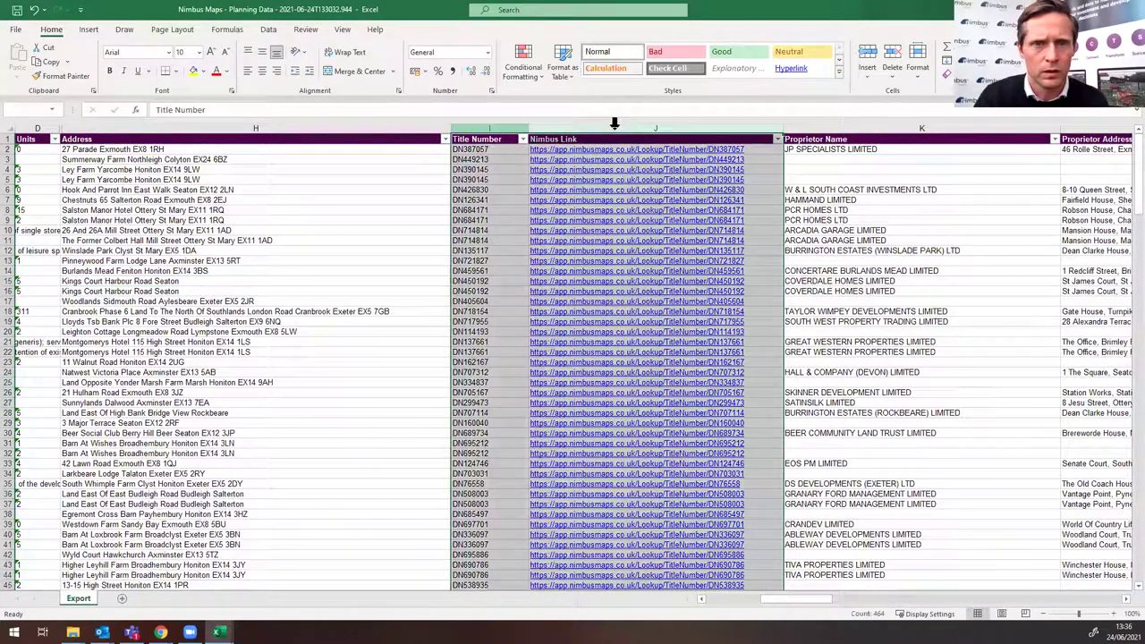
right_click(693, 169)
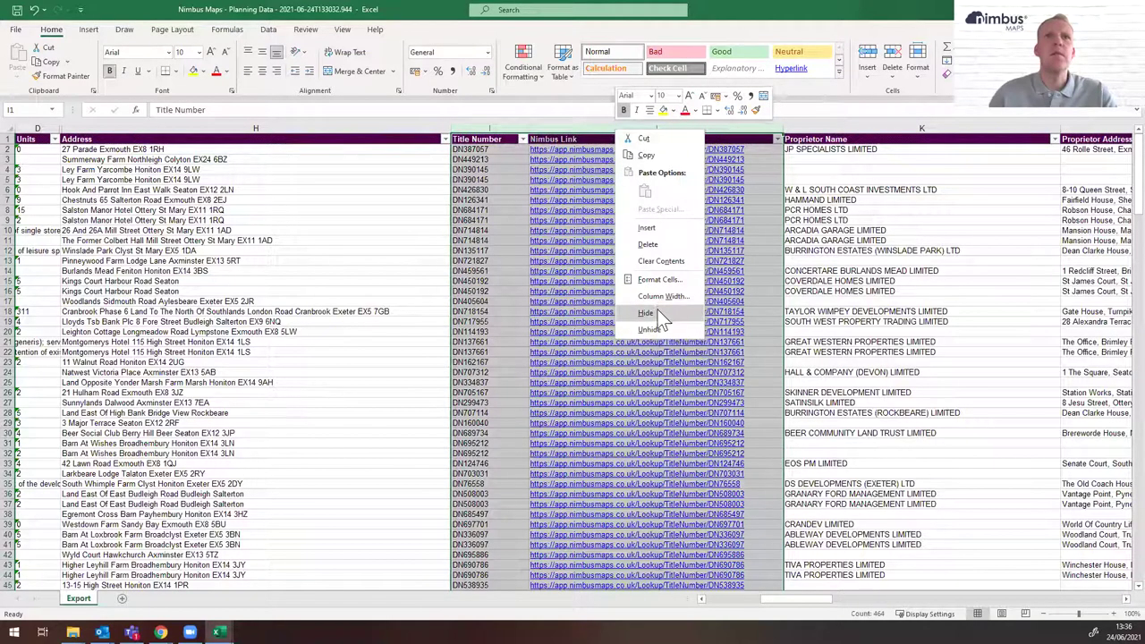
click(657, 310)
click(819, 128)
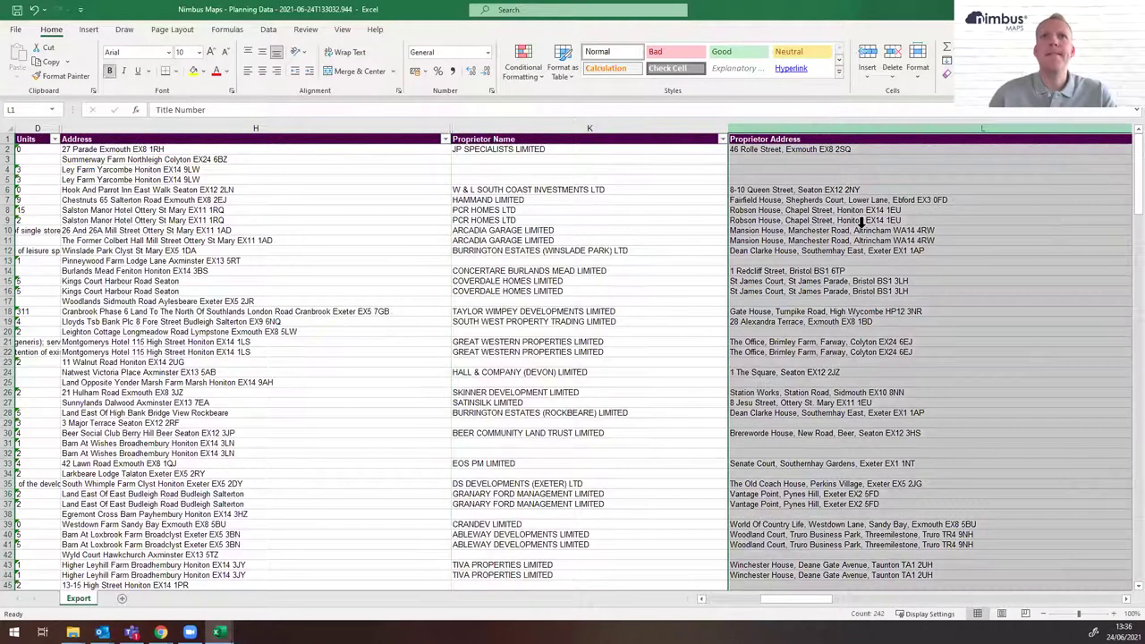
right_click(818, 129)
click(856, 310)
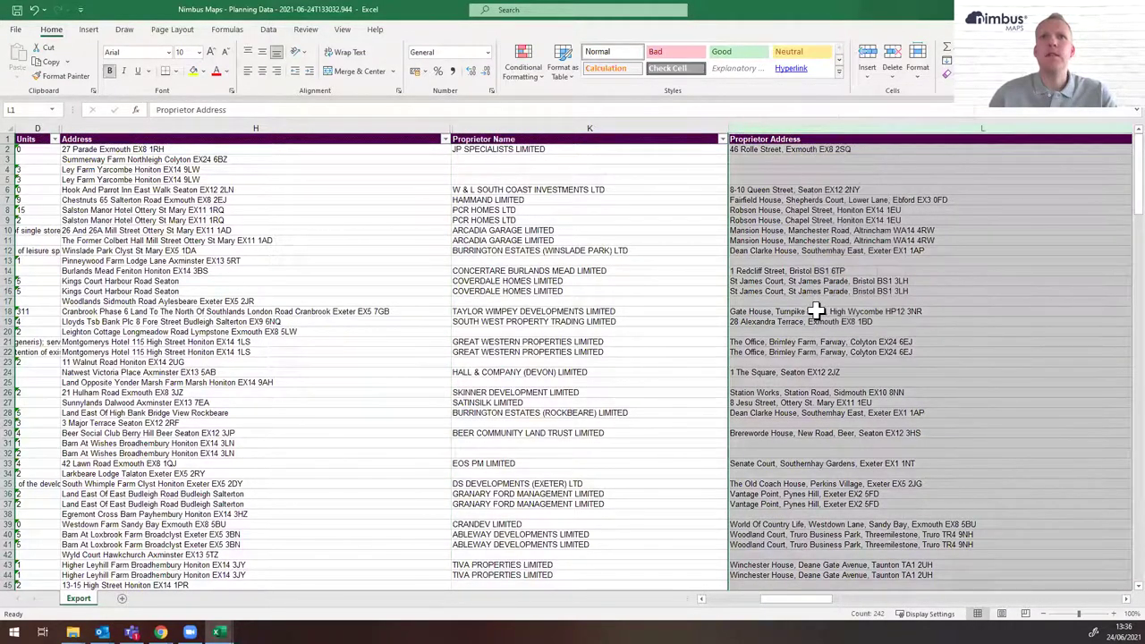
click(808, 250)
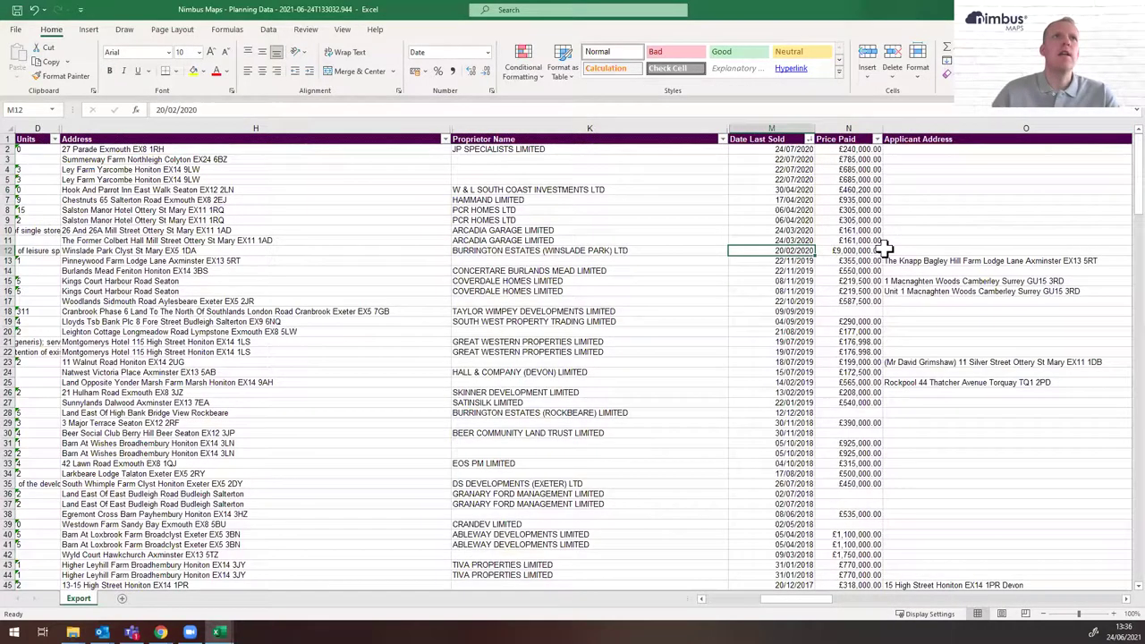
key(Left)
key(Left)
key(Left)
key(Left)
key(Right)
key(Right)
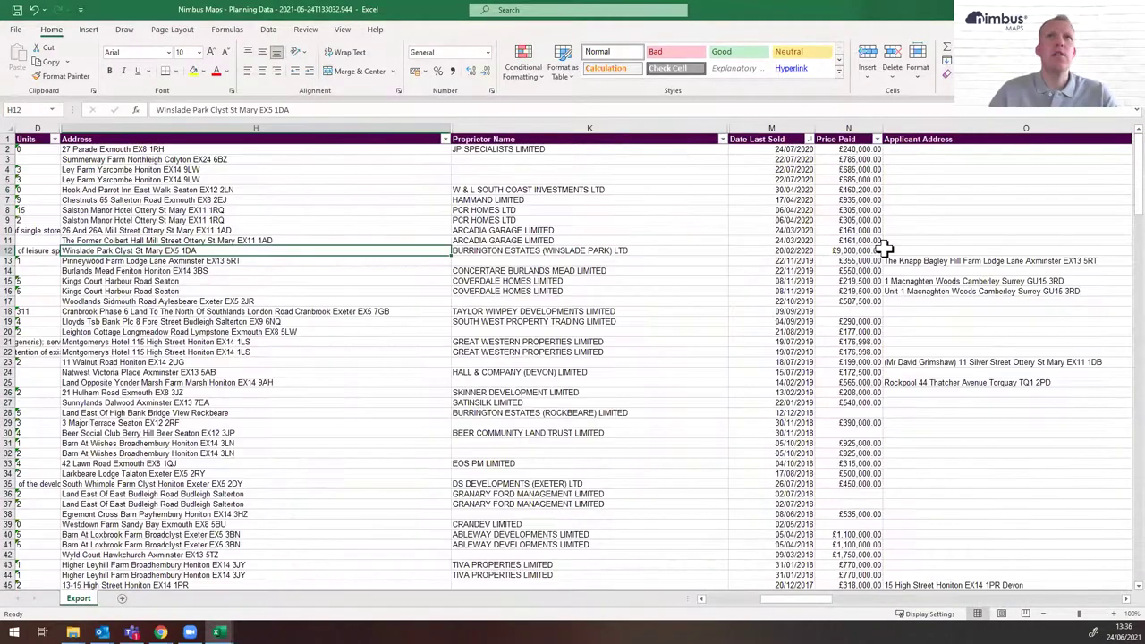
key(Left)
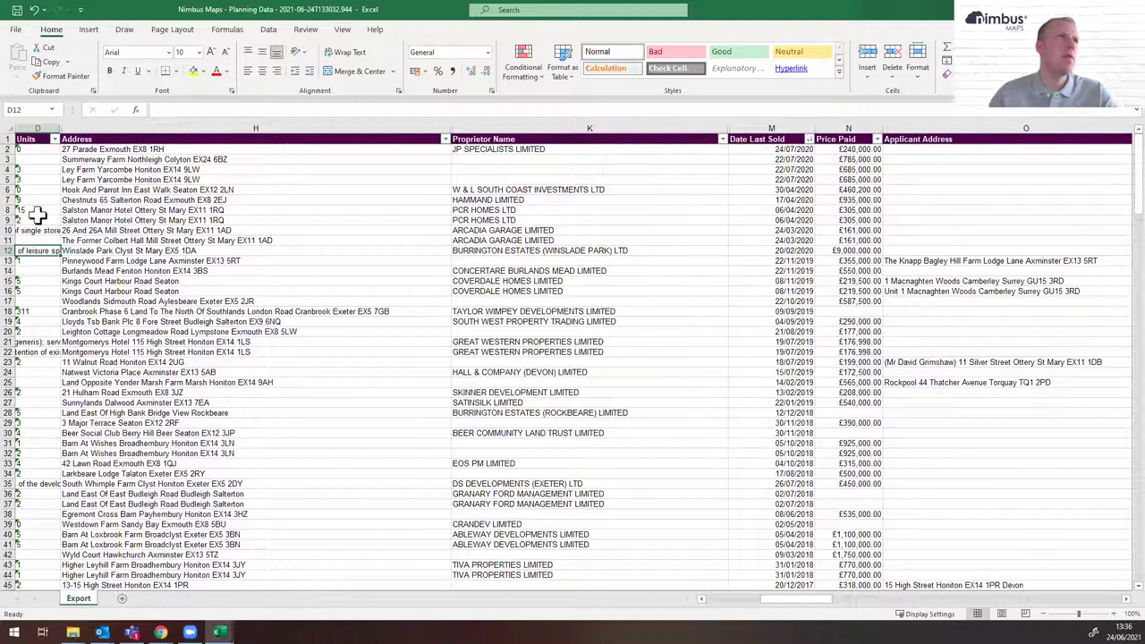
drag(33, 208, 854, 210)
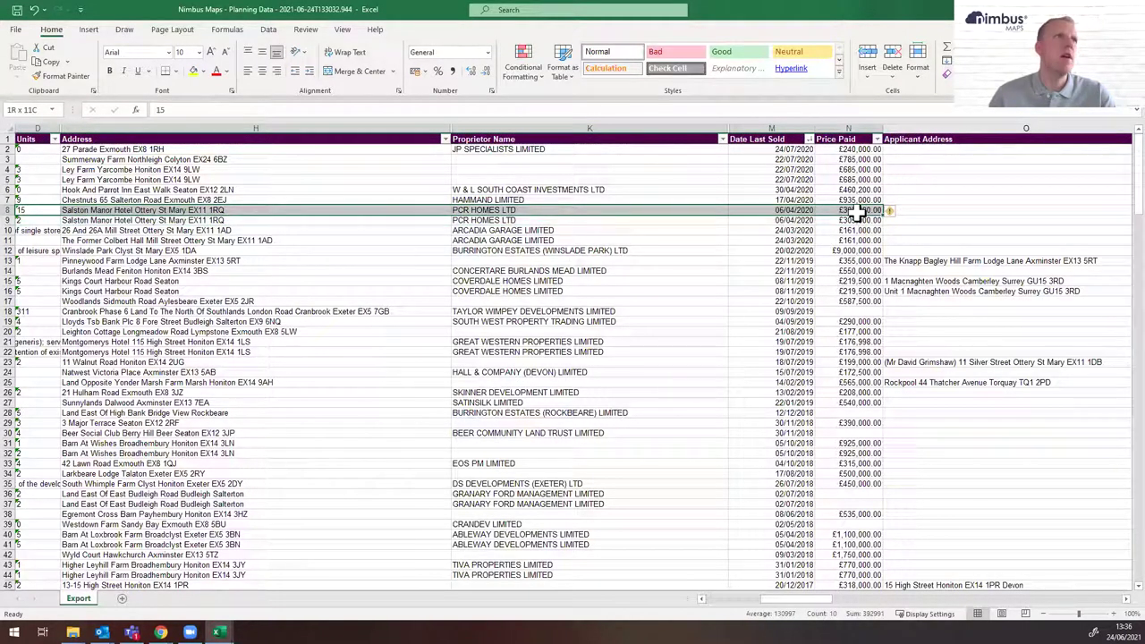
click(304, 240)
click(289, 210)
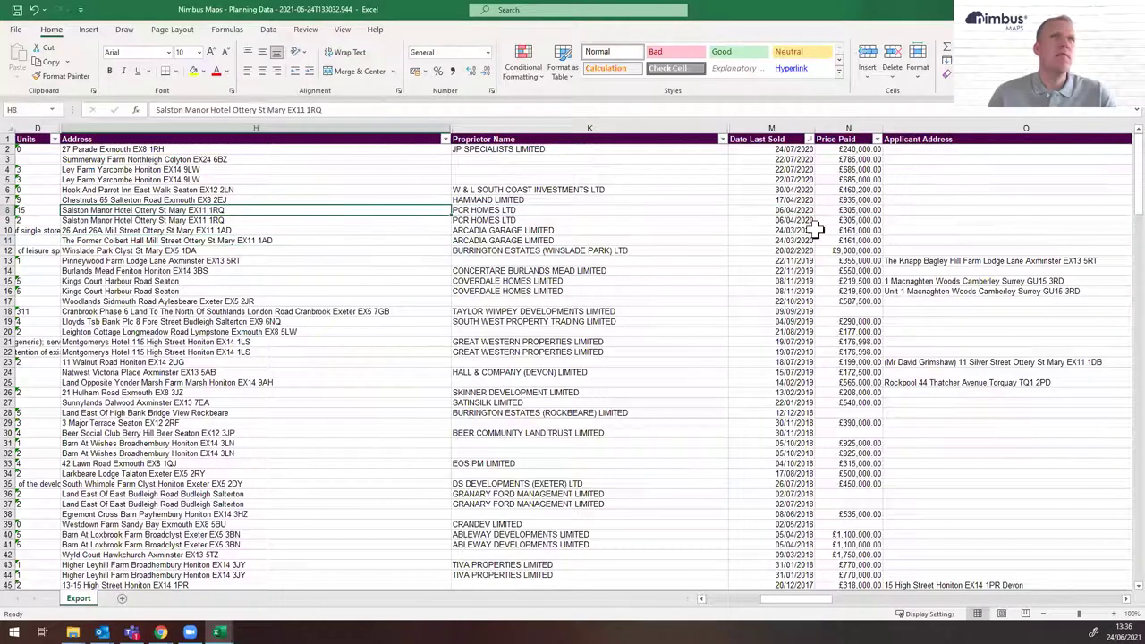
click(793, 209)
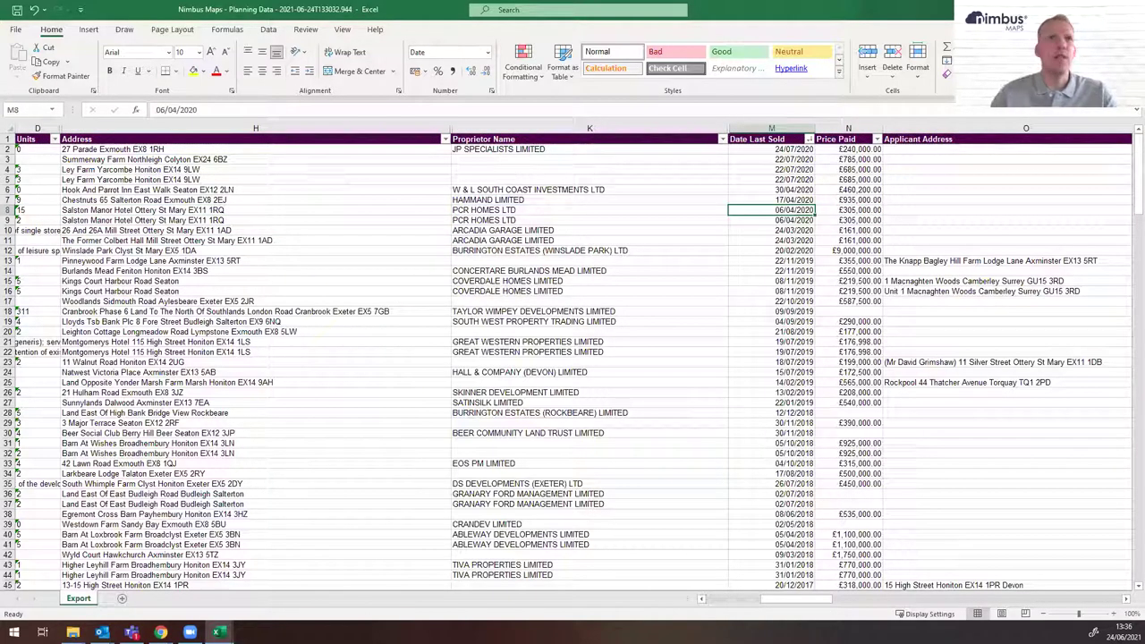
key(Left)
key(Down)
key(Down)
key(Down)
key(Down)
key(Down)
key(Down)
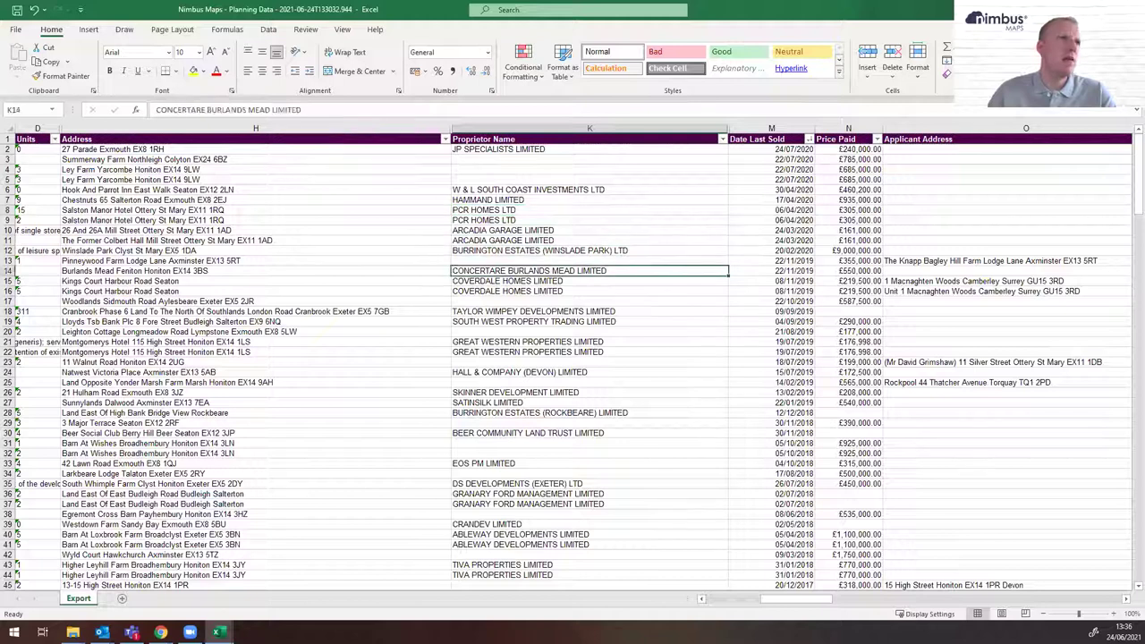
key(Down)
key(Down)
key(Down)
key(Down)
key(Down)
key(Down)
key(Down)
key(Down)
key(Down)
key(Down)
key(Down)
key(Down)
key(Down)
key(Down)
key(Down)
key(Down)
key(Down)
key(Down)
key(Down)
key(Down)
key(Down)
key(Down)
key(Down)
key(Down)
key(Down)
key(Down)
key(Left)
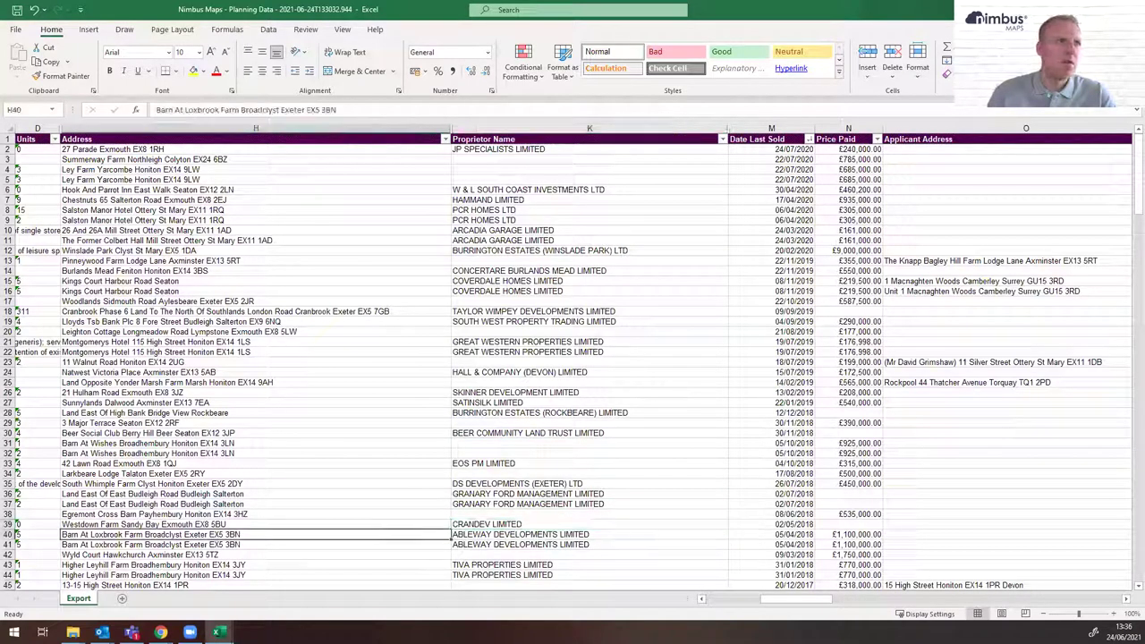
key(Right)
key(Right)
key(Right)
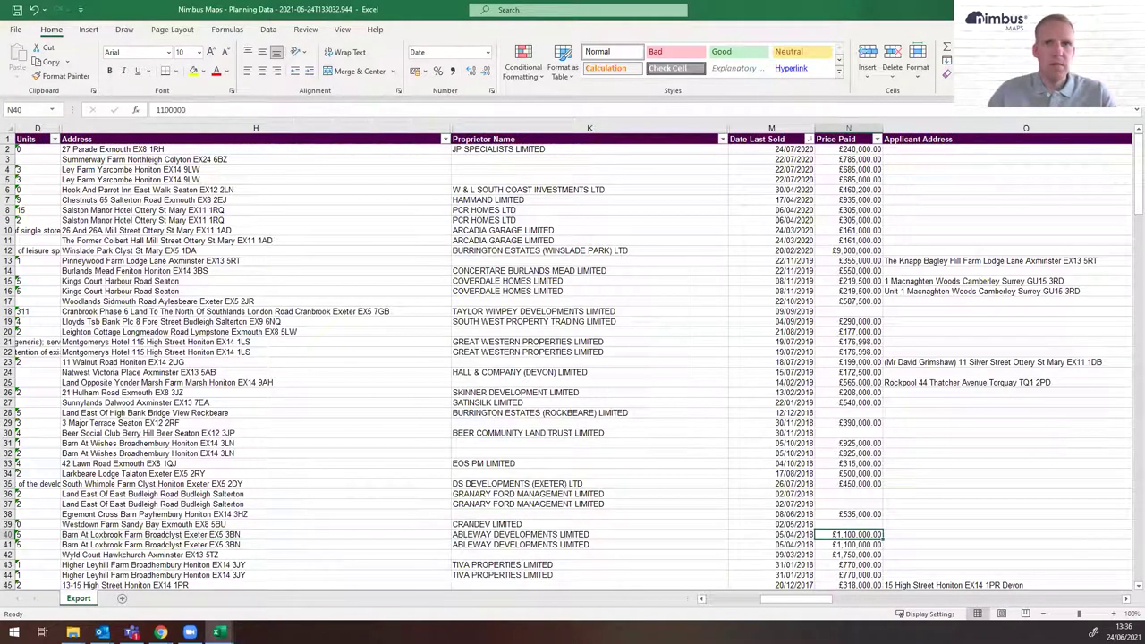
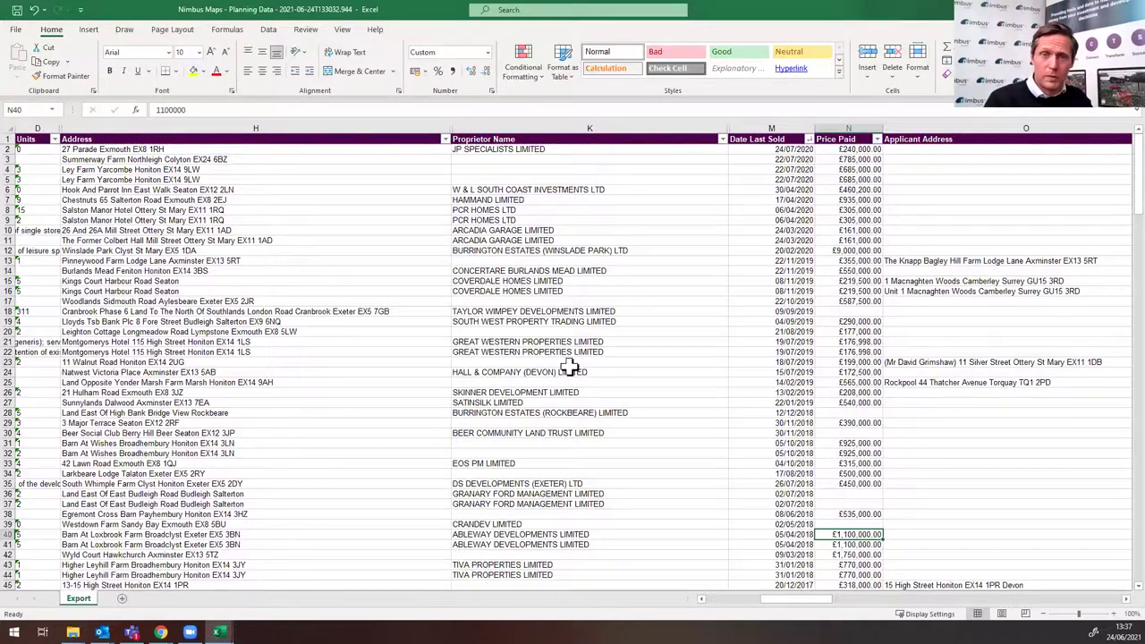
Step: Below the planning data, type the labels Revenue, Build and Profit down column M from M263
scroll(585, 380, down, 11)
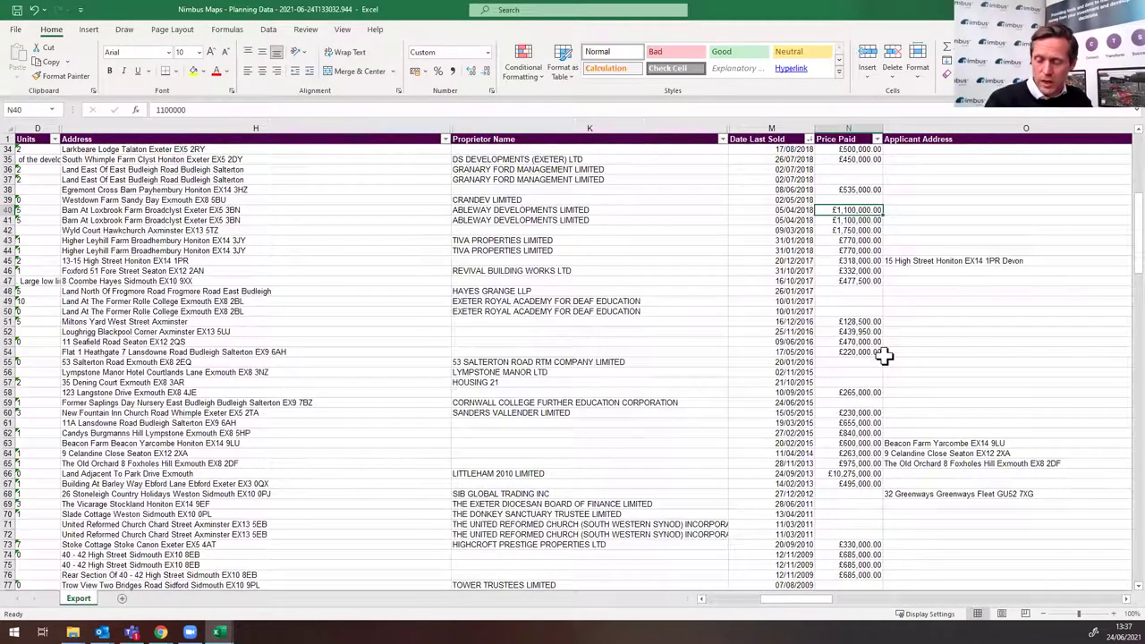
scroll(840, 356, down, 20)
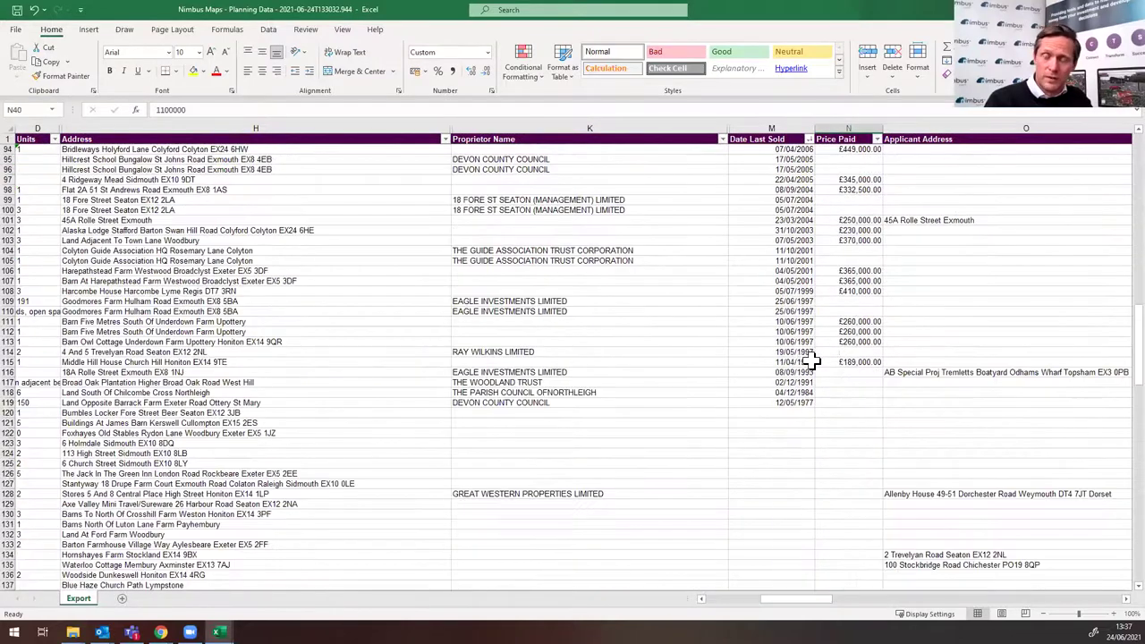
scroll(805, 357, down, 20)
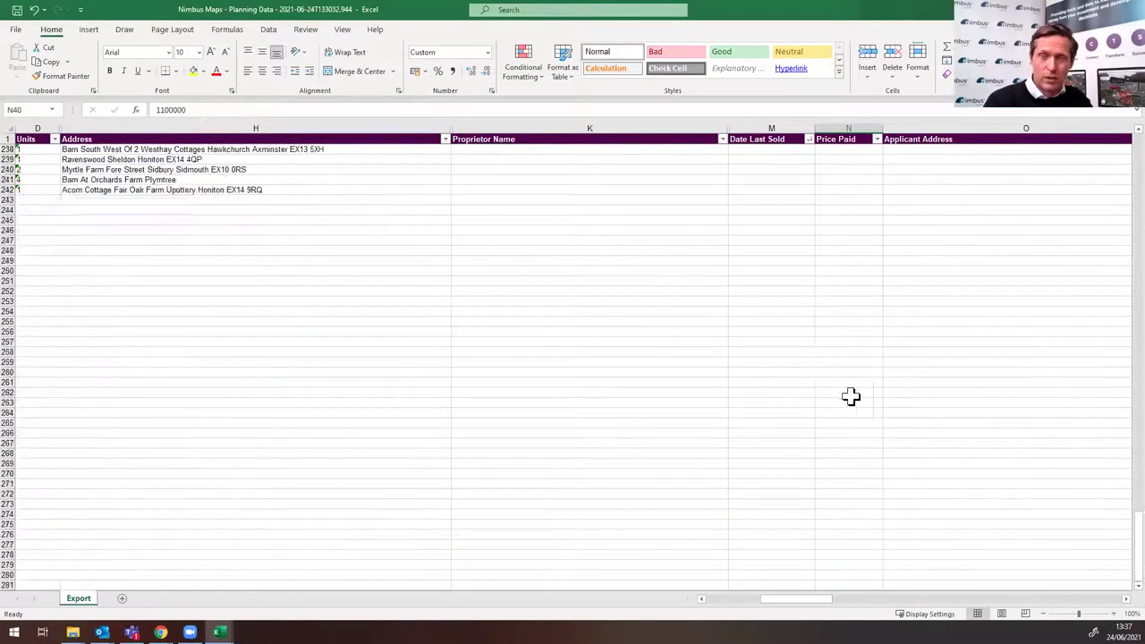
click(778, 402)
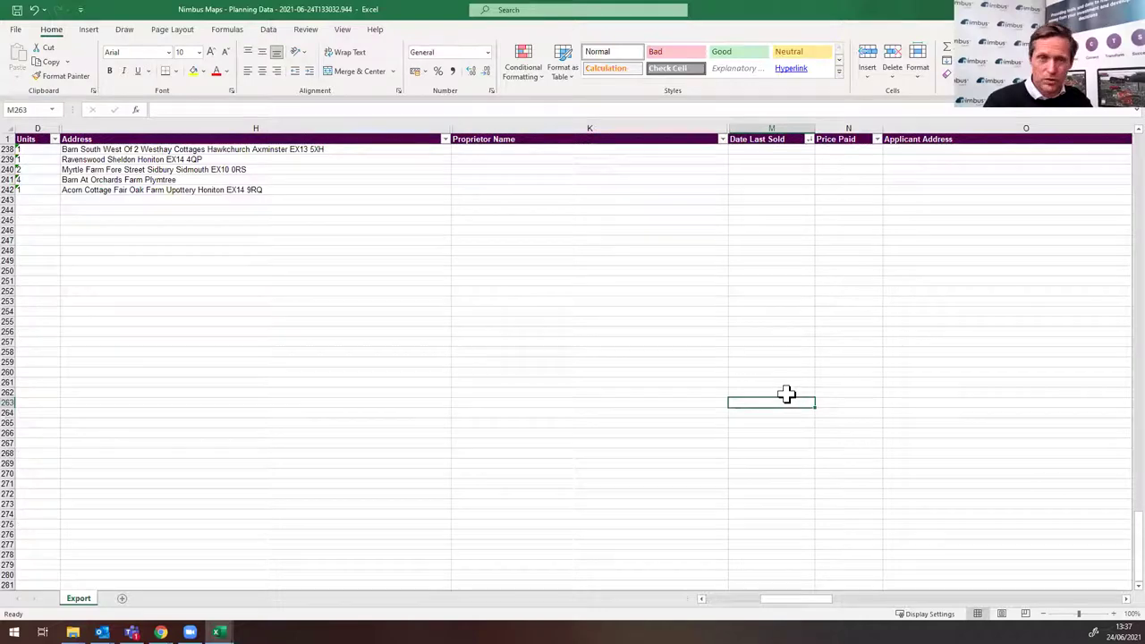
text(Revenue)
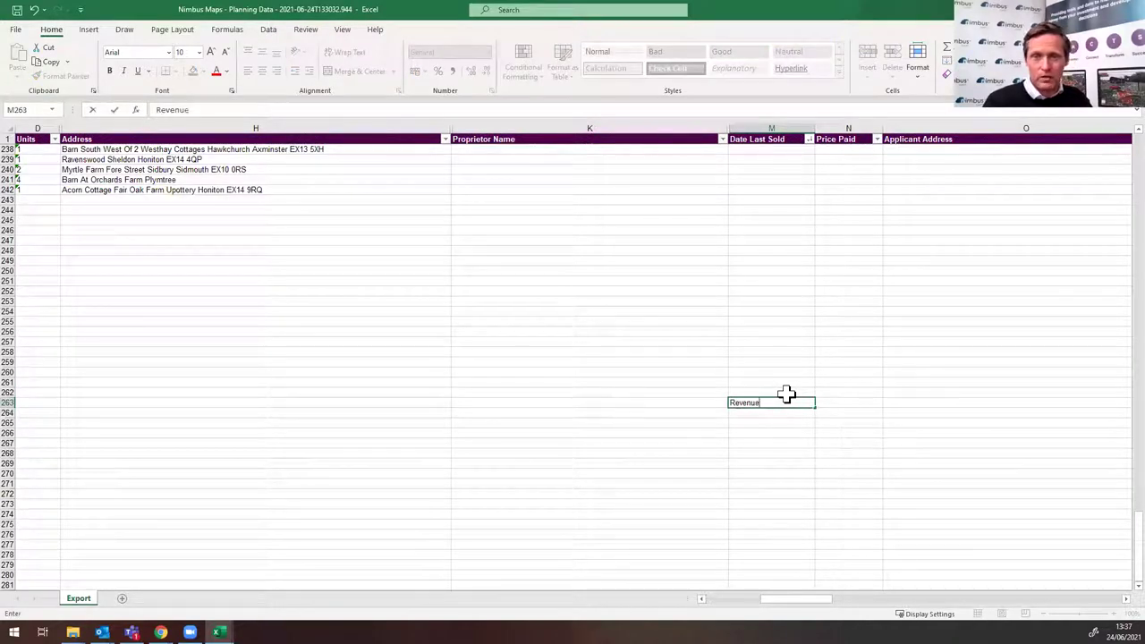
key(Tab)
key(Return)
text(Bu)
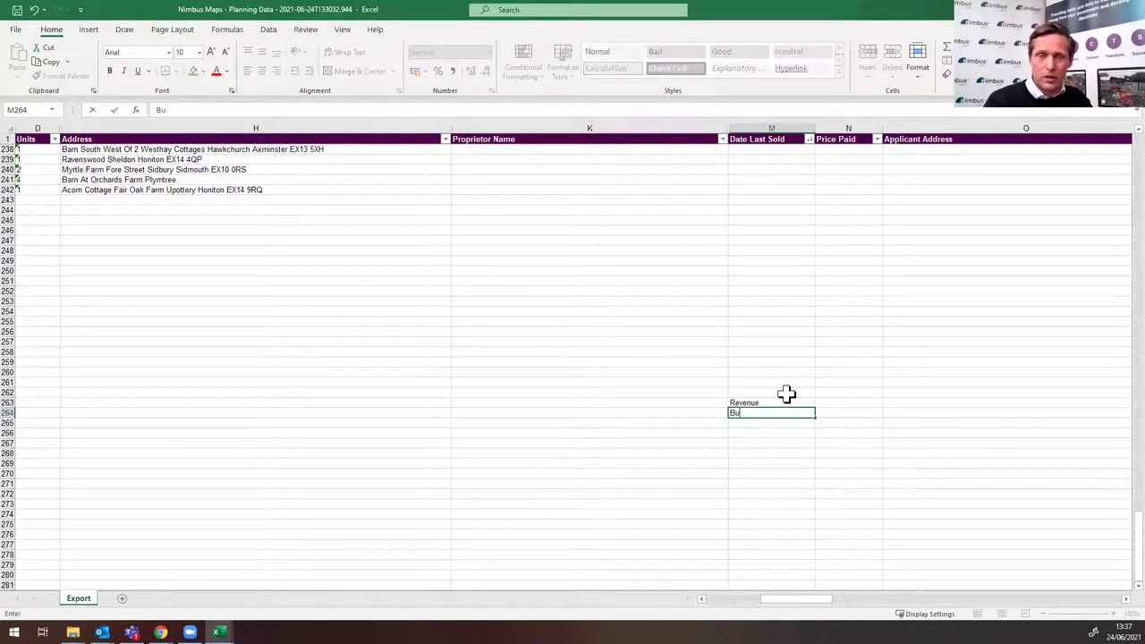
text(ild)
key(Return)
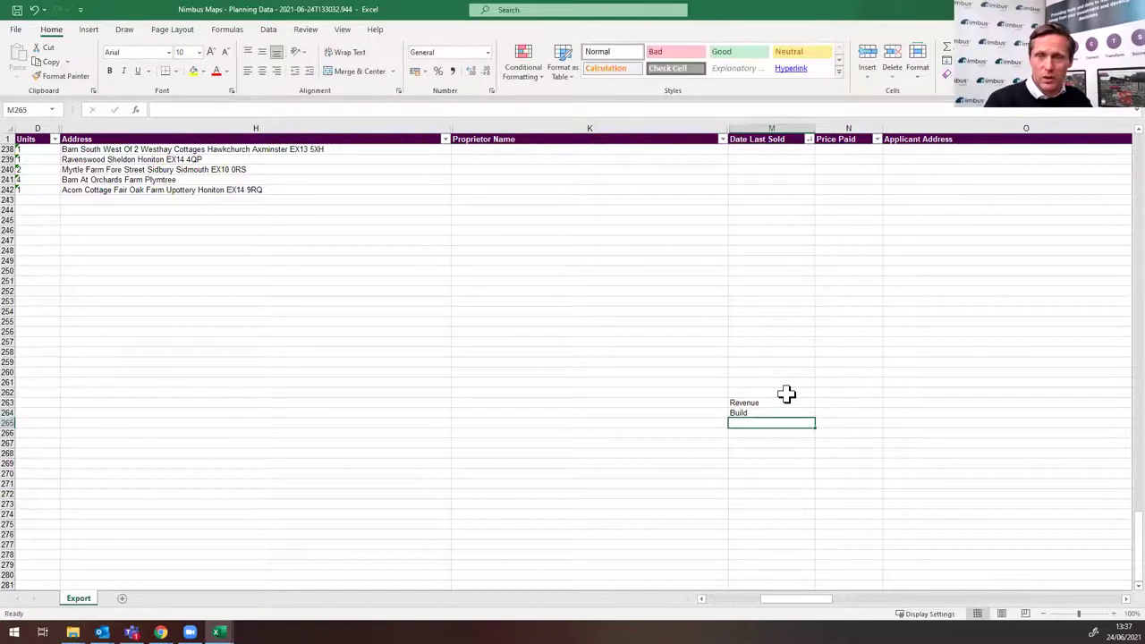
text(Pr)
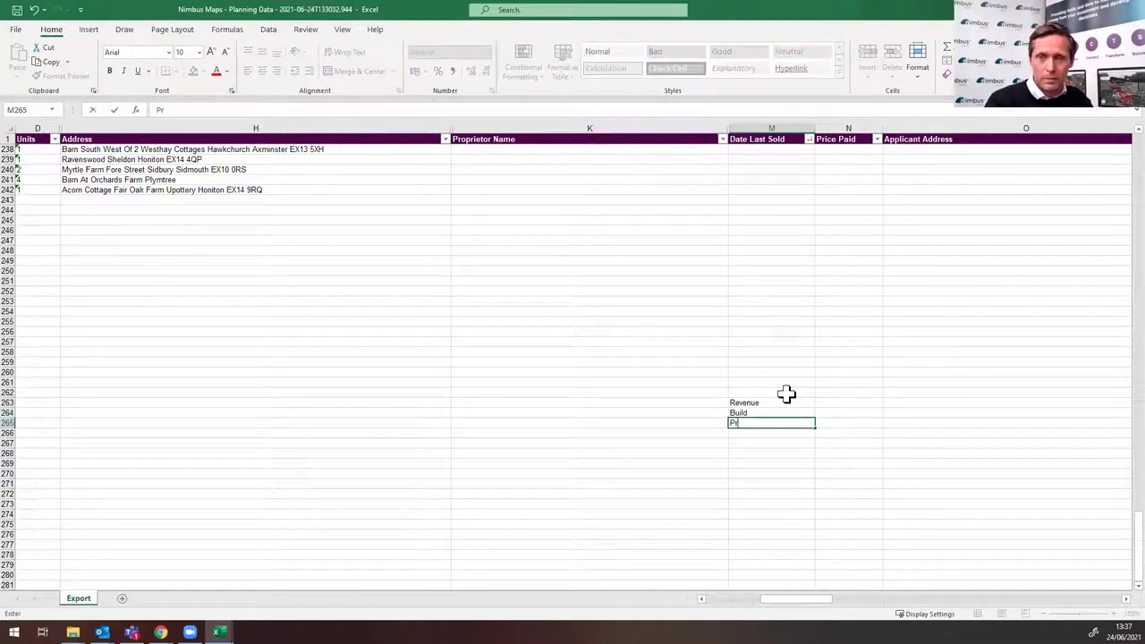
text(ofit)
key(Return)
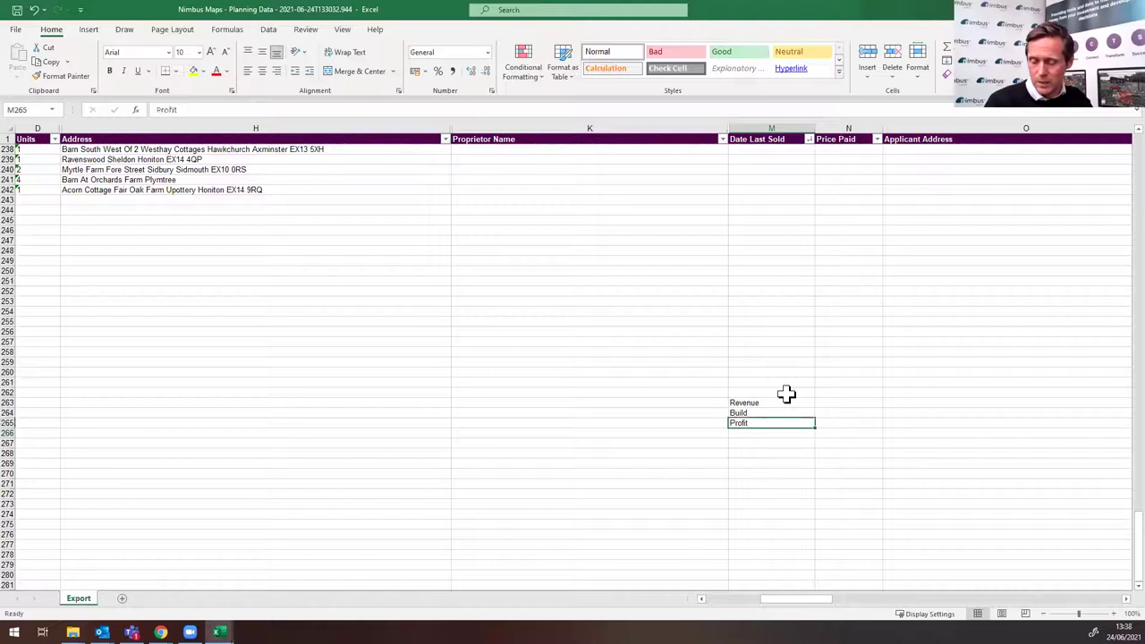
Step: Move up to N261, start an =SU formula, then clear it
key(Up)
key(Up)
key(Up)
key(Up)
key(Right)
key(Up)
text(=su)
key(BackSpace)
key(BackSpace)
key(BackSpace)
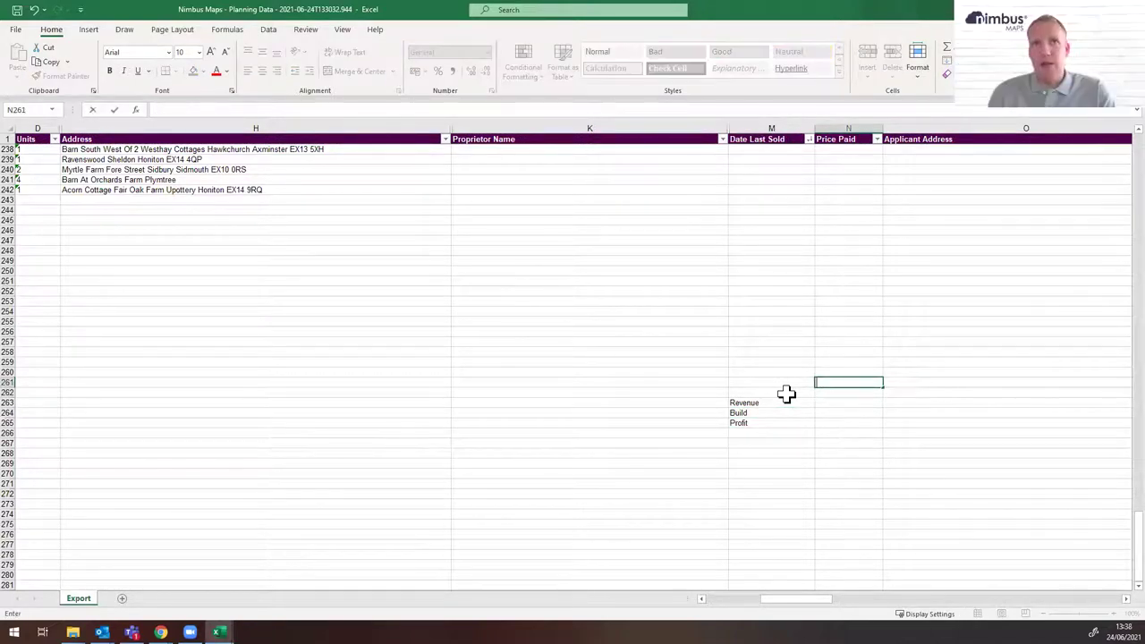
Step: Enter 8 in M260 and 900 in N259
key(Up)
key(Left)
text(8)
key(Right)
key(Right)
key(Left)
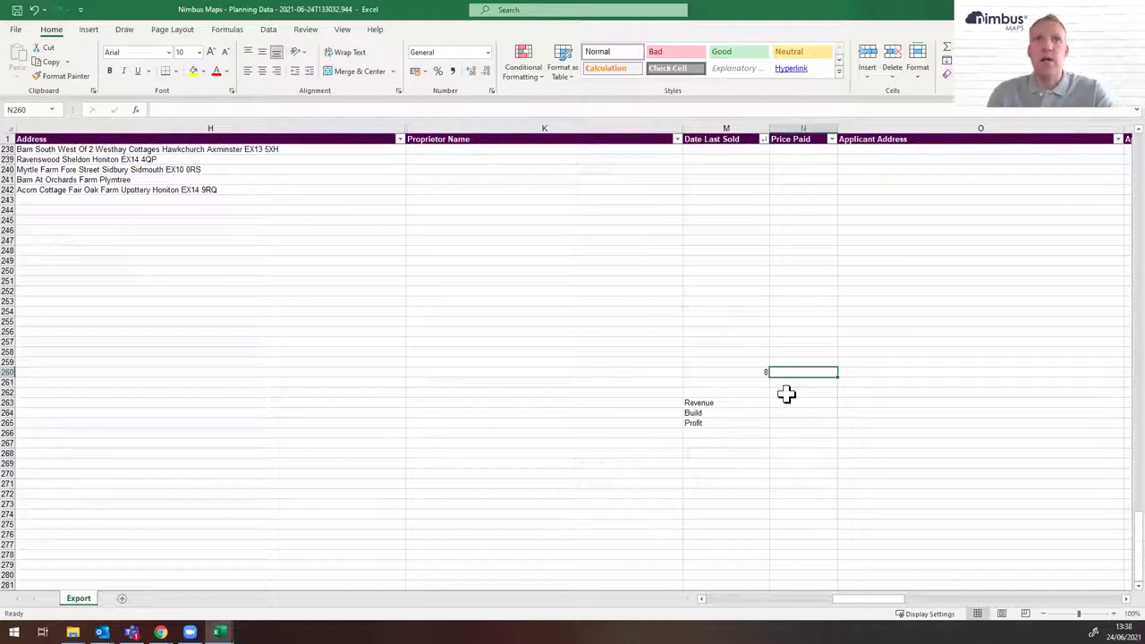
key(Up)
text(900)
key(Return)
Step: Enter =M260*N259 in N260 so it shows 7200
text(=)
key(Left)
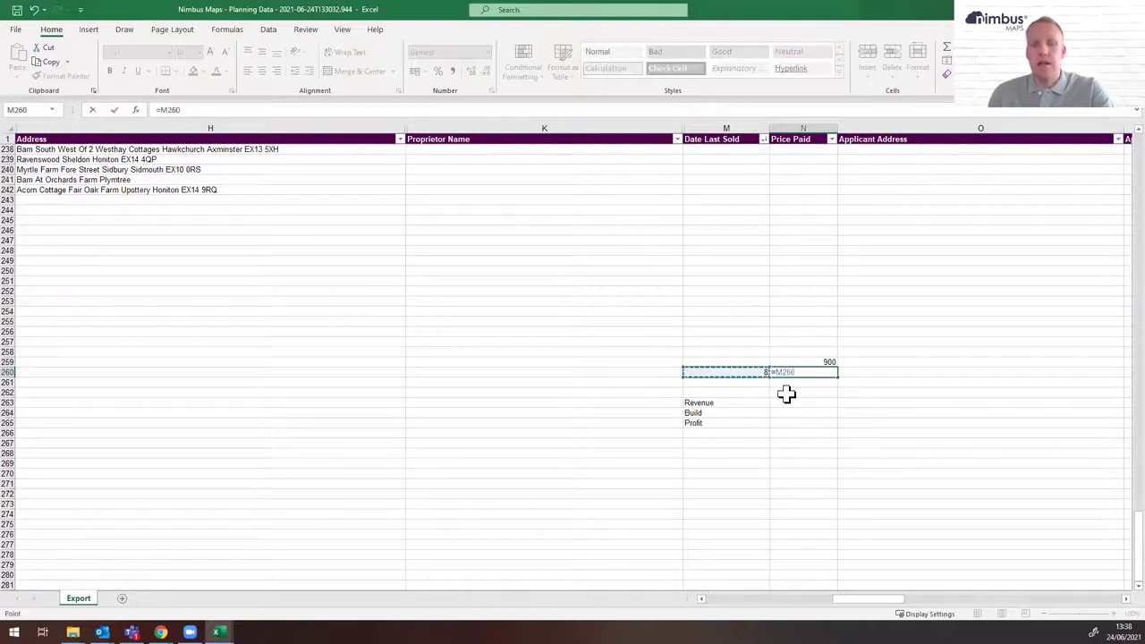
text(*)
key(Up)
key(Return)
Step: Set the Revenue assumption to 300 in O263 and Build to 150 in O264
key(Down)
key(Down)
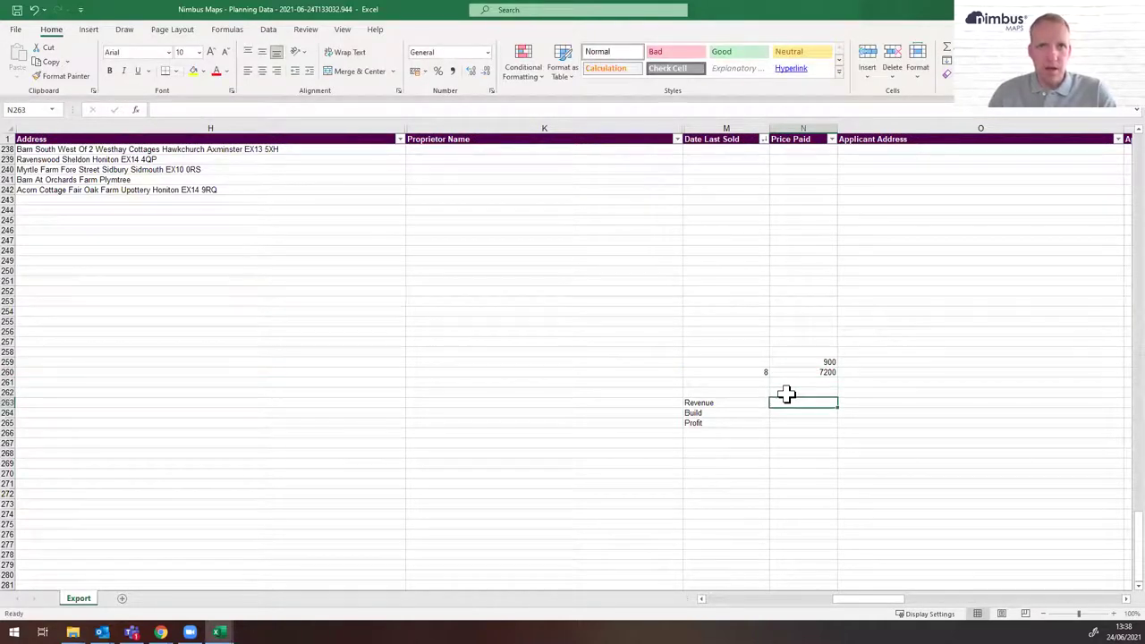
click(888, 401)
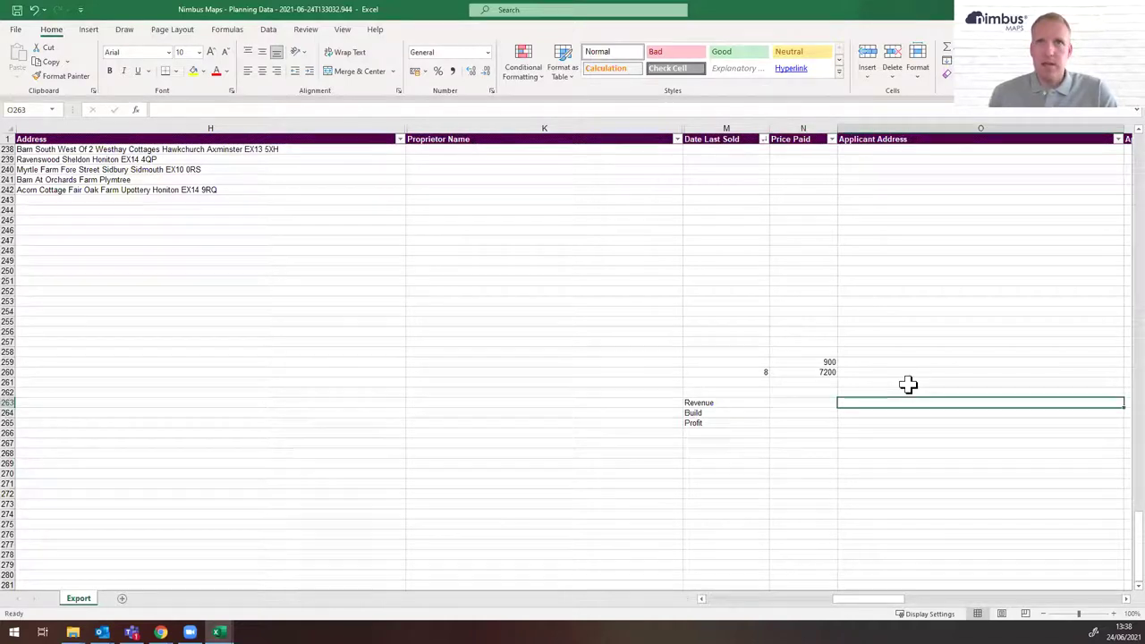
text(300)
key(Return)
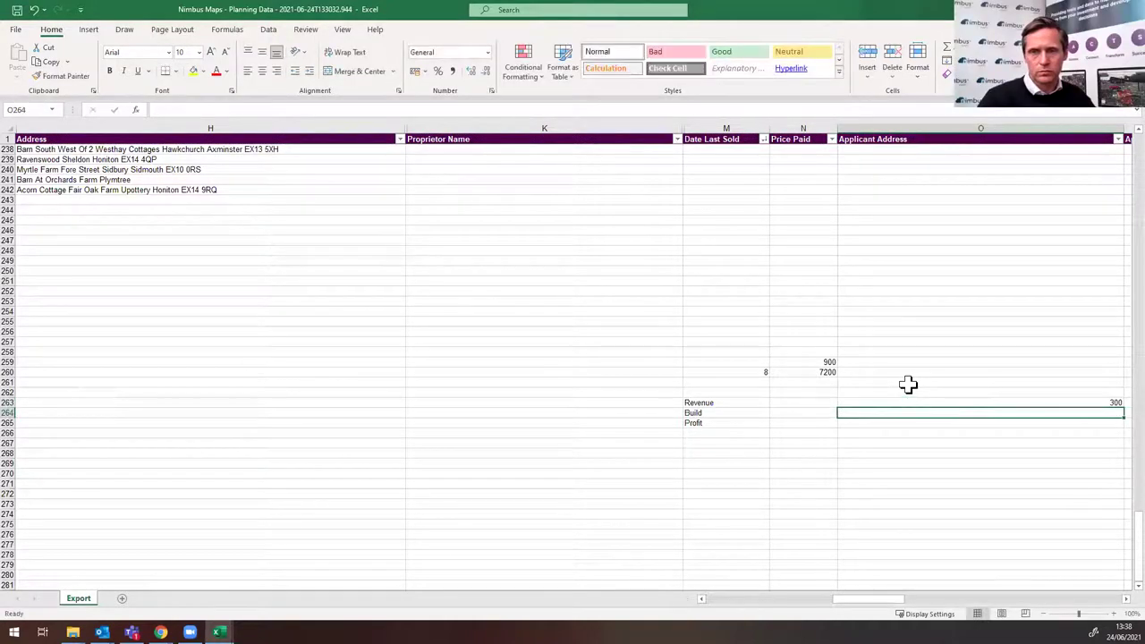
text(150)
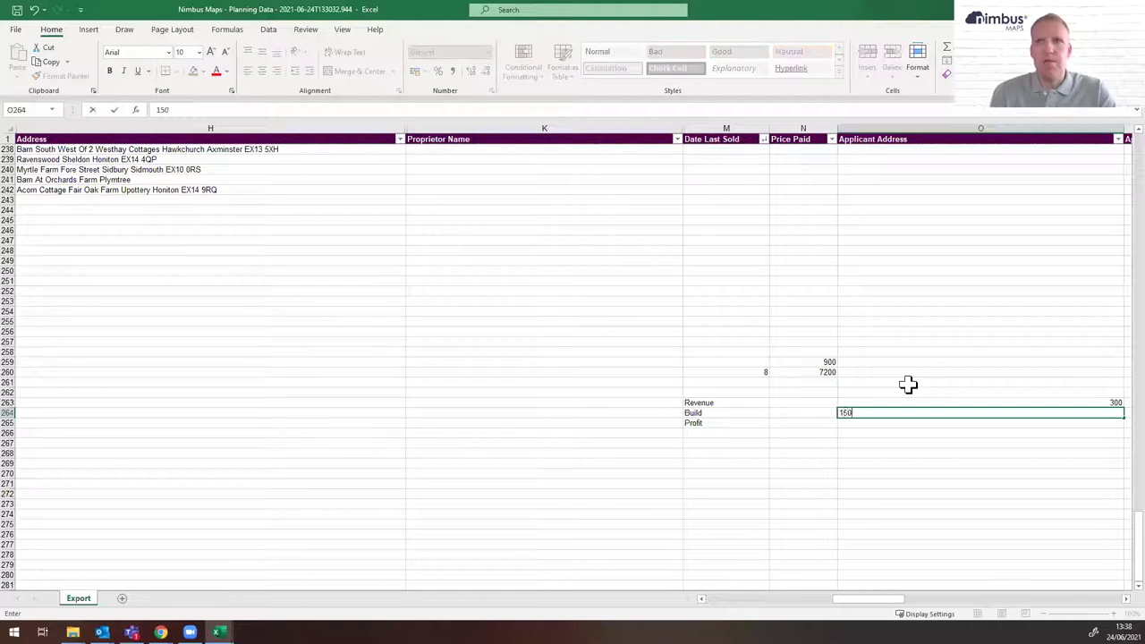
key(Return)
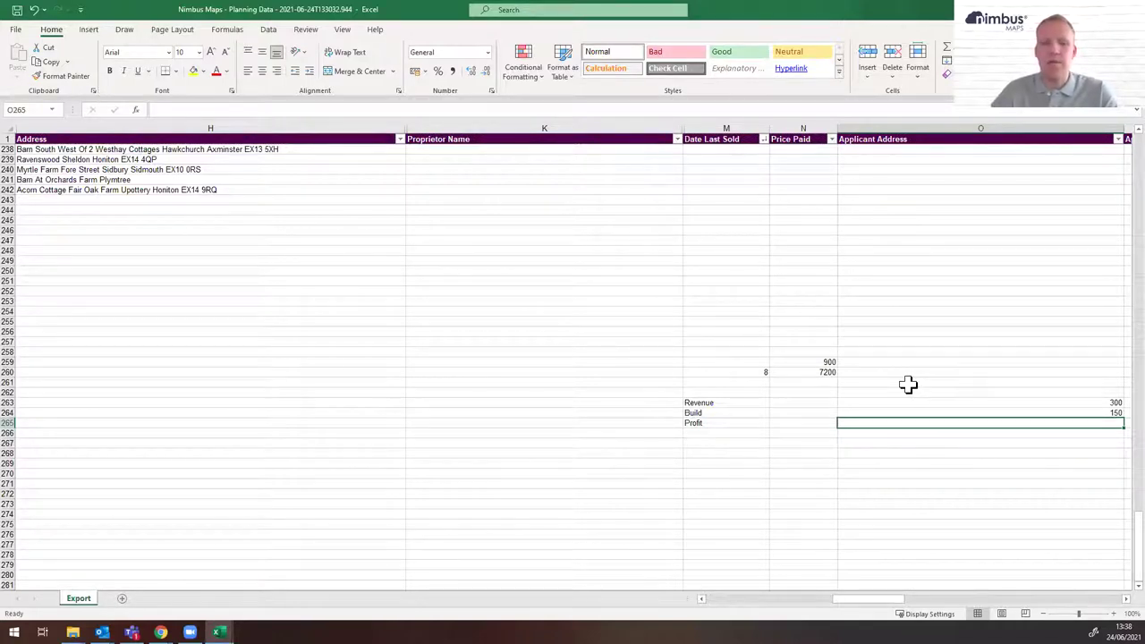
Step: Set the Profit rate to =O263*0.25 (75) and add a Land Value label in M267
text(=O263*0.25)
key(Return)
key(Left)
key(Left)
key(Down)
text(Land Val)
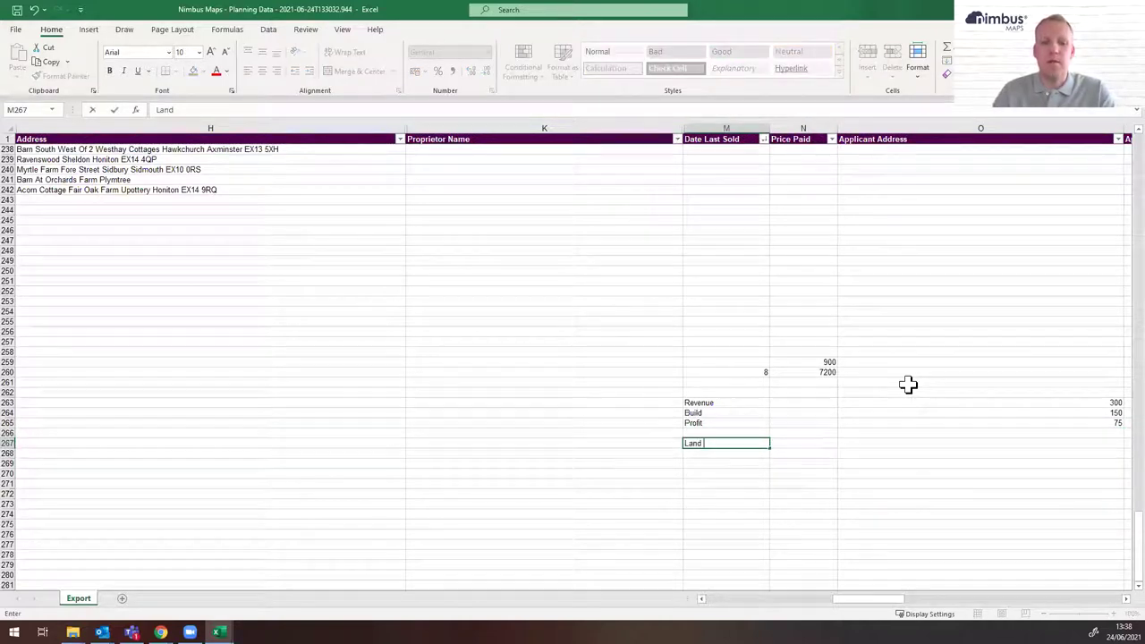
key(BackSpace)
key(BackSpace)
text(alue)
key(Return)
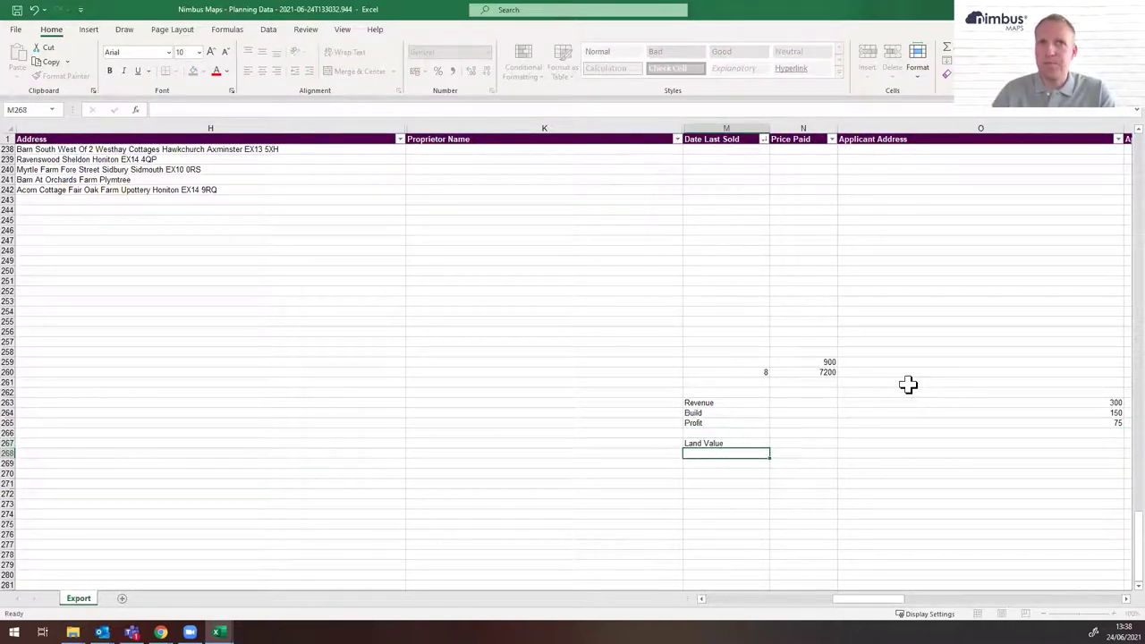
Step: Calculate Revenue in N263 as the 7200 total times 300, giving 2160000
key(Up)
key(Up)
key(Right)
key(Up)
key(Up)
key(Up)
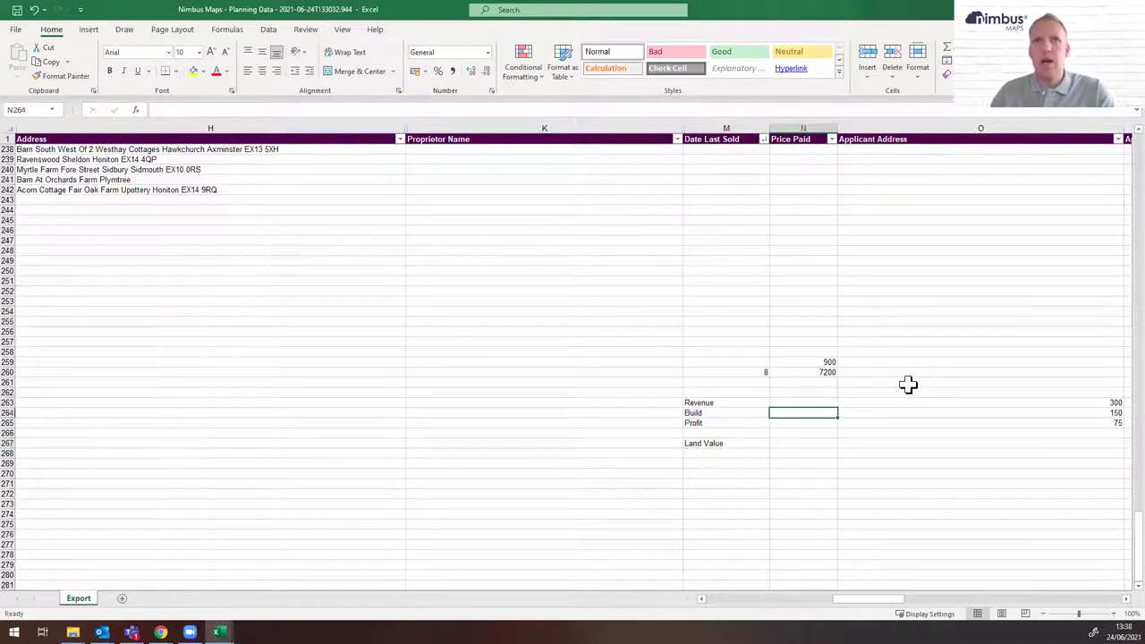
text(=)
key(Up)
key(Up)
key(Up)
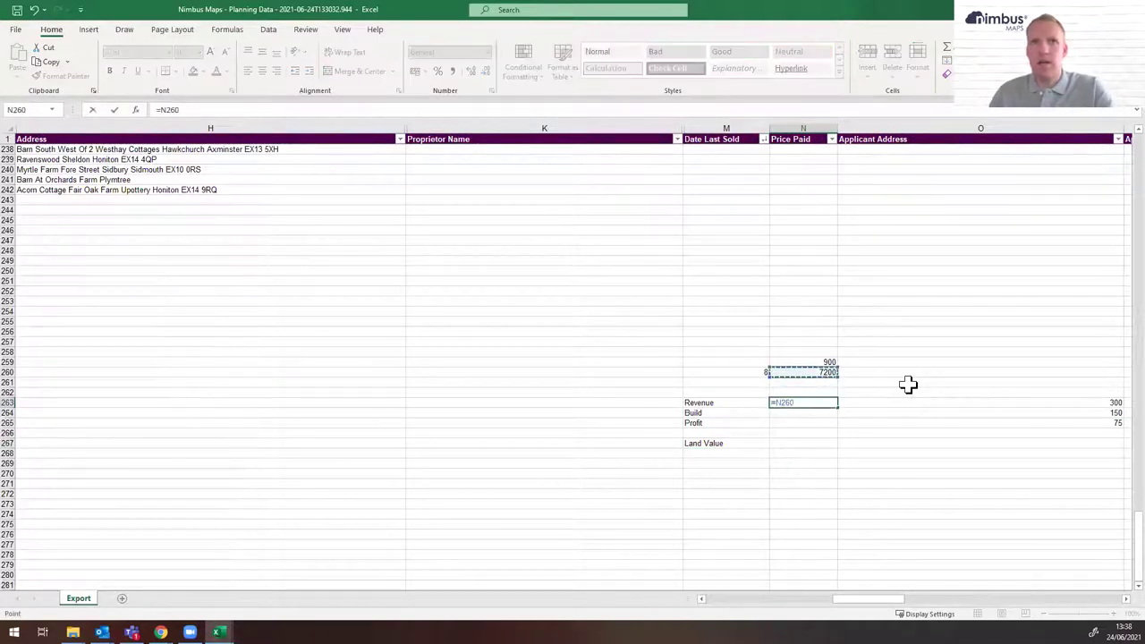
text(*)
key(Right)
key(Return)
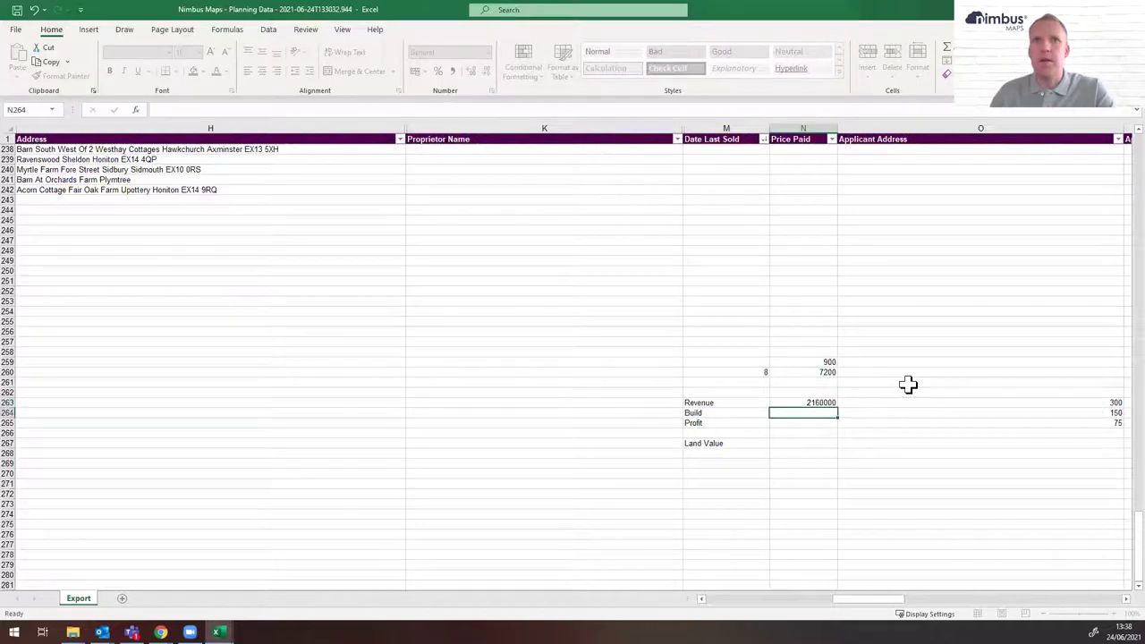
Step: Calculate Build (1080000) and Profit (540000) as 7200 times their rates of 150 and 75
text(=)
key(Up)
key(Up)
key(Up)
key(Up)
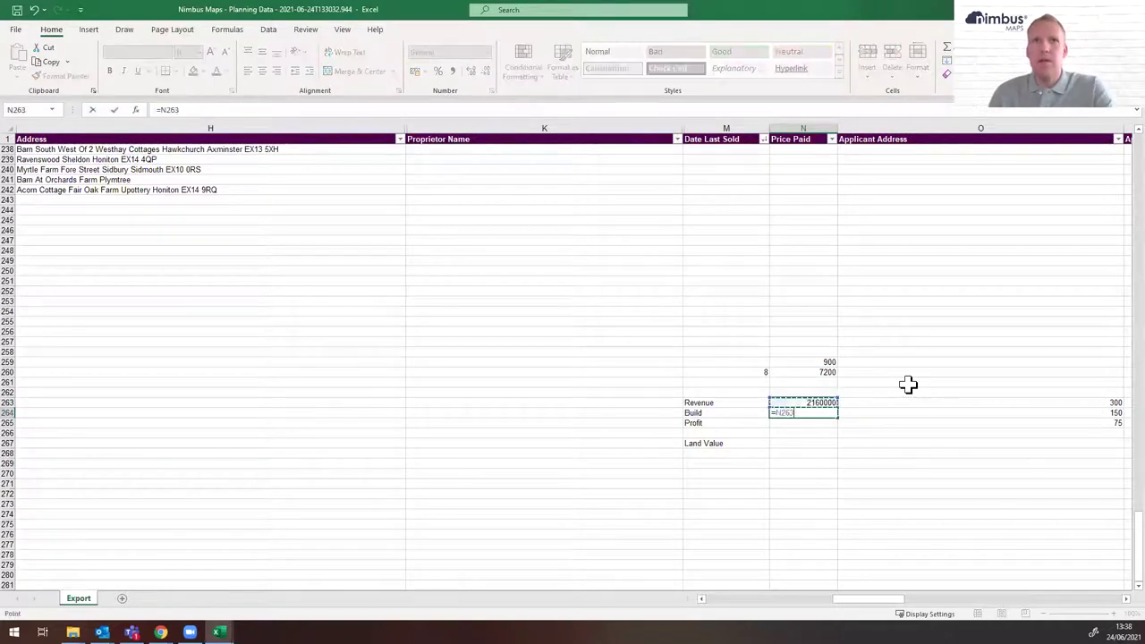
text(*)
key(Right)
key(Return)
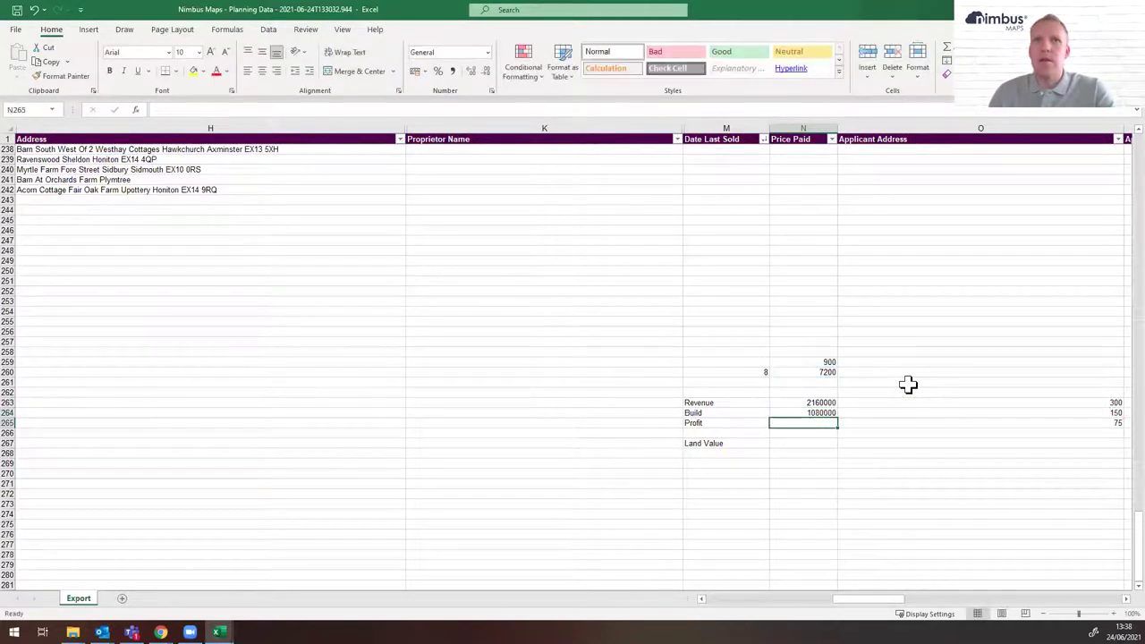
text(=)
key(Up)
key(Up)
key(Up)
key(Up)
key(Up)
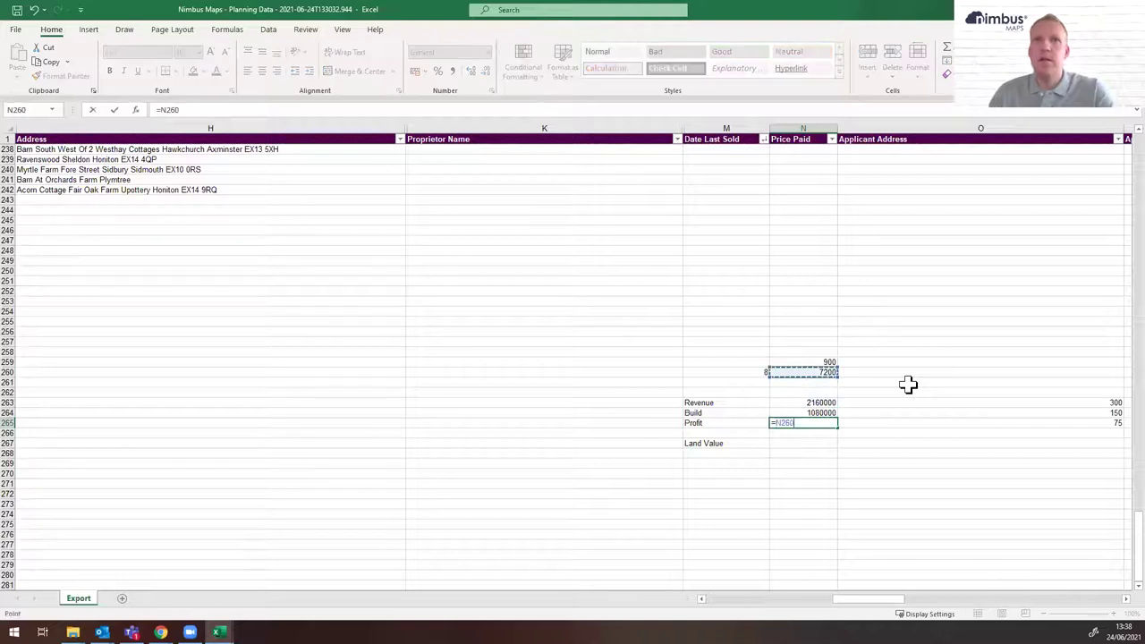
text(*)
key(Right)
key(Return)
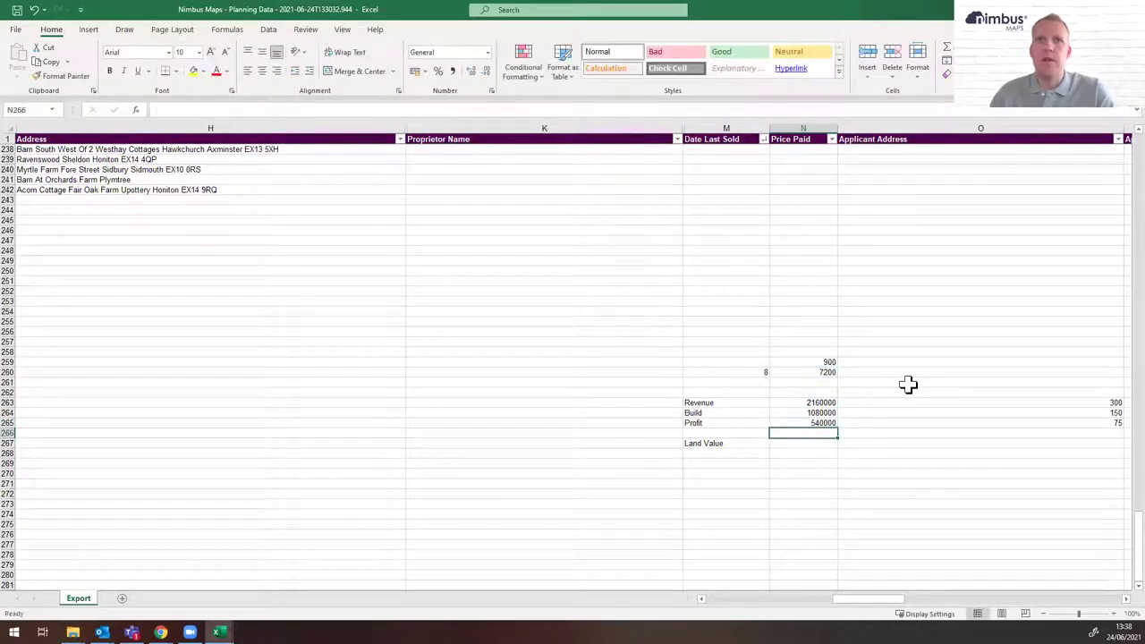
Step: Enter =N263-N264-N265 beside Land Value so it shows 540000
key(Up)
key(Down)
key(Down)
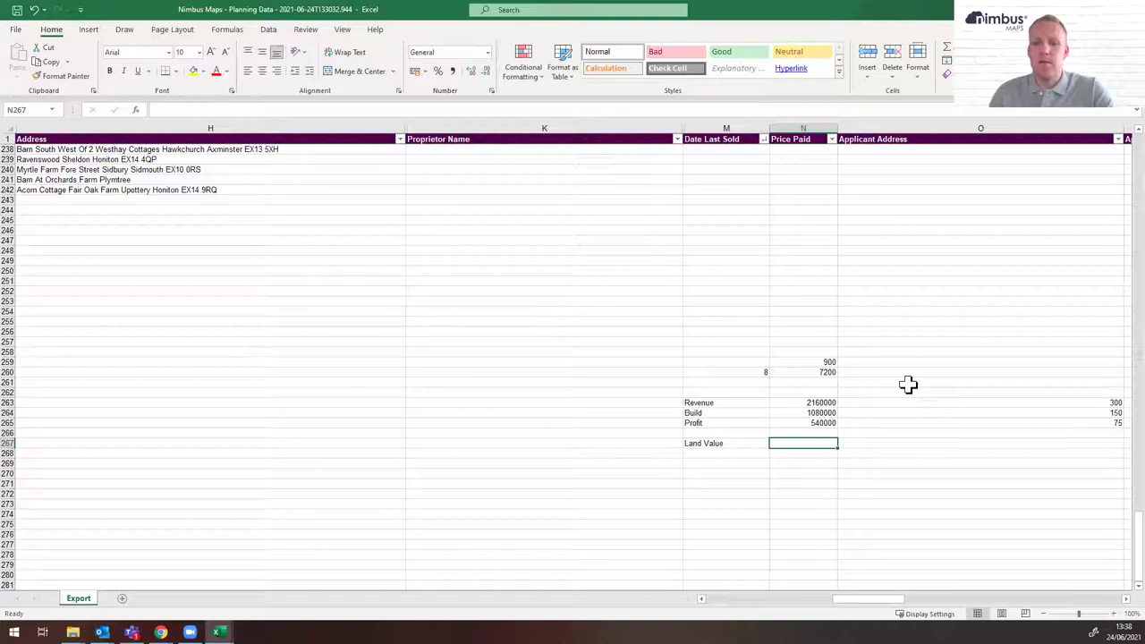
text(=)
key(Up)
key(Up)
key(Up)
key(Up)
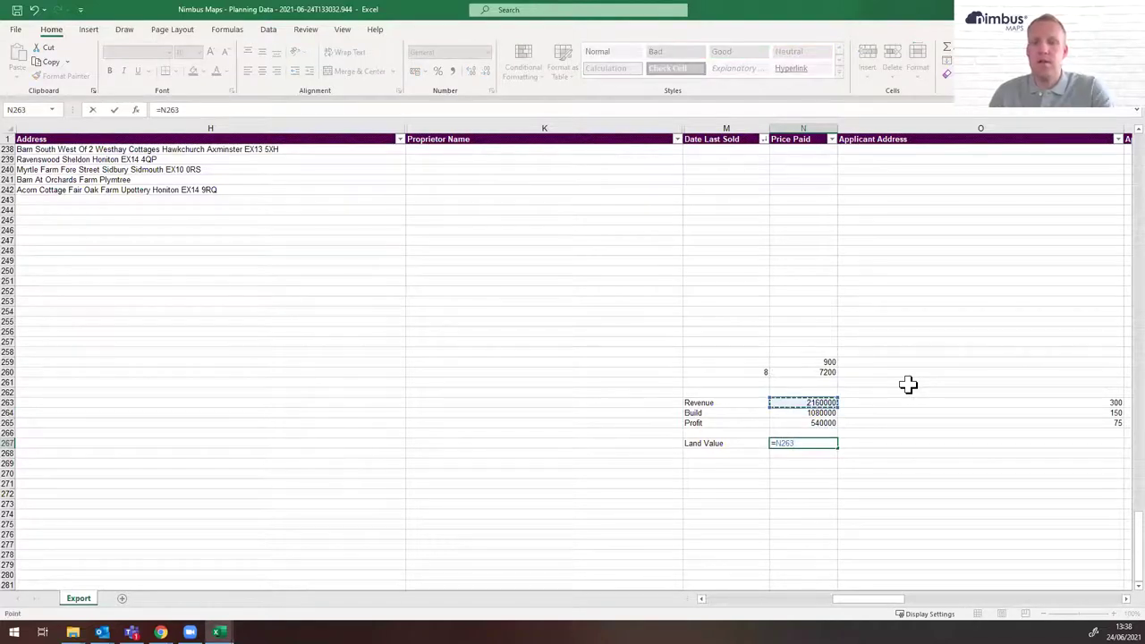
text(-)
key(Up)
key(Up)
key(Up)
text(-)
key(Up)
key(Up)
key(Return)
key(Up)
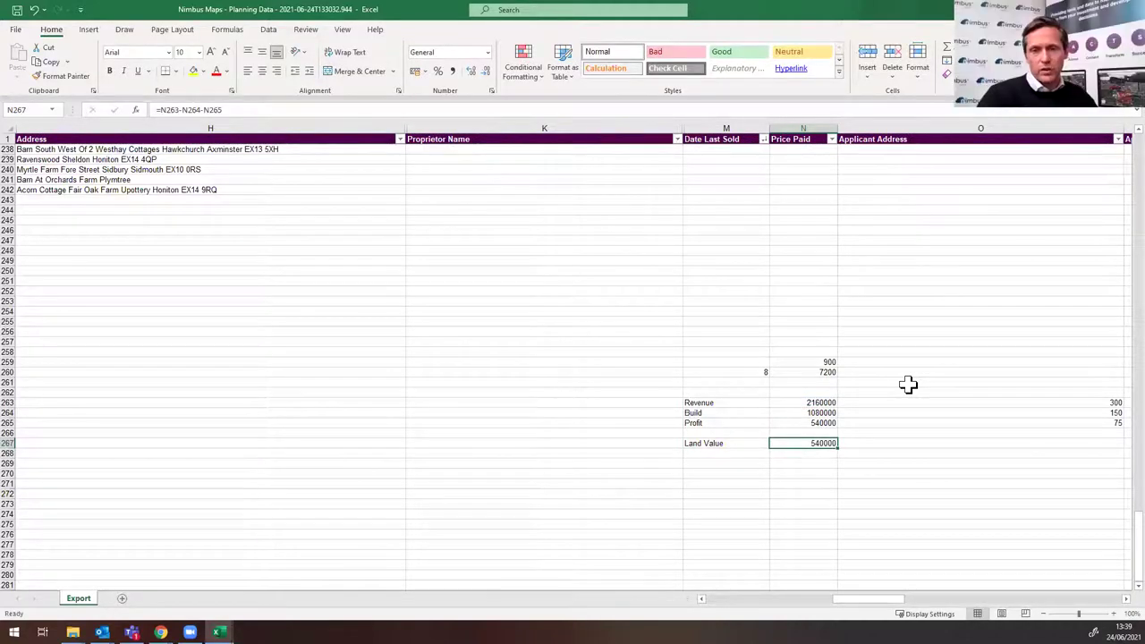
key(Up)
key(Up)
Step: Move the Profit and Land Value rows down by one row
click(822, 414)
click(1114, 414)
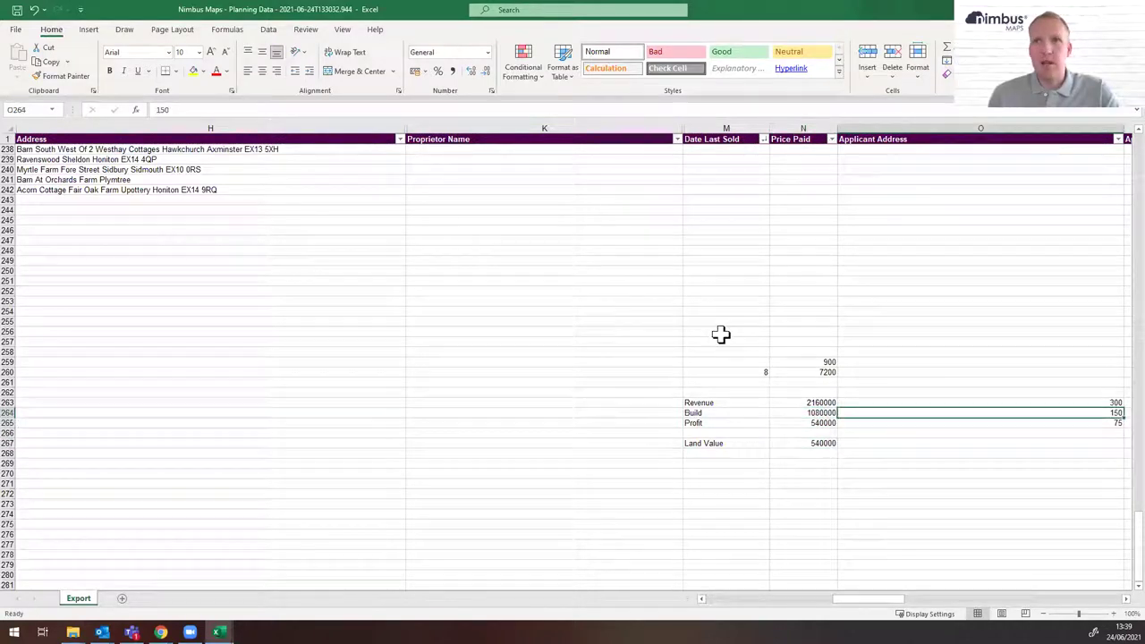
drag(711, 424, 985, 445)
key(ctrl+c)
key(Down)
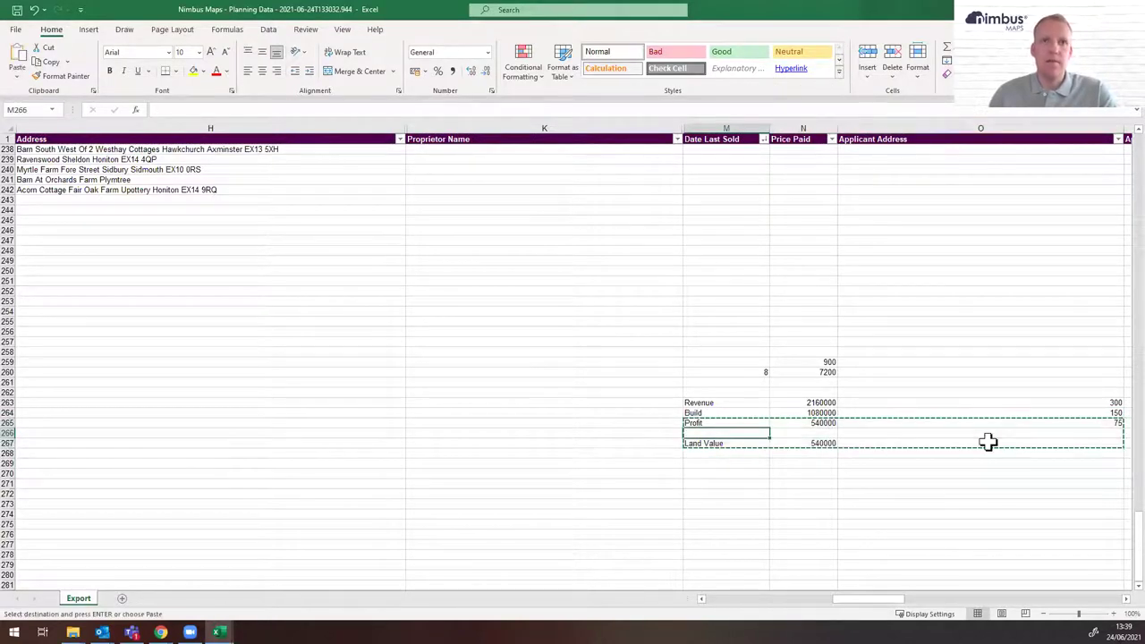
key(Return)
Step: Label the freed row 265 as Abnormals
key(Up)
key(Up)
key(Down)
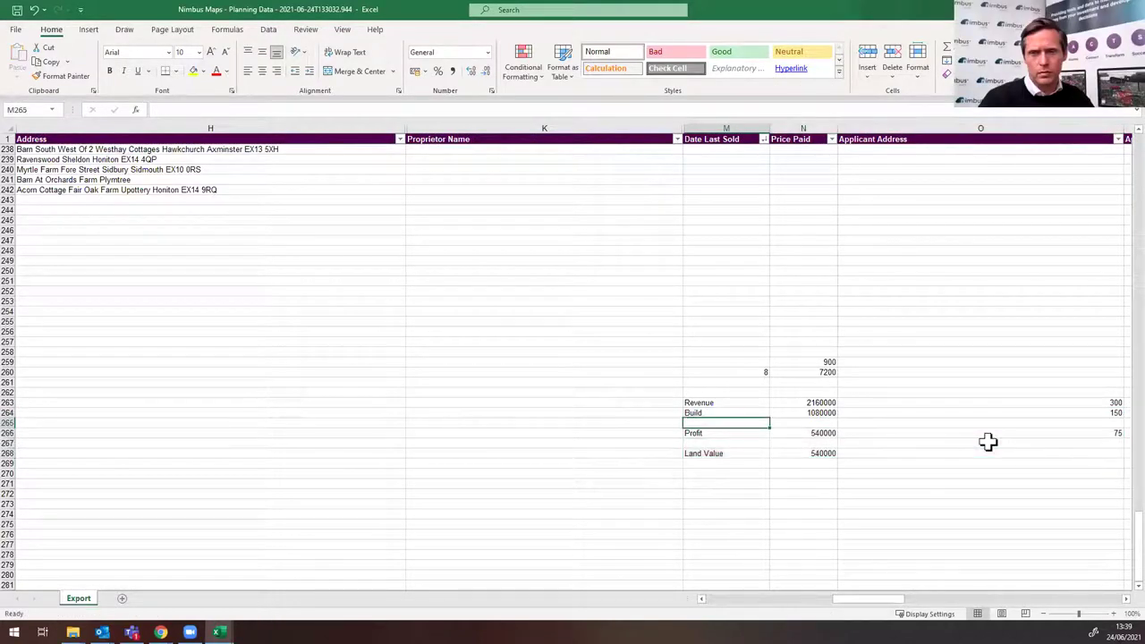
text(Abnormals)
key(Tab)
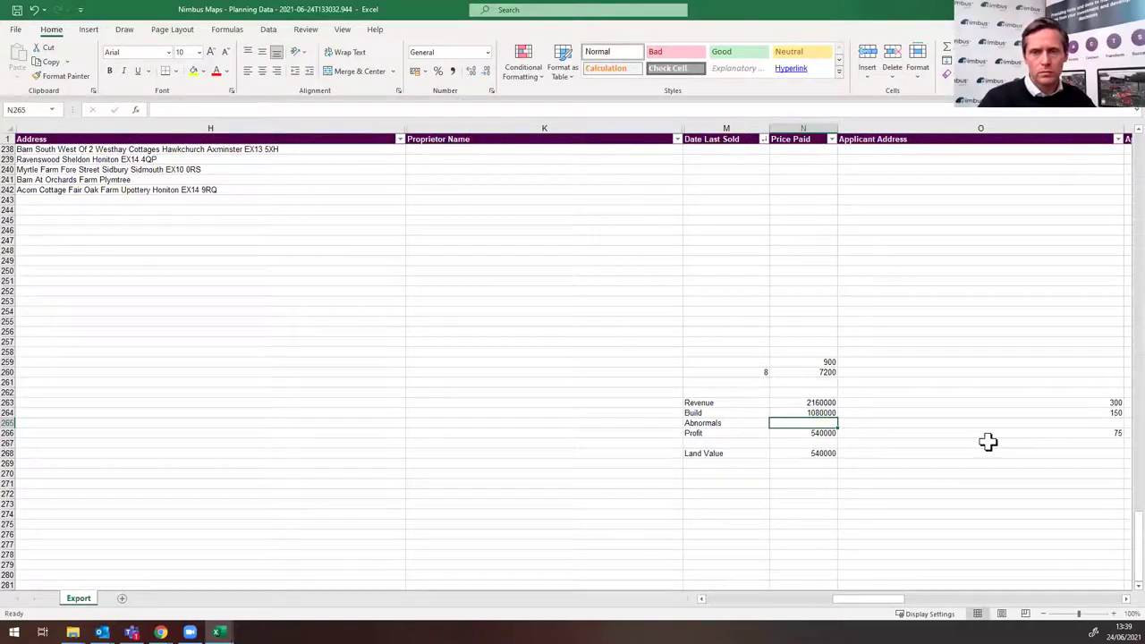
key(Tab)
Step: Set the Abnormals rate to 25 in O265 and enter =N260*O265, giving 180000
text(25)
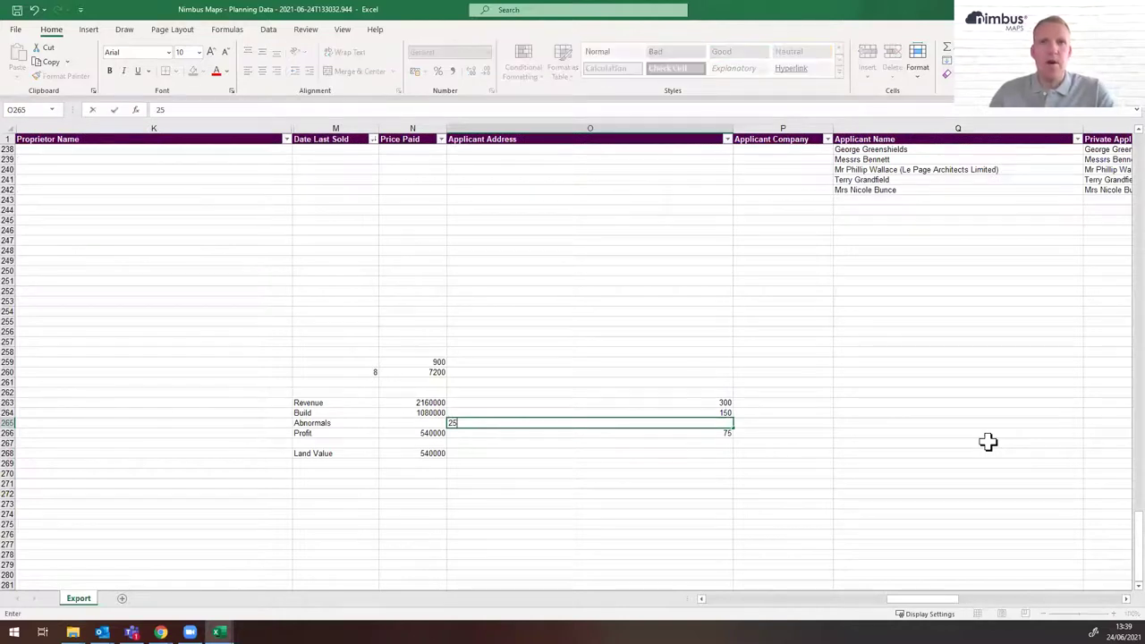
key(Return)
key(Left)
key(Up)
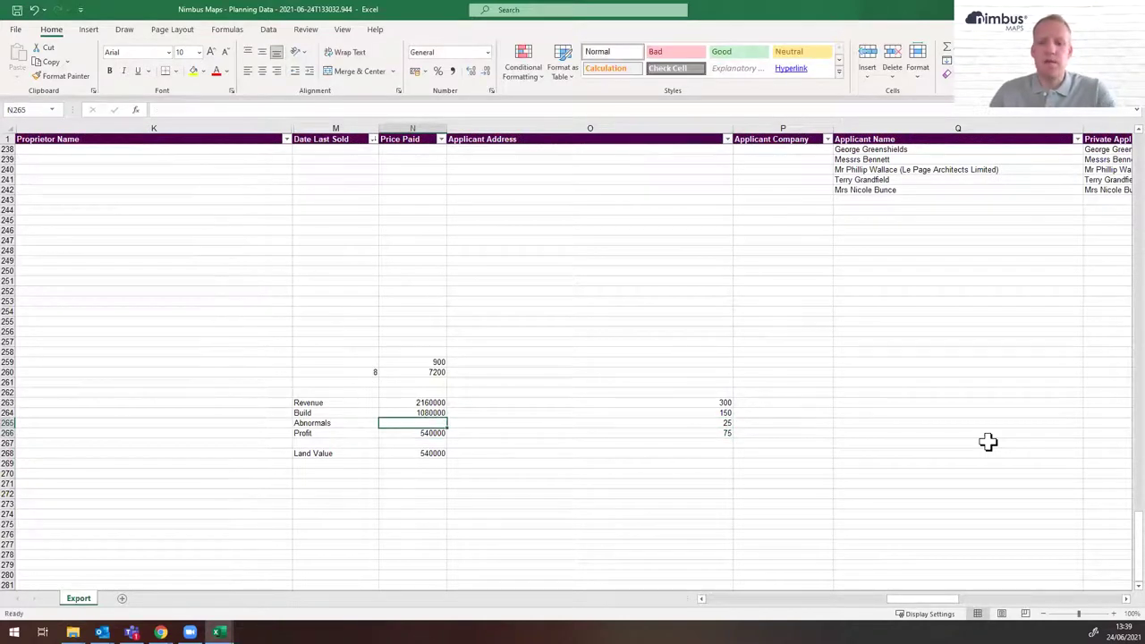
text(=)
key(Up)
key(Up)
key(Up)
key(Up)
key(Up)
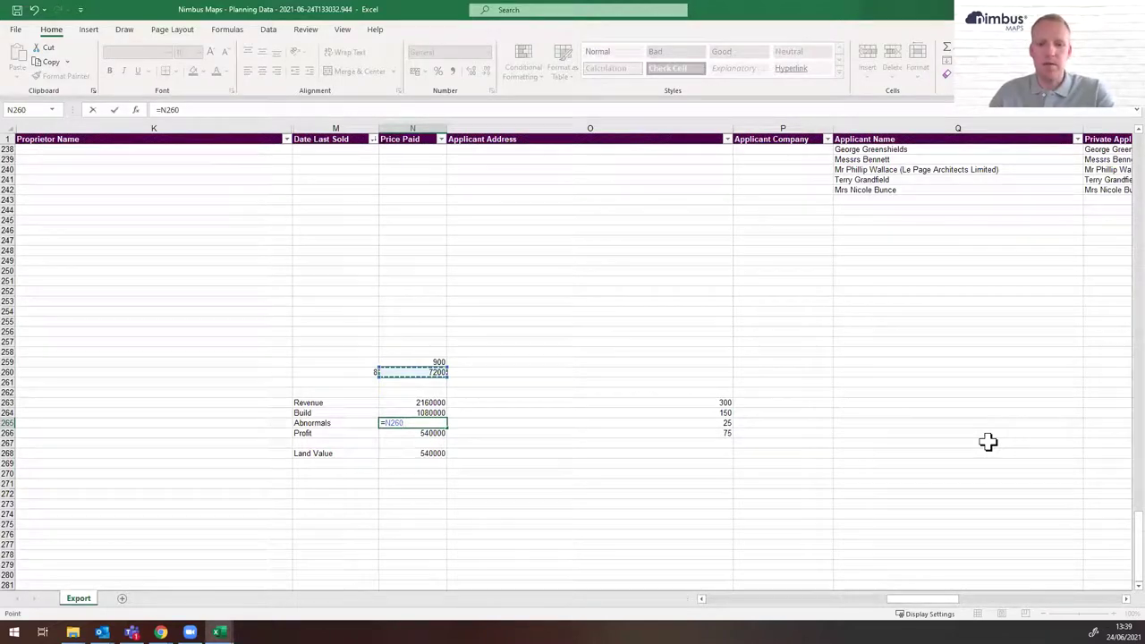
text(*)
key(Right)
key(Return)
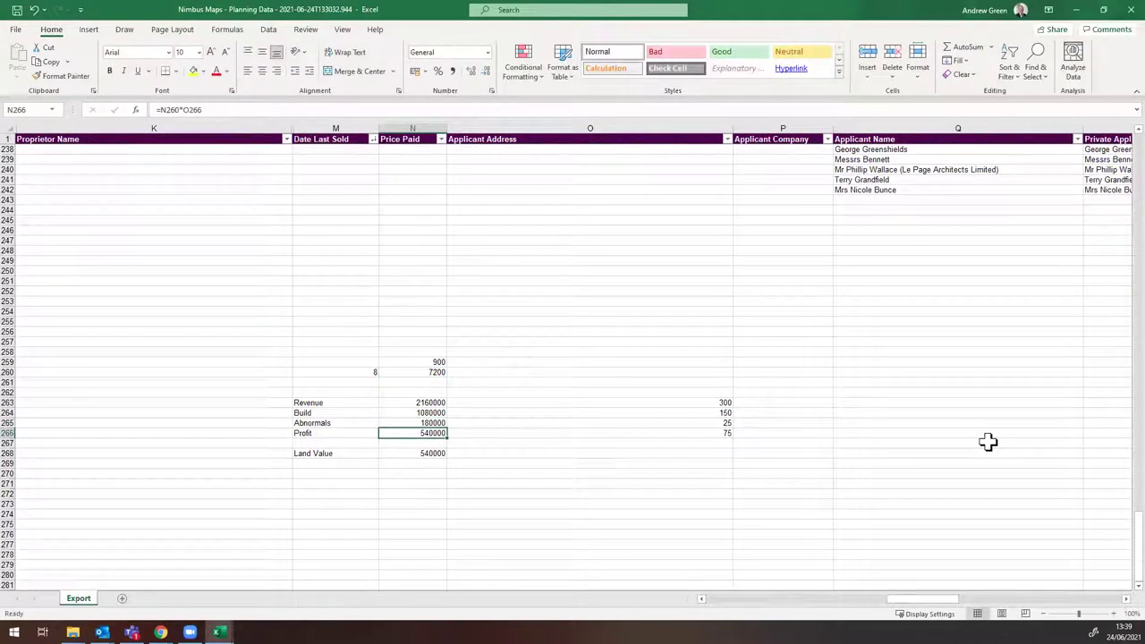
Step: Append -N265 to the Land Value formula so it drops to 360000
key(Left)
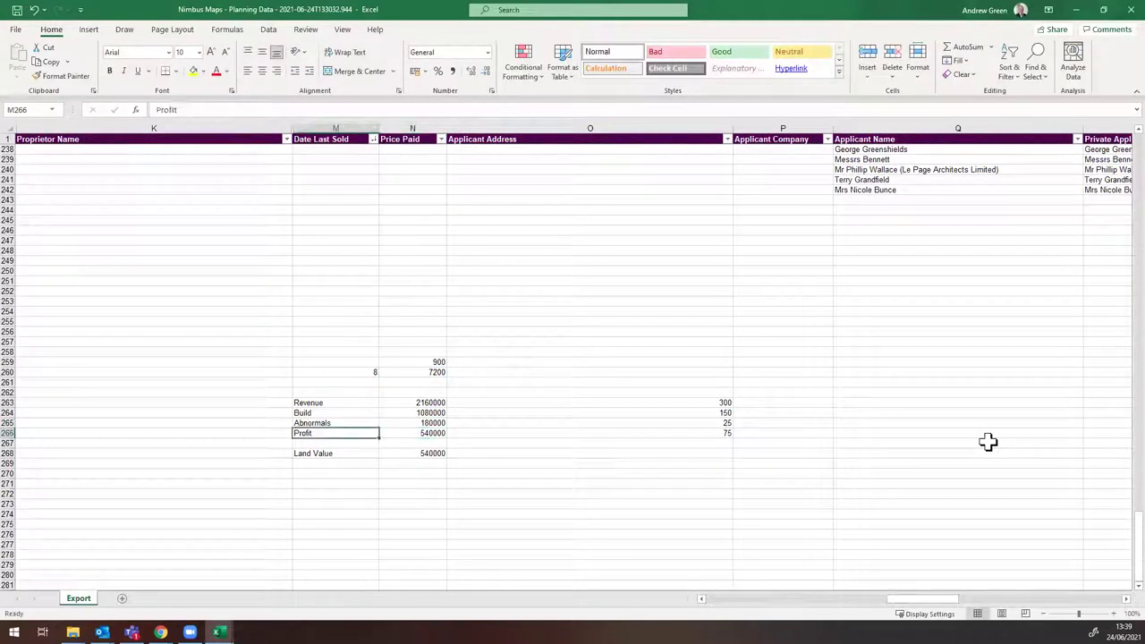
click(436, 453)
click(439, 109)
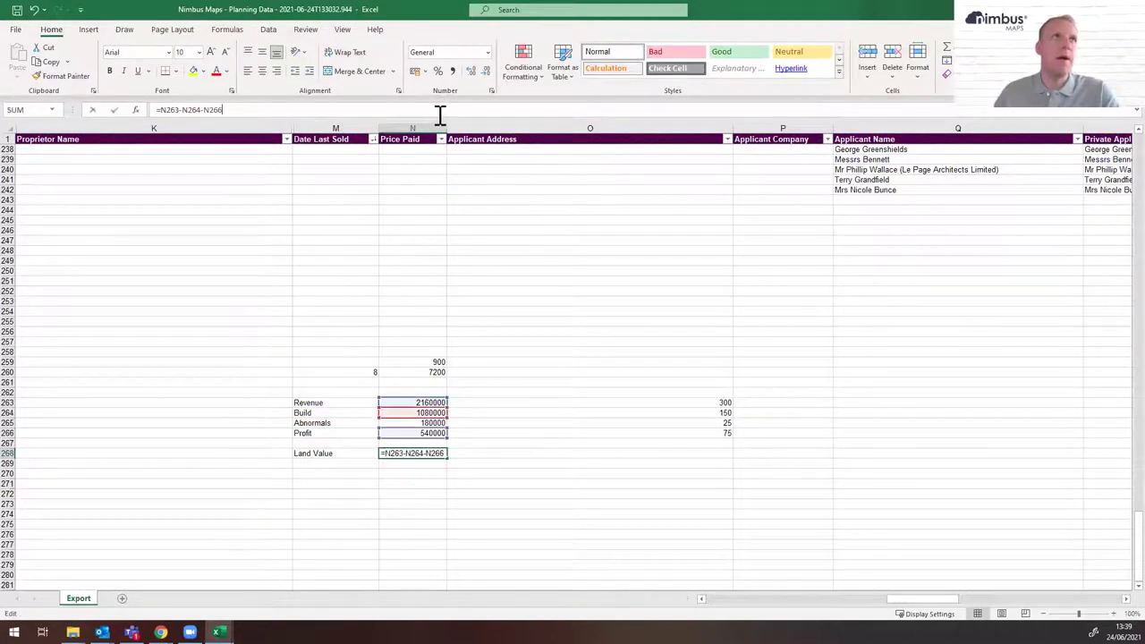
text(-)
click(426, 422)
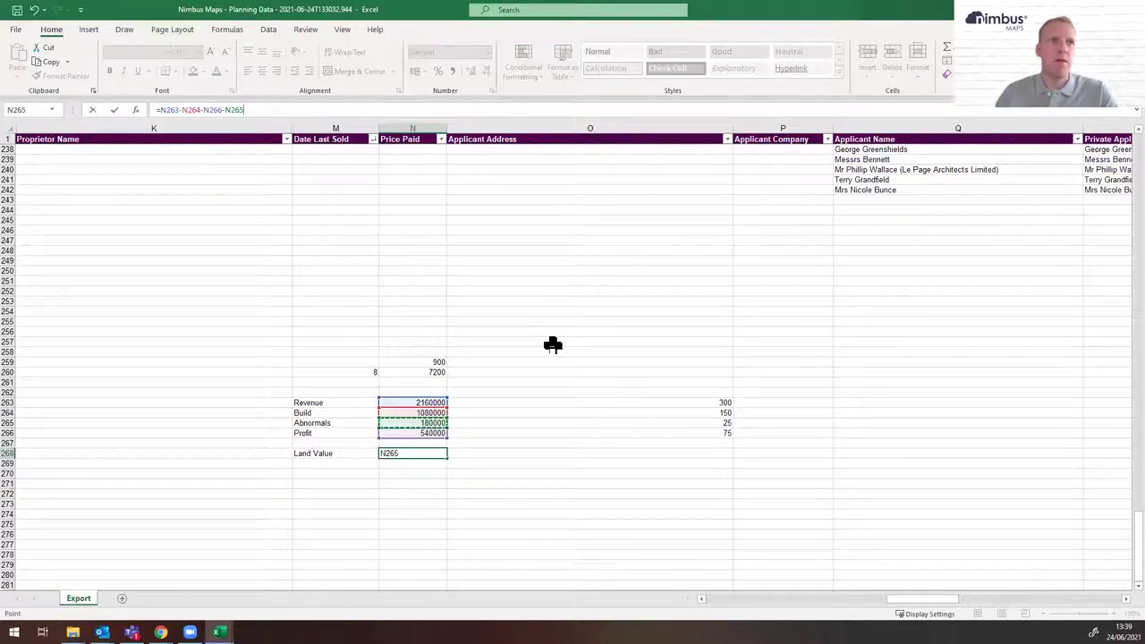
key(Return)
key(Left)
key(Left)
key(Left)
key(Left)
key(Right)
key(Right)
key(Right)
key(Right)
key(Up)
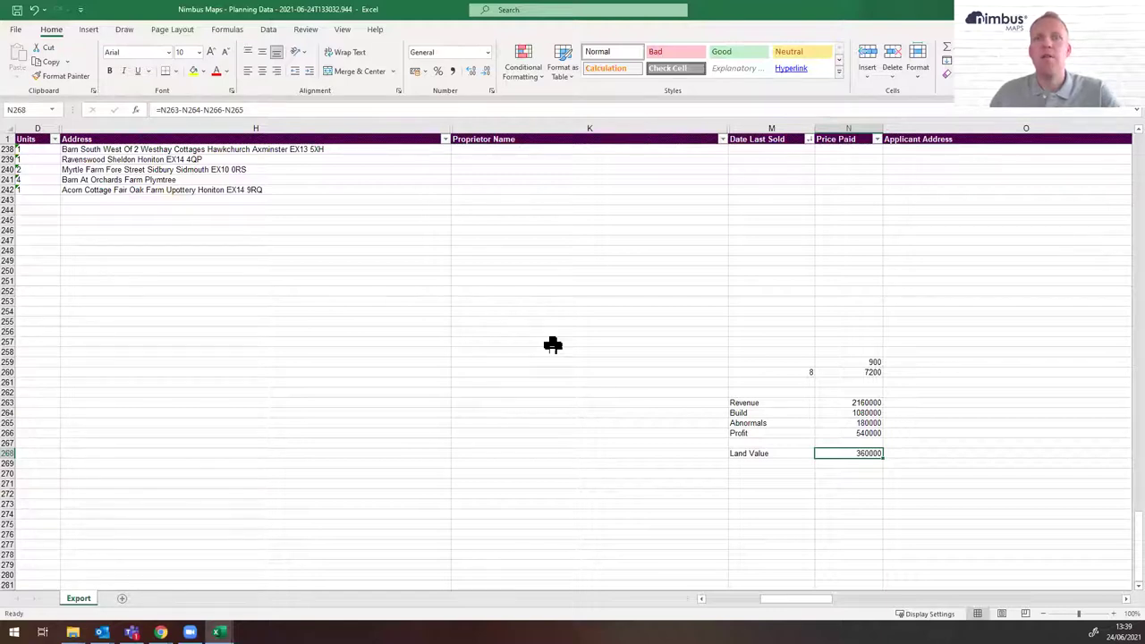
Step: Add a Building label in M270 under Land Value, leaving its figure blank
key(Down)
key(Left)
key(Down)
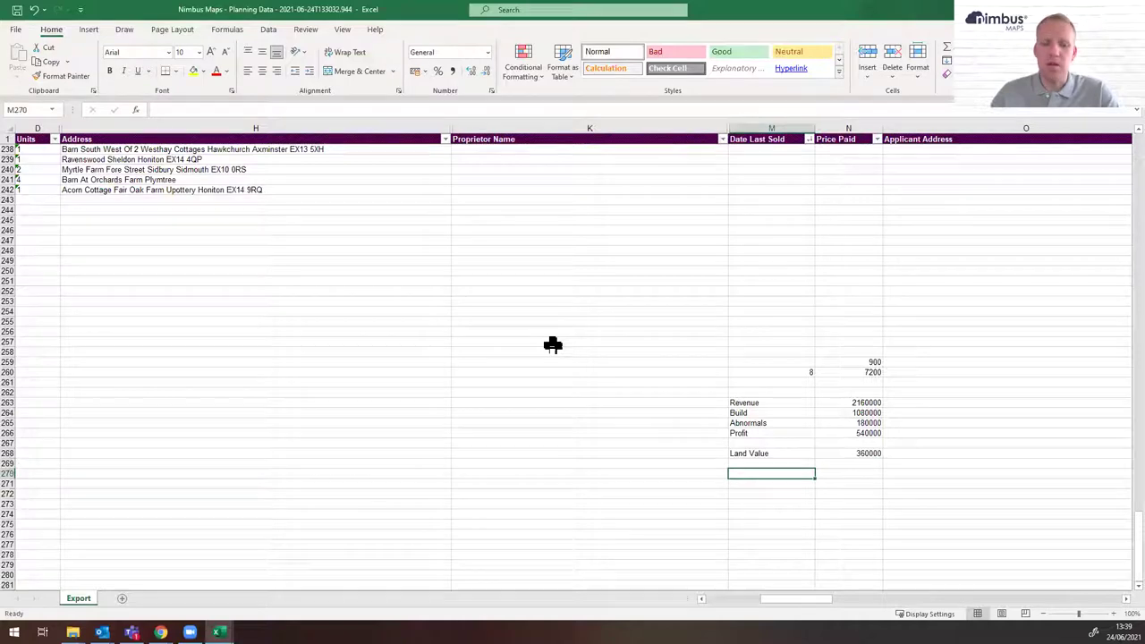
text(Building)
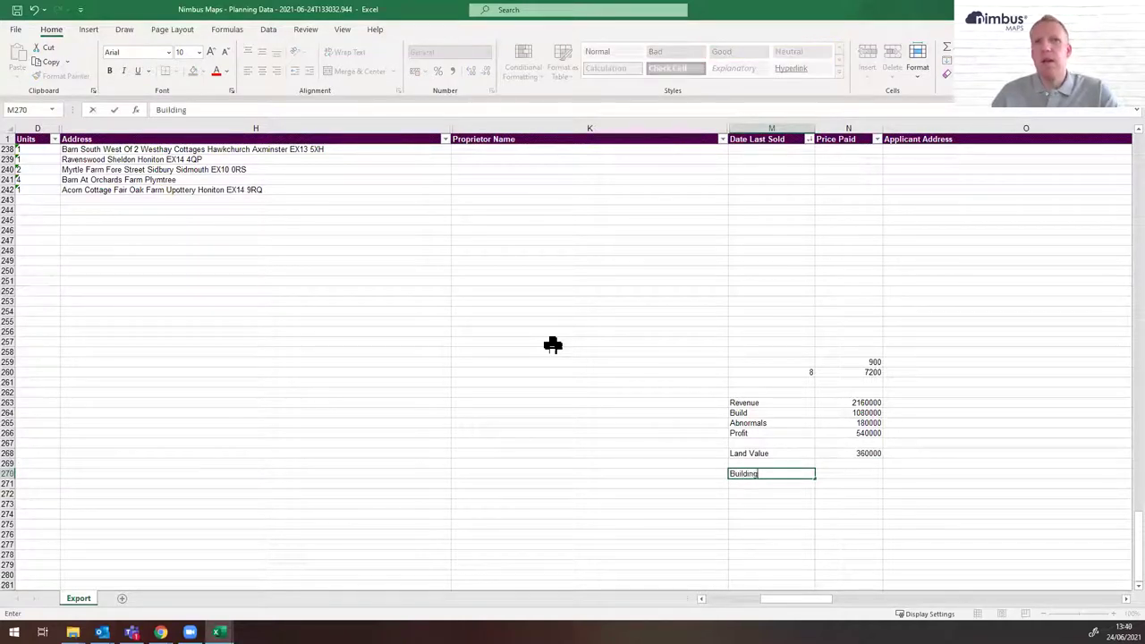
key(Tab)
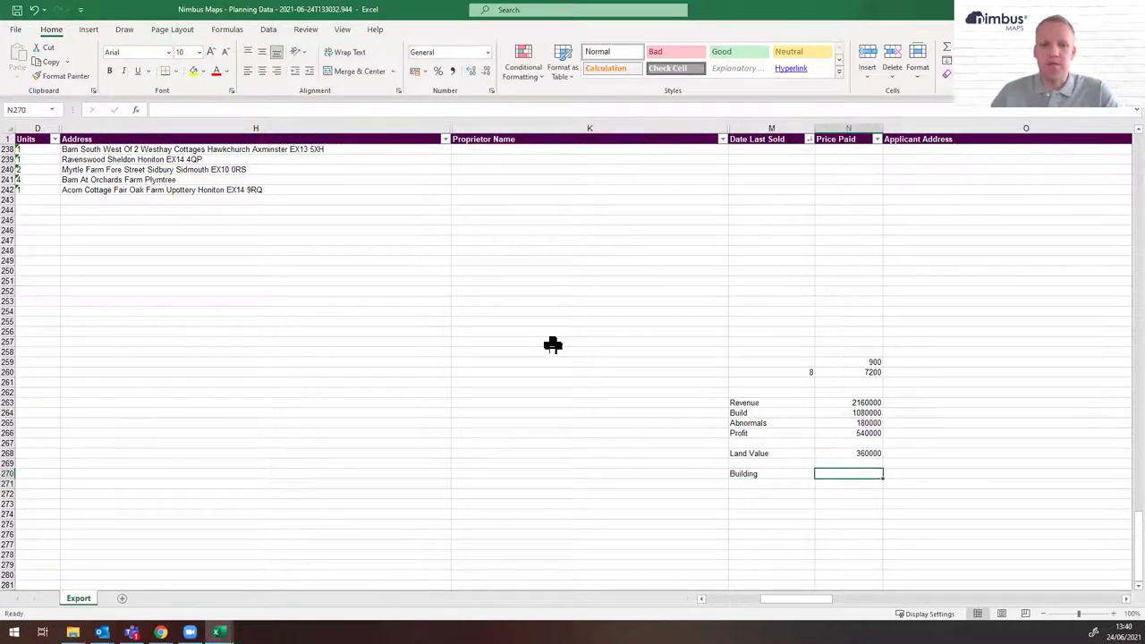
text(100)
key(BackSpace)
key(BackSpace)
key(BackSpace)
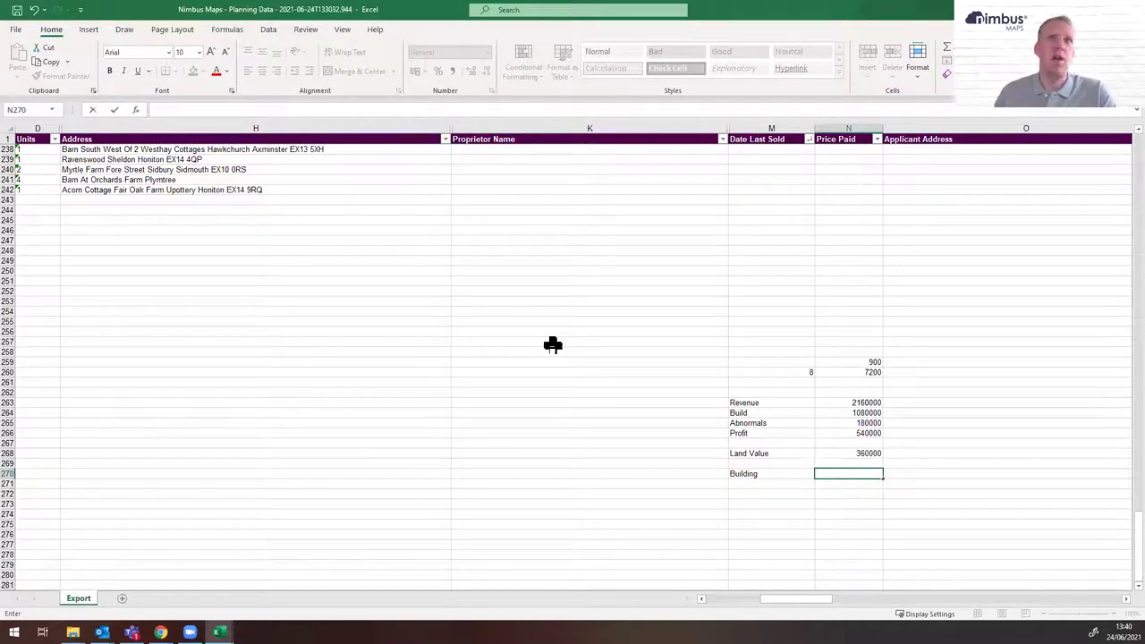
Step: Select the Build and Abnormals rows, then switch to Chrome
drag(743, 413, 881, 413)
drag(742, 427, 875, 427)
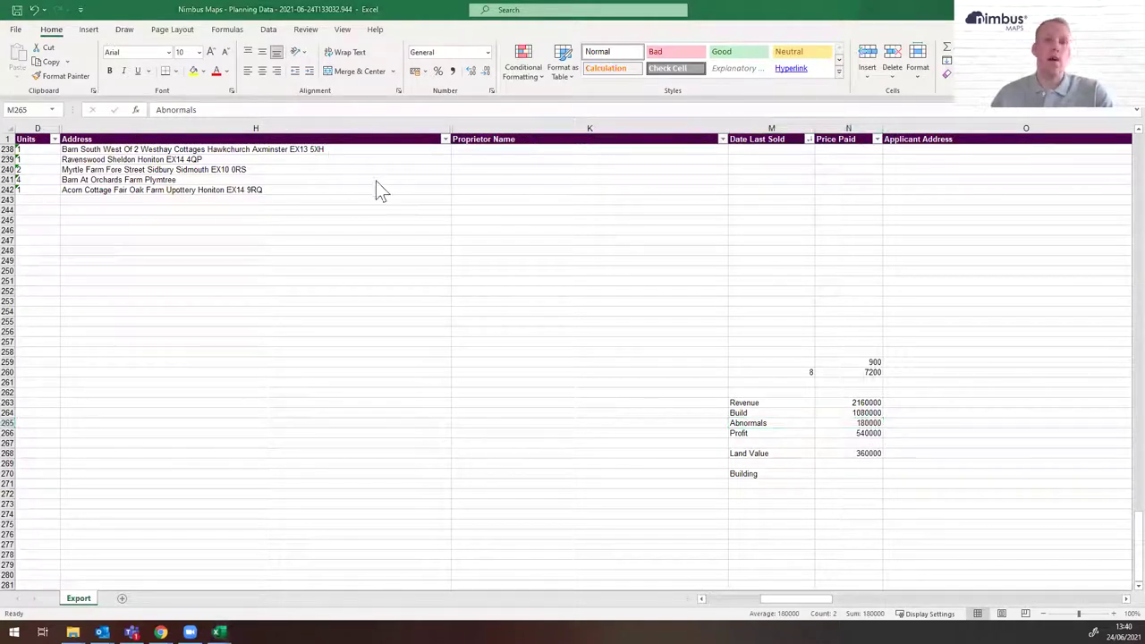
key(alt+Tab)
Step: Review the charges list, proposed floor plans, site plan and planning documents list
click(384, 11)
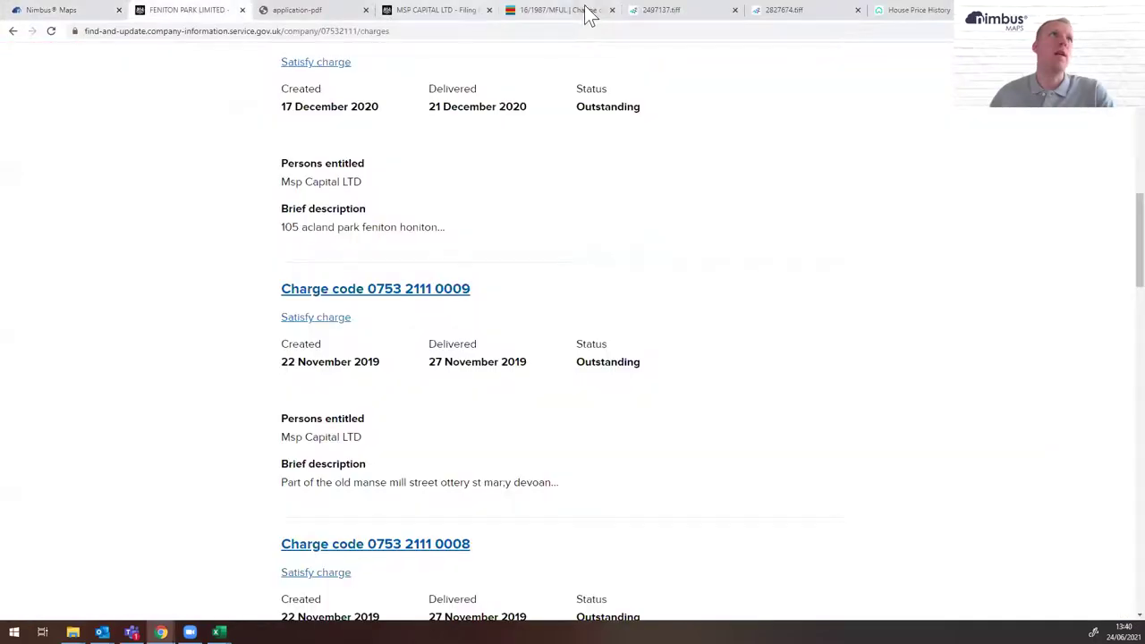
click(667, 11)
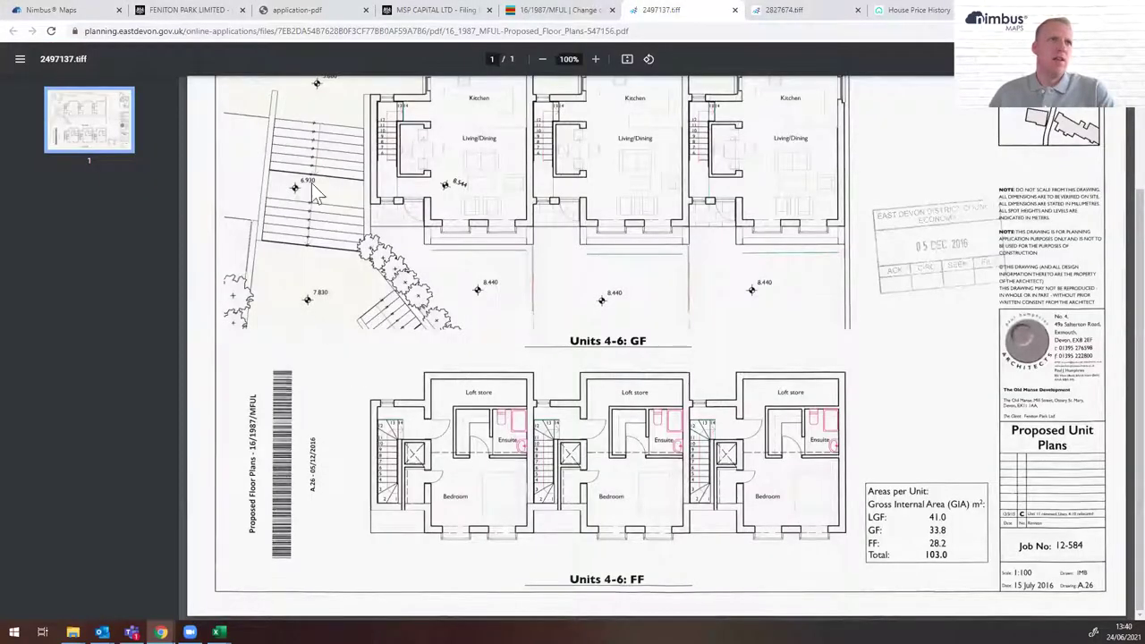
click(805, 18)
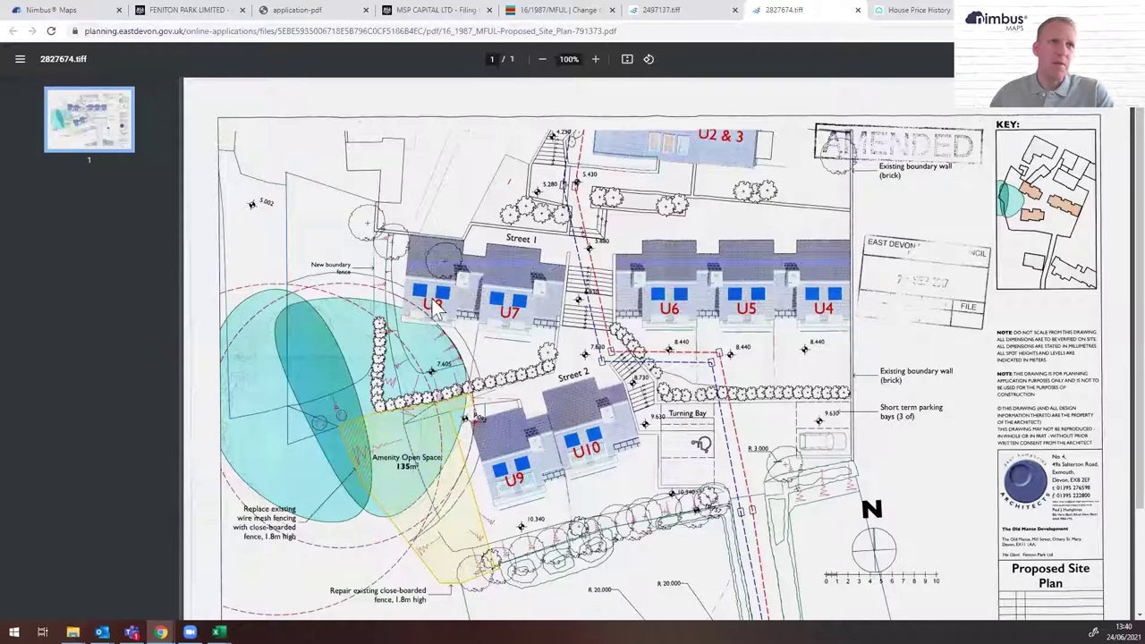
click(542, 15)
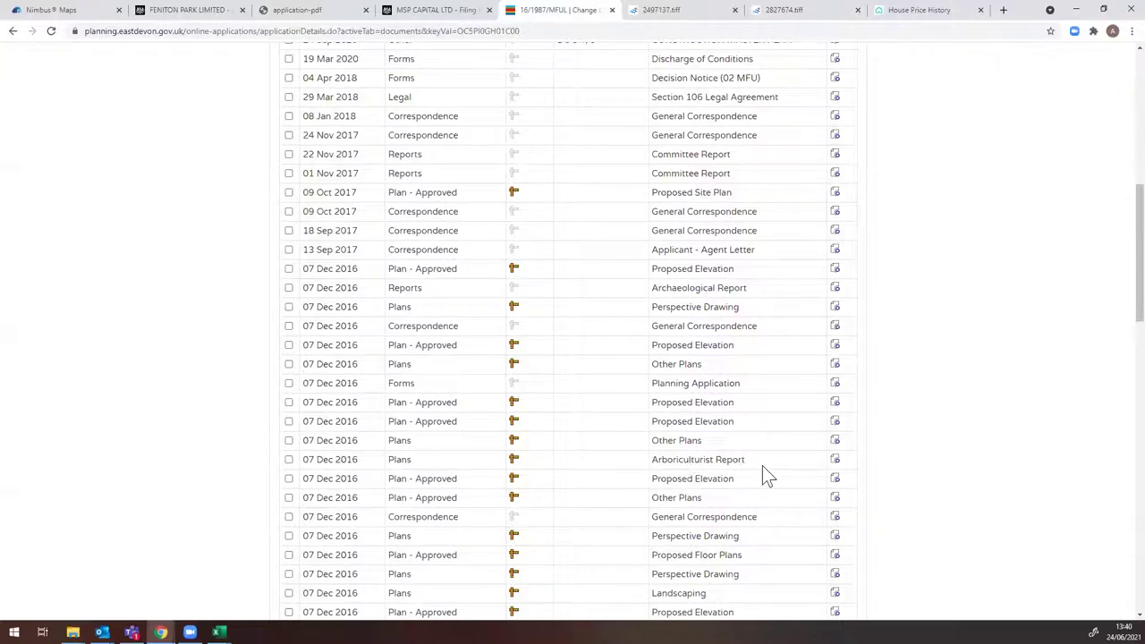
drag(762, 465, 636, 465)
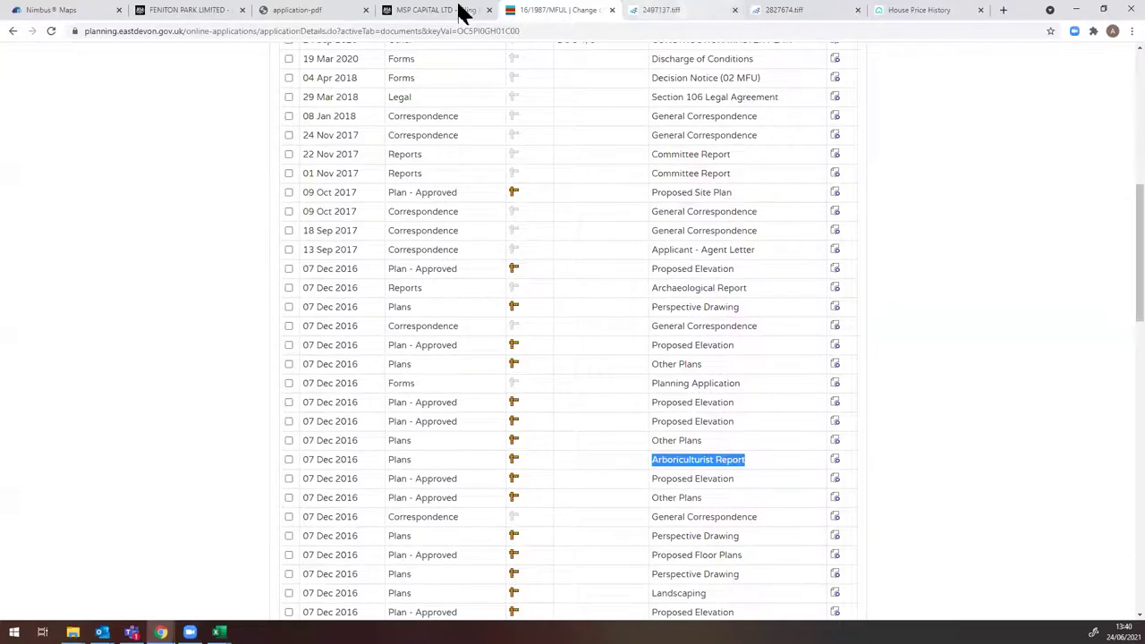
click(651, 11)
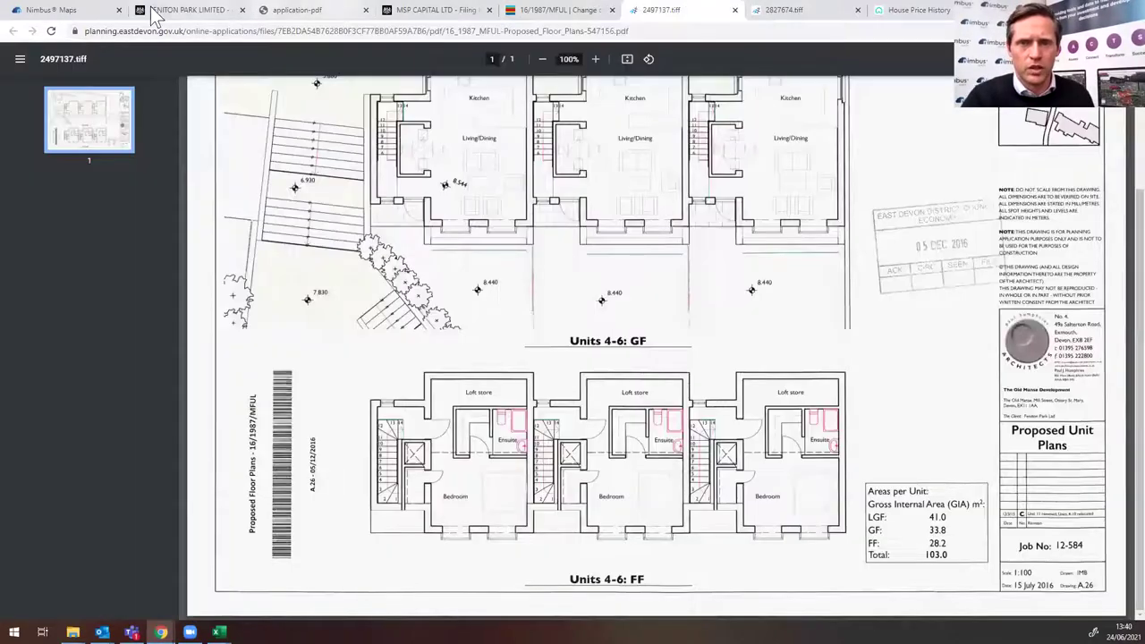
Step: Visit the Nimbus Maps page, then bring the Planning Data workbook back to the front
click(53, 10)
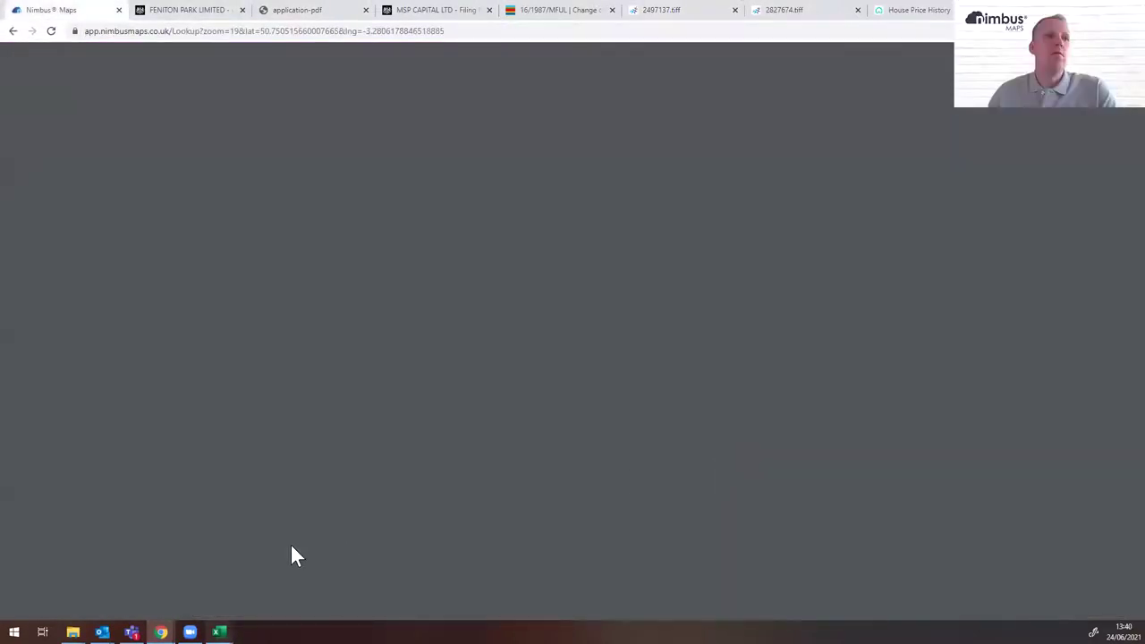
mouse_move(217, 632)
click(369, 586)
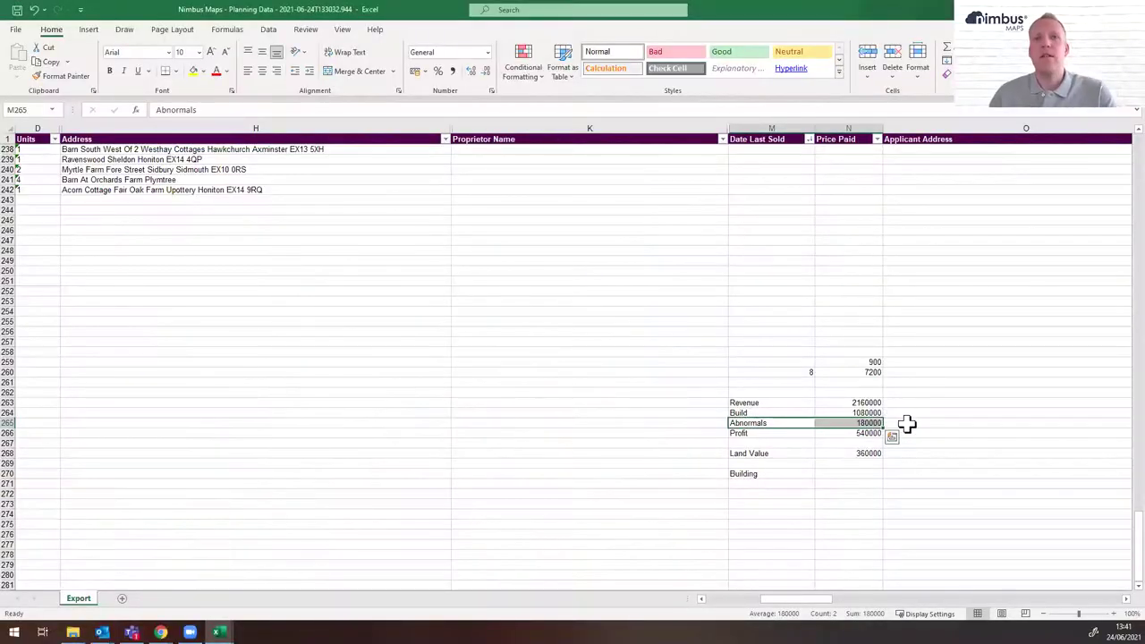
click(859, 433)
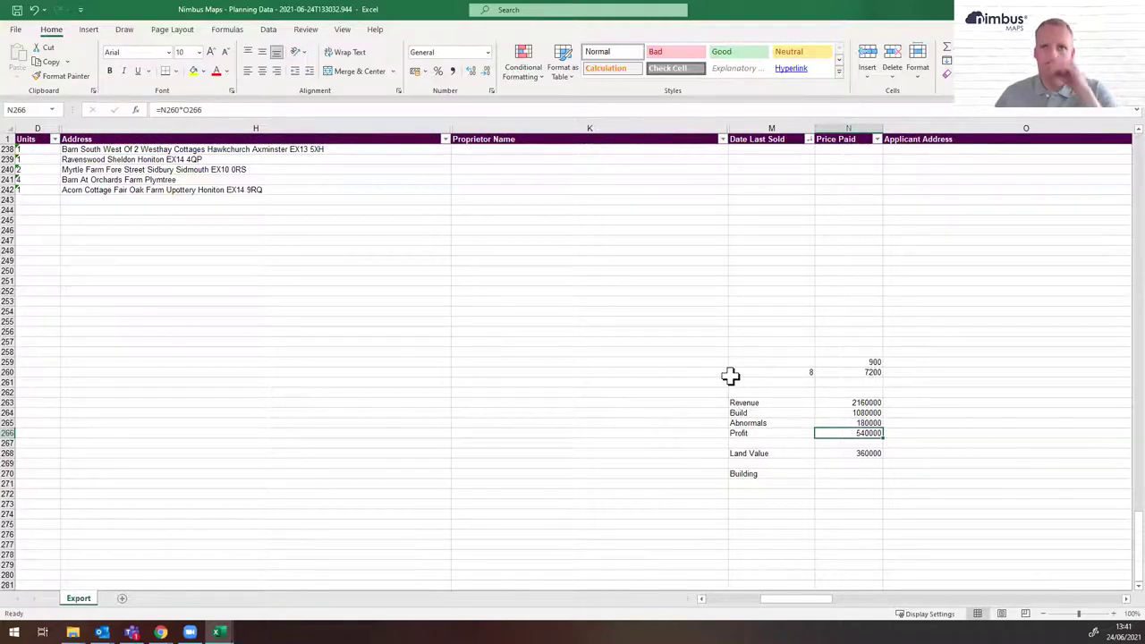
click(976, 435)
key(Right)
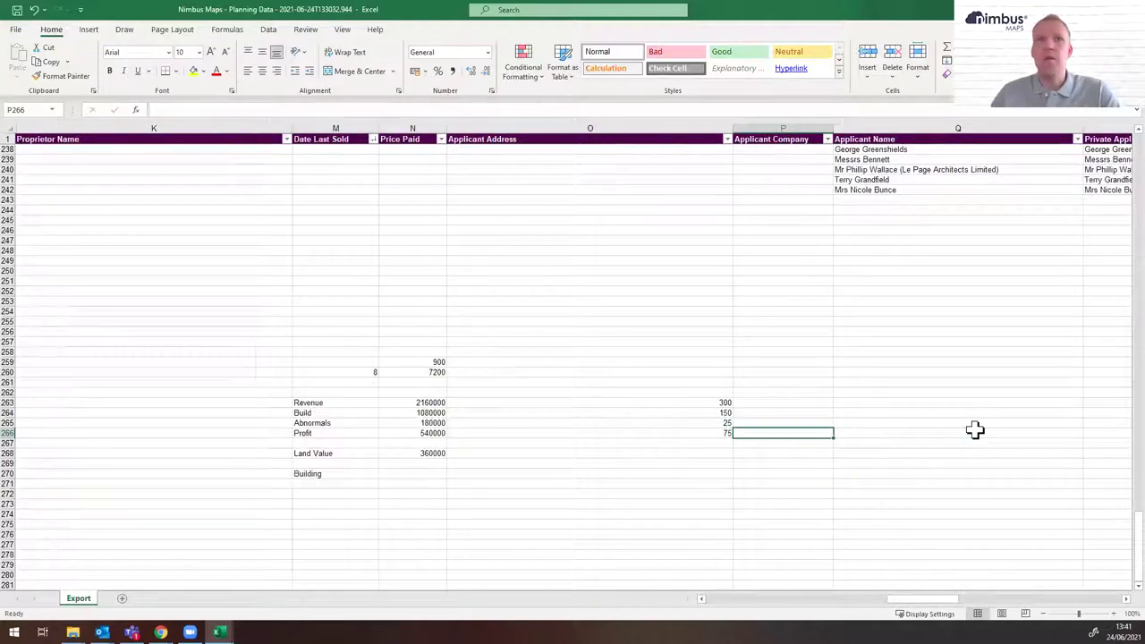
key(Left)
key(Left)
key(Left)
key(Left)
key(Left)
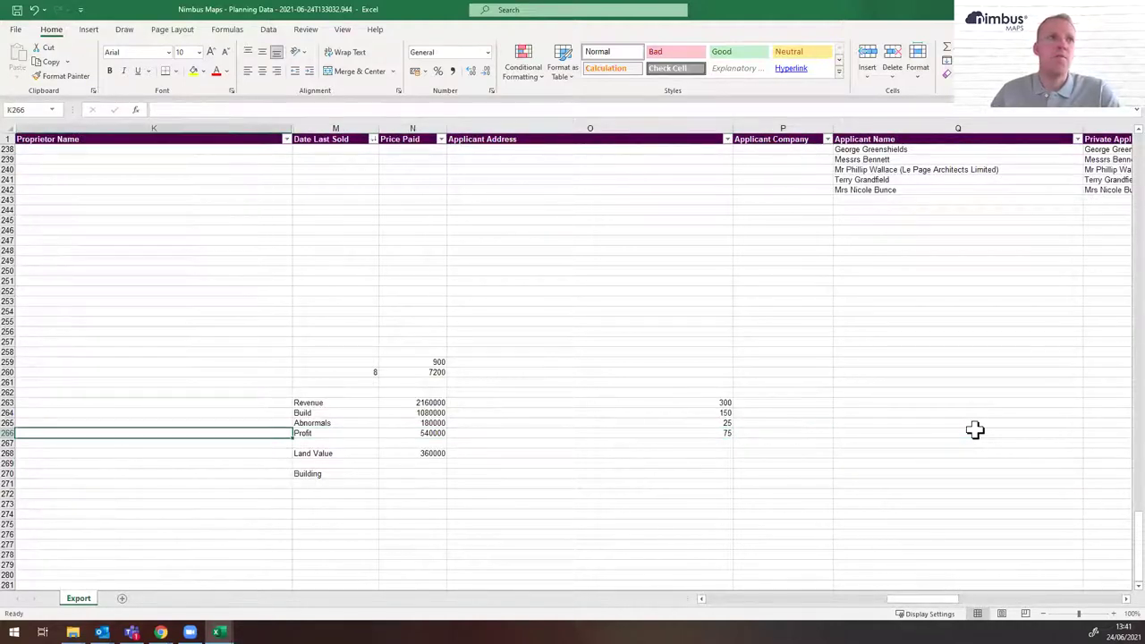
key(Right)
key(Right)
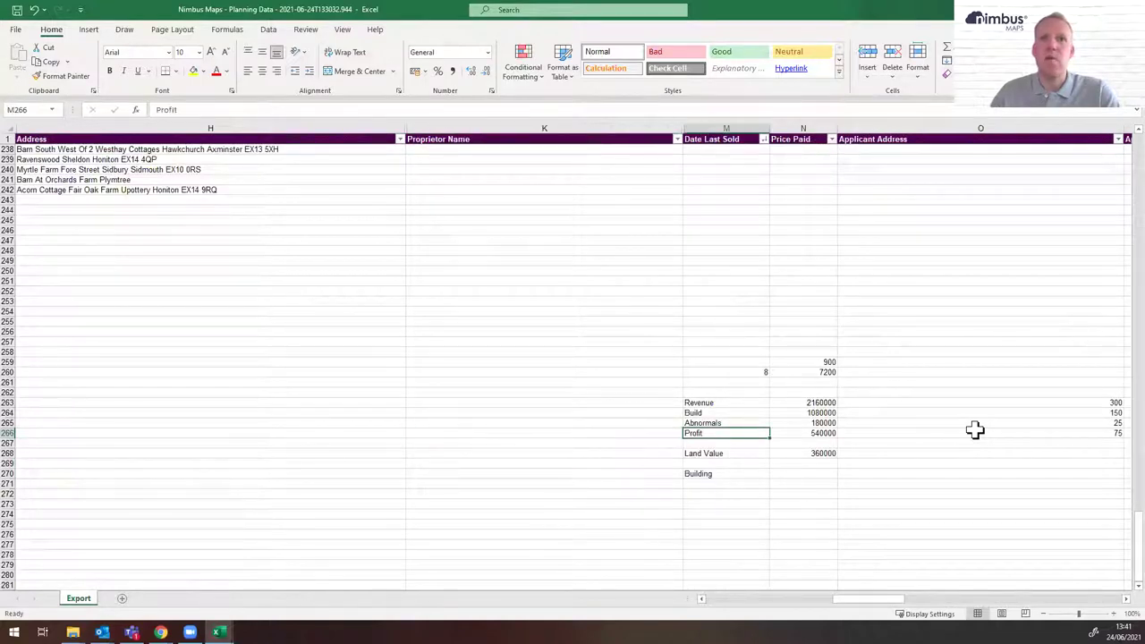
key(Right)
key(Up)
key(Up)
key(Up)
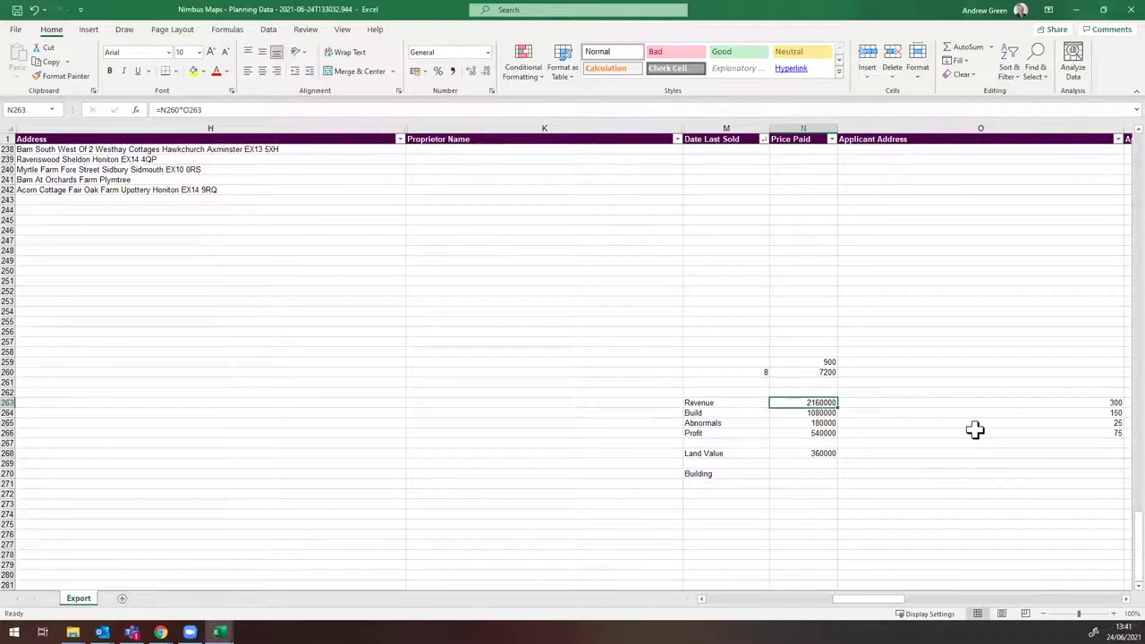
key(Right)
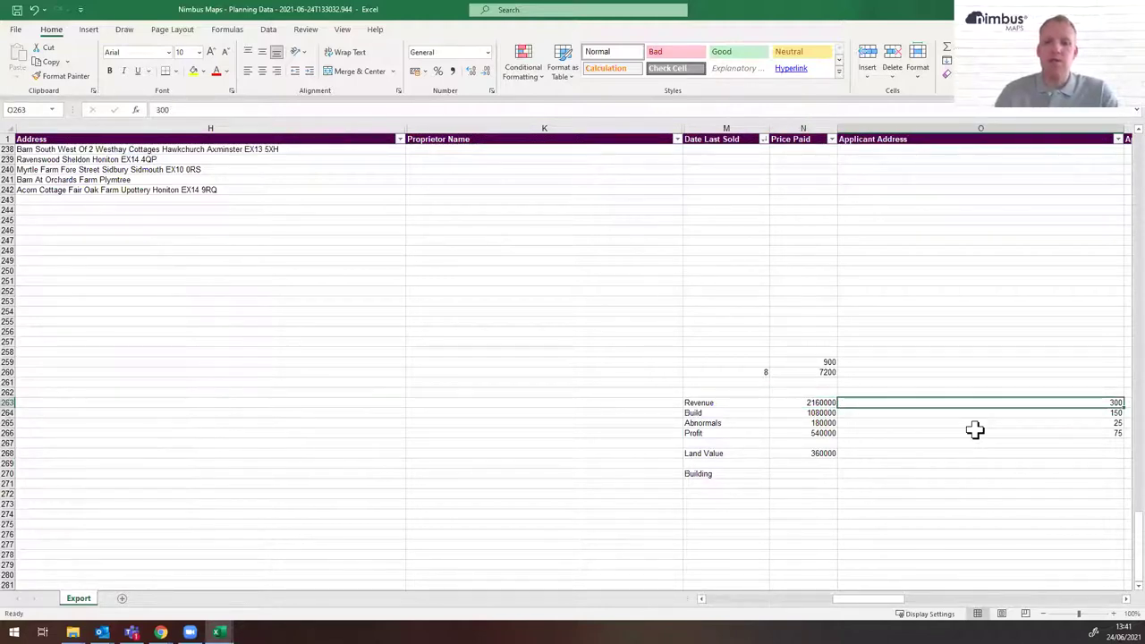
Step: Enter a revenue rate of 275 in O263 and check the Land Value result
text(275)
key(Return)
key(Down)
key(Down)
key(Left)
key(Down)
key(Down)
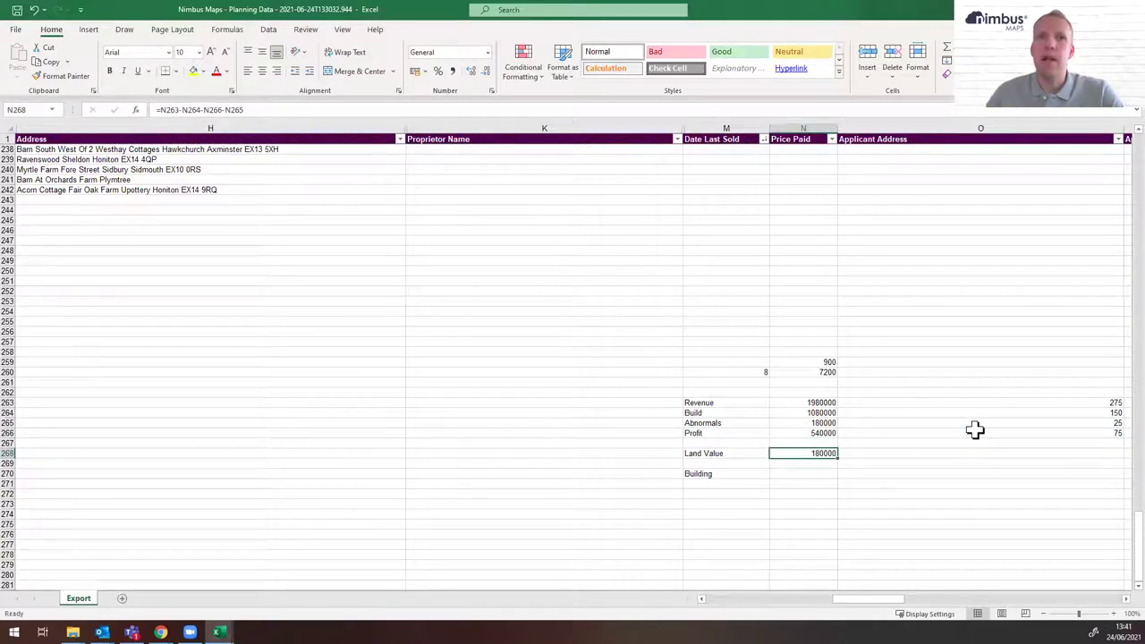
key(Up)
key(Up)
key(Up)
key(Up)
key(Up)
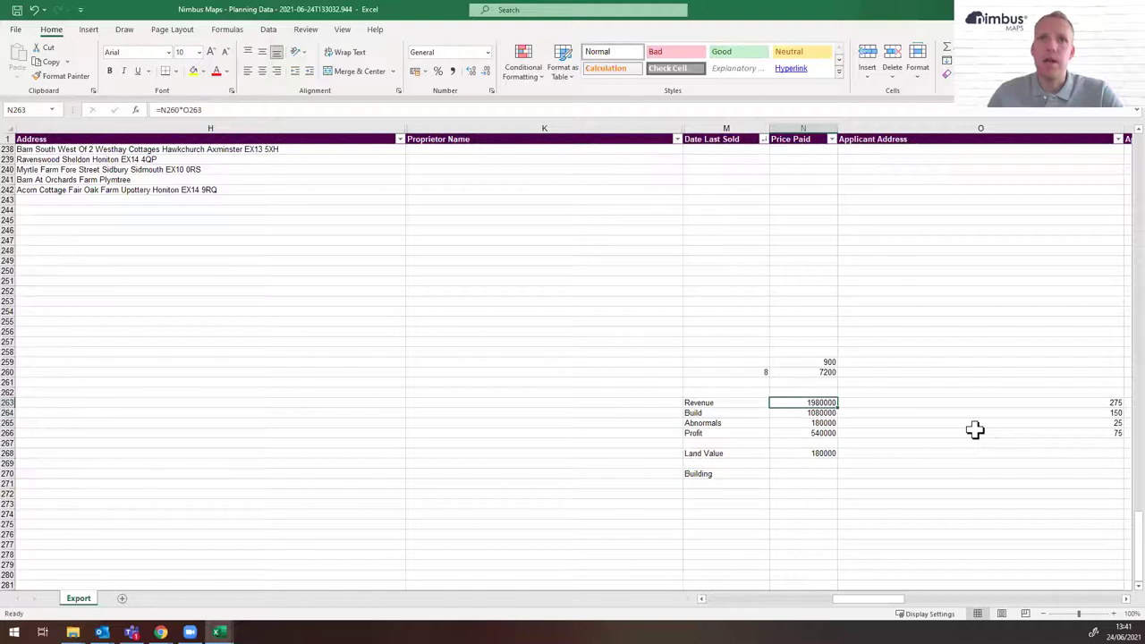
Step: Change the build rate in O264 to 160, correcting a mistyped value
key(Down)
key(Right)
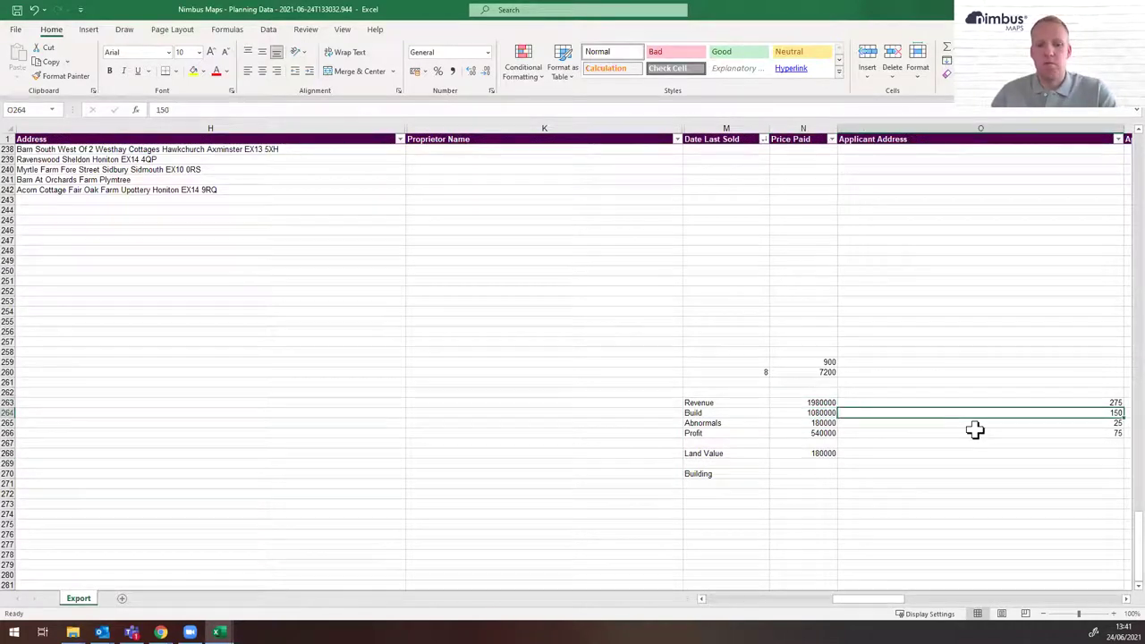
text(130)
key(BackSpace)
key(BackSpace)
text(160)
key(Return)
Step: Review the Land Value (now 108000), Revenue, Build and Abnormals formulas in column N
key(Down)
key(Down)
key(Down)
key(Left)
key(Up)
key(Up)
key(Up)
key(Up)
key(Up)
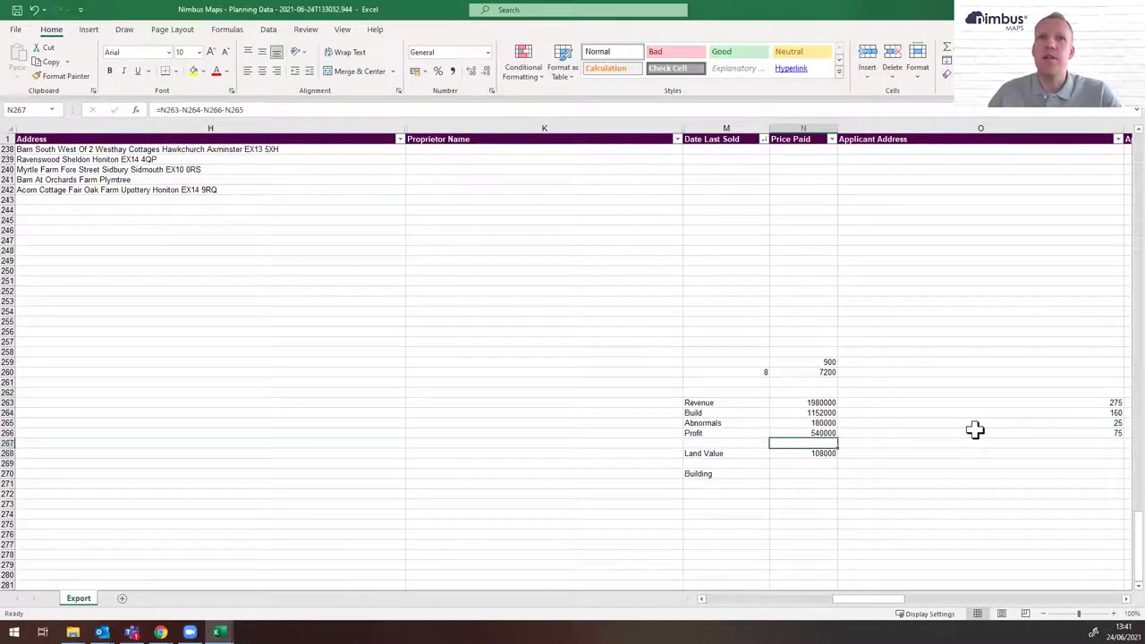
key(Right)
key(Right)
key(Left)
key(Left)
key(Left)
key(Left)
key(Left)
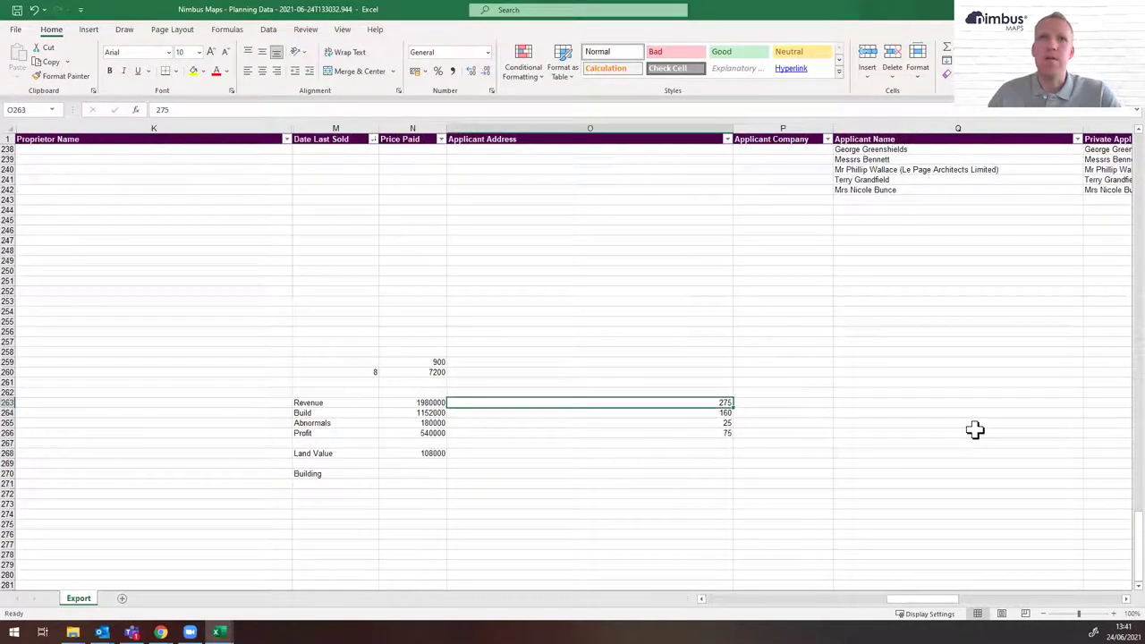
key(Right)
key(Right)
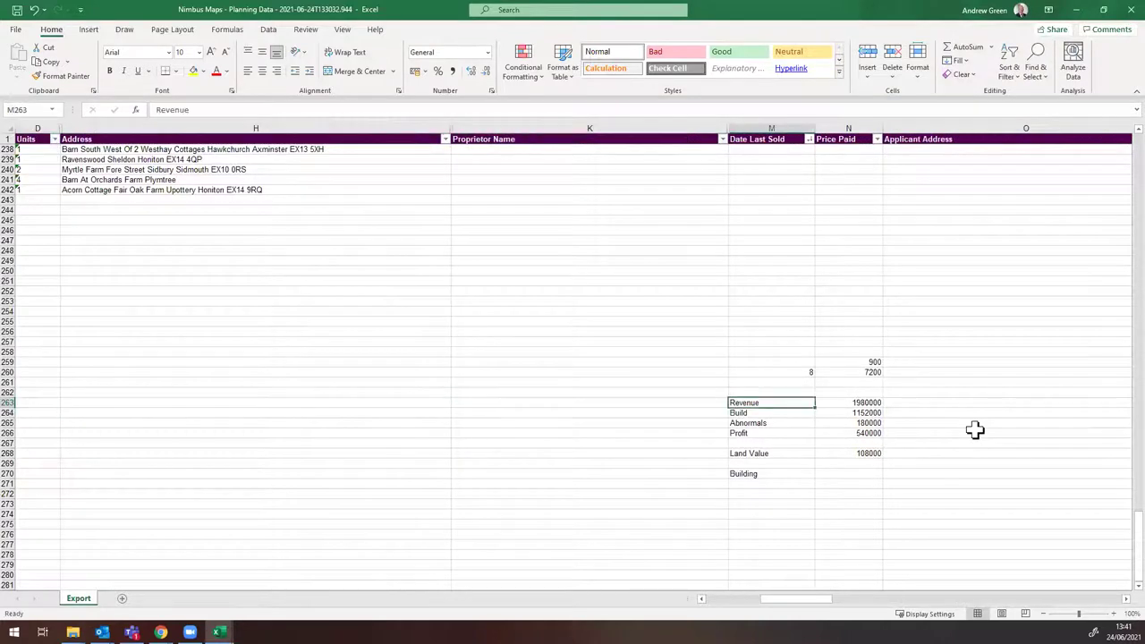
key(Right)
key(Down)
key(Down)
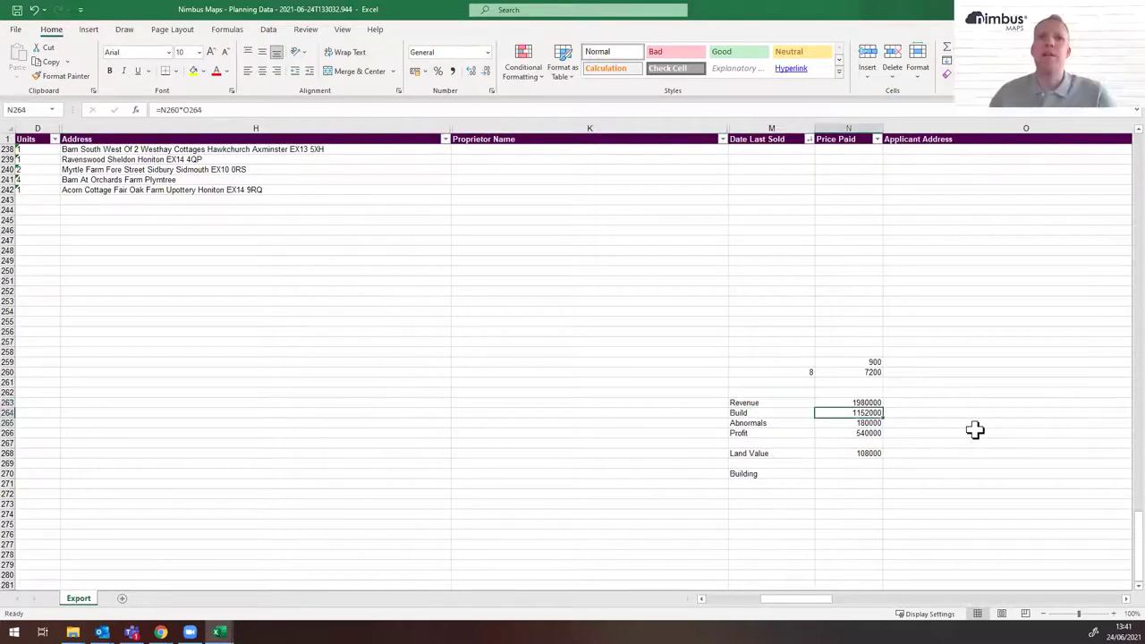
key(Up)
key(Up)
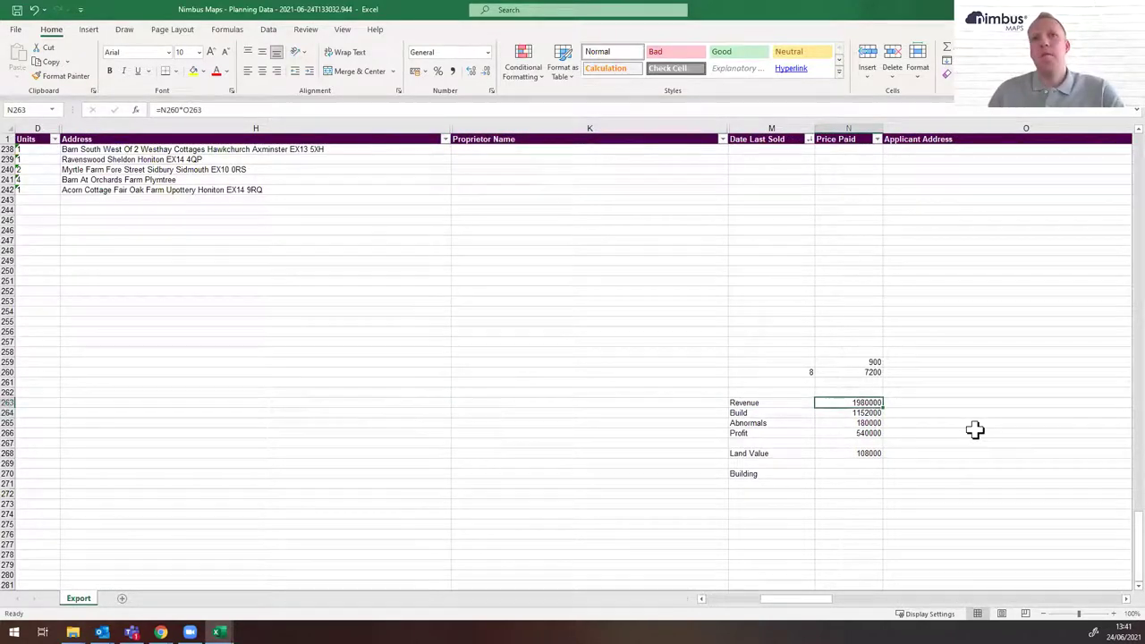
key(Down)
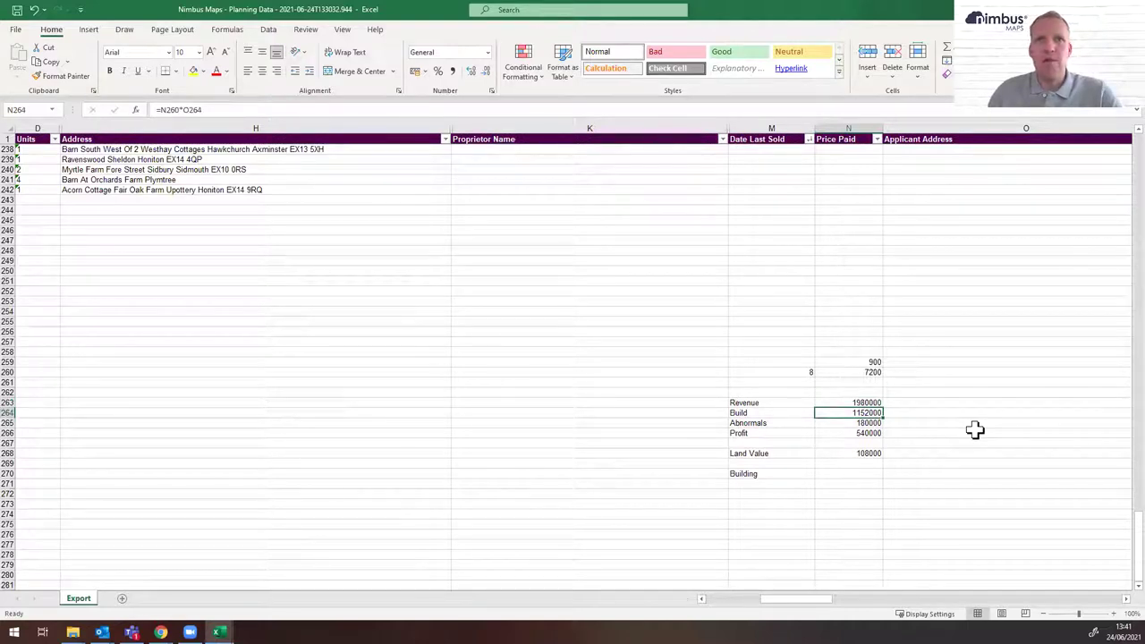
key(Down)
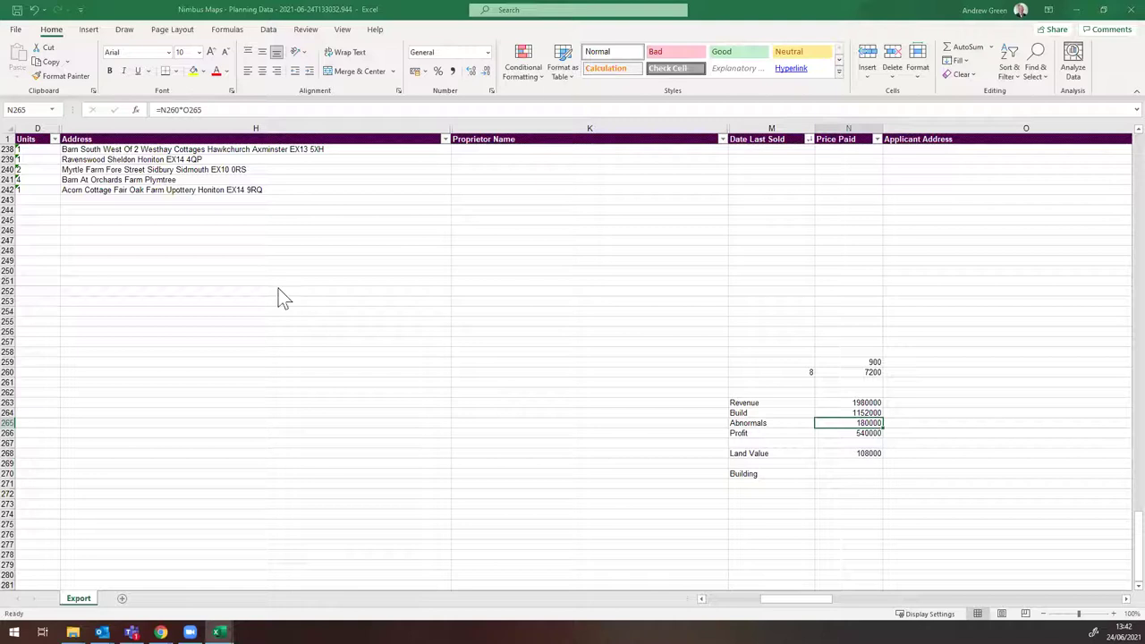
Step: In Nimbus Maps, open a nearby 0.046-acre freehold plot's title details and sale history
click(160, 632)
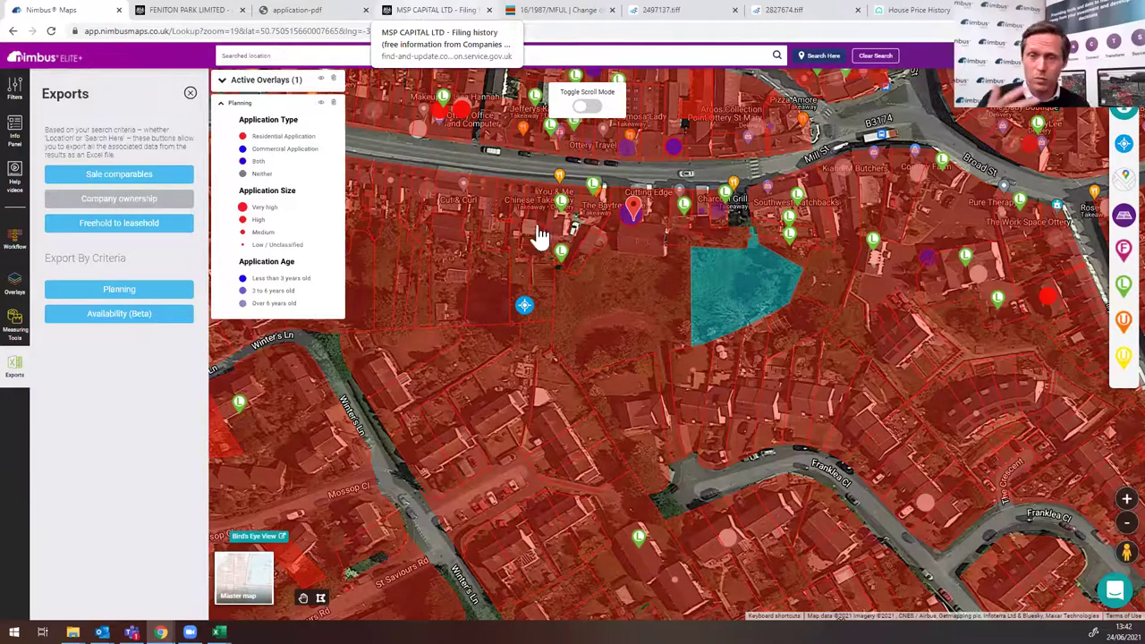
click(921, 343)
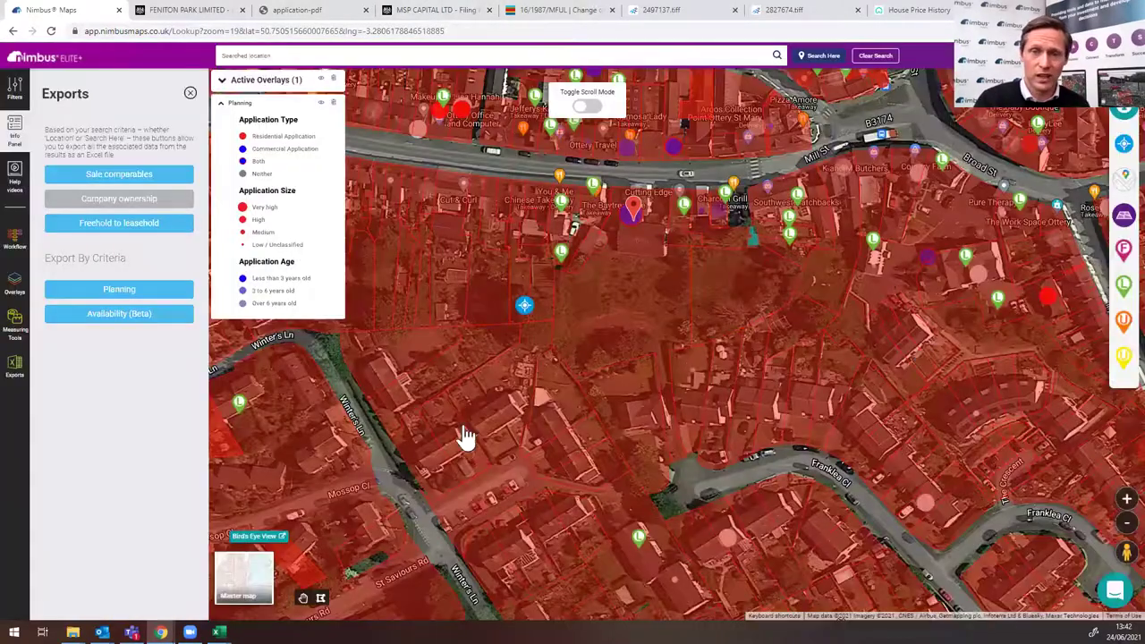
click(125, 520)
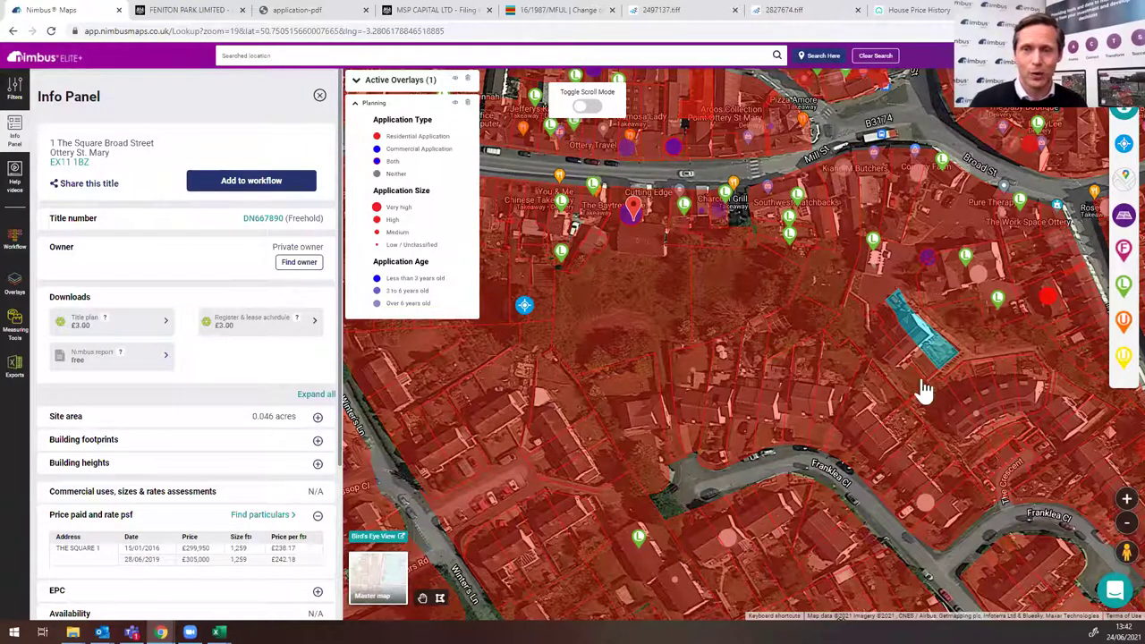
Step: Check the Franklea Close plot's £350,000 sale from 2018, then enter Street View on the road
click(987, 395)
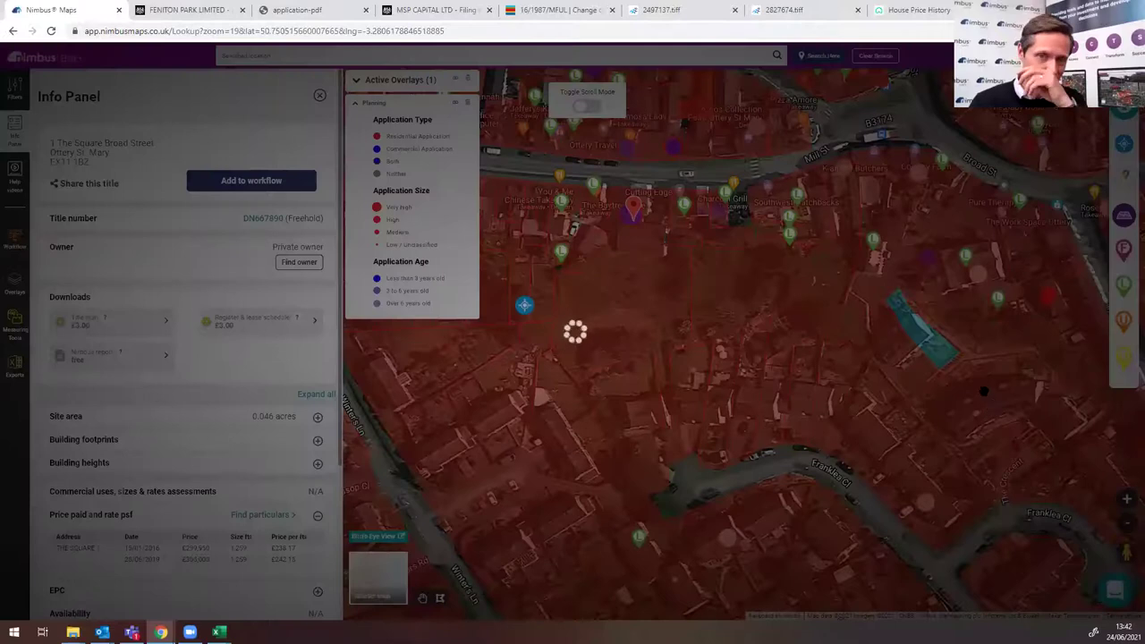
click(77, 519)
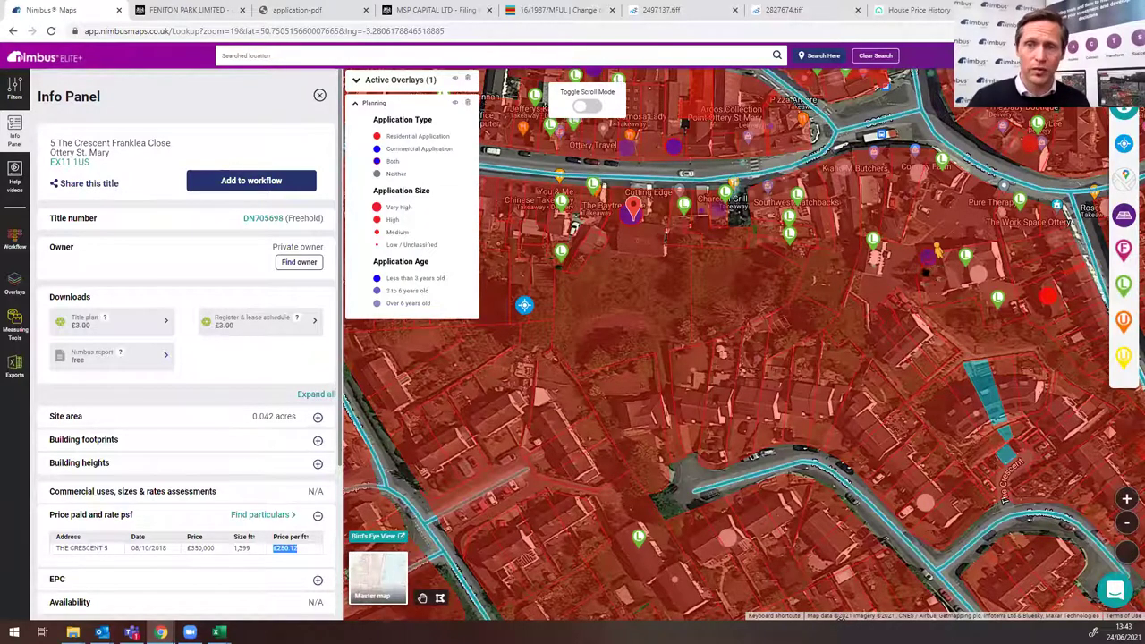
drag(983, 339, 997, 507)
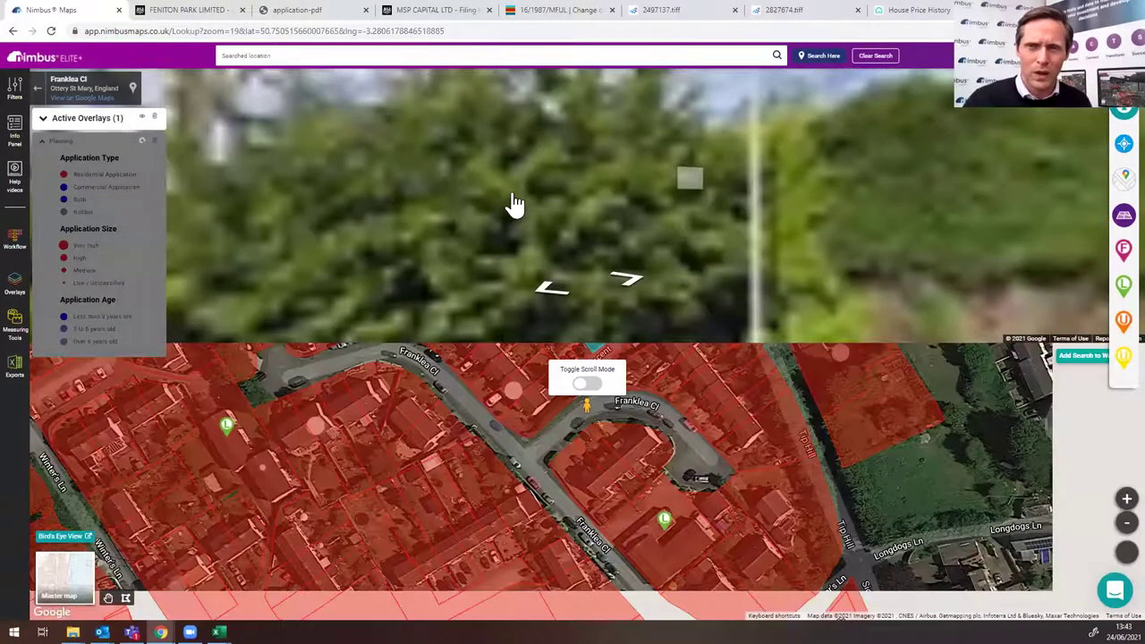
Step: Rotate the Franklea Close street scene to look around
click(742, 196)
drag(778, 196, 260, 56)
drag(766, 120, 518, 179)
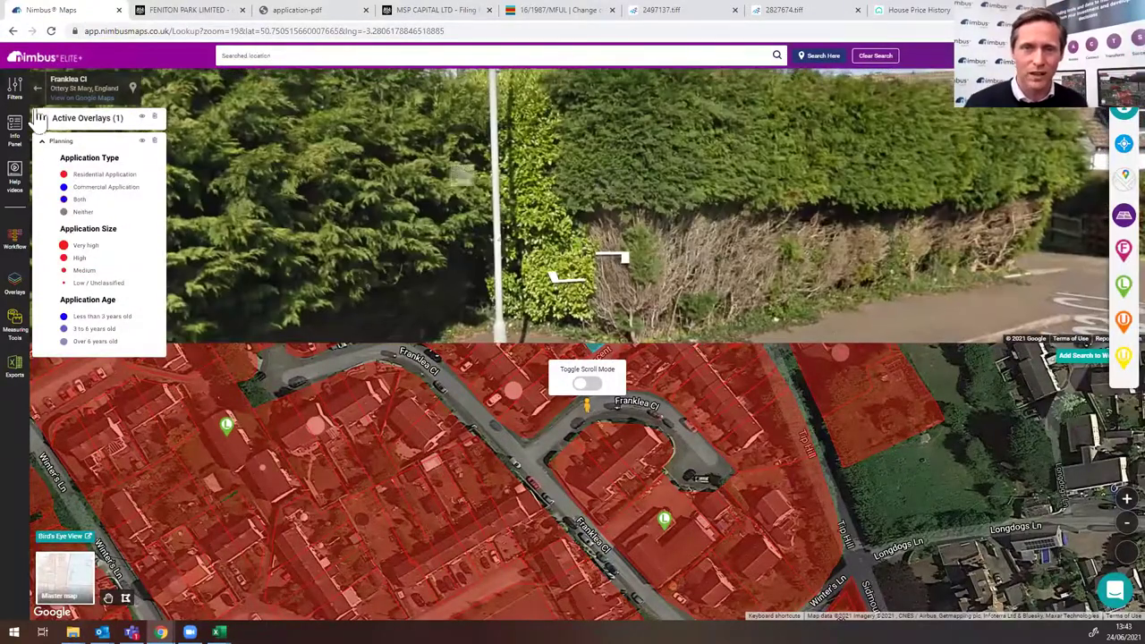
Step: Close Street View, then pan and zoom out over the surrounding planning map
click(36, 87)
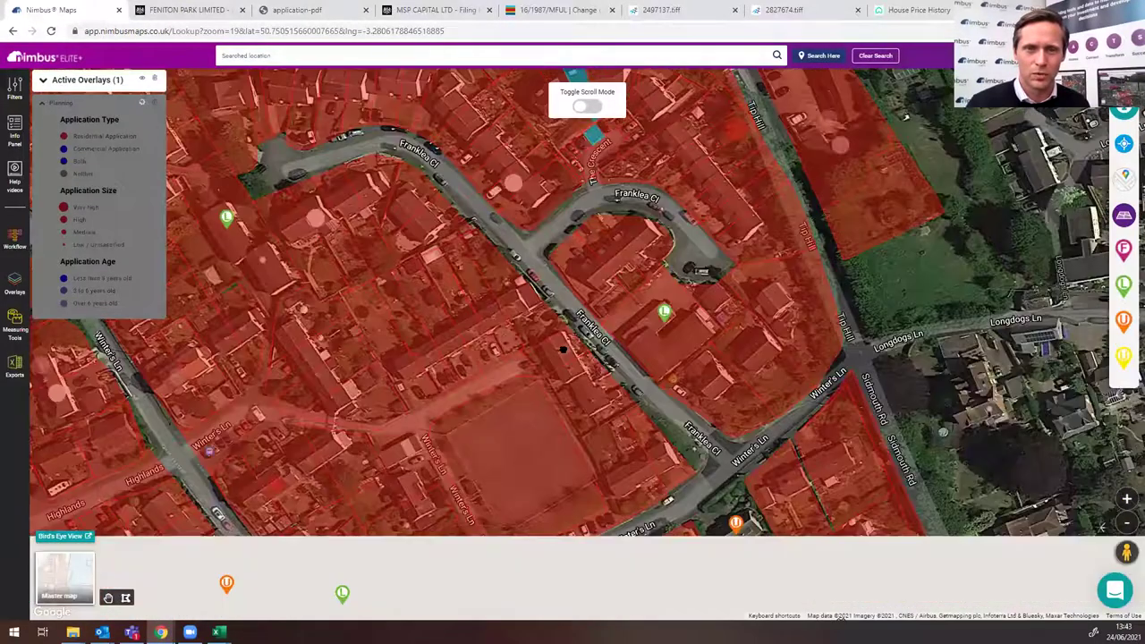
drag(563, 351, 687, 463)
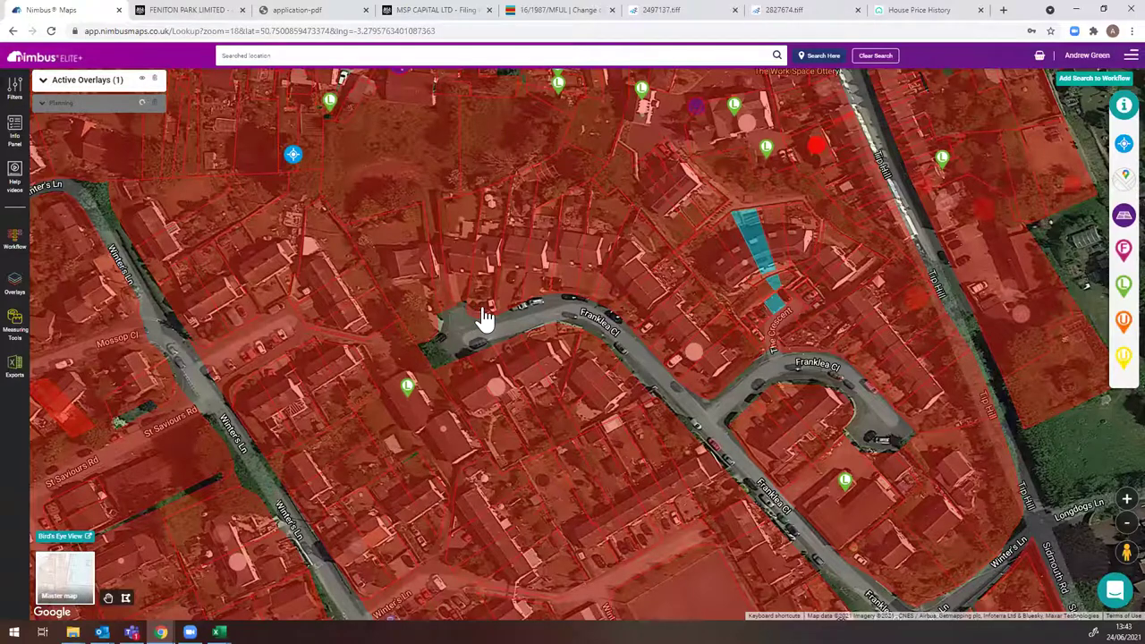
scroll(482, 317, down, 2)
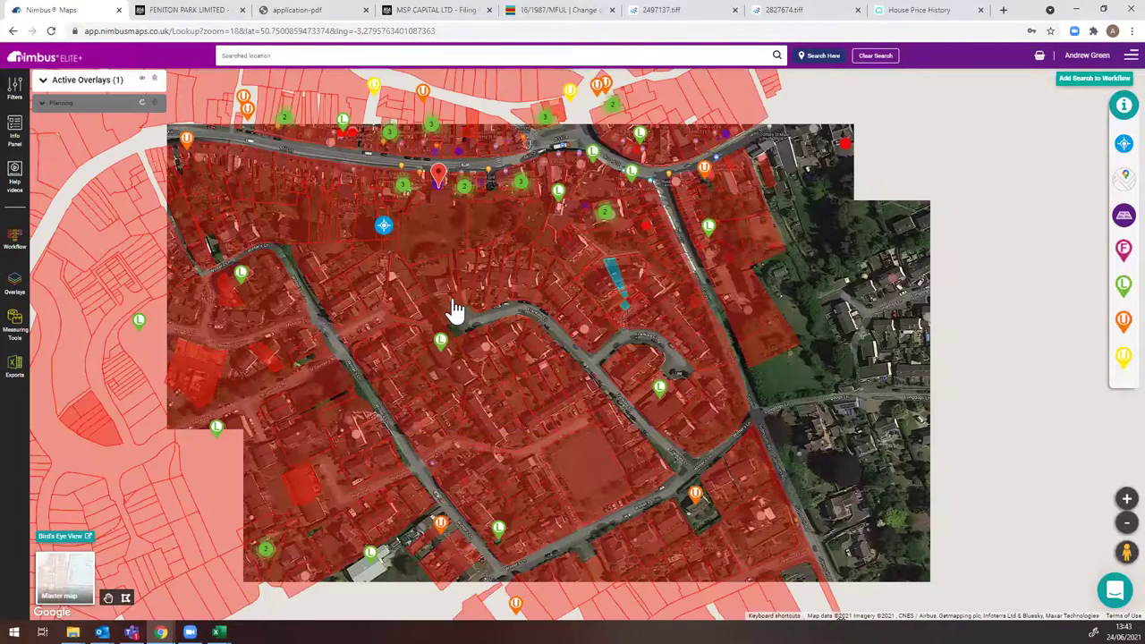